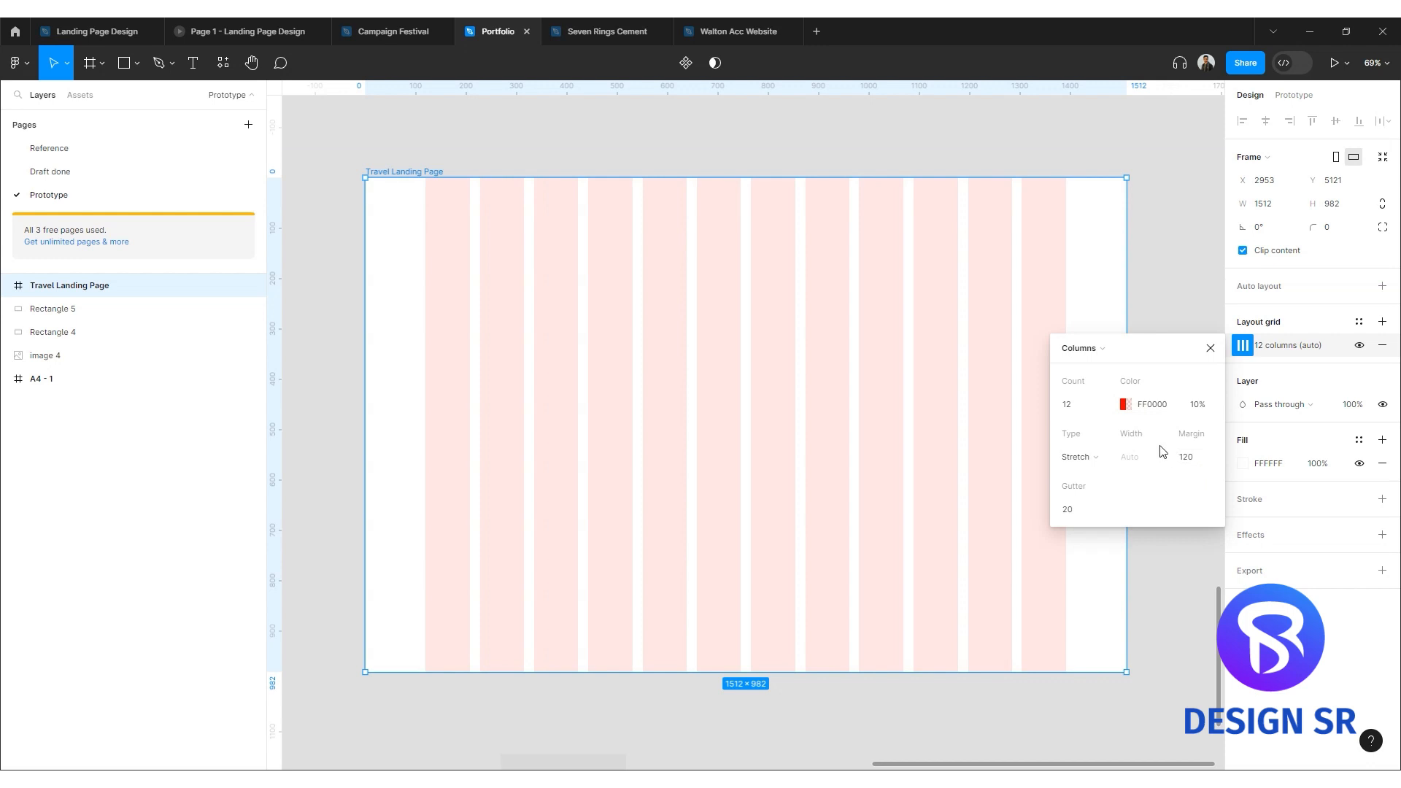
# Recolour the frame's 12-column layout grid to grey A7A7A7 at 10% opacity.
pyautogui.click(1126, 405)
pyautogui.moveTo(975, 410); pyautogui.dragTo(811, 459)
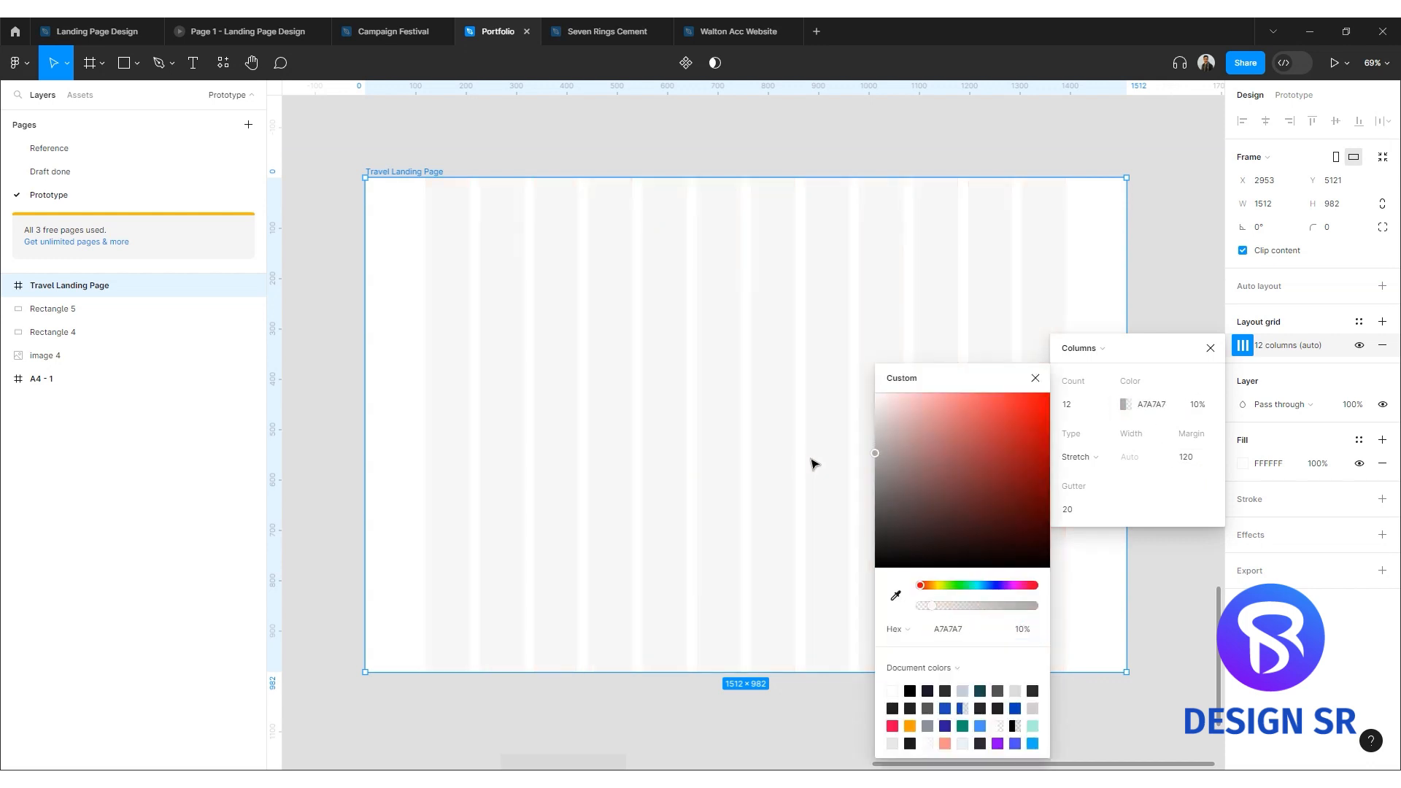
pyautogui.click(1035, 378)
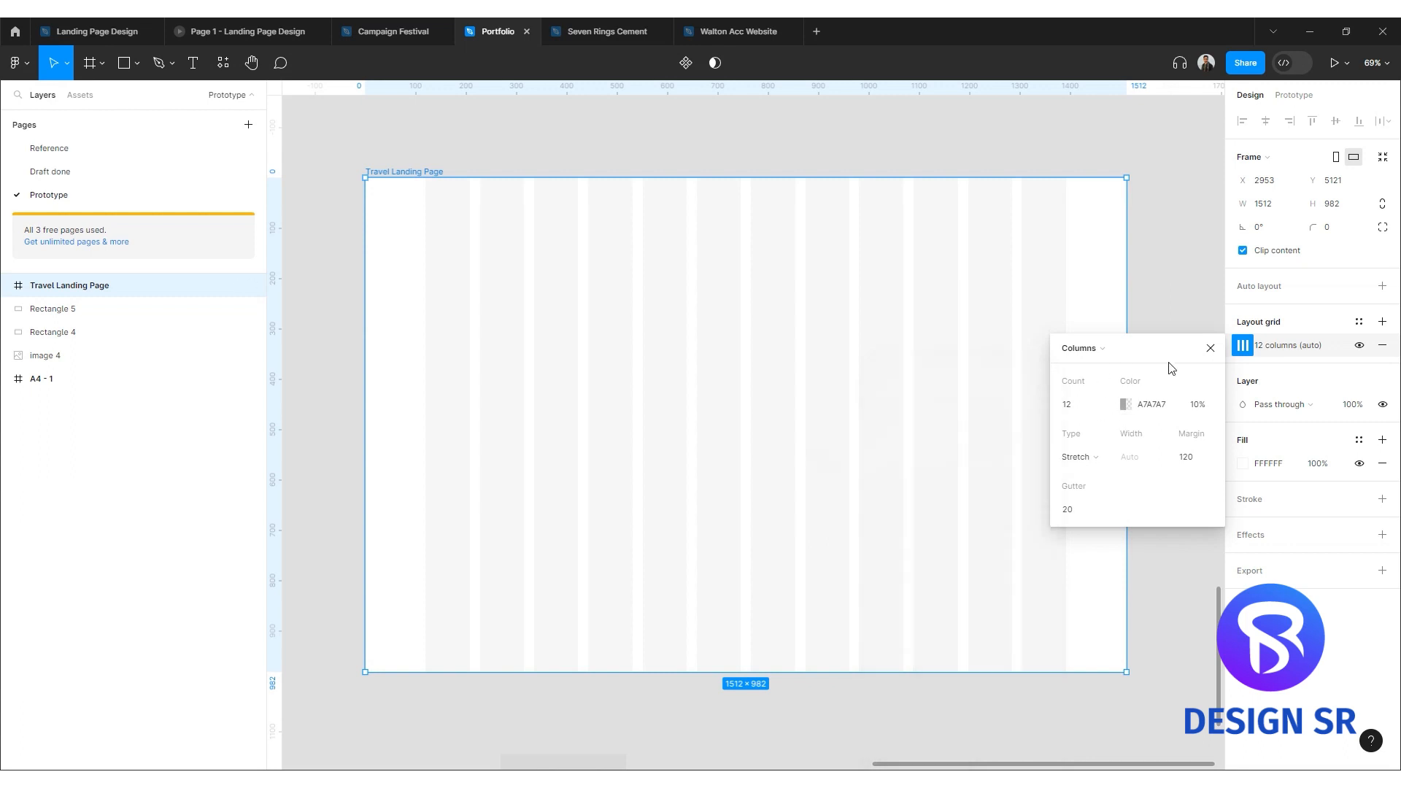
pyautogui.click(1213, 352)
pyautogui.click(1159, 383)
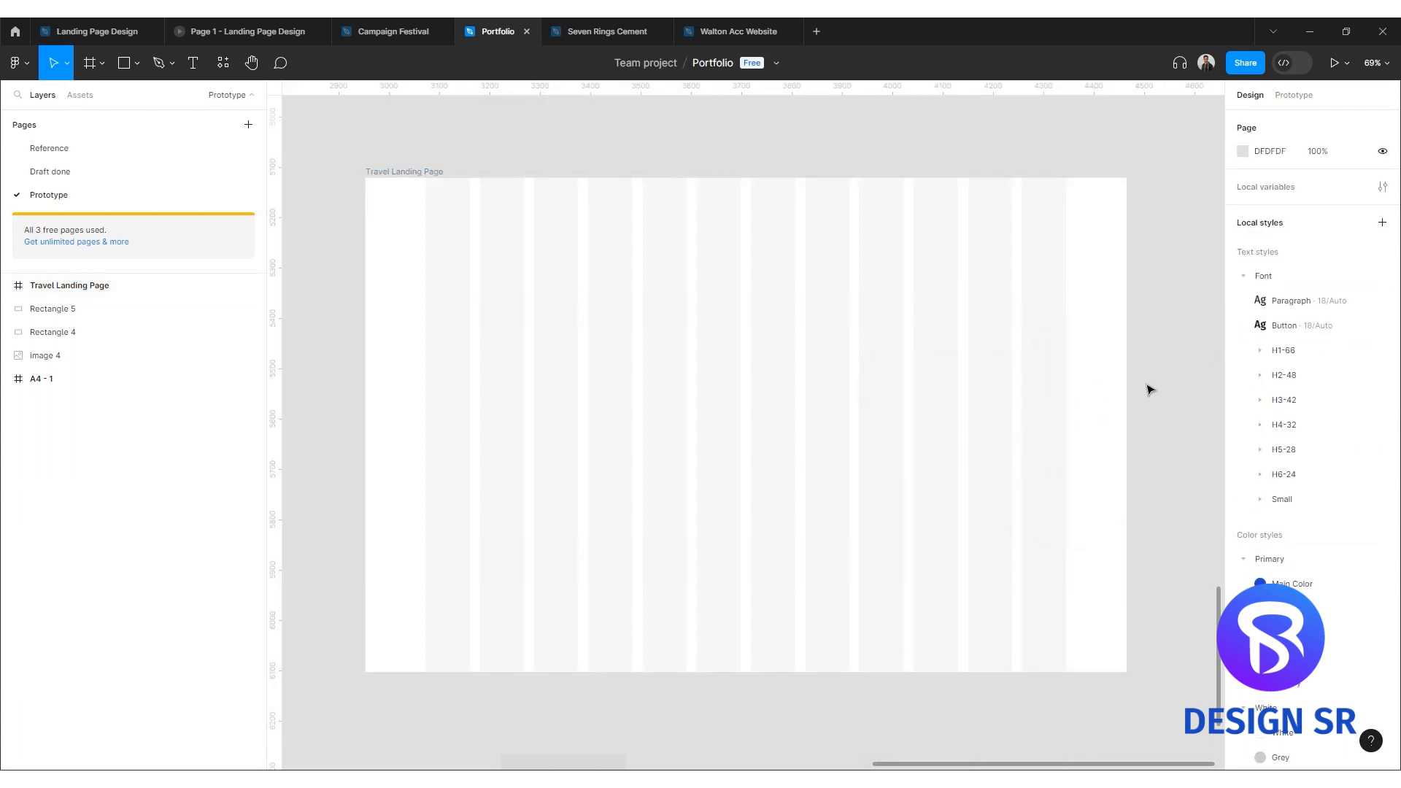
# Add a second layout grid to the Travel Landing Page frame and set its type to Rows.
pyautogui.click(405, 173)
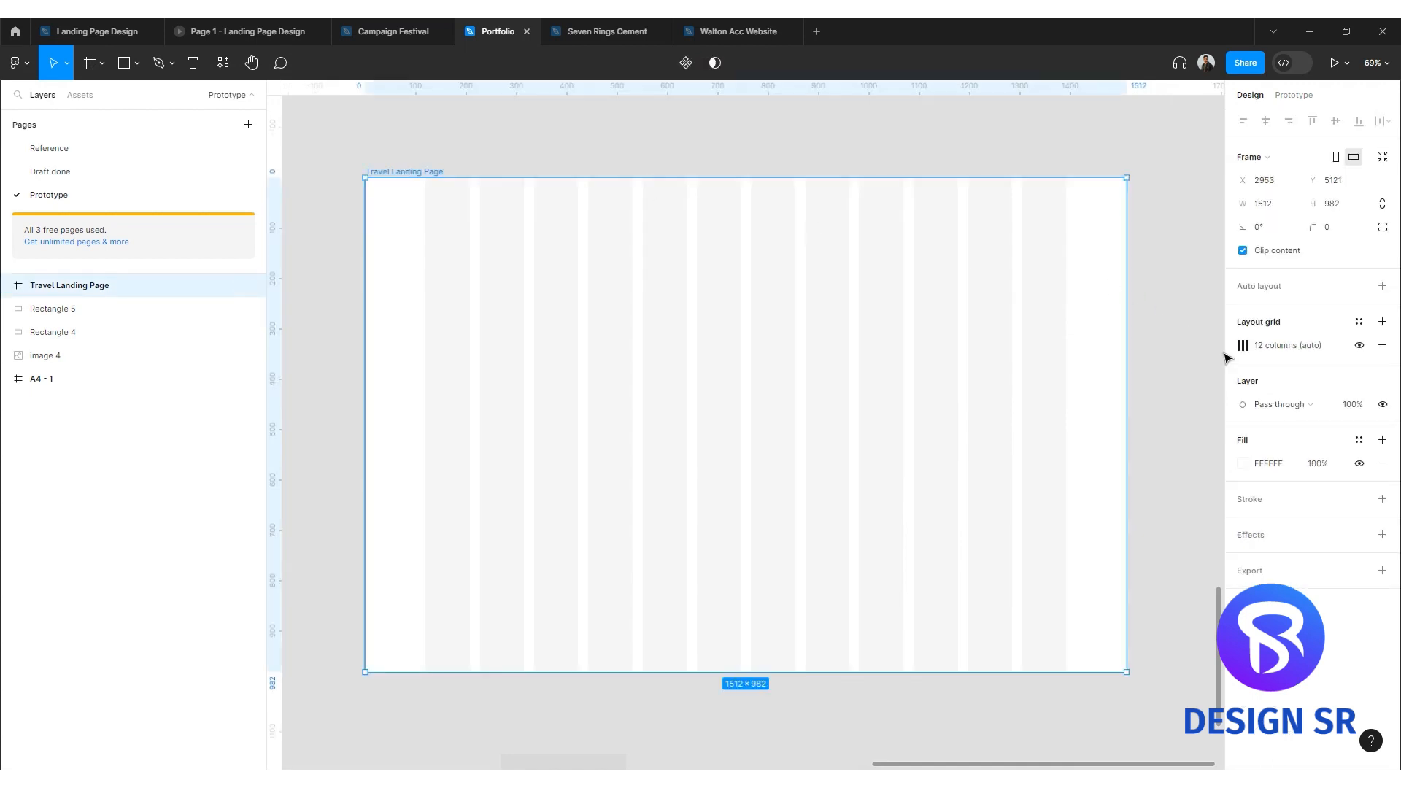
pyautogui.click(1382, 322)
pyautogui.click(1243, 349)
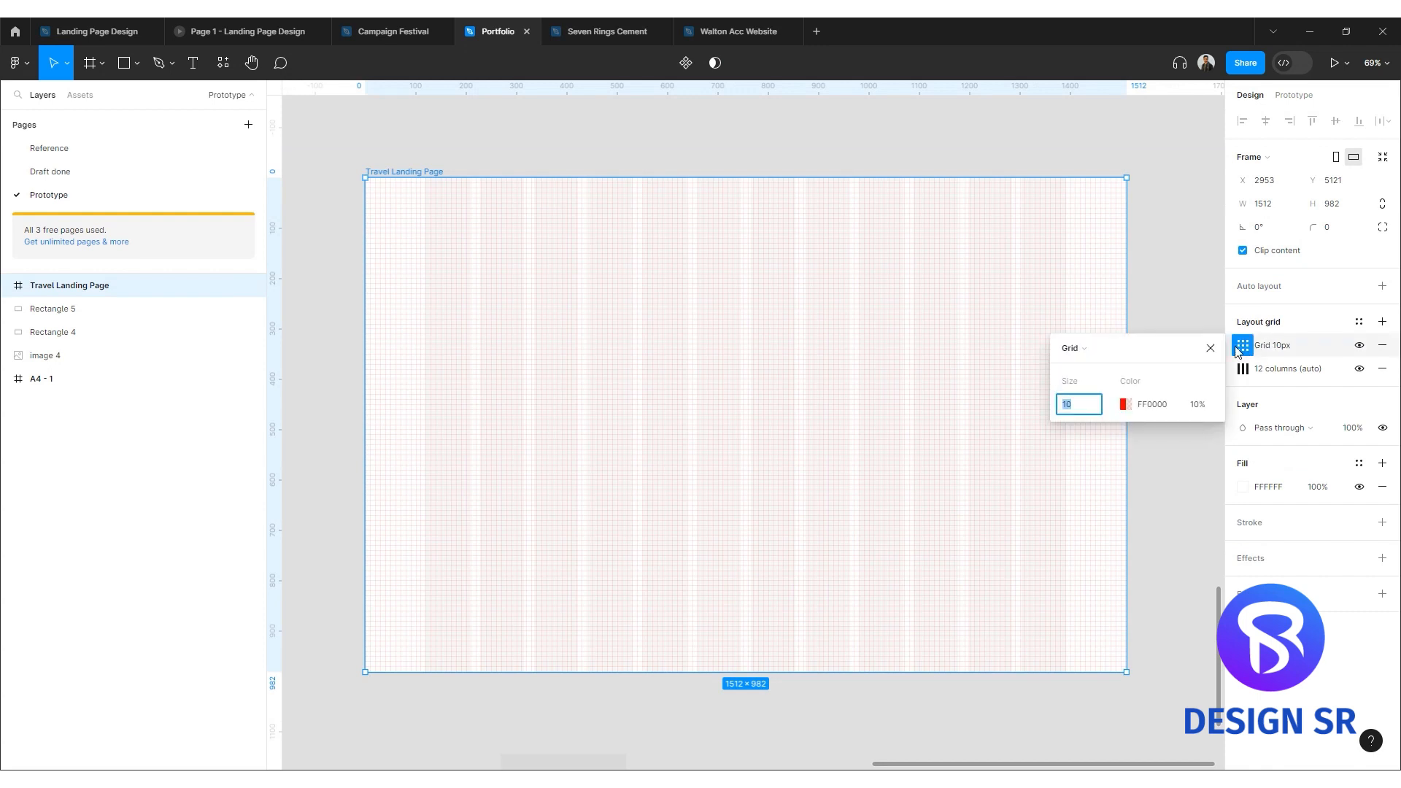
pyautogui.click(1102, 349)
pyautogui.click(1090, 384)
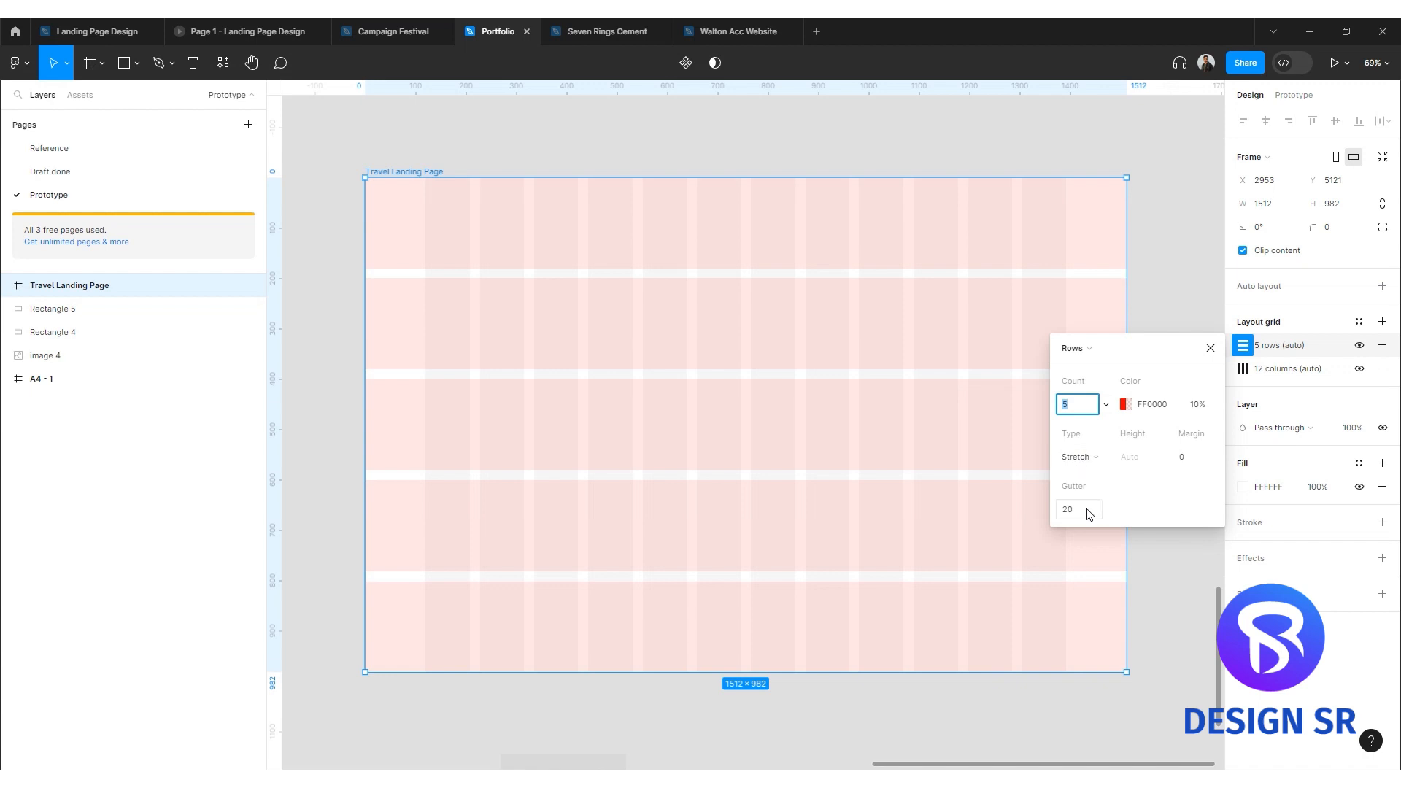
# Try margins of 100 and 500 on the row layout grid.
pyautogui.click(1201, 460)
pyautogui.write('100')
pyautogui.press('Return')
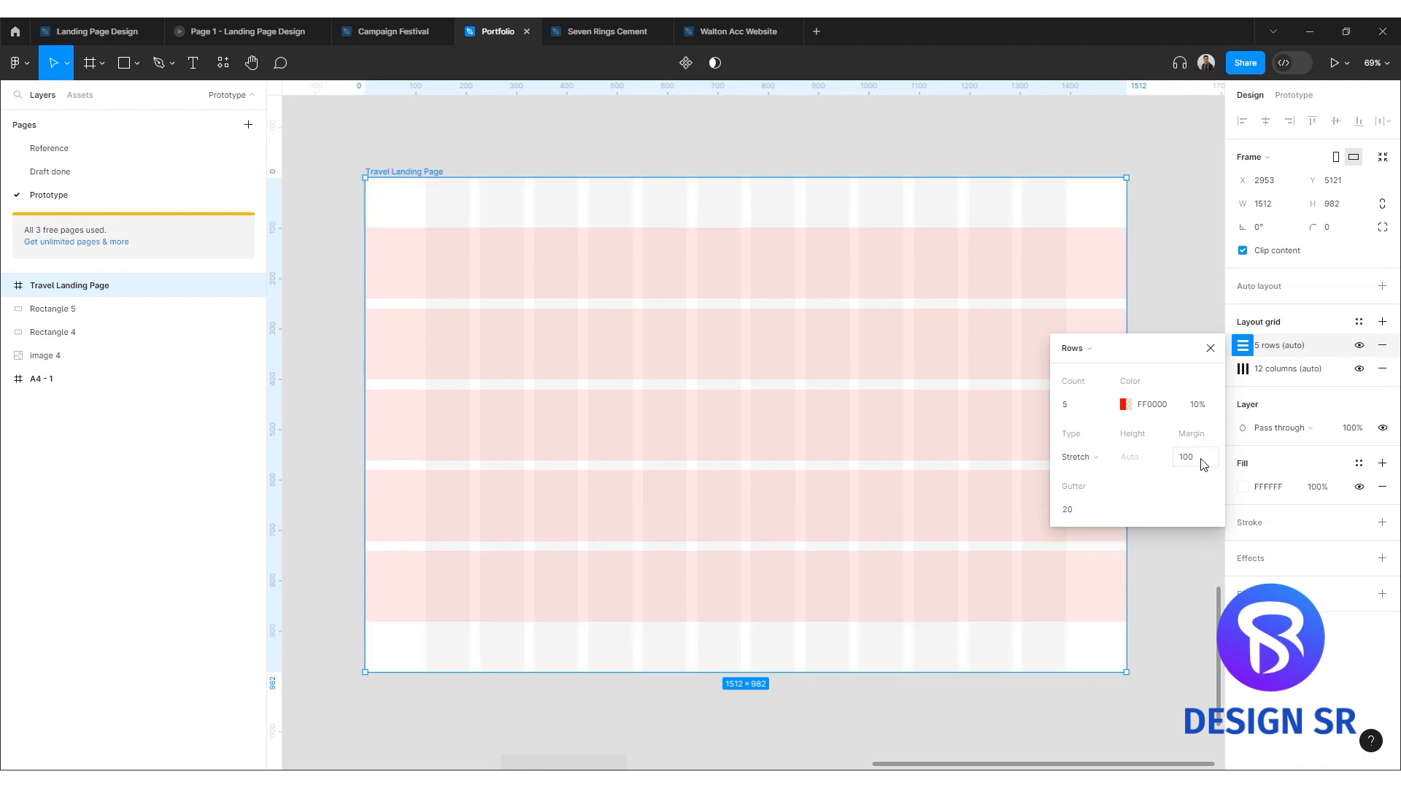
pyautogui.click(1203, 464)
pyautogui.write('500')
pyautogui.press('Return')
# Set the row layout grid's margin to 50.
pyautogui.click(1203, 464)
pyautogui.write('50')
pyautogui.press('Return')
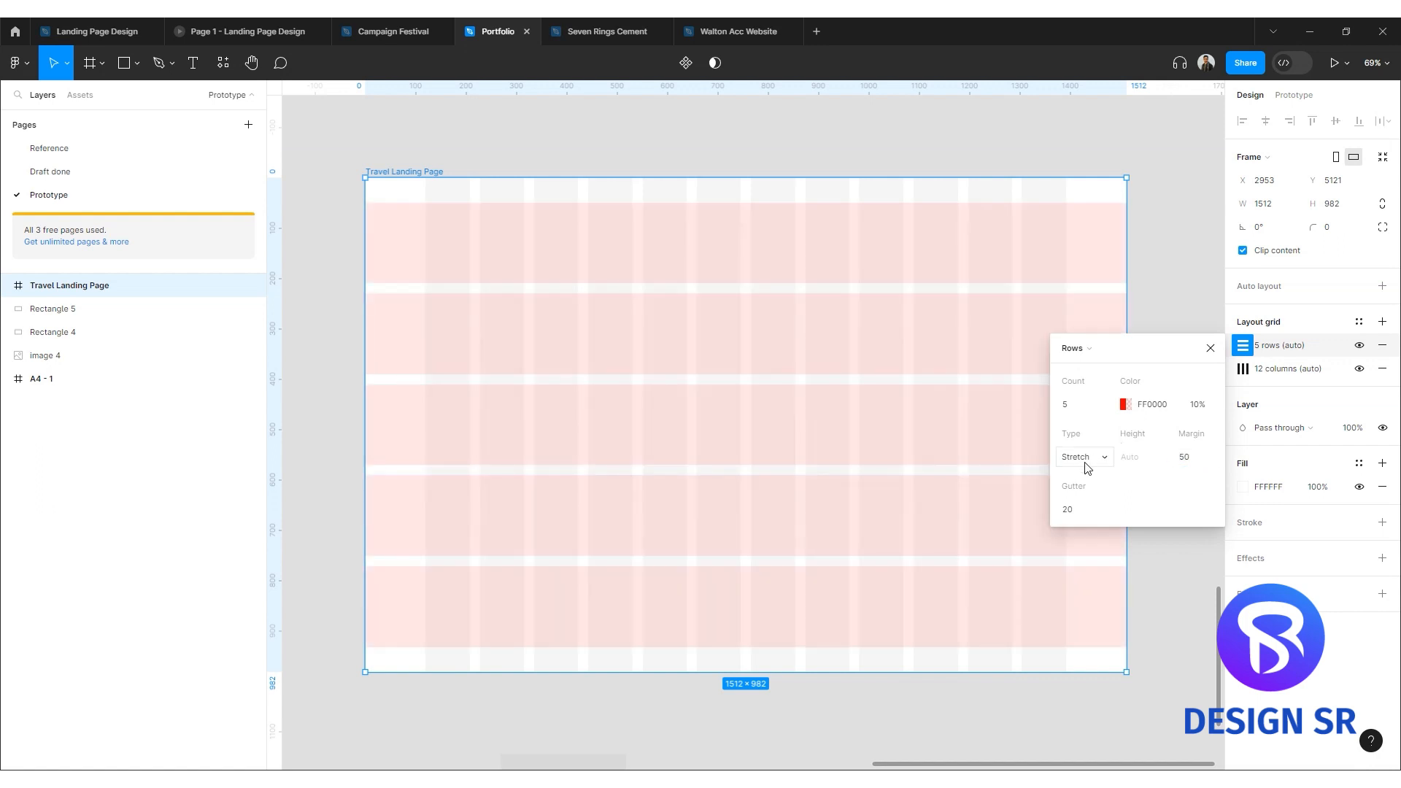
# Recolour the row layout grid to grey 9D9D9D at 10% opacity and deselect the frame.
pyautogui.click(1125, 404)
pyautogui.moveTo(1032, 404); pyautogui.dragTo(784, 470)
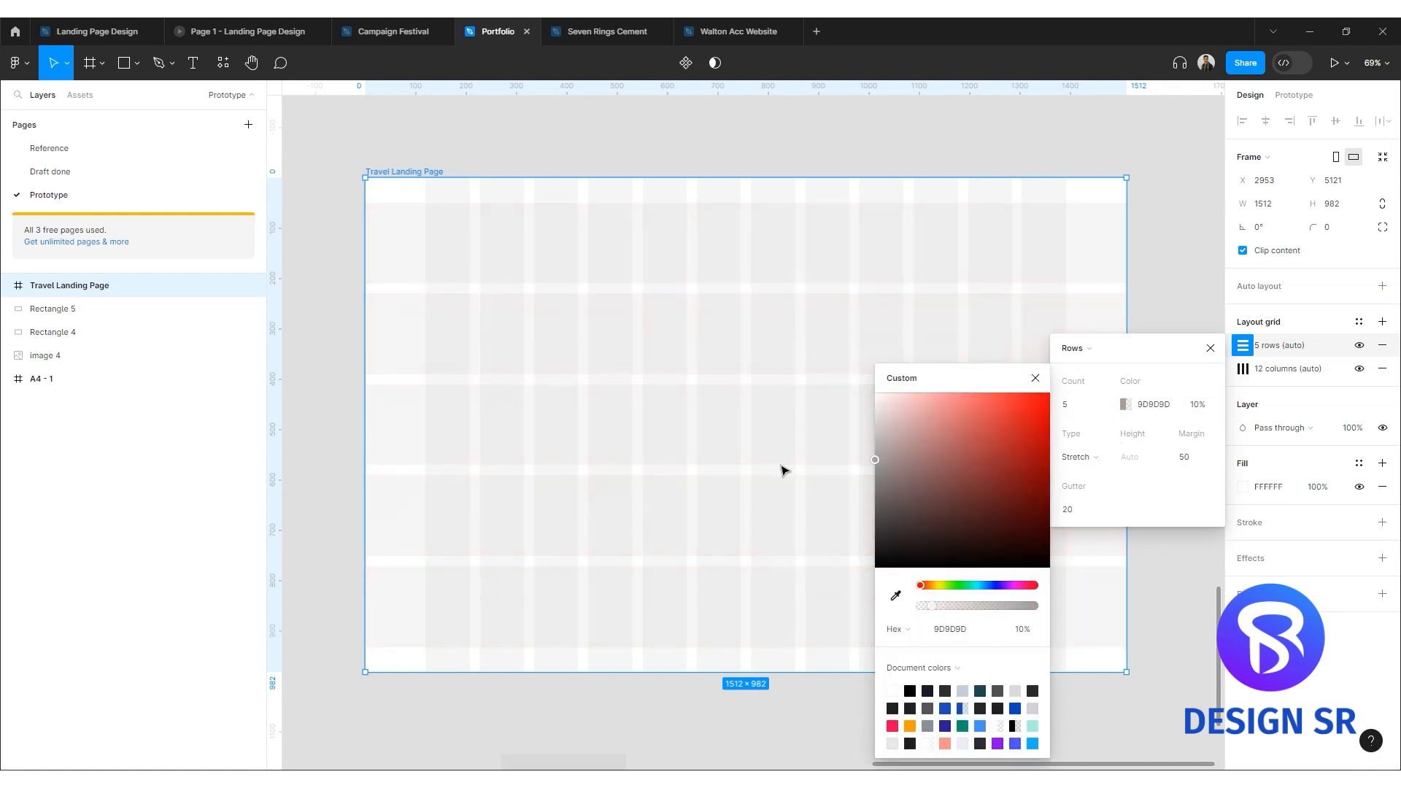
pyautogui.click(1036, 379)
pyautogui.click(1211, 348)
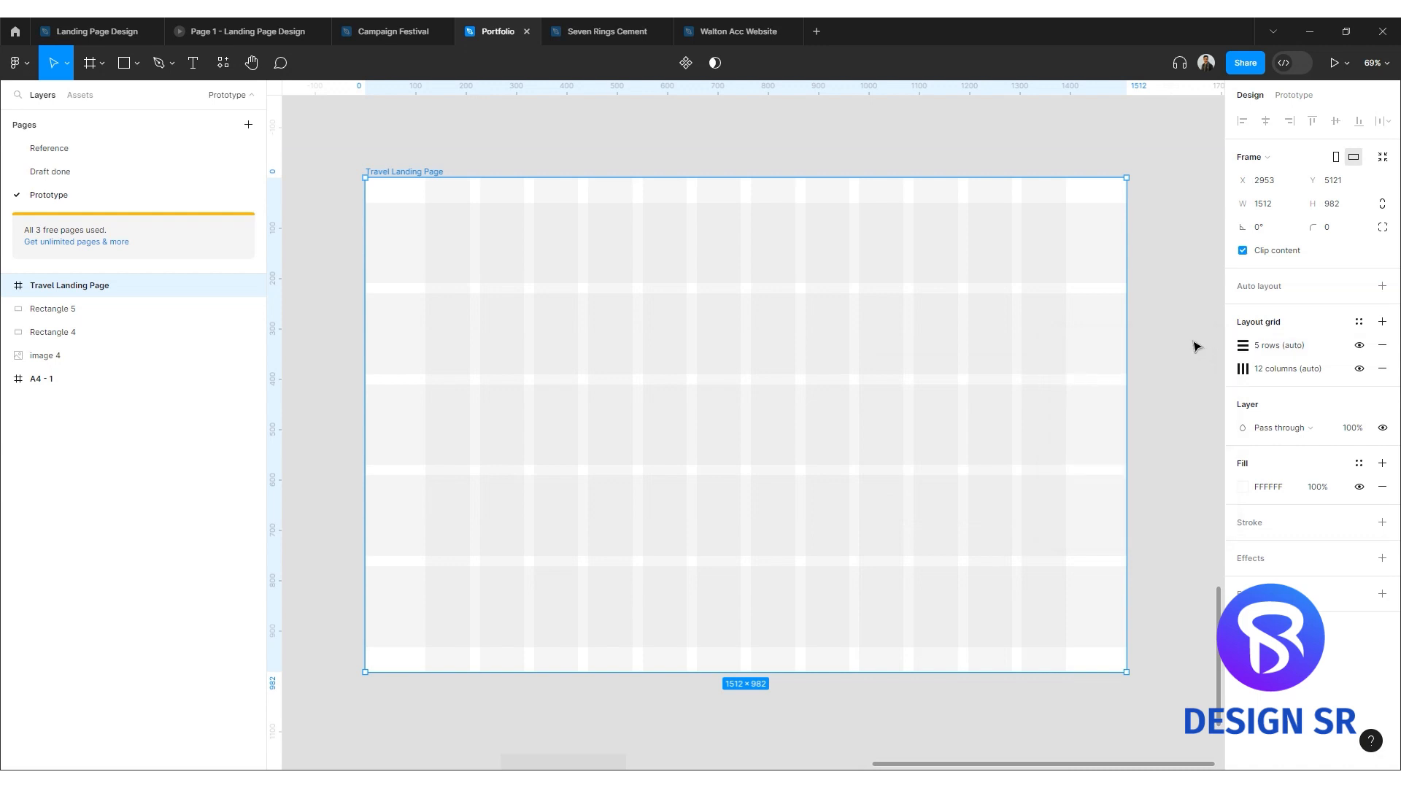
pyautogui.click(1162, 370)
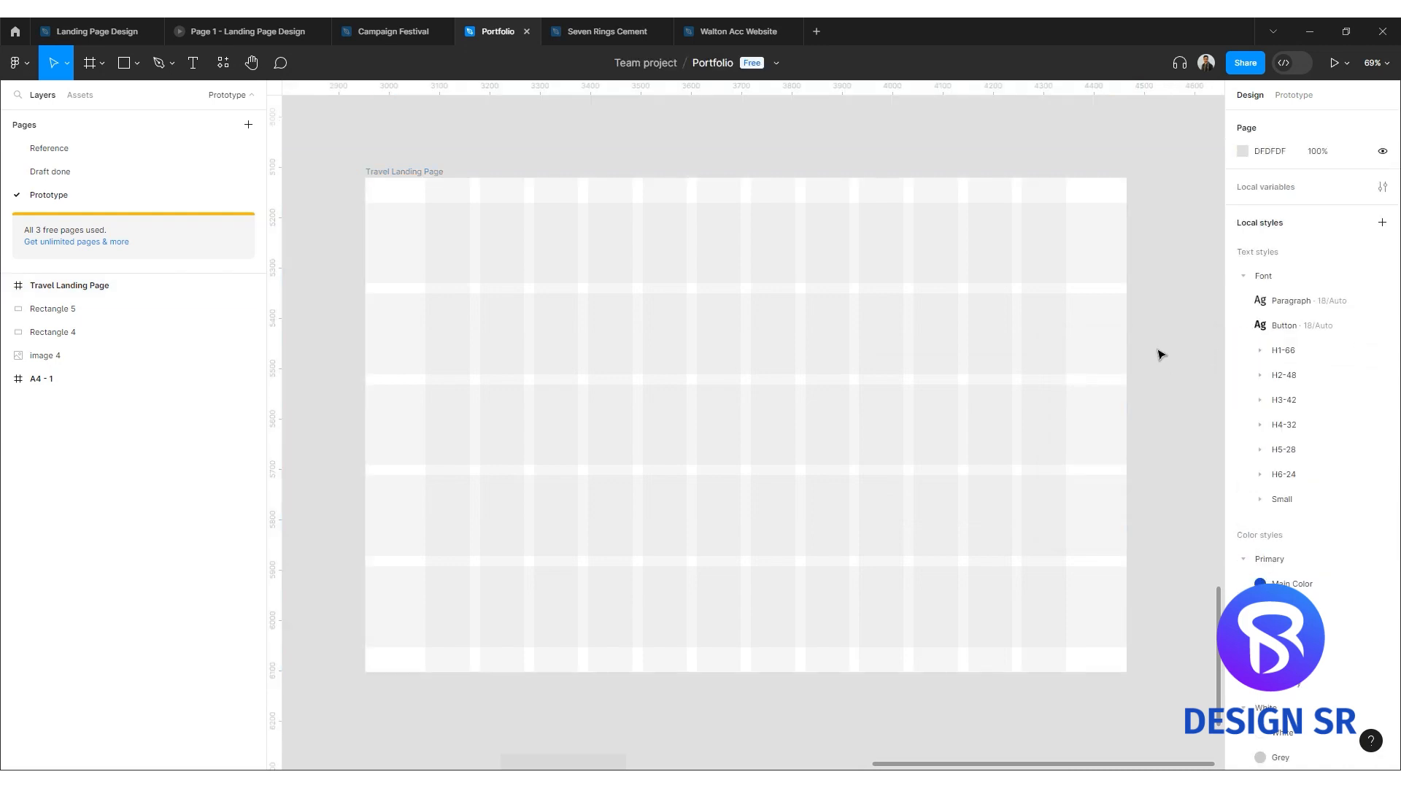
# Add the text "LOGO HERE" on two lines in the empty canvas above the Travel Landing Page frame.
pyautogui.scroll(-1, 1161, 355)
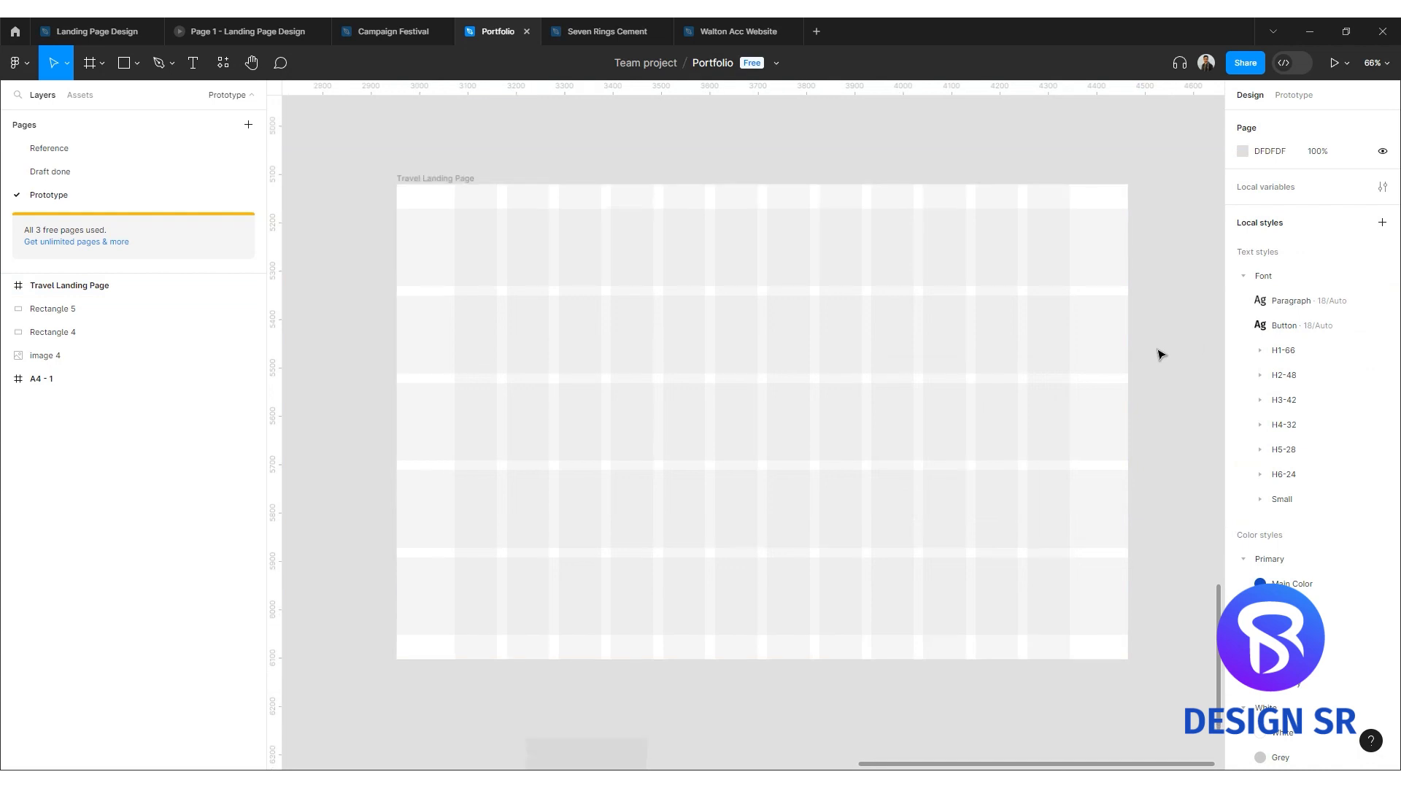
pyautogui.moveTo(1161, 355); pyautogui.dragTo(1120, 380)
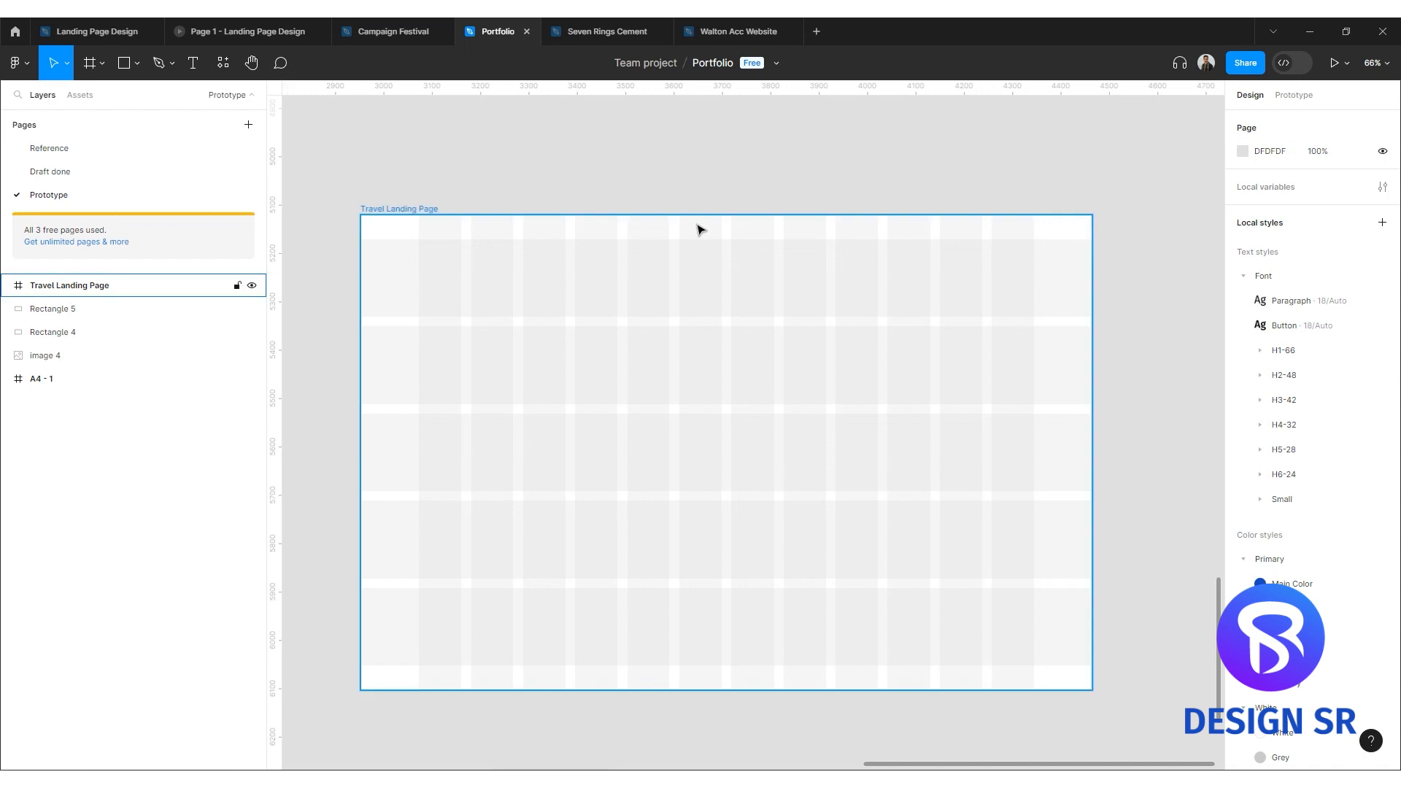
pyautogui.moveTo(716, 178); pyautogui.dragTo(798, 410)
pyautogui.press('t')
pyautogui.click(700, 342)
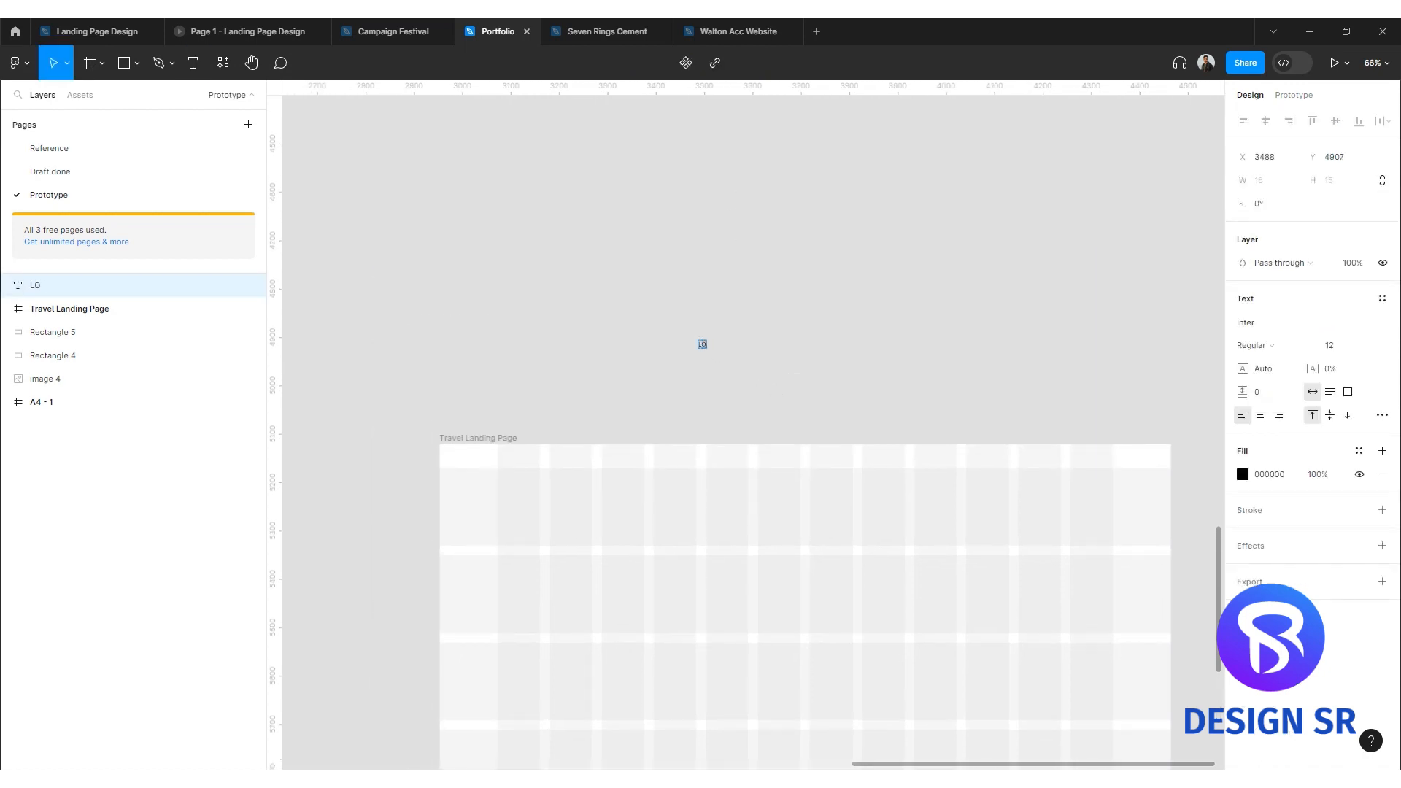
pyautogui.press('Return')
pyautogui.click(793, 343)
pyautogui.click(793, 343)
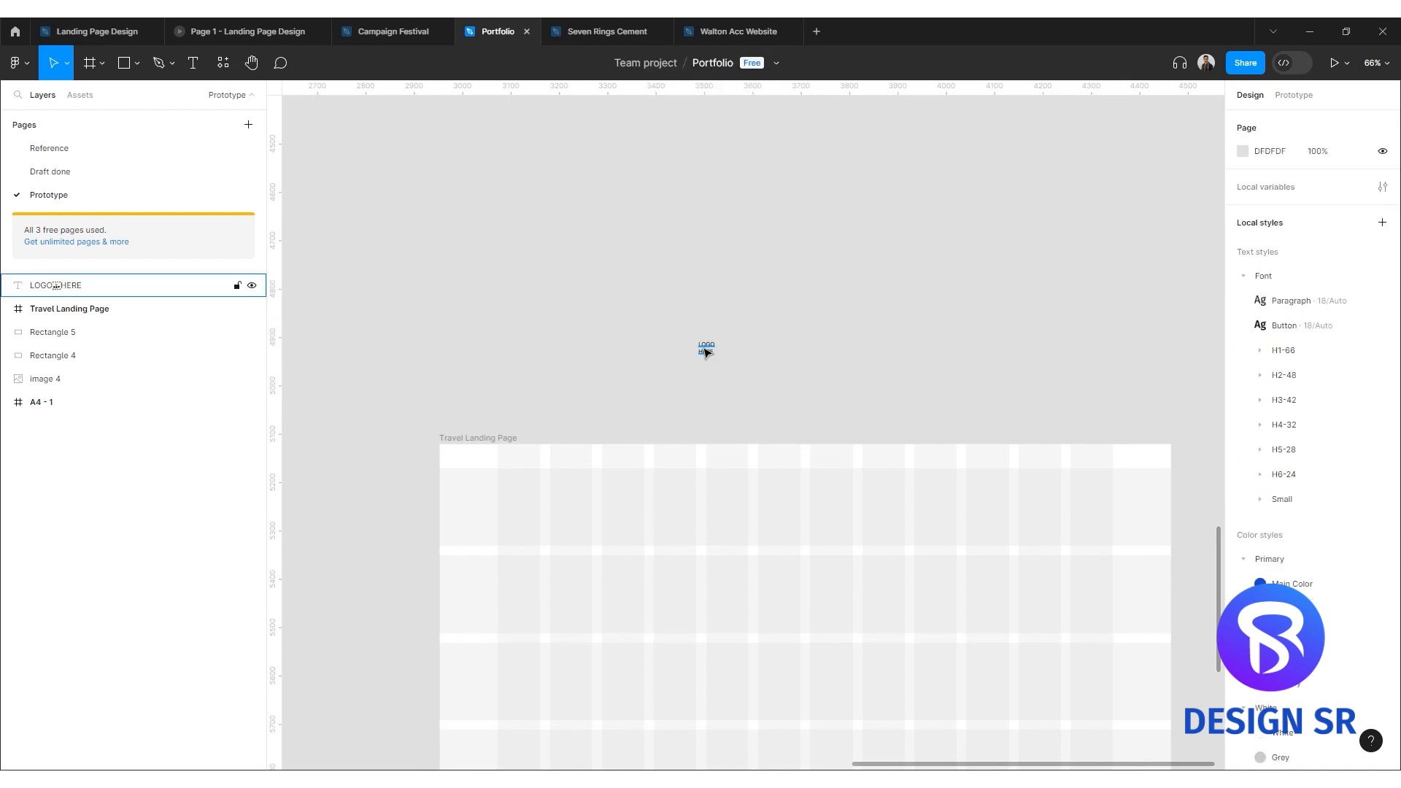
# Set the LOGO HERE text's font size to 30.
pyautogui.click(706, 352)
pyautogui.click(1339, 348)
pyautogui.write('30')
pyautogui.press('Return')
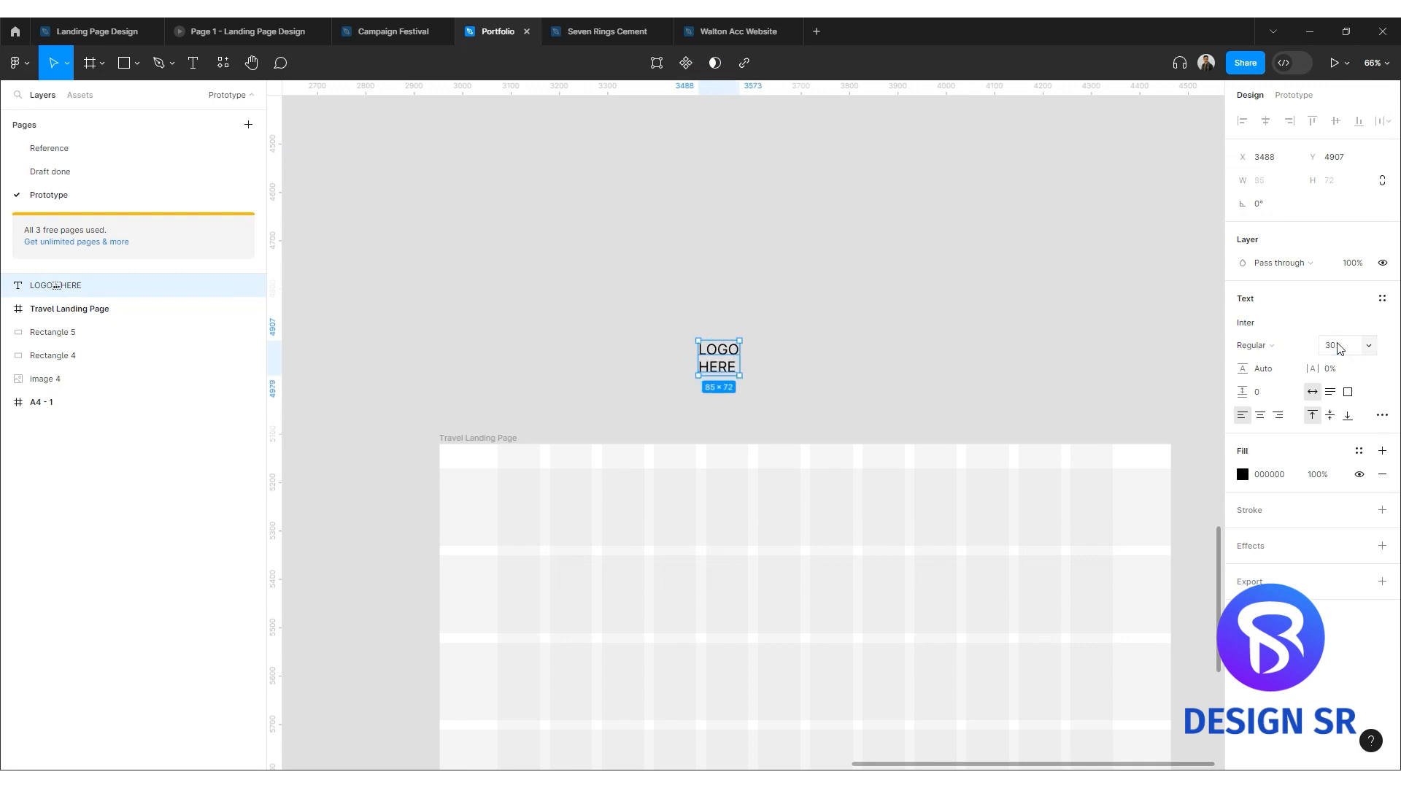
# Centre-align the two lines of the LOGO HERE text.
pyautogui.click(1359, 451)
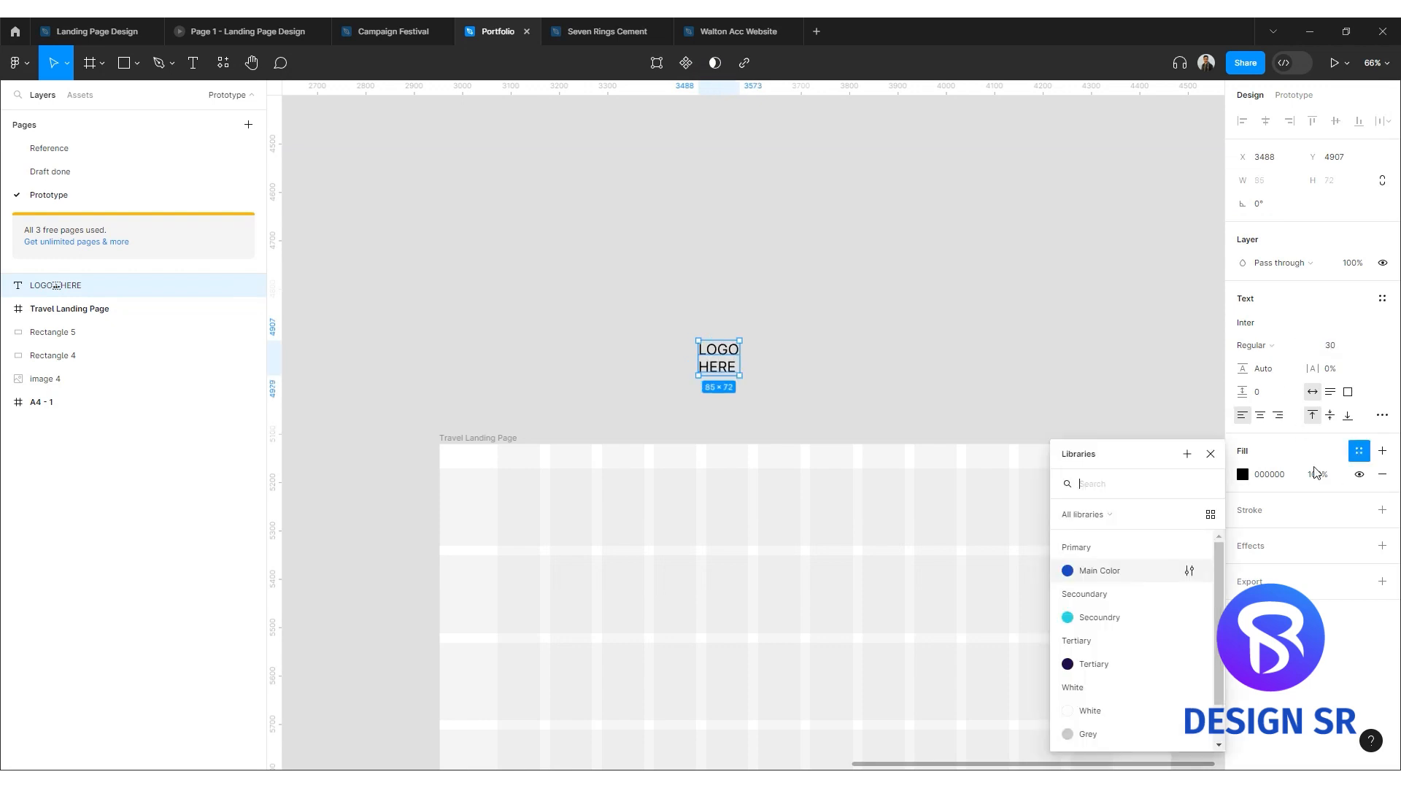
pyautogui.click(1079, 314)
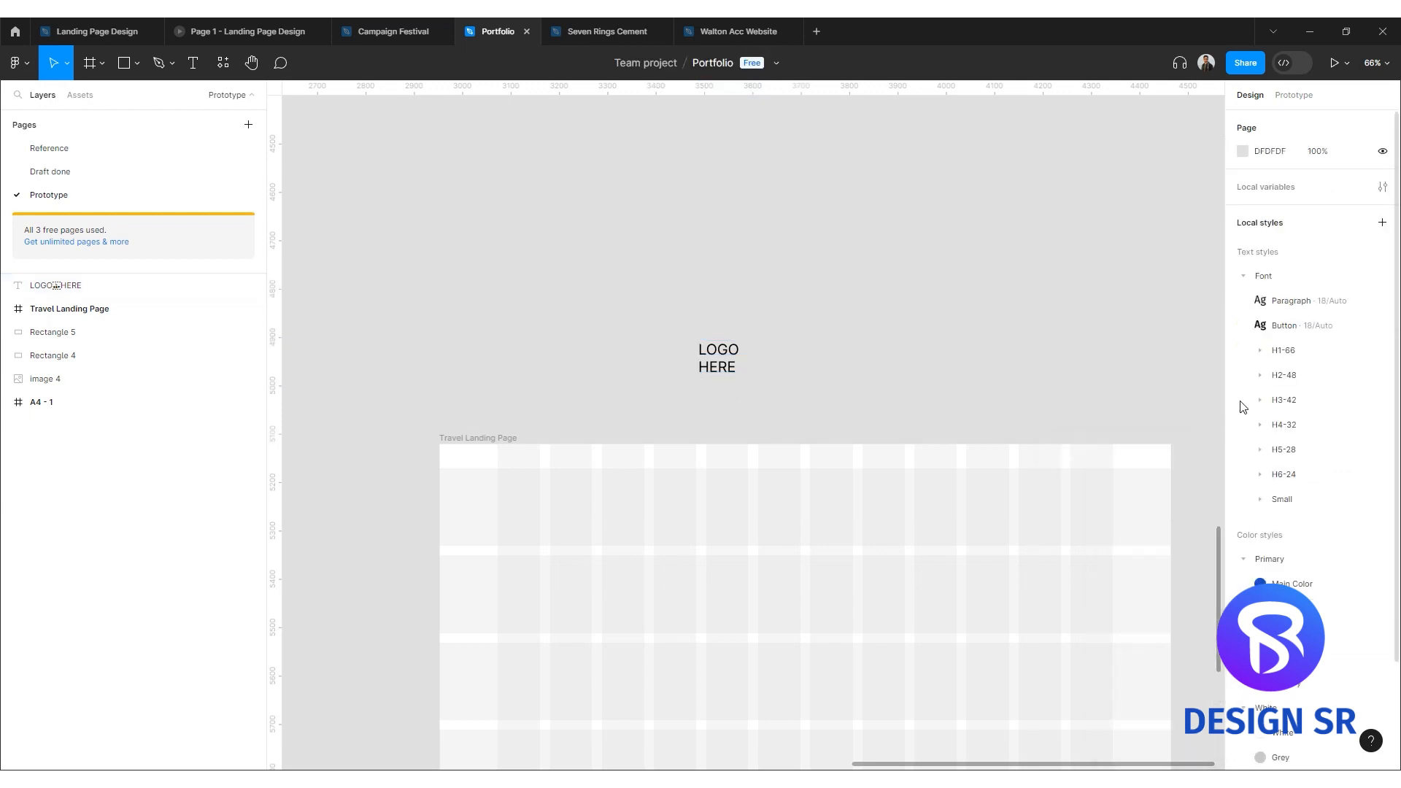
pyautogui.click(727, 370)
pyautogui.click(1261, 415)
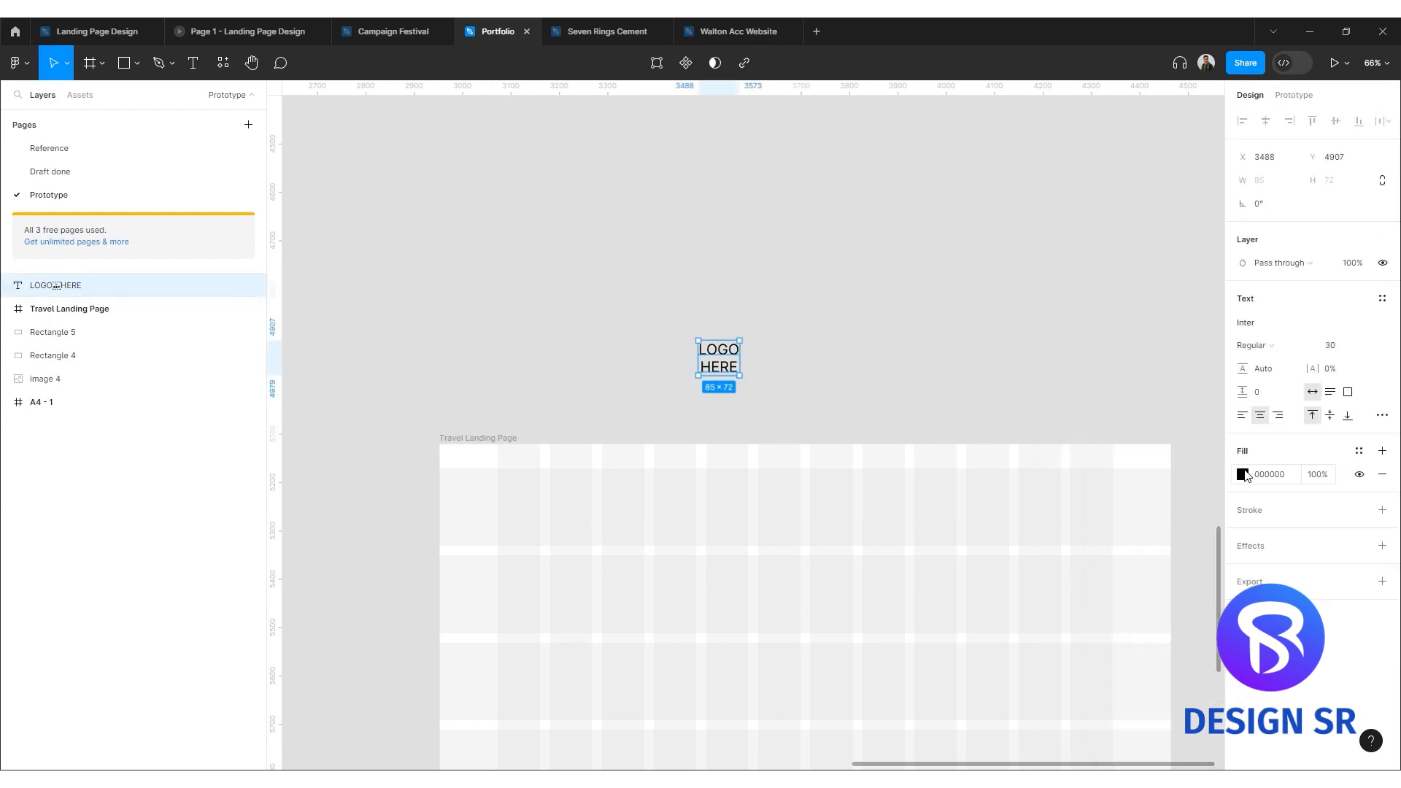
pyautogui.click(1244, 475)
pyautogui.click(1210, 348)
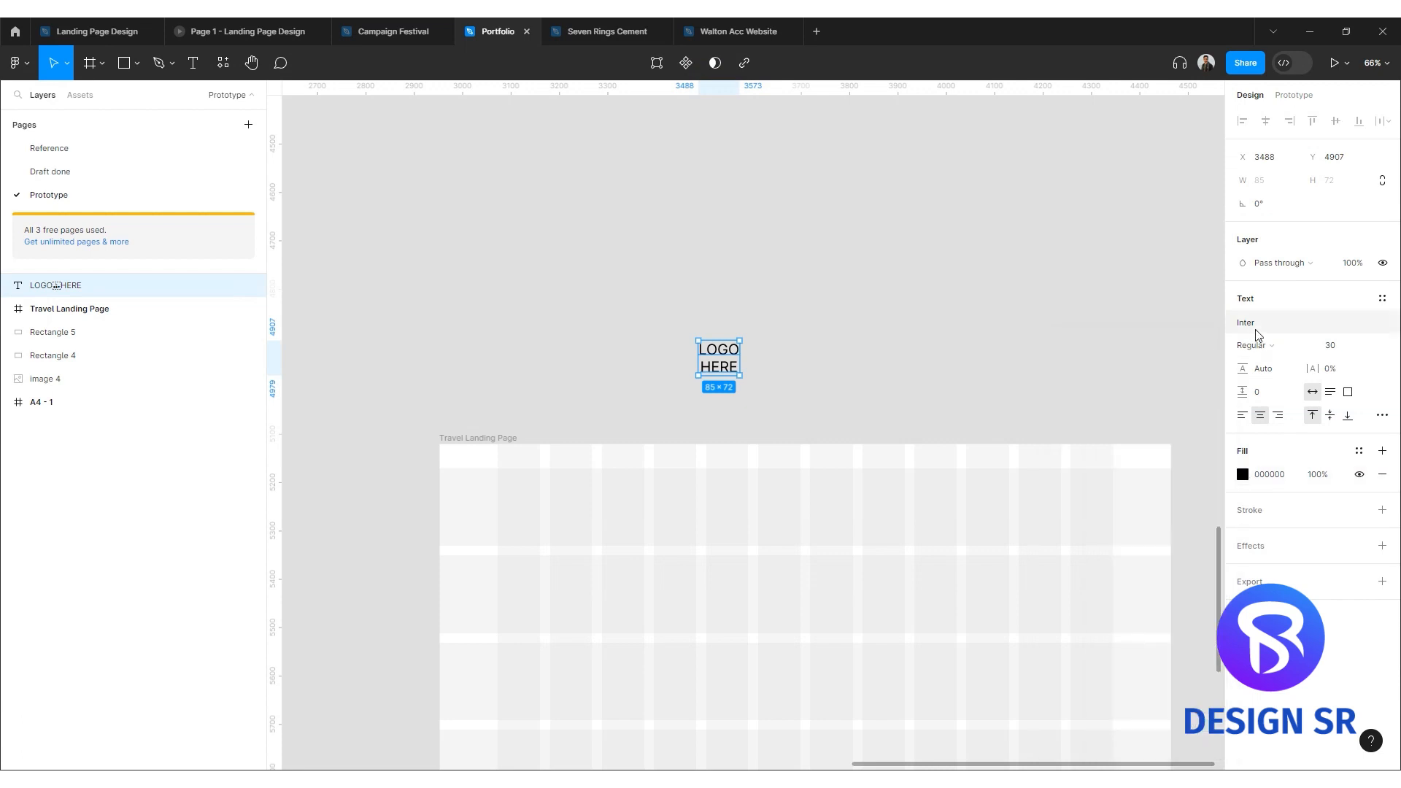
# Format the LOGO HERE text in Poppins SemiBold with a line height of 87.5%.
pyautogui.click(1248, 325)
pyautogui.write('pop')
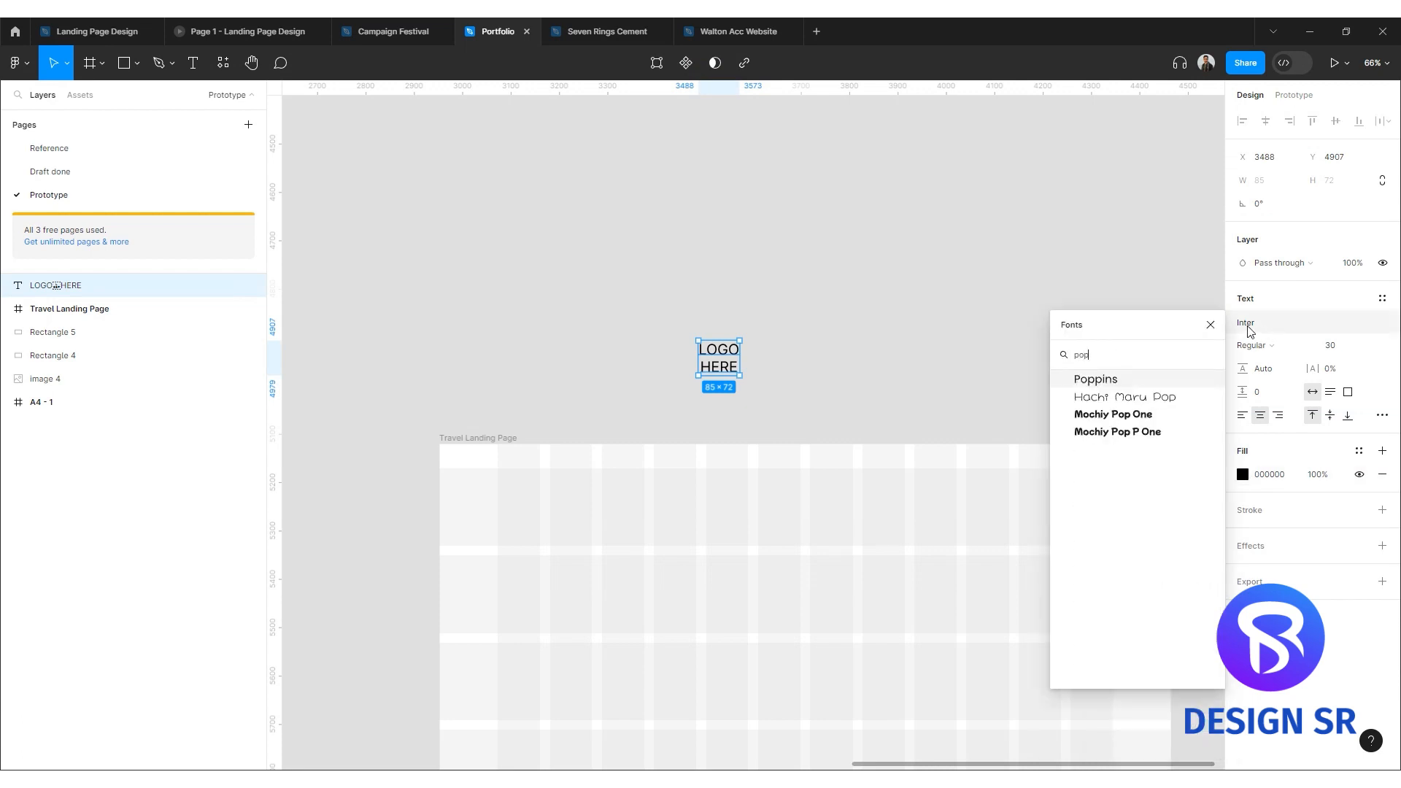
pyautogui.click(1145, 380)
pyautogui.click(1259, 347)
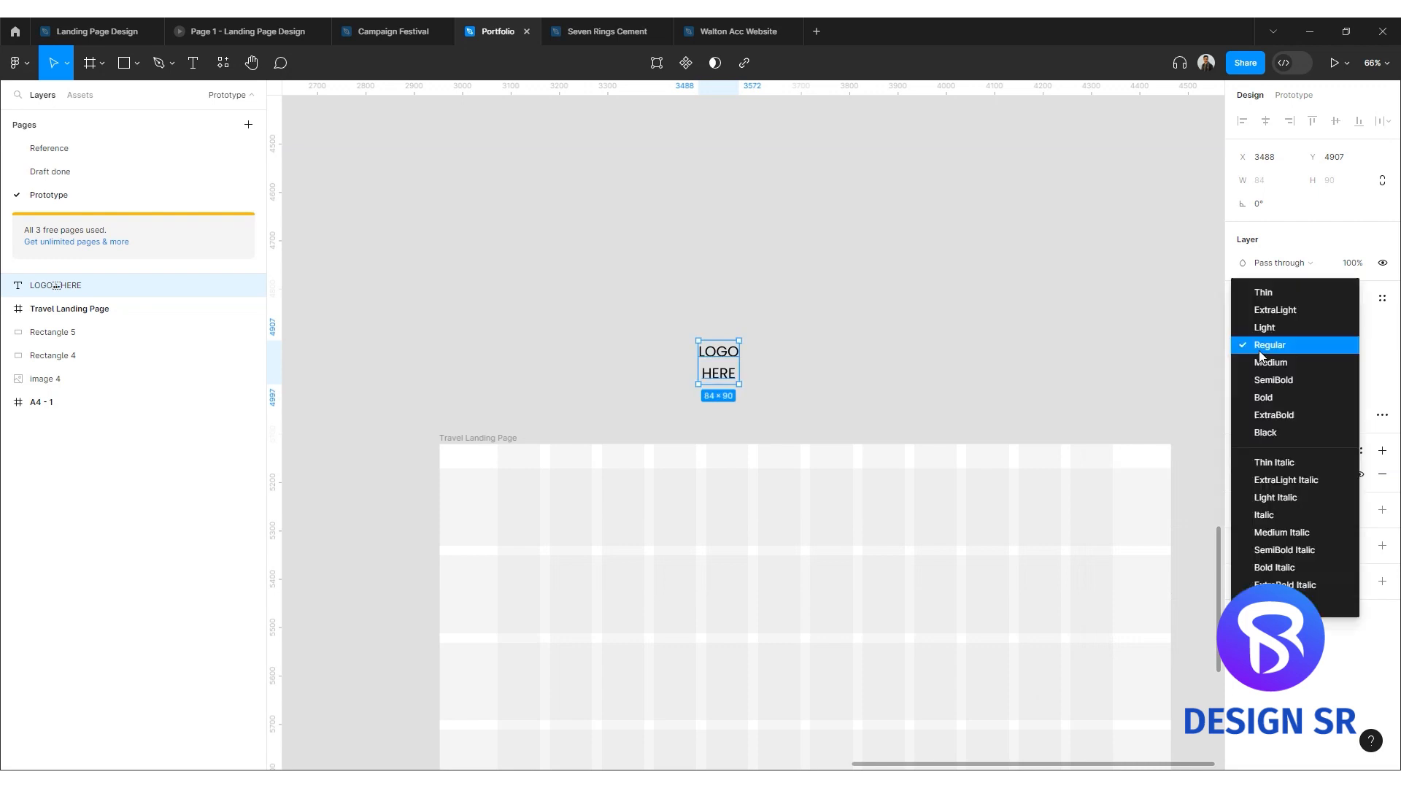
pyautogui.click(1265, 385)
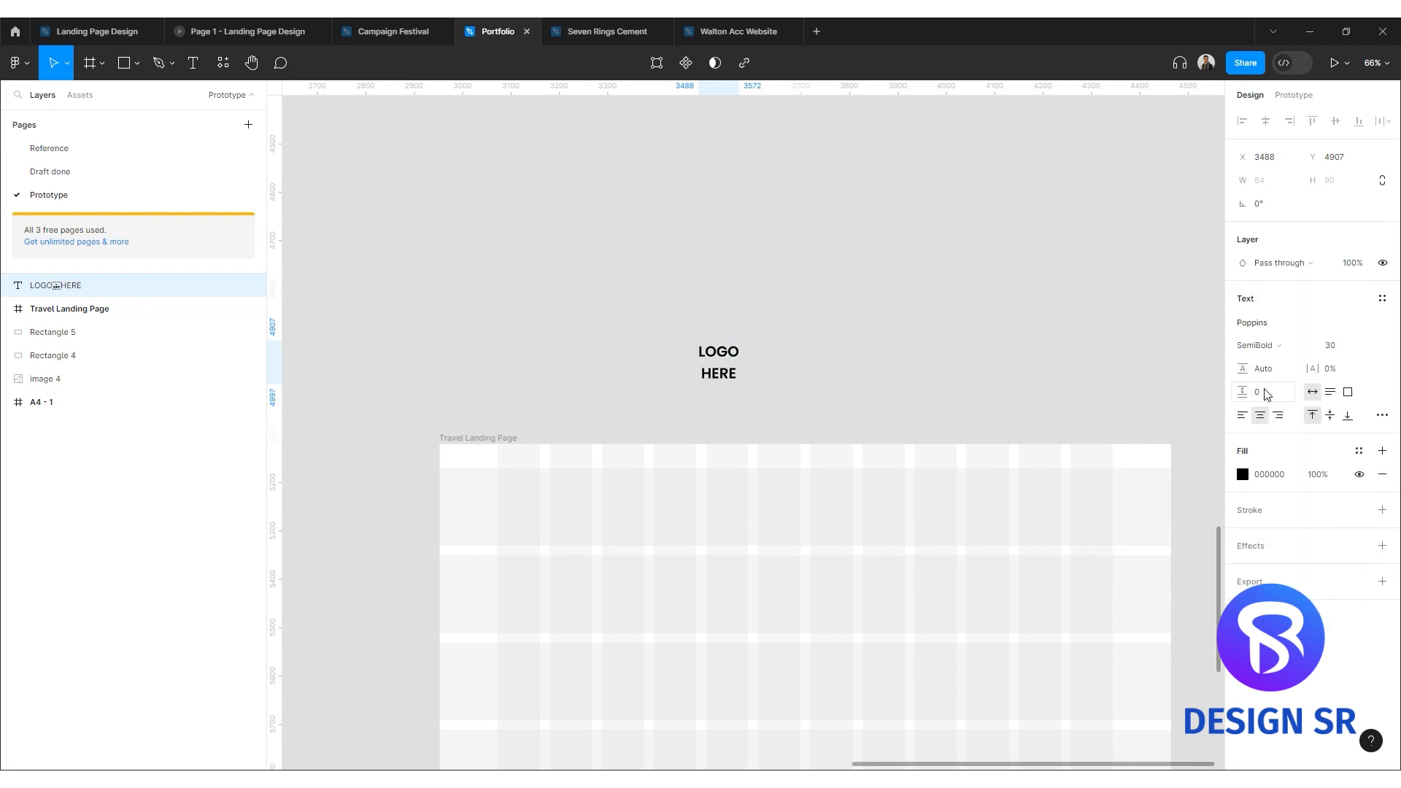
pyautogui.moveTo(1243, 369); pyautogui.dragTo(1149, 368)
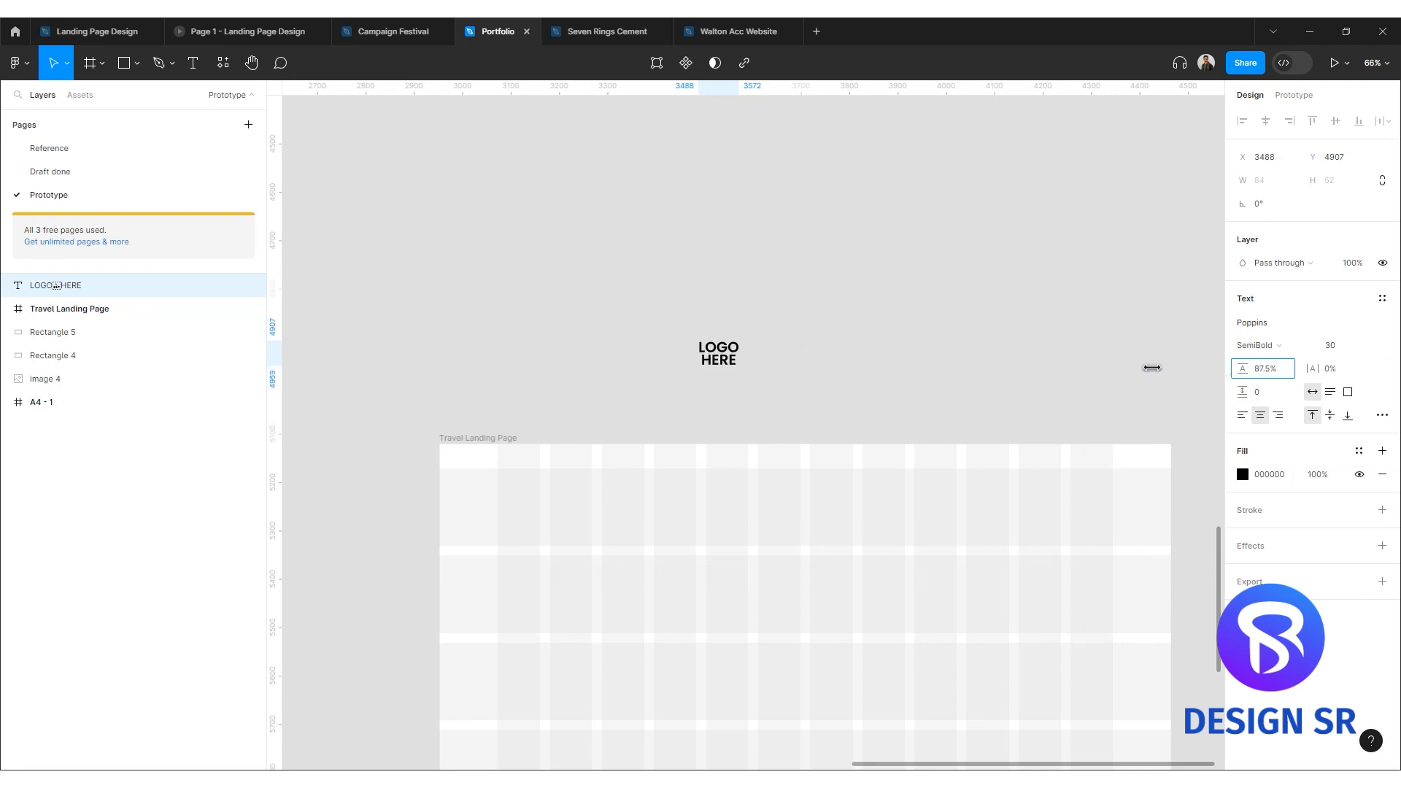
pyautogui.click(1045, 307)
# Move the logo text into the frame's first column at Y 50 and place a copy at X 531 on the same line.
pyautogui.moveTo(719, 353); pyautogui.dragTo(798, 506)
pyautogui.click(588, 382)
pyautogui.scroll(5, 558, 467)
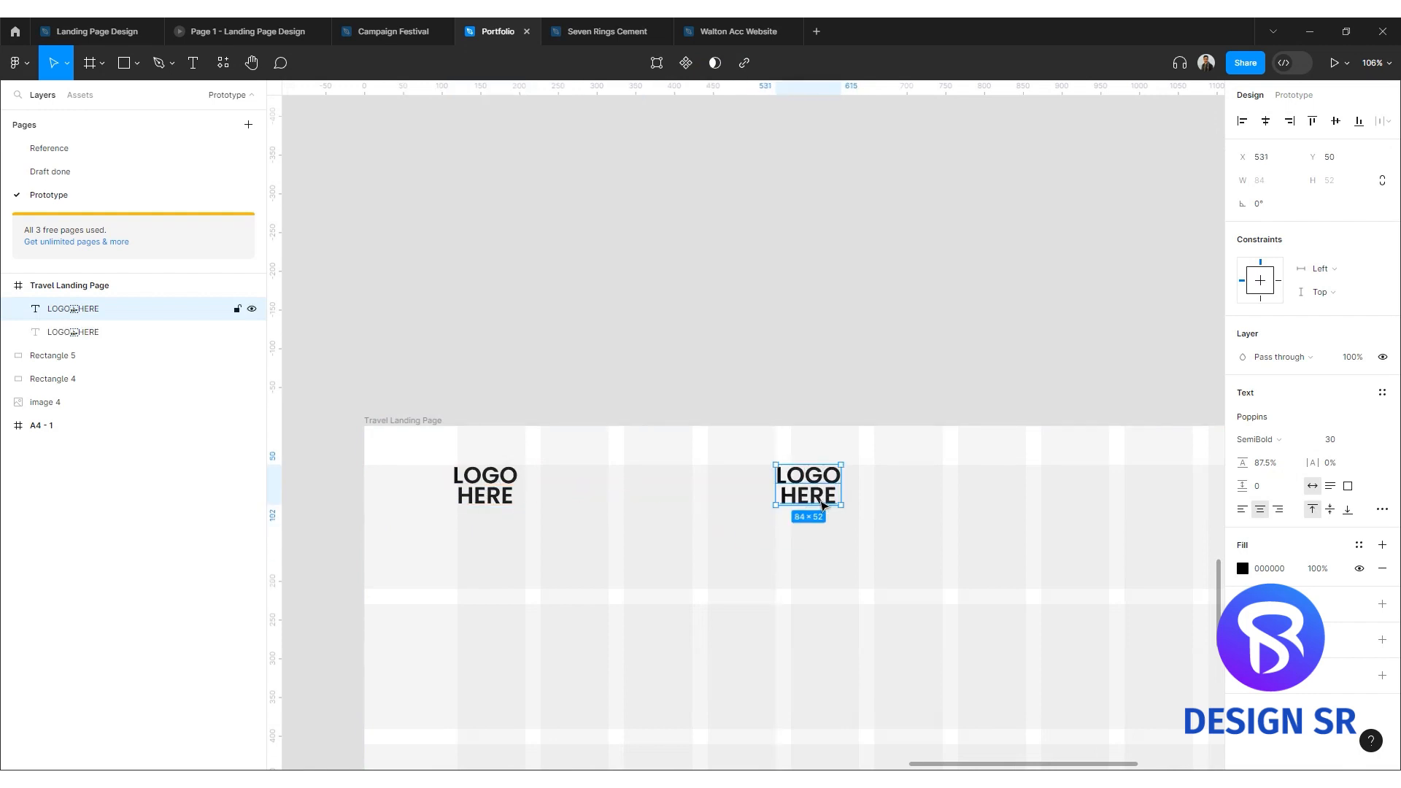
# Set the copied logo text to font size 18 and Medium weight.
pyautogui.scroll(3, 798, 506)
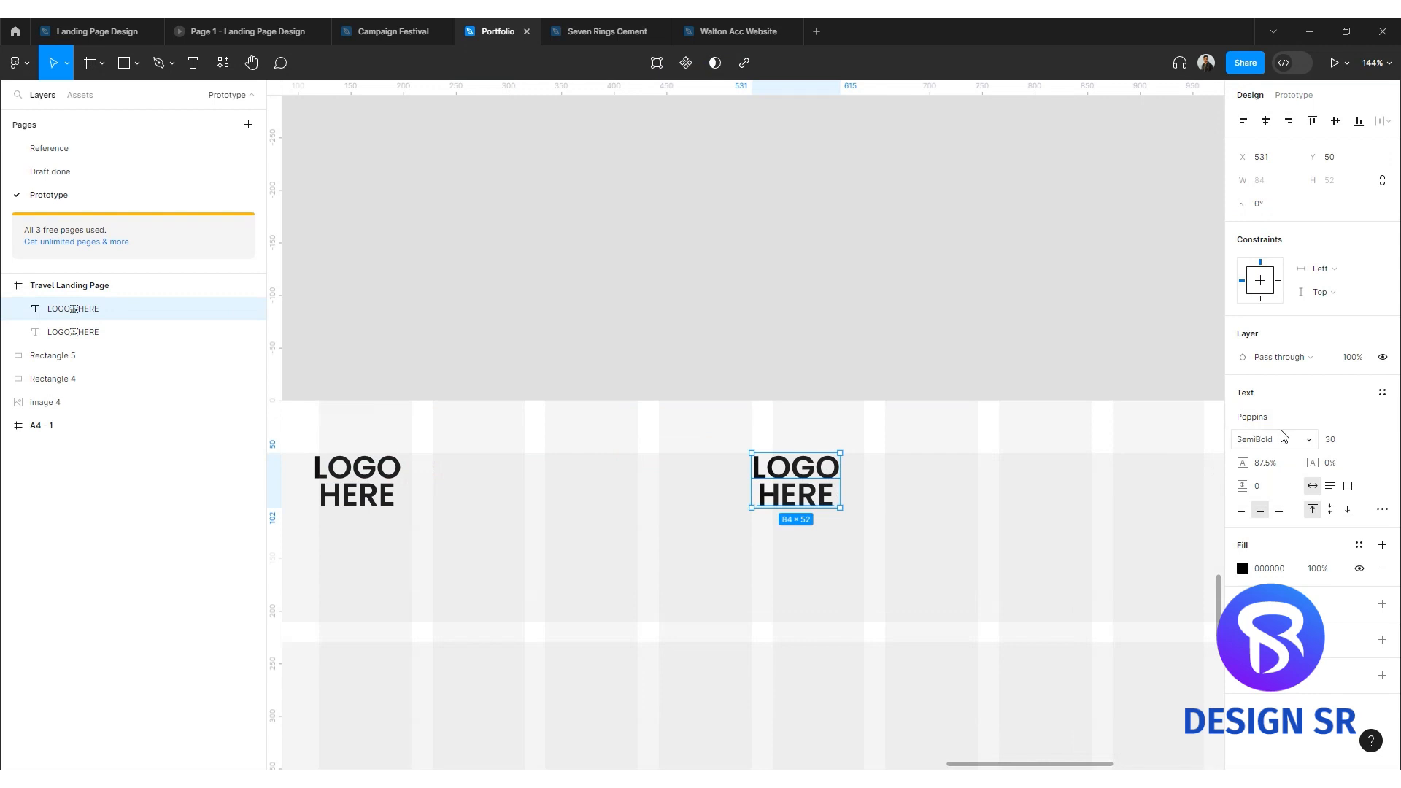
pyautogui.click(1337, 442)
pyautogui.press('Return')
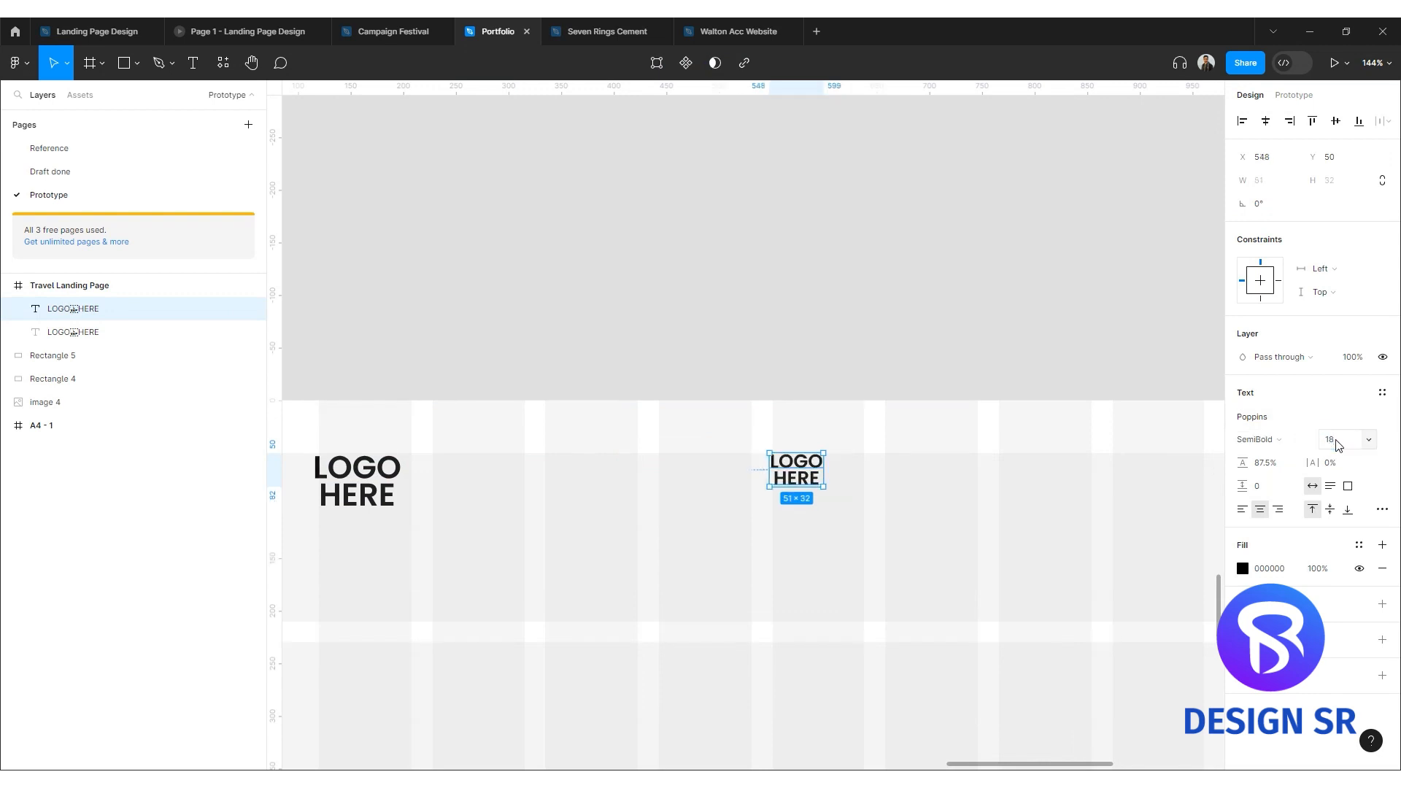
pyautogui.click(1288, 442)
pyautogui.click(1286, 421)
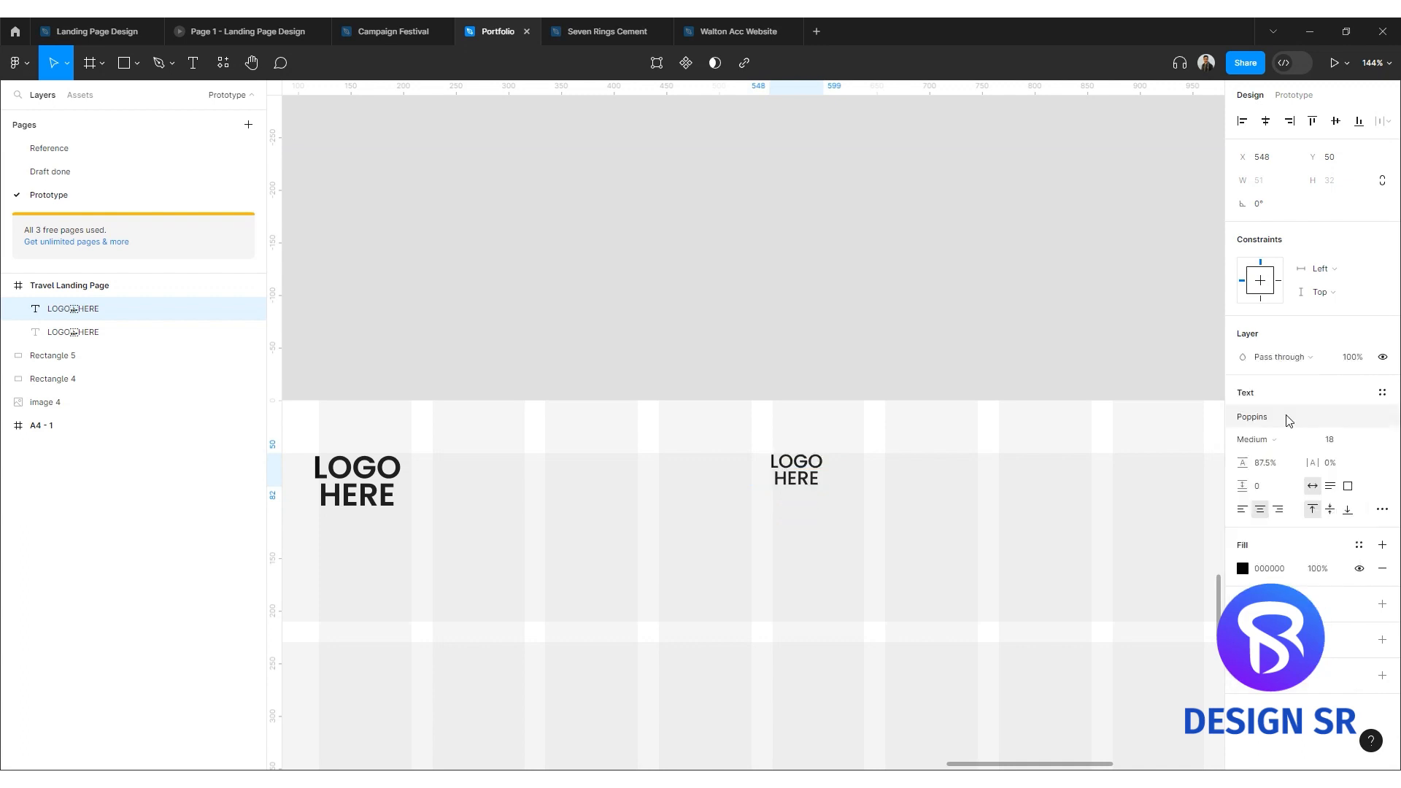
# Replace the copied text's content with "Home".
pyautogui.doubleClick(804, 467)
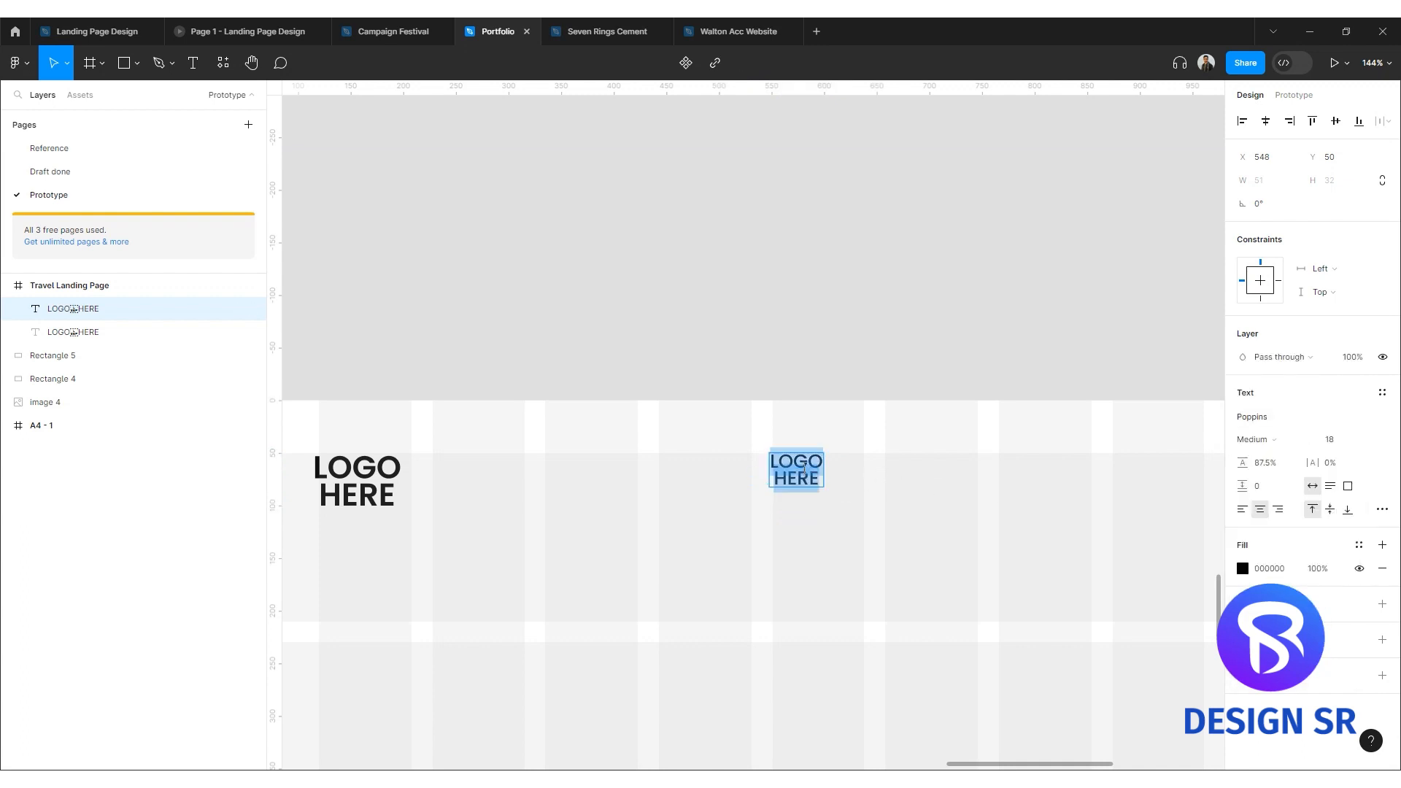
pyautogui.write('Home')
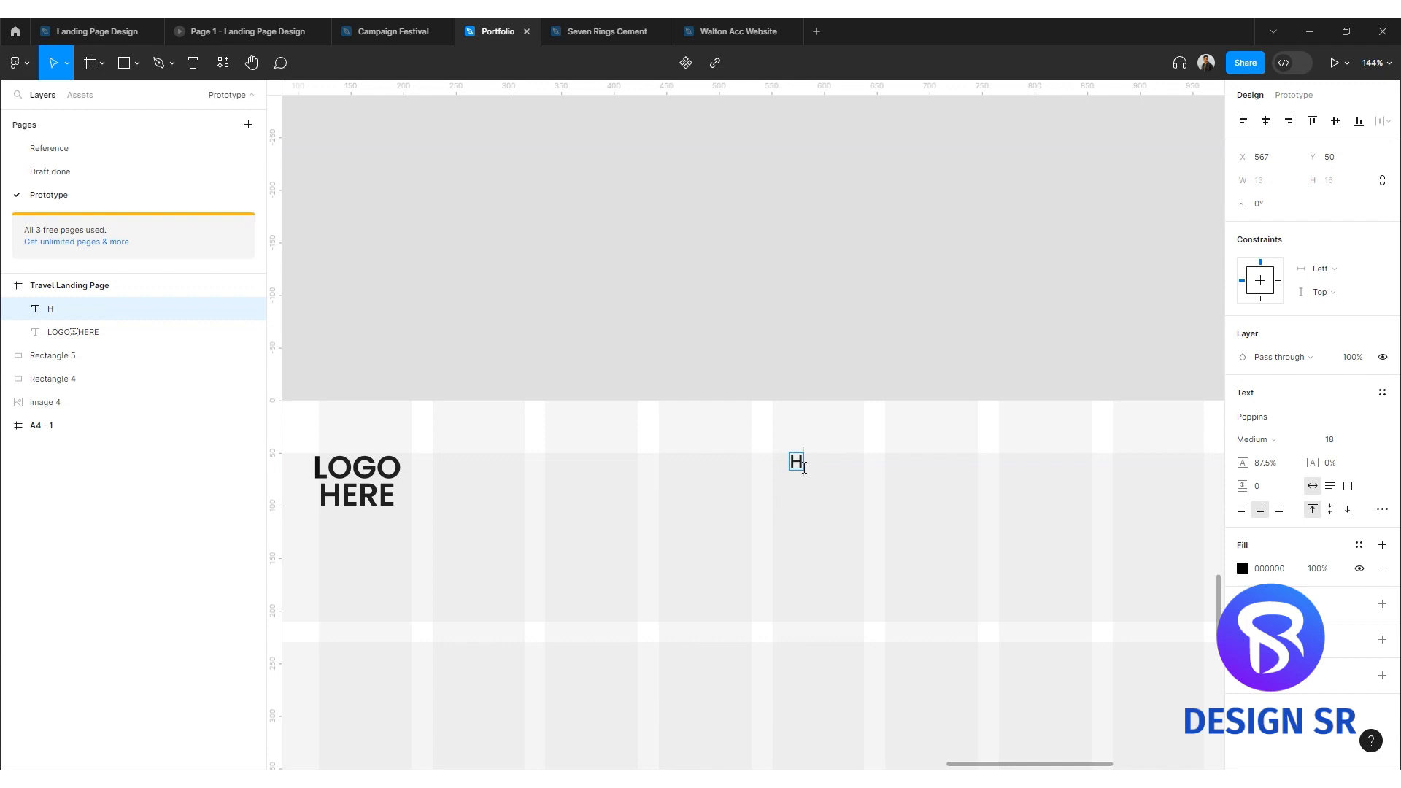
pyautogui.press('Escape')
pyautogui.press('Escape')
# Position the Home label at Y 58 and duplicate it into a row of four evenly spaced navigation labels.
pyautogui.moveTo(807, 472)
pyautogui.mouseDown()
pyautogui.moveTo(655, 479)
pyautogui.moveTo(838, 475)
pyautogui.moveTo(812, 482)
pyautogui.mouseUp()
pyautogui.hotkey('ctrl', 'd')
pyautogui.hotkey('ctrl', 'd')
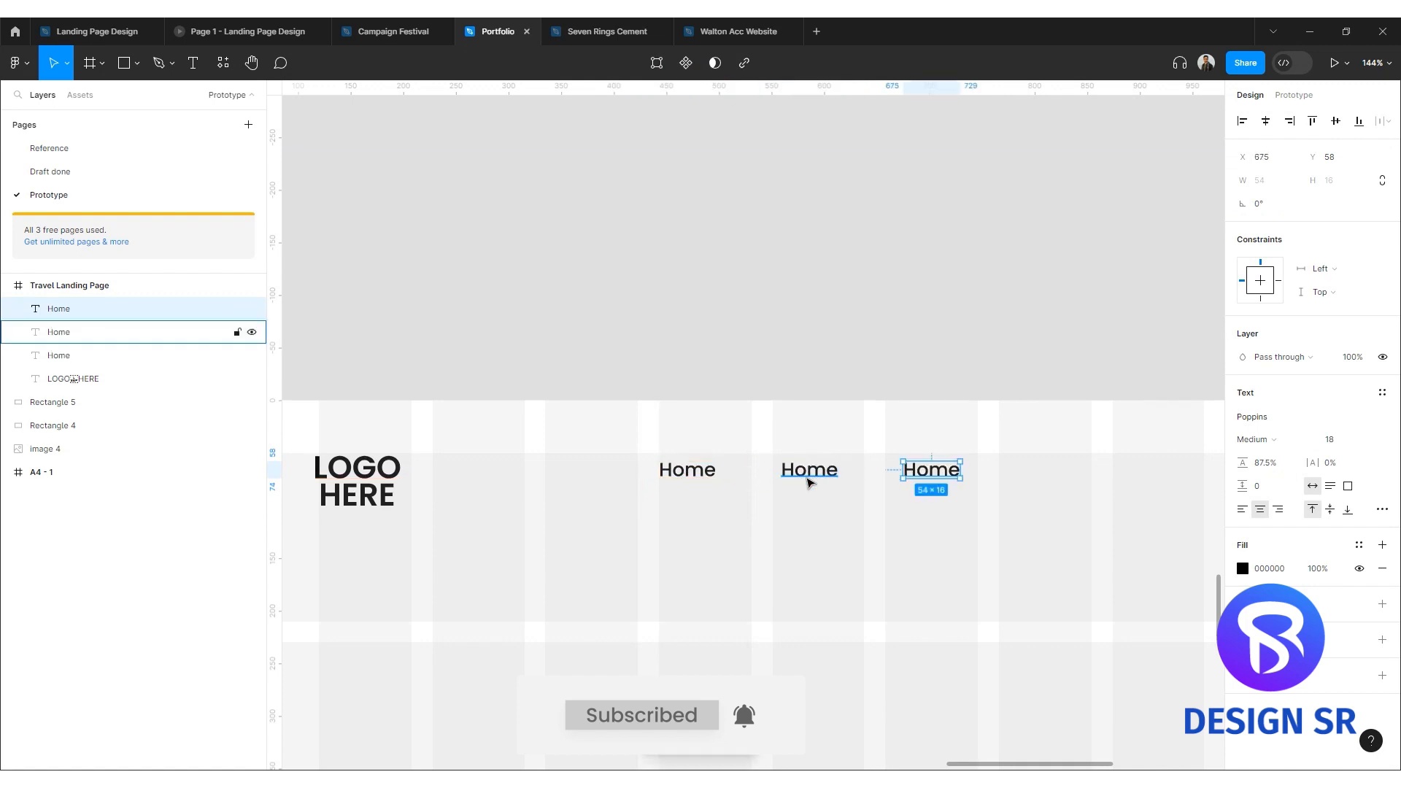
# Change the second navigation label's text to "Explore".
pyautogui.click(801, 473)
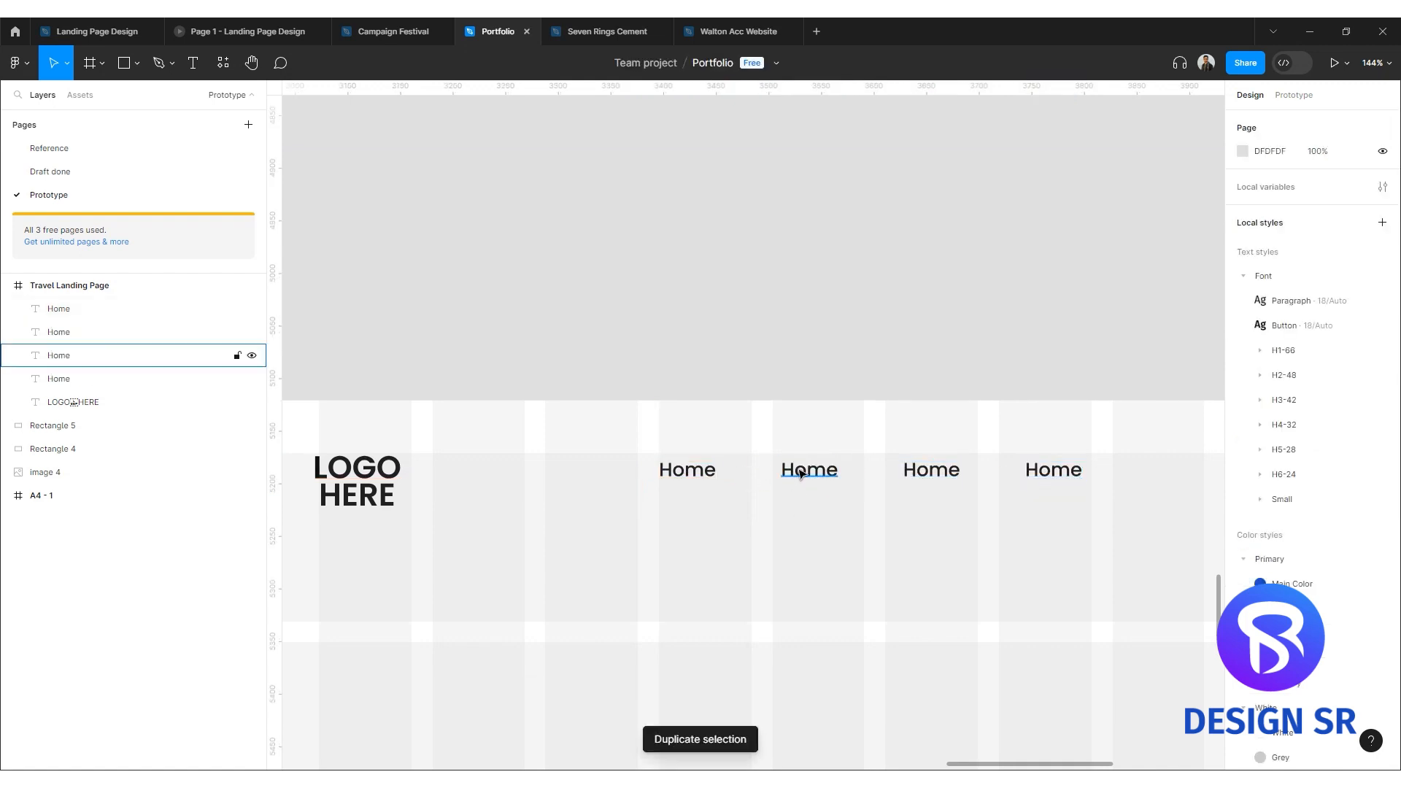
pyautogui.doubleClick(799, 469)
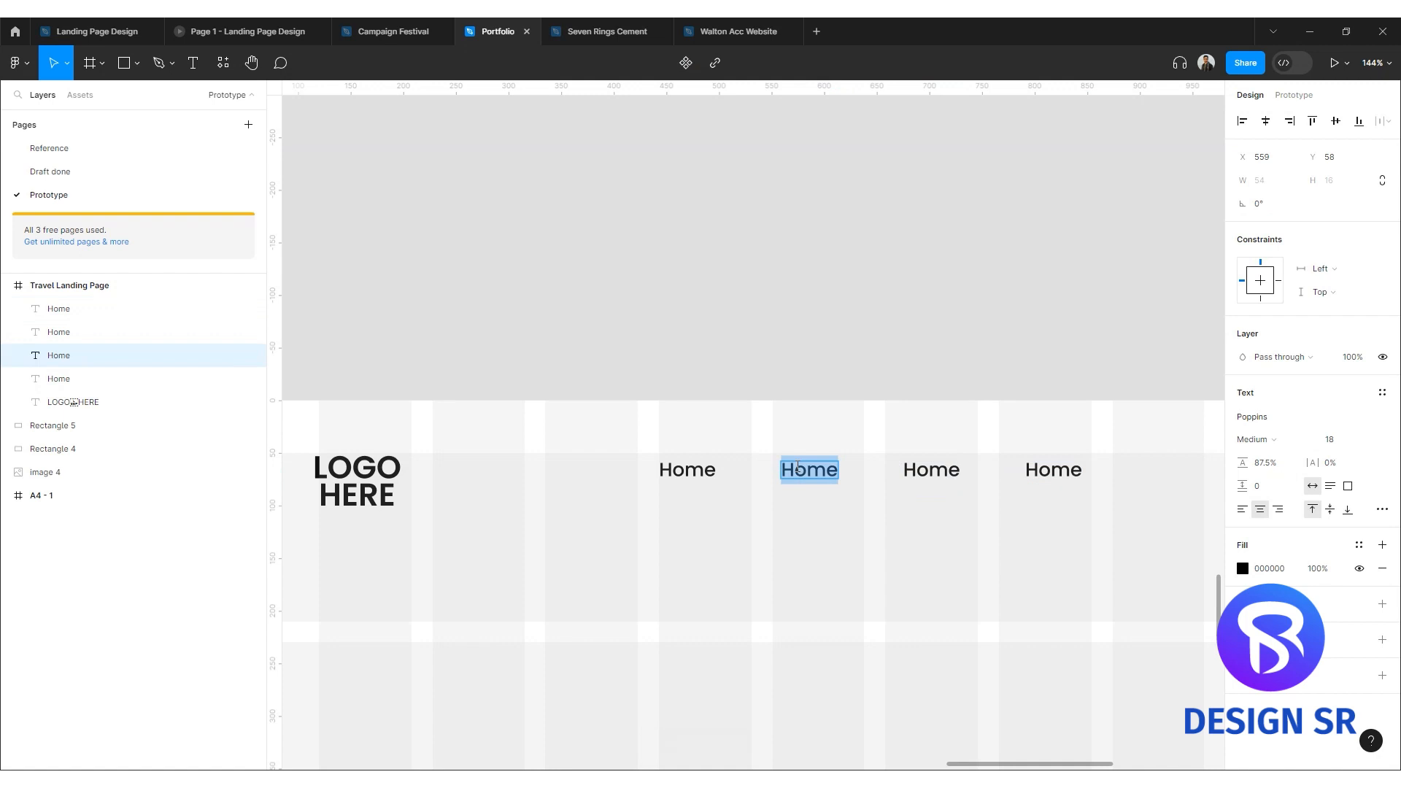
pyautogui.press('BackSpace')
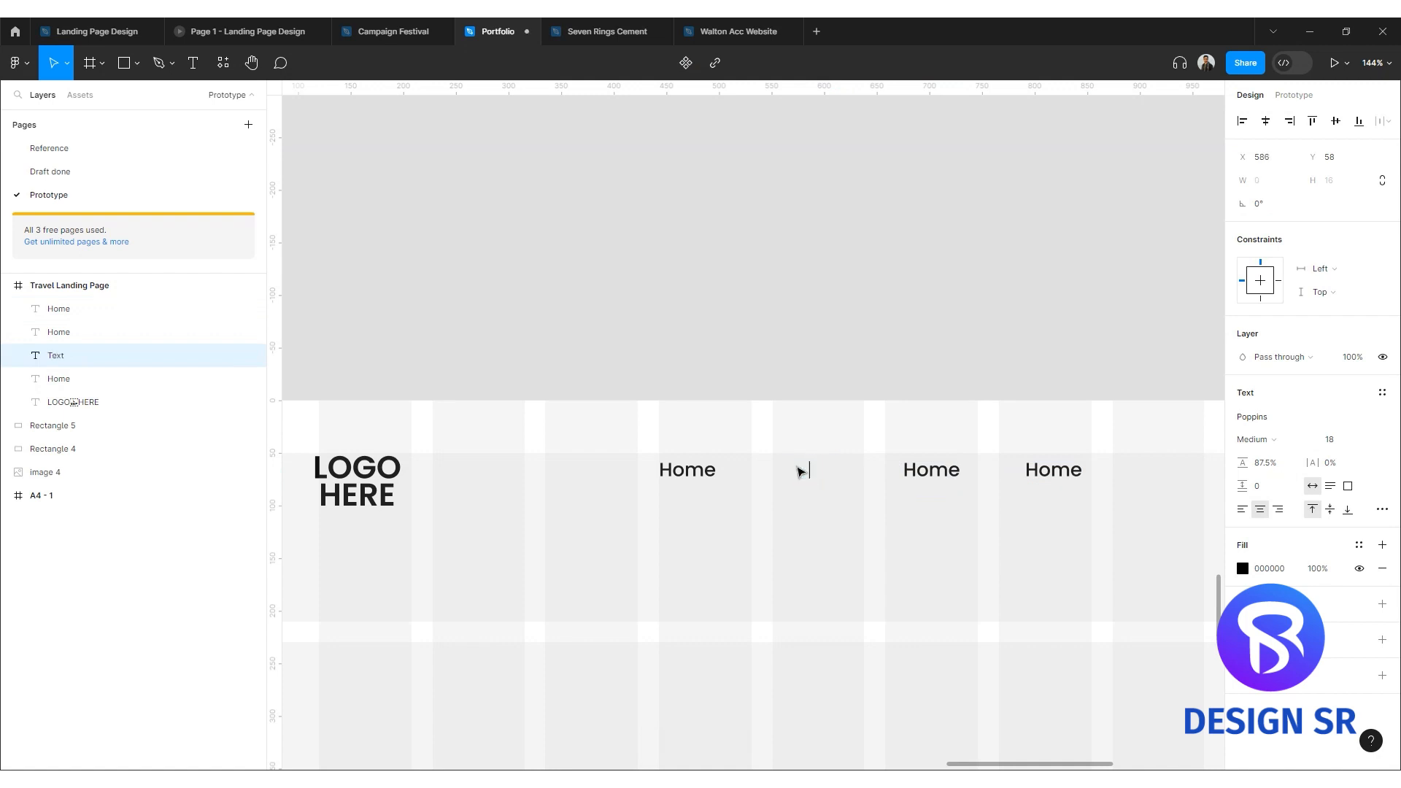
pyautogui.write('Explore')
pyautogui.press('Escape')
# Change the third navigation label's text to "Popular".
pyautogui.click(931, 481)
pyautogui.doubleClick(931, 480)
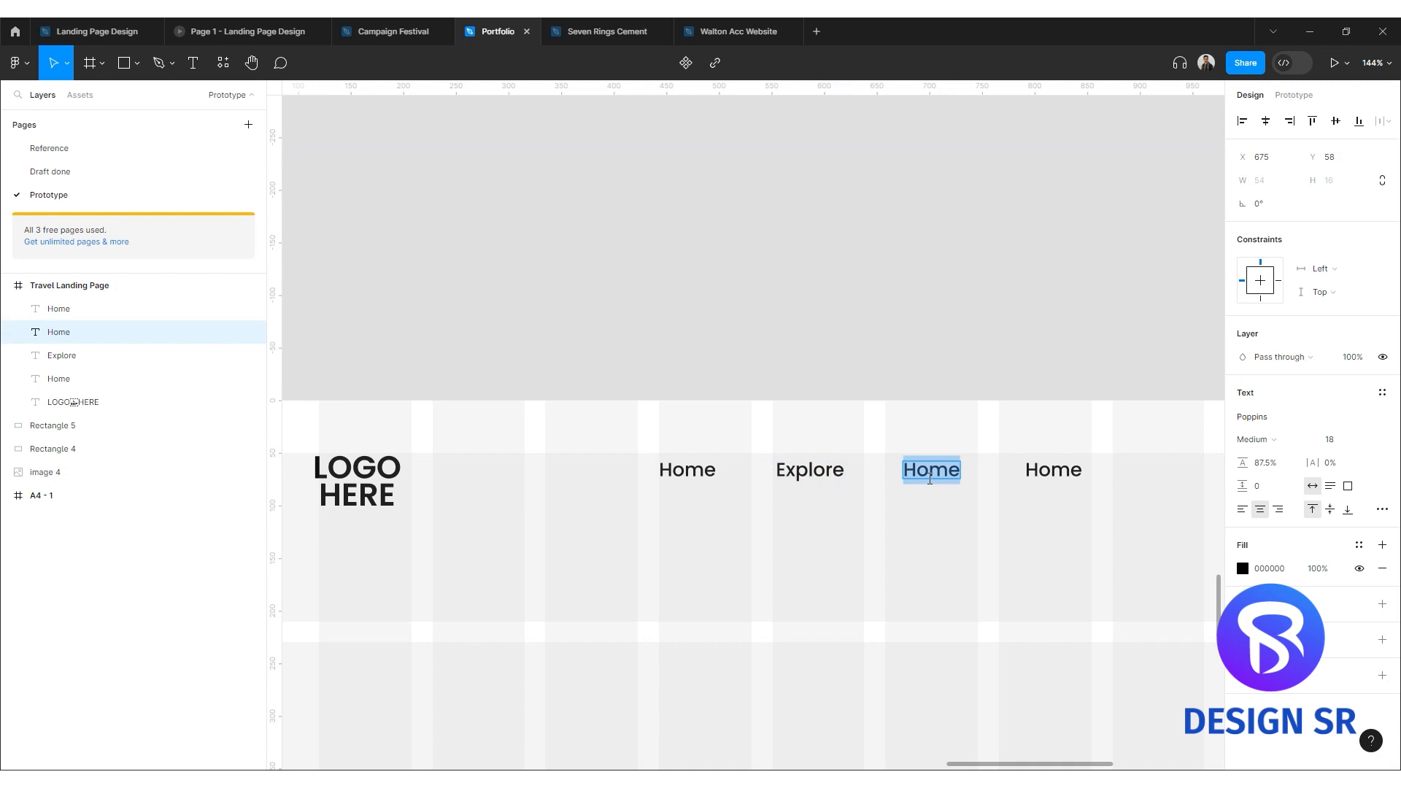
pyautogui.write('Popular')
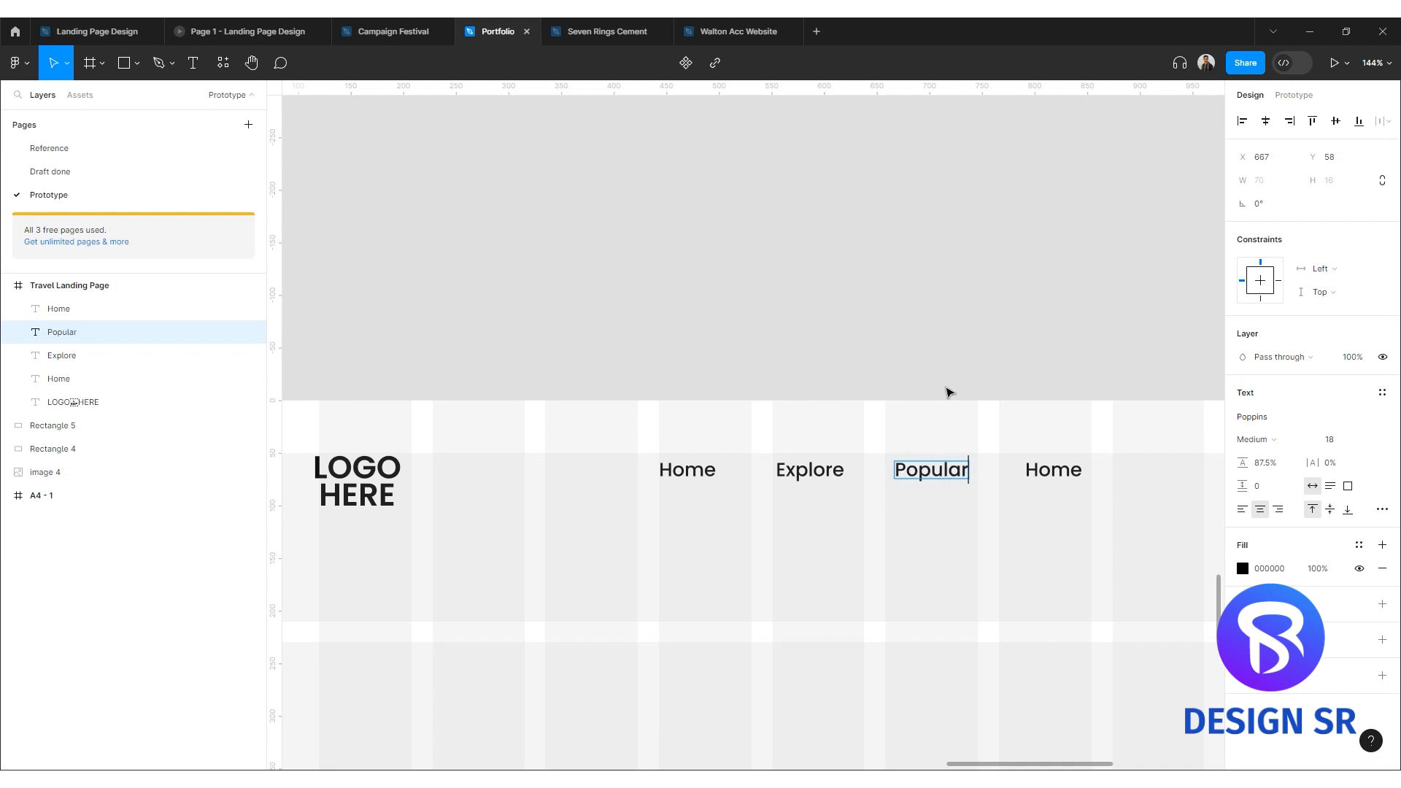
pyautogui.press('Escape')
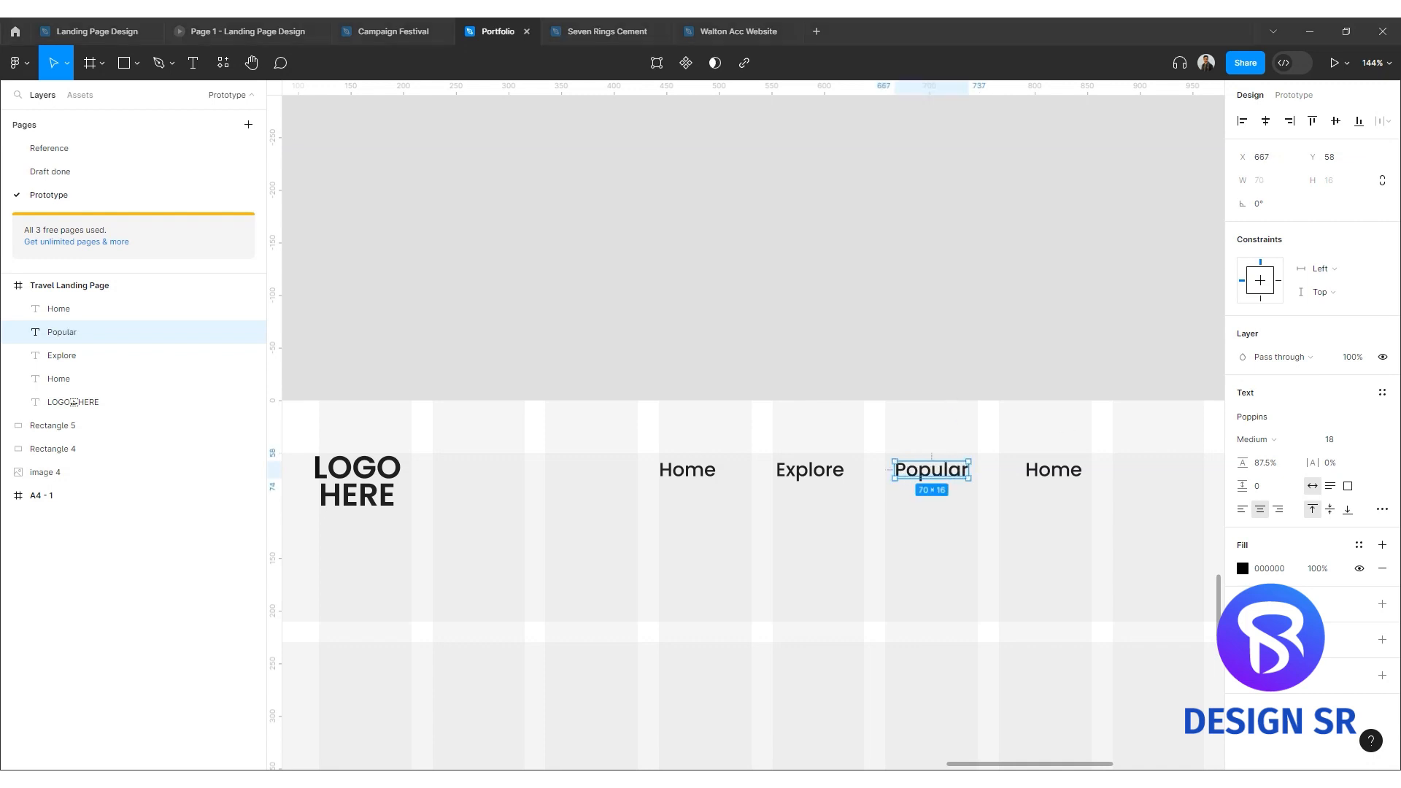
# Change the fourth navigation label's text to "About Us".
pyautogui.click(1033, 470)
pyautogui.press('Return')
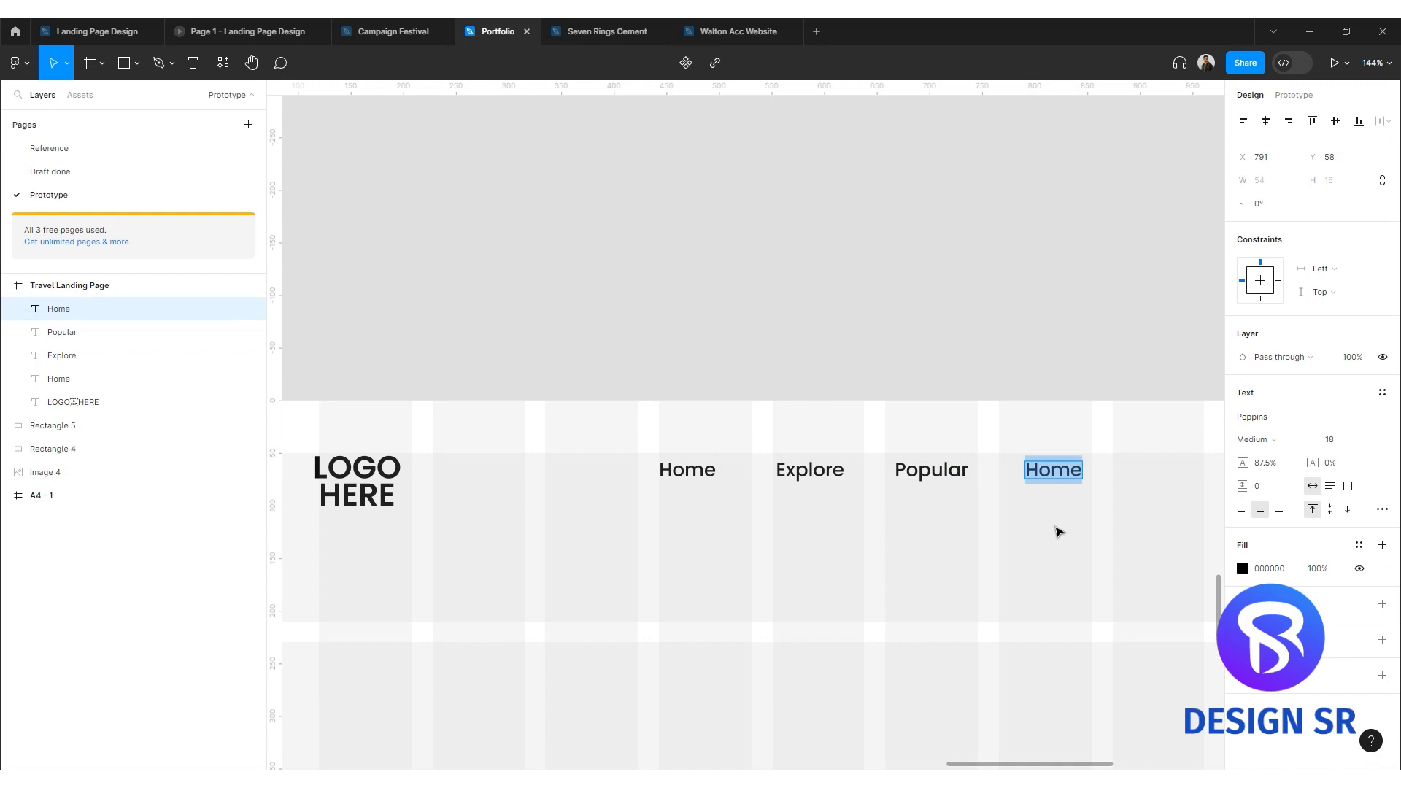
pyautogui.write('About')
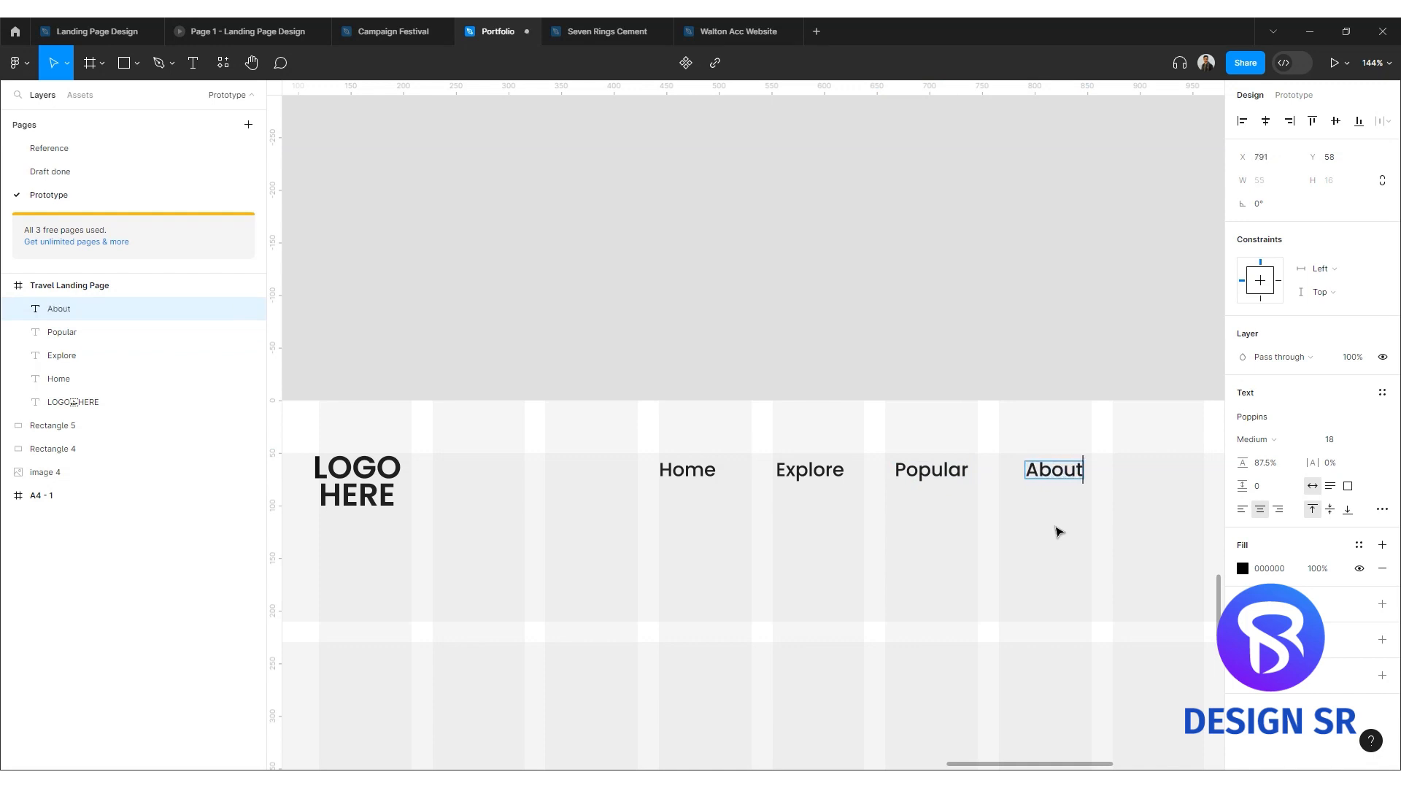
pyautogui.write(' Us')
pyautogui.press('Escape')
pyautogui.click(1083, 351)
pyautogui.moveTo(1082, 352); pyautogui.dragTo(790, 357)
pyautogui.click(766, 484)
pyautogui.click(766, 366)
# Combine the Home, Explore, Popular and About Us labels into a horizontal auto layout with a spacing of 50.
pyautogui.scroll(-2, 766, 366)
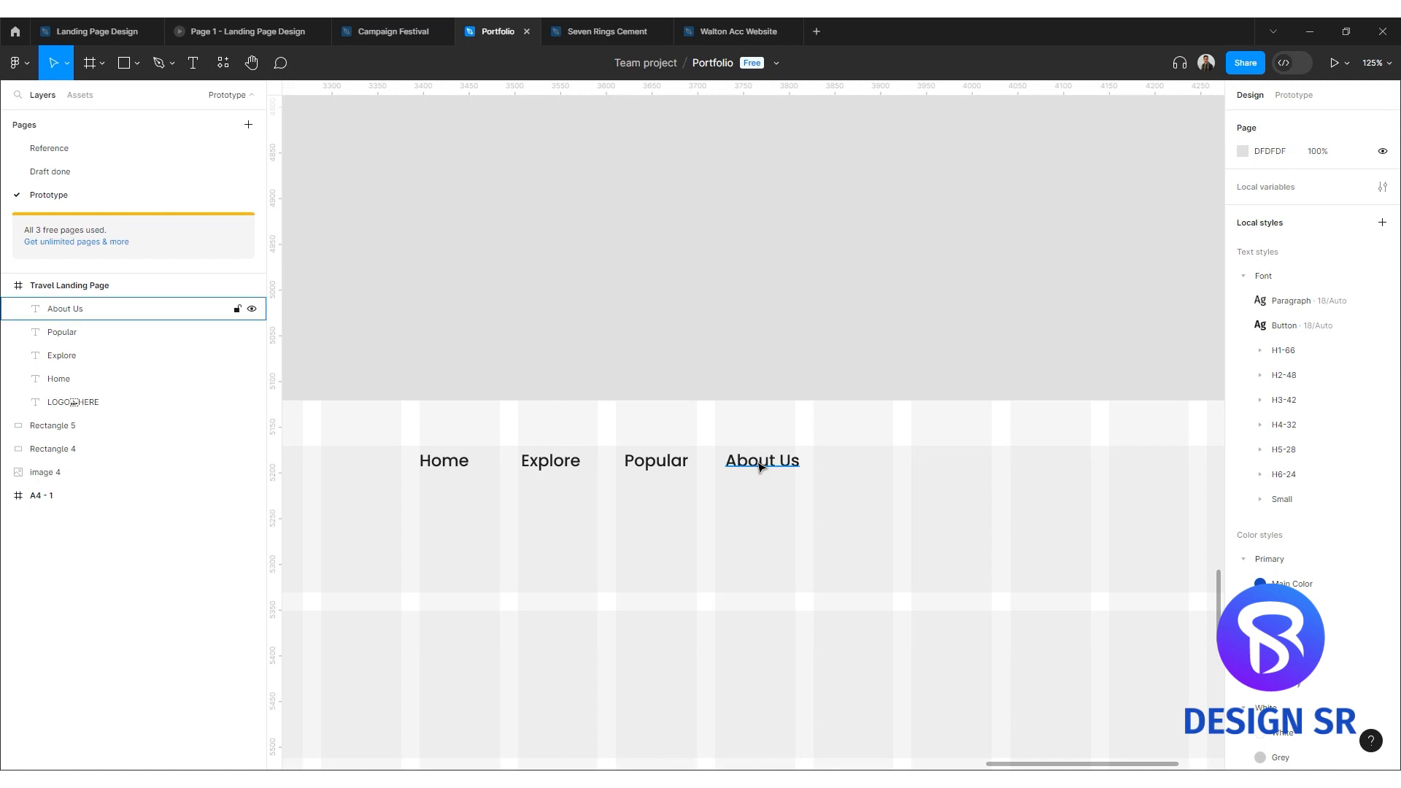
pyautogui.scroll(-3, 800, 358)
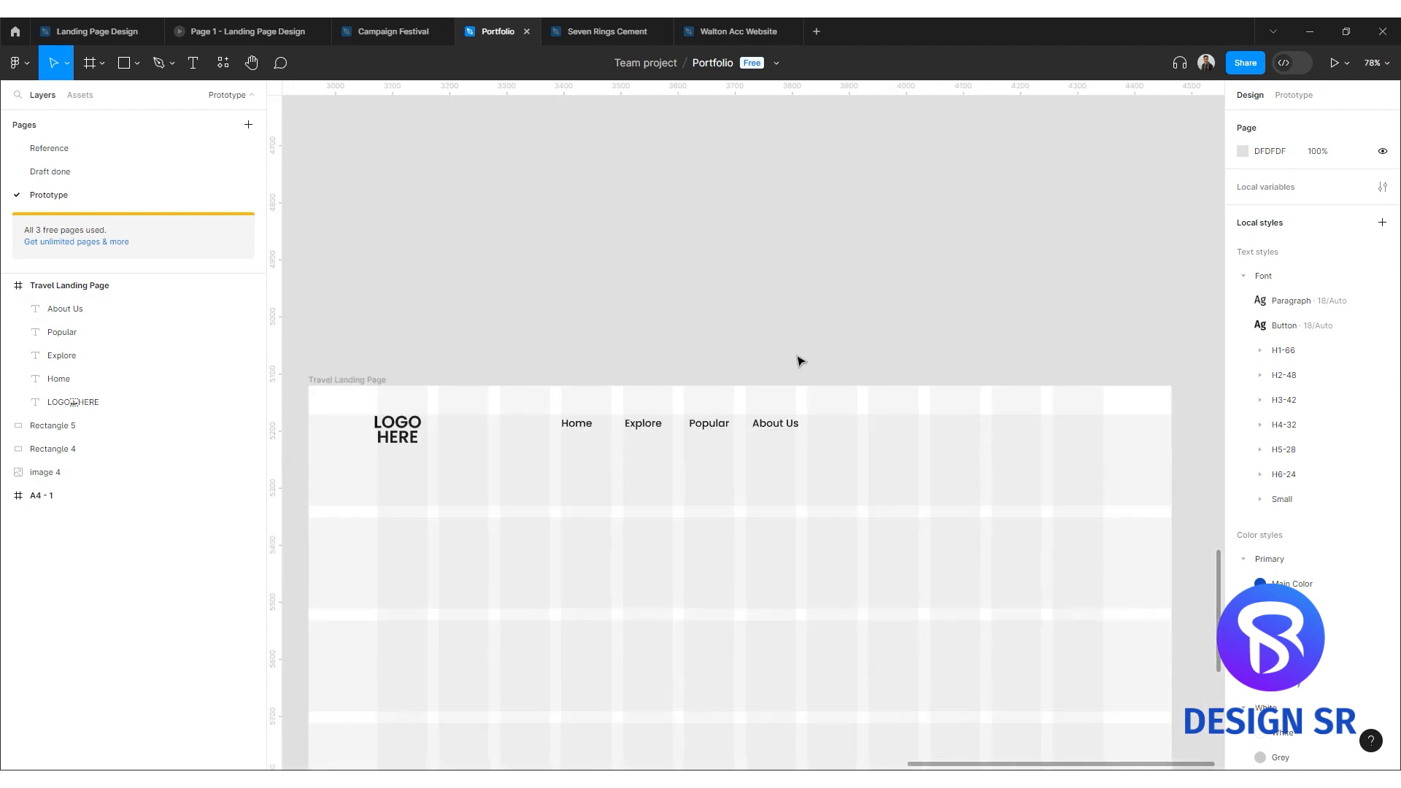
pyautogui.click(789, 427)
pyautogui.keyDown('shift'); pyautogui.click(716, 425); pyautogui.keyUp('shift')
pyautogui.keyDown('shift'); pyautogui.click(649, 427); pyautogui.keyUp('shift')
pyautogui.keyDown('shift'); pyautogui.click(575, 425); pyautogui.keyUp('shift')
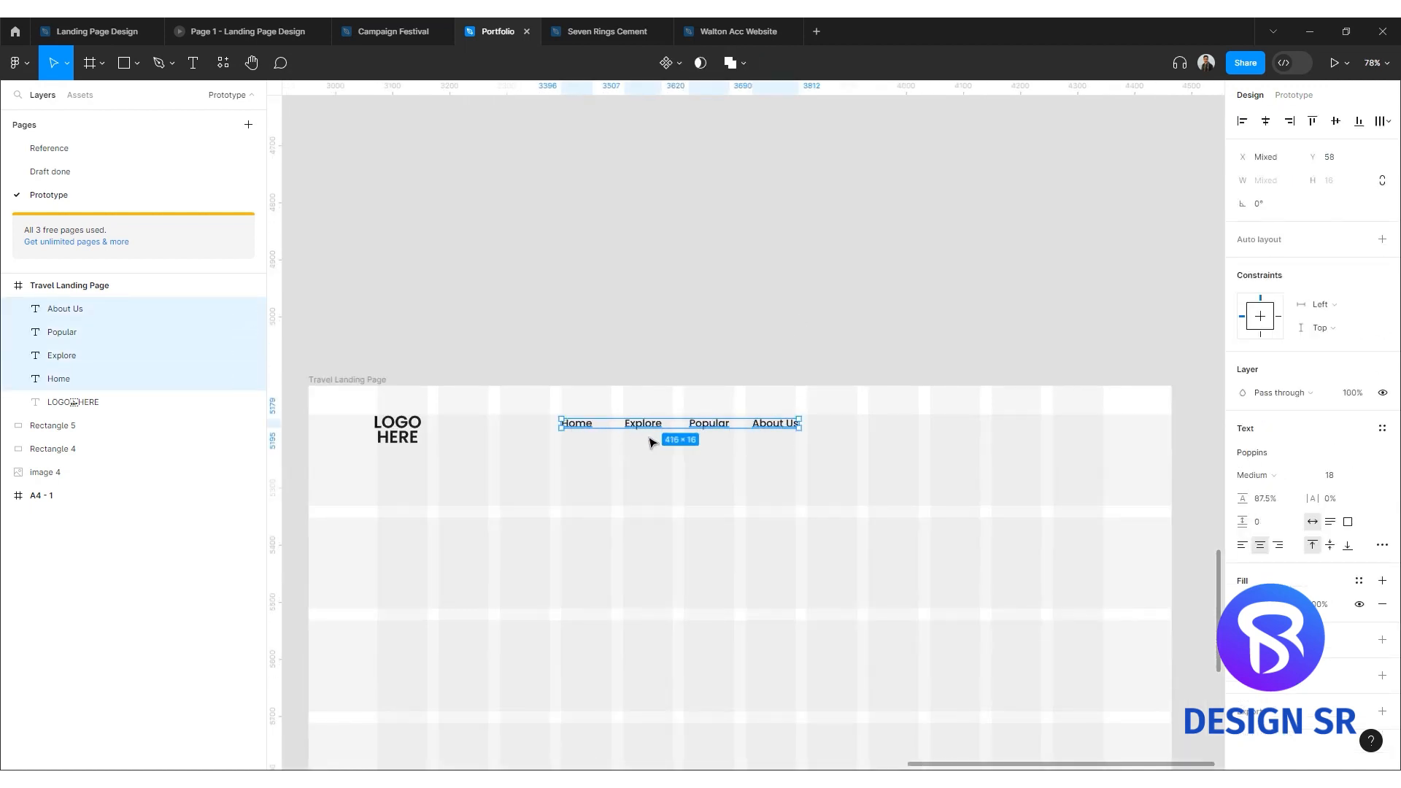
pyautogui.hotkey('shift', 'a')
pyautogui.click(1269, 365)
pyautogui.write('50')
pyautogui.press('Return')
# Align the navigation row and the logo text on their vertical centres.
pyautogui.keyDown('shift'); pyautogui.click(409, 431); pyautogui.keyUp('shift')
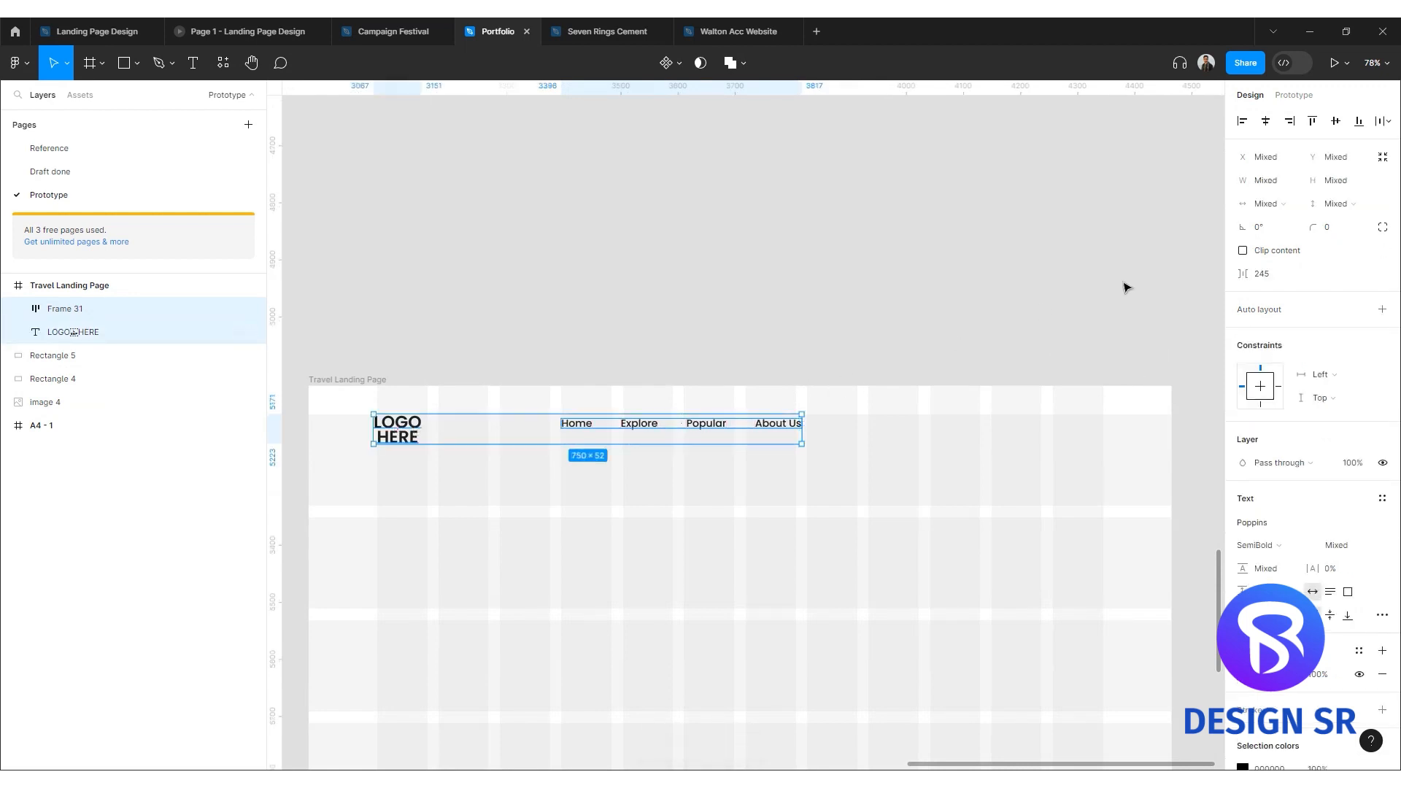
pyautogui.click(1337, 122)
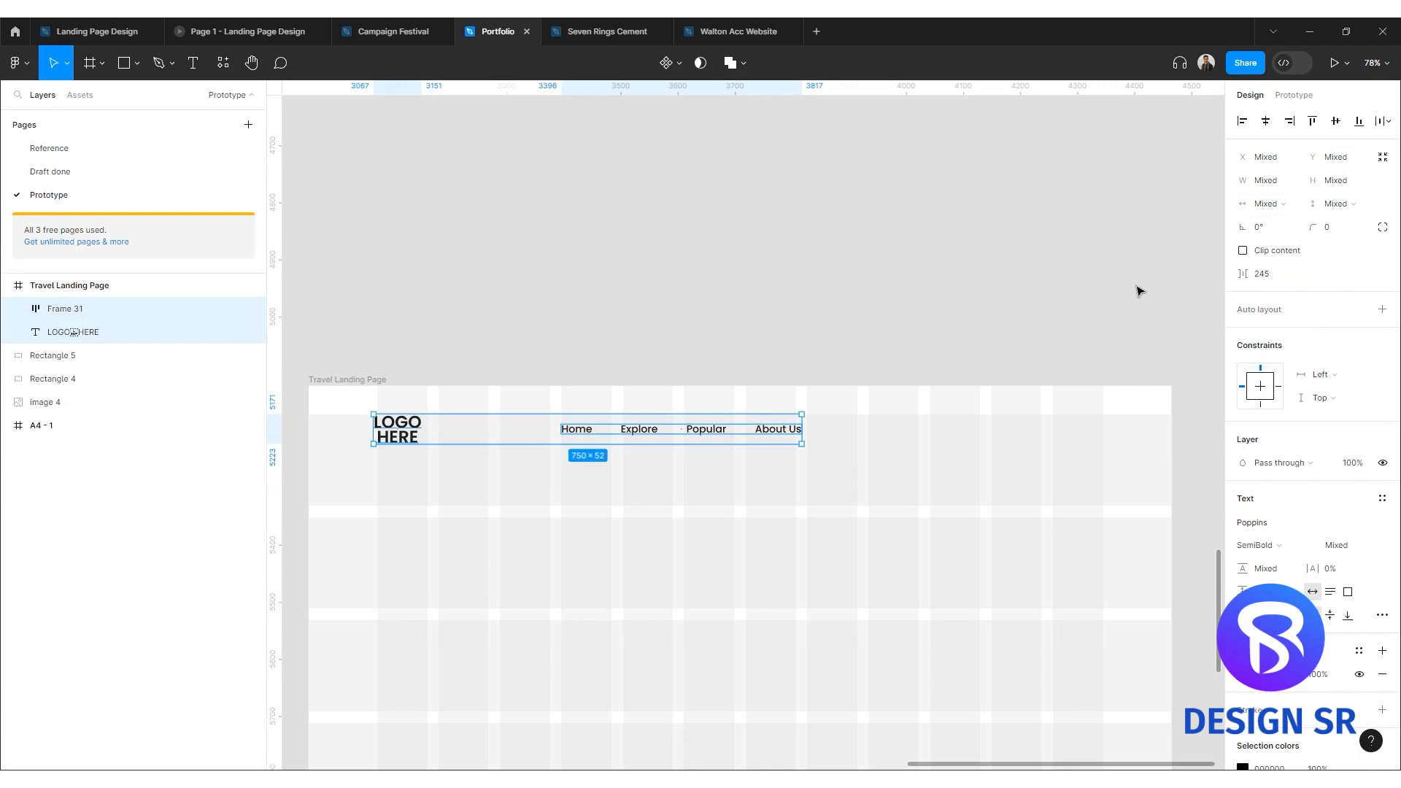
pyautogui.click(913, 321)
# Duplicate the About Us label to the right end of the header, near the last grid column.
pyautogui.doubleClick(784, 432)
pyautogui.moveTo(783, 432); pyautogui.dragTo(982, 363)
pyautogui.click(1072, 291)
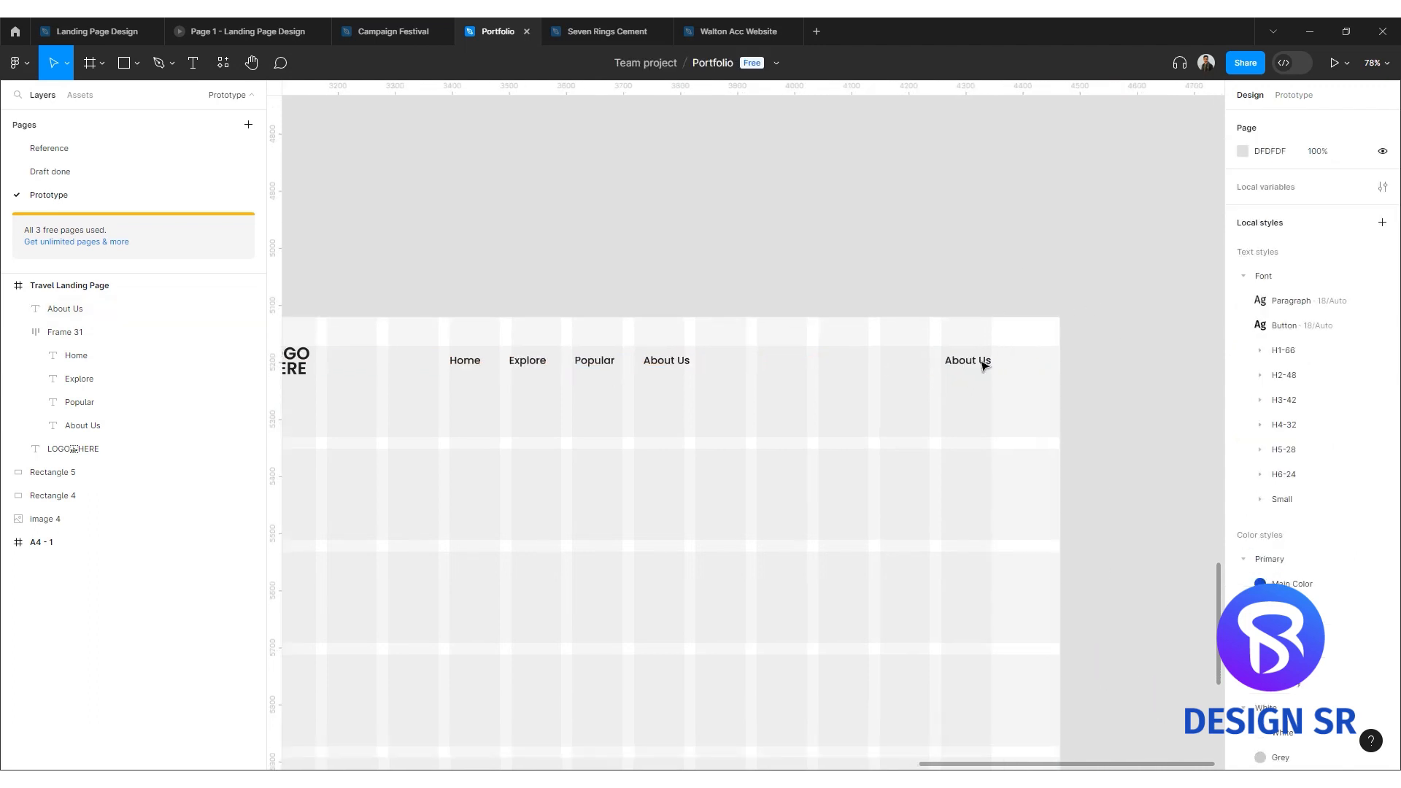
# Apply vertical trim to the text of the duplicated About Us label.
pyautogui.scroll(3, 982, 365)
pyautogui.click(982, 363)
pyautogui.scroll(3, 974, 362)
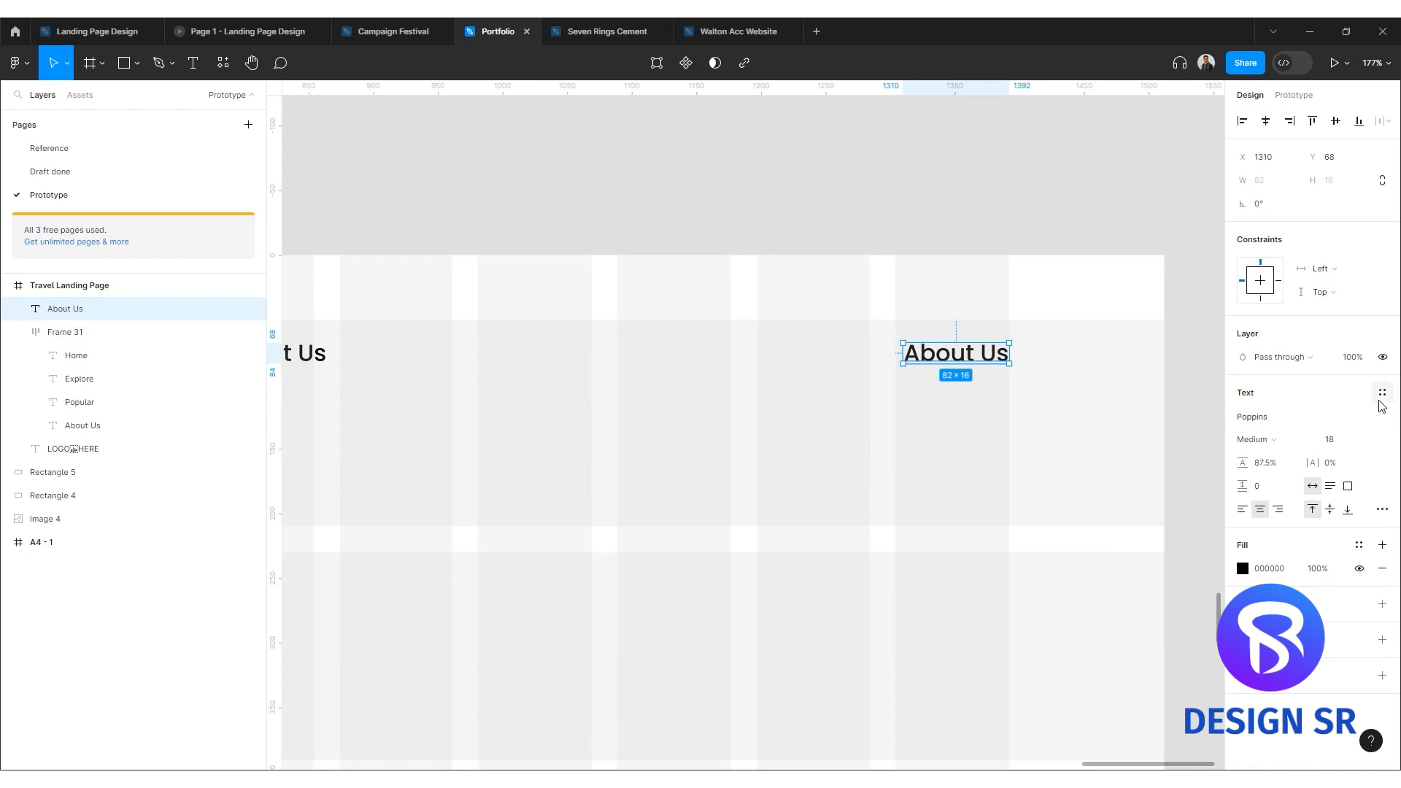
pyautogui.click(1382, 510)
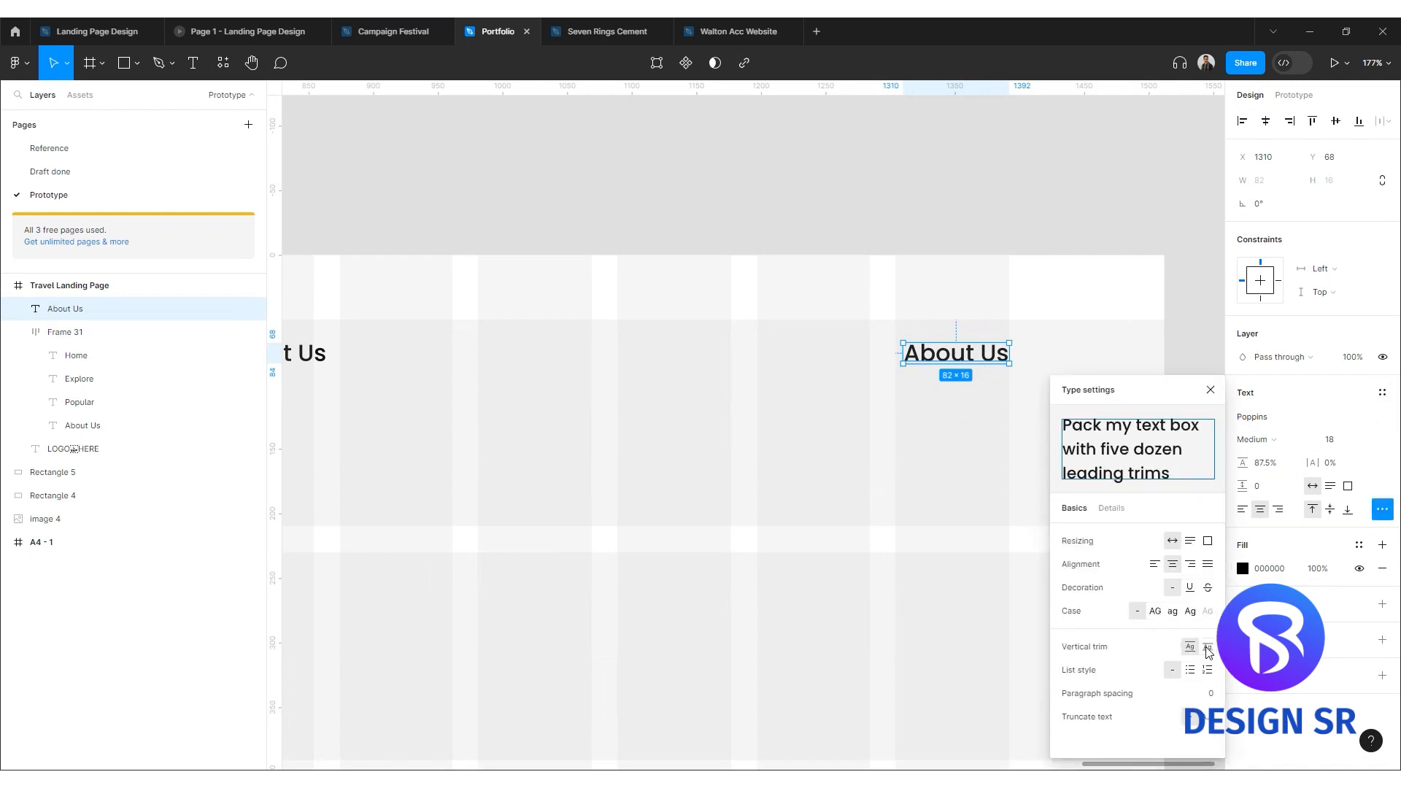
pyautogui.click(969, 446)
pyautogui.click(960, 412)
# Wrap the duplicated About Us label in an auto layout with horizontal padding 32 and vertical padding 16.
pyautogui.hotkey('shift', 'a')
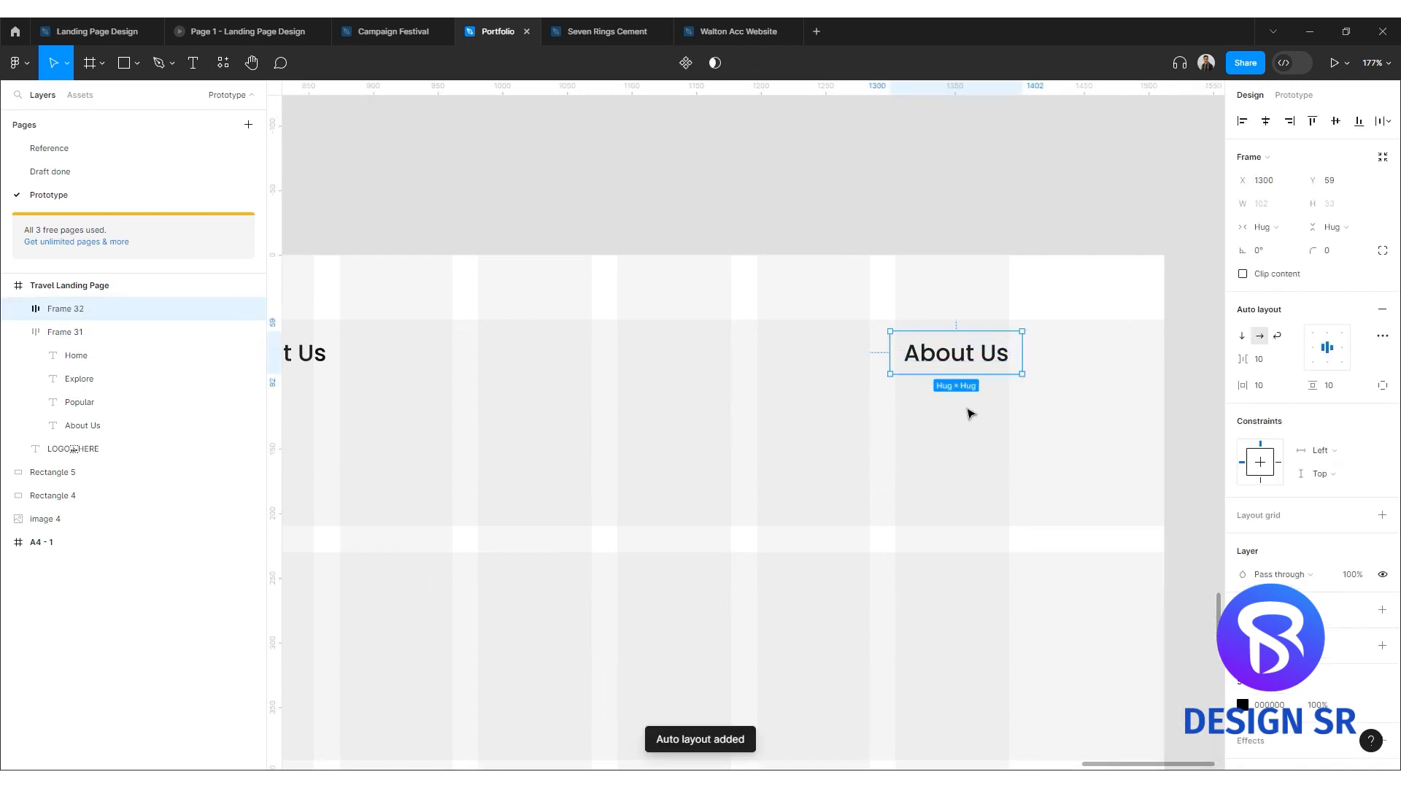
pyautogui.click(1269, 393)
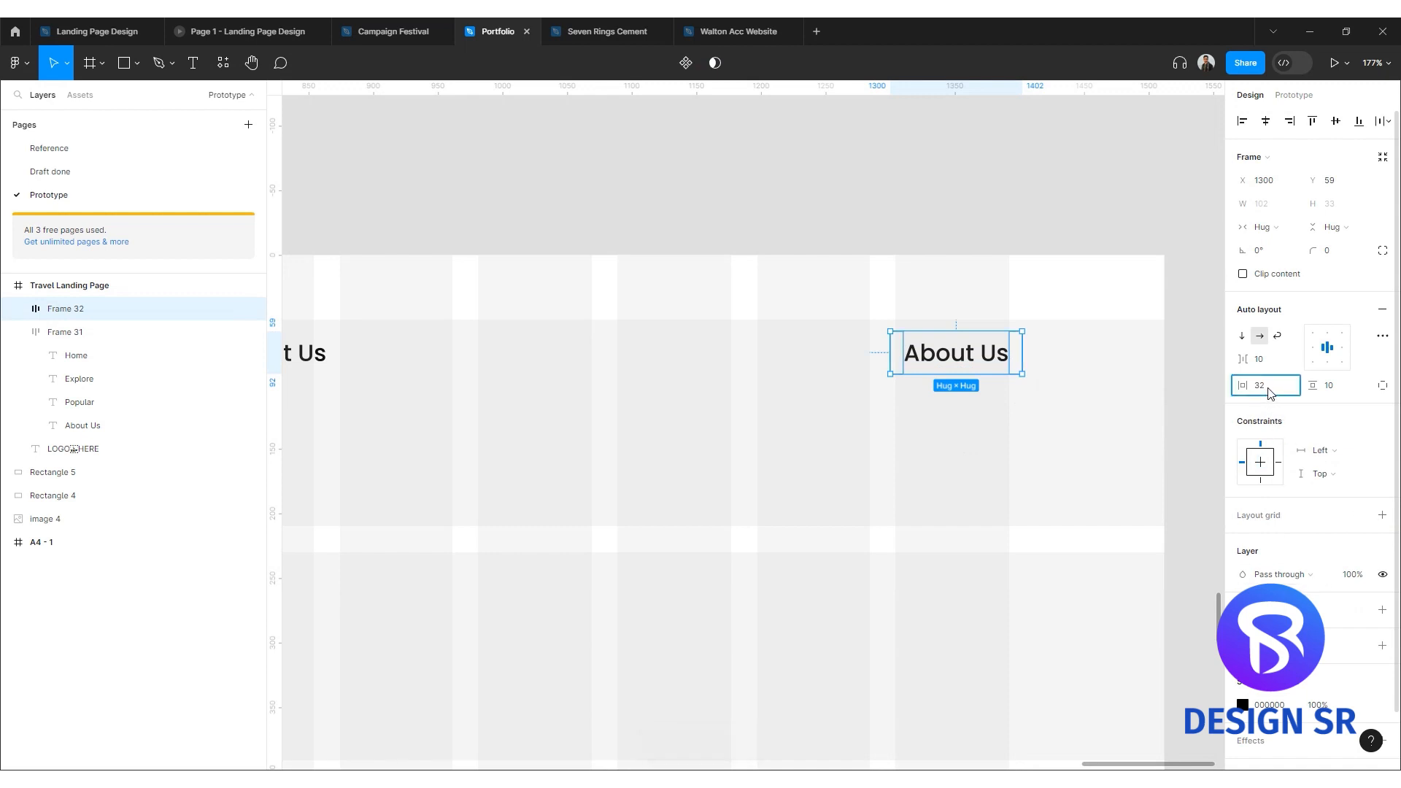
pyautogui.press('Return')
pyautogui.click(1335, 390)
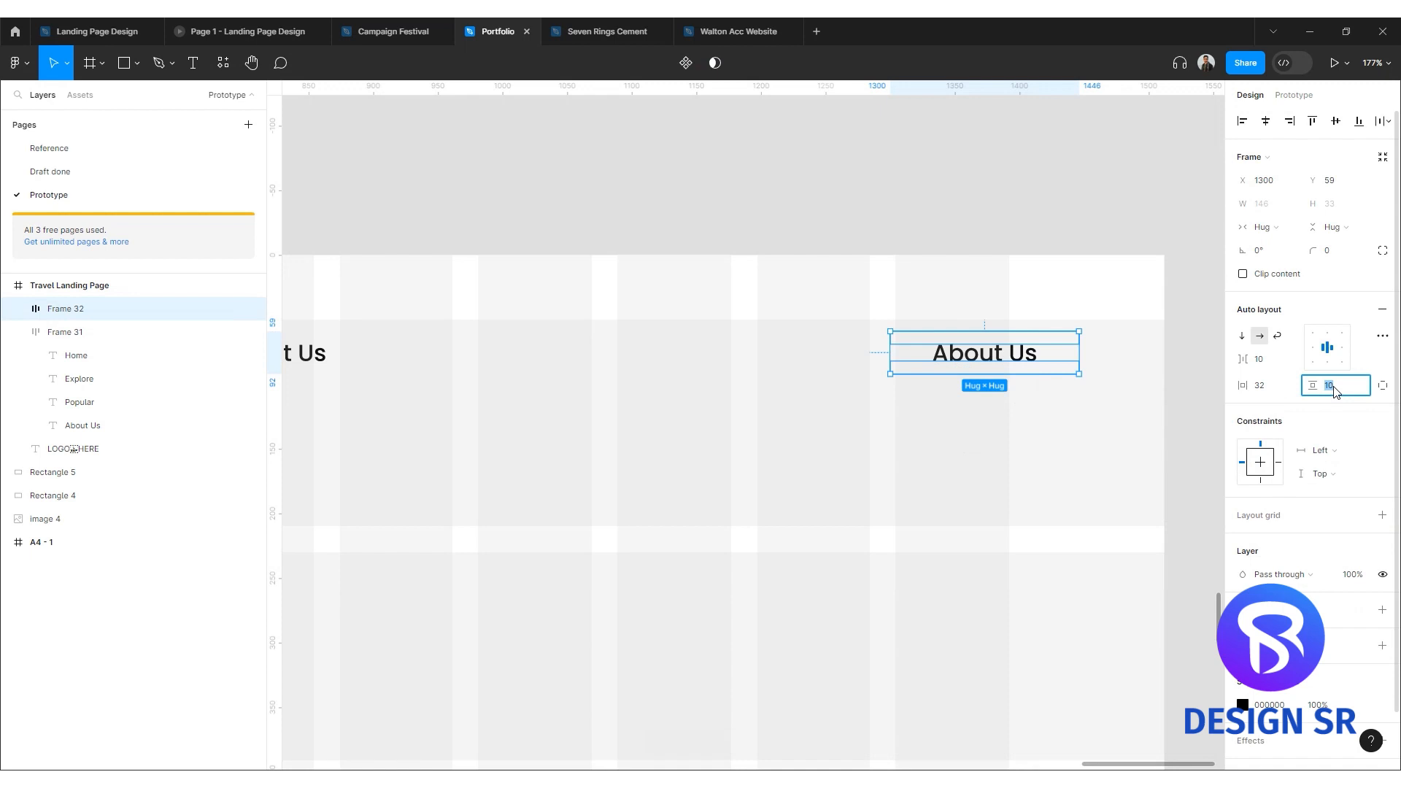
pyautogui.press('Return')
# Add a dark green 0B4E0A fill to the padded About Us frame.
pyautogui.click(1374, 610)
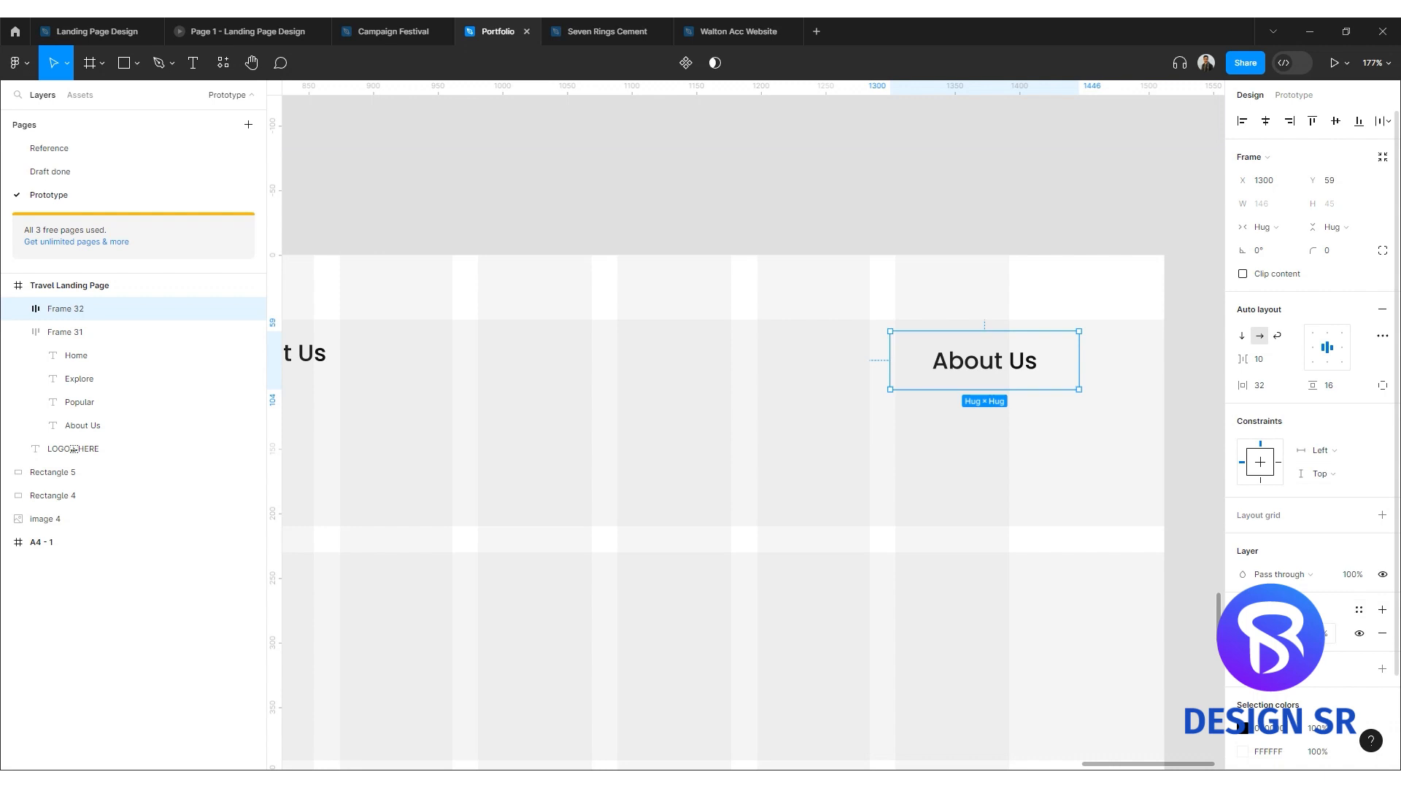
pyautogui.click(1243, 633)
pyautogui.click(1135, 587)
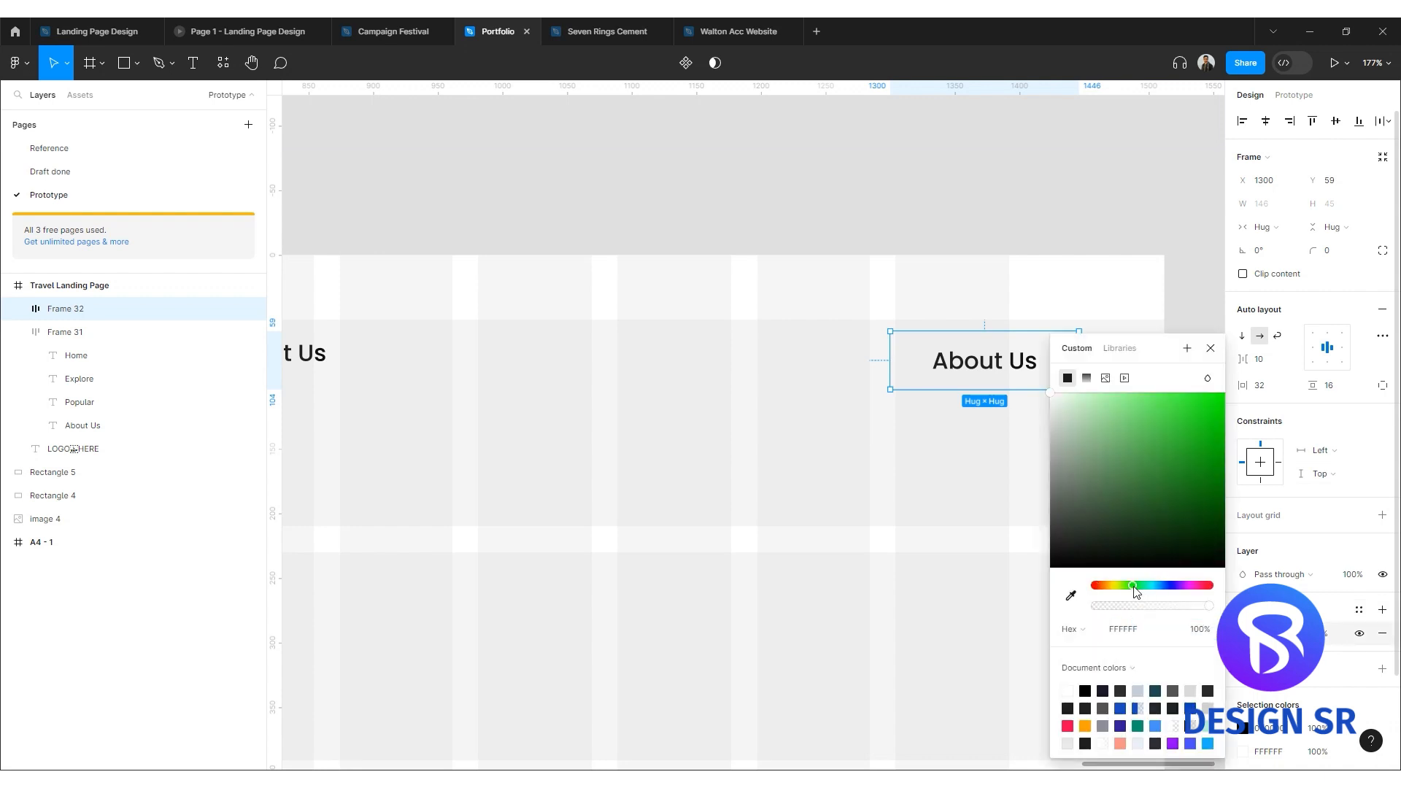
pyautogui.moveTo(1180, 559); pyautogui.dragTo(1202, 519)
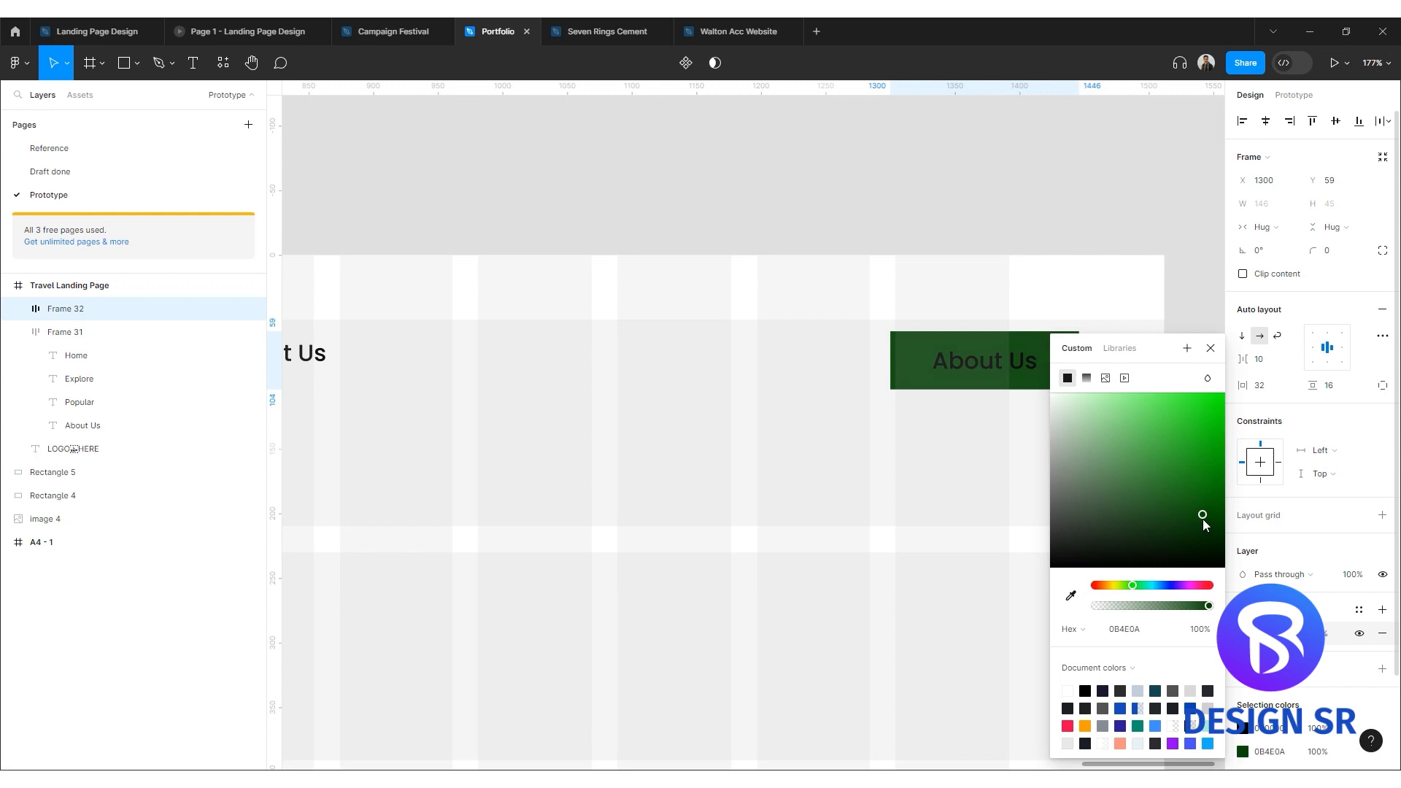
pyautogui.click(1211, 348)
# Round the green button's corners with a radius of 30.
pyautogui.click(1338, 250)
pyautogui.write('30')
pyautogui.press('Return')
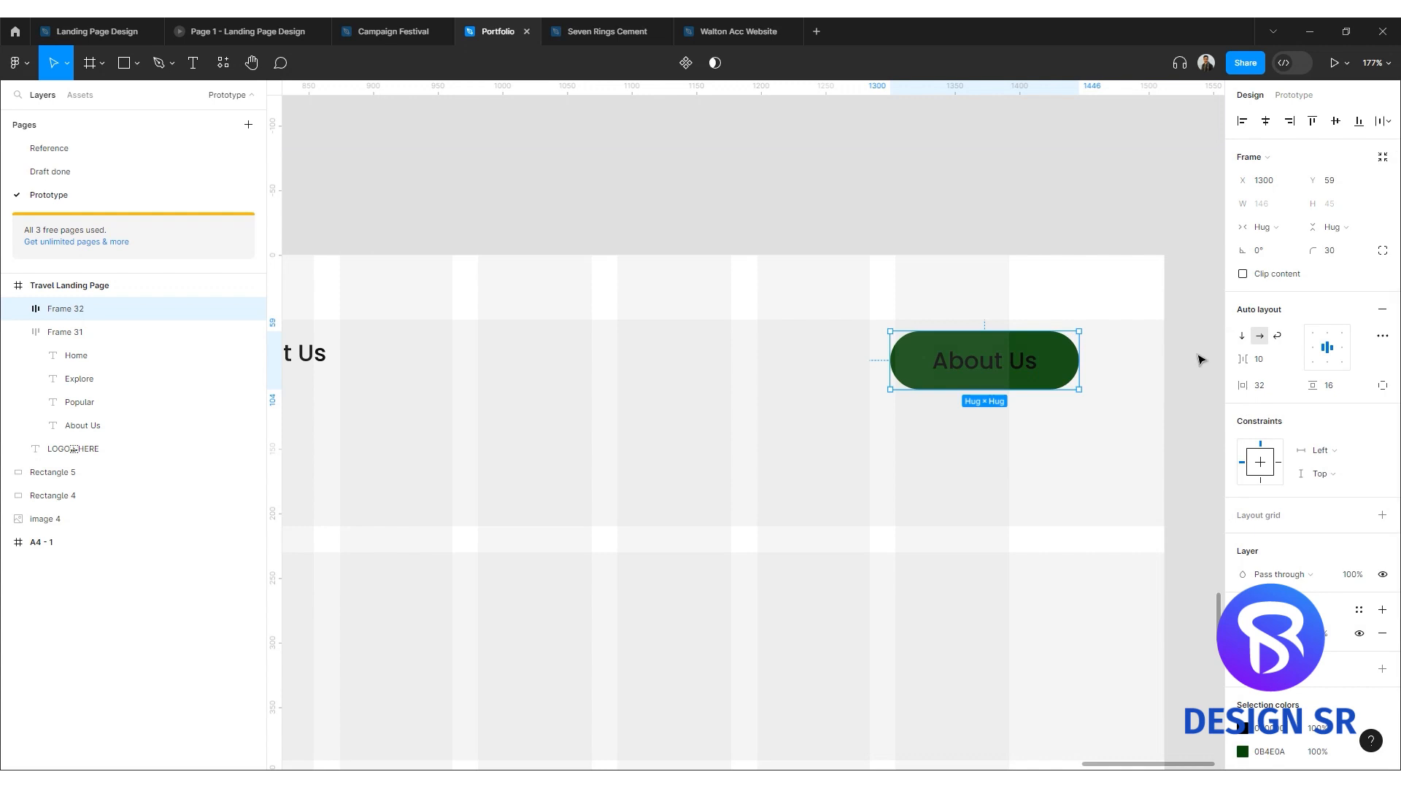
pyautogui.click(1010, 246)
# Apply the White color style to the text inside the green button.
pyautogui.keyDown('ctrl'); pyautogui.click(998, 361); pyautogui.keyUp('ctrl')
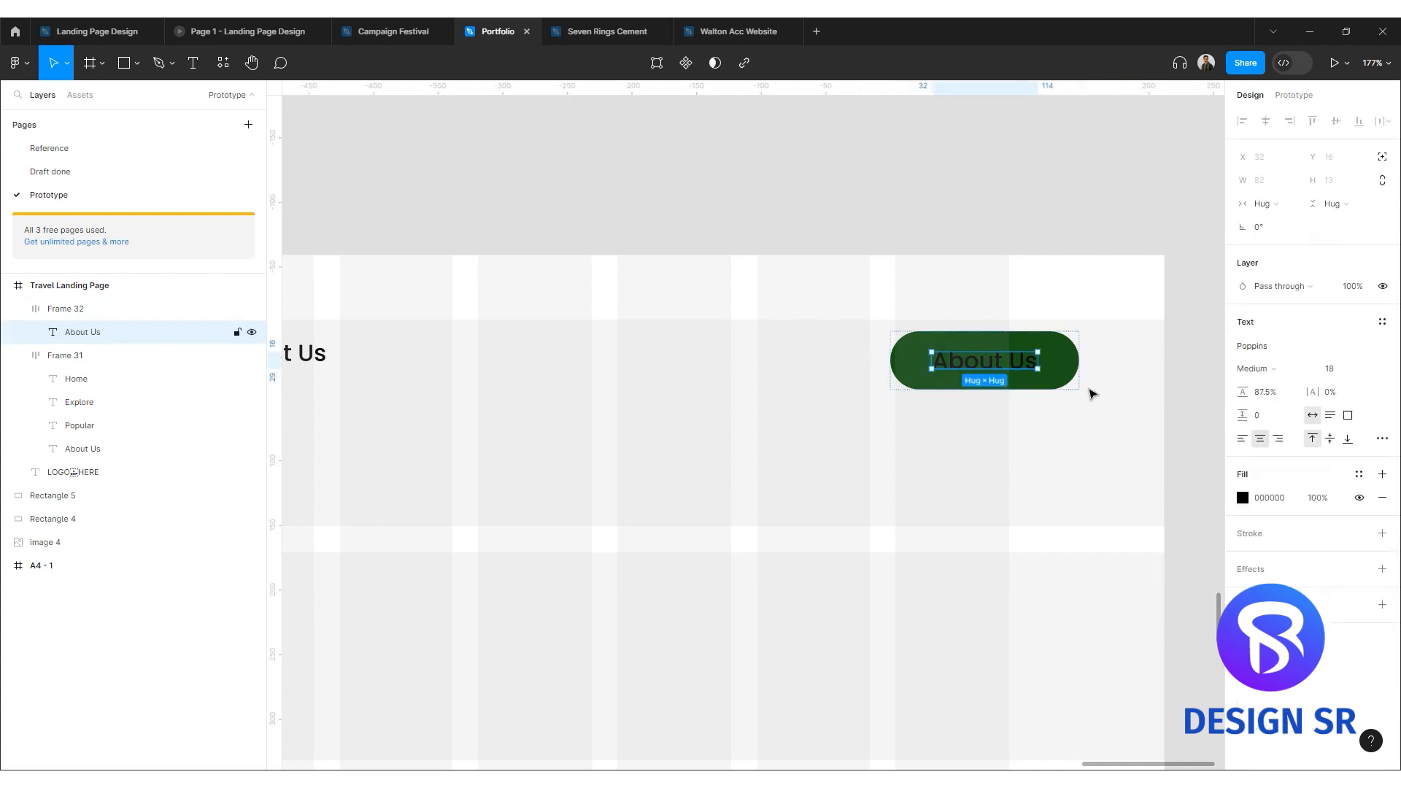
pyautogui.click(1358, 474)
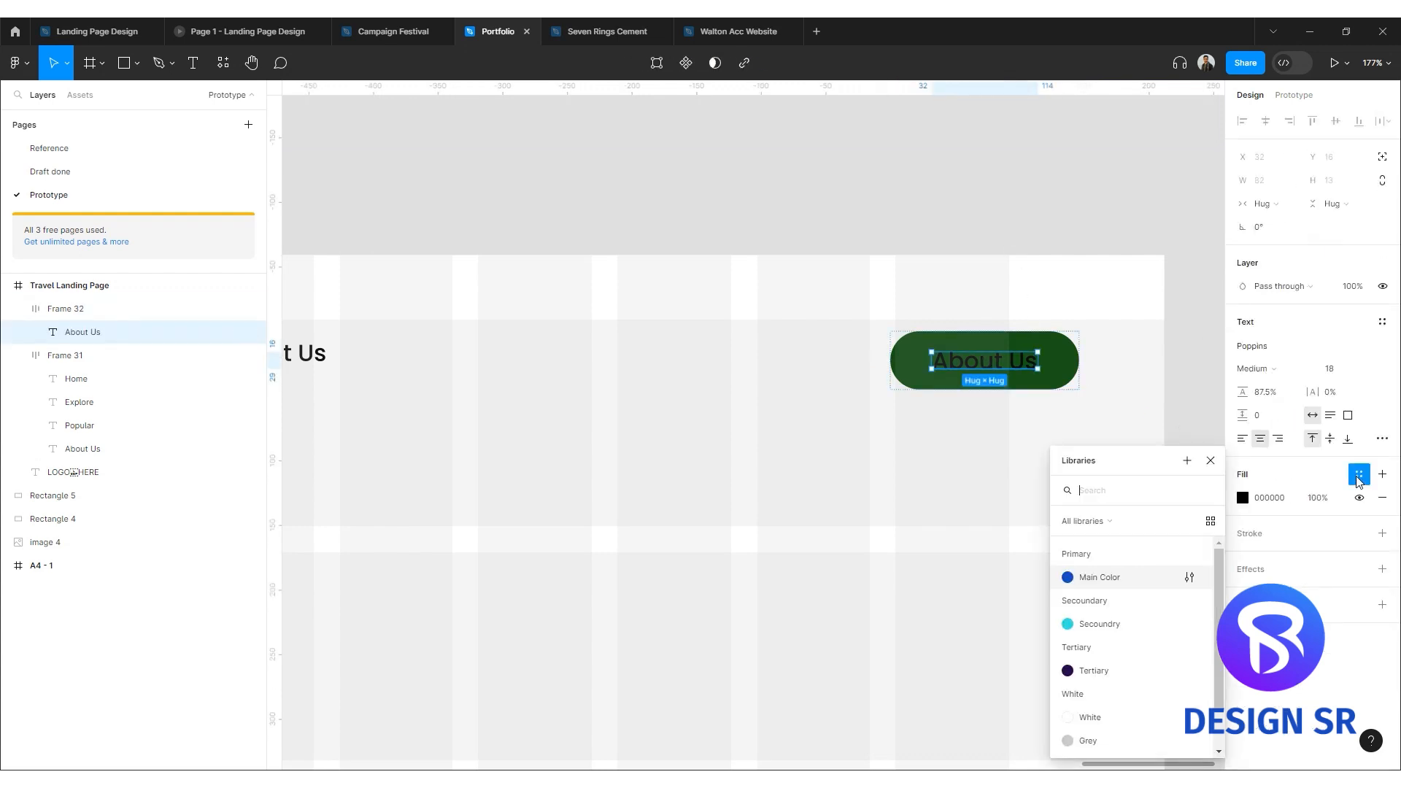
pyautogui.click(1090, 717)
pyautogui.click(1010, 179)
# Move the green button so its right edge meets the last grid column and its top meets the first row.
pyautogui.moveTo(969, 371); pyautogui.dragTo(899, 358)
pyautogui.scroll(-3, 885, 251)
pyautogui.click(865, 193)
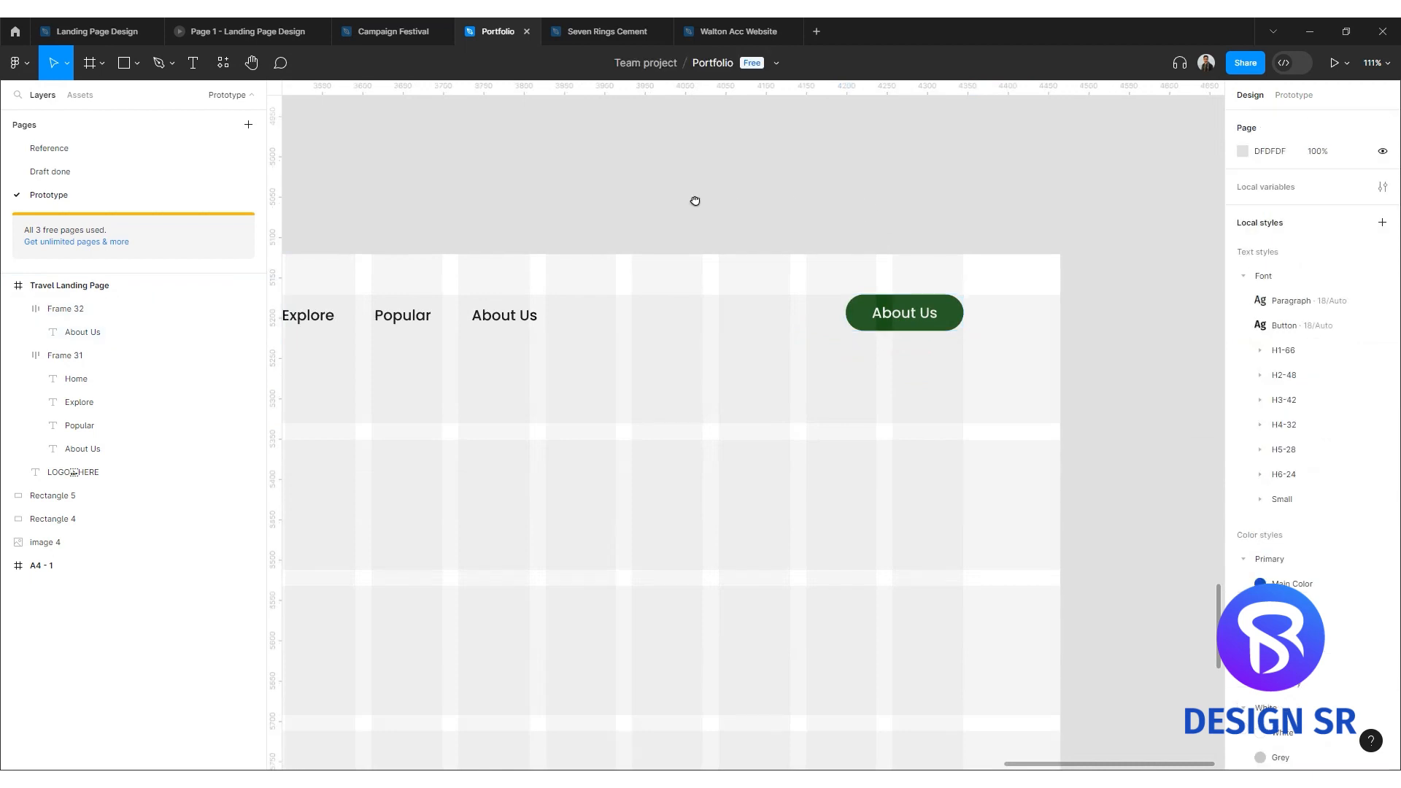
# Combine the logo, the navigation row and the green button into one horizontal auto layout with centred alignment.
pyautogui.moveTo(695, 201); pyautogui.dragTo(937, 220)
pyautogui.scroll(-4, 937, 221)
pyautogui.click(584, 279)
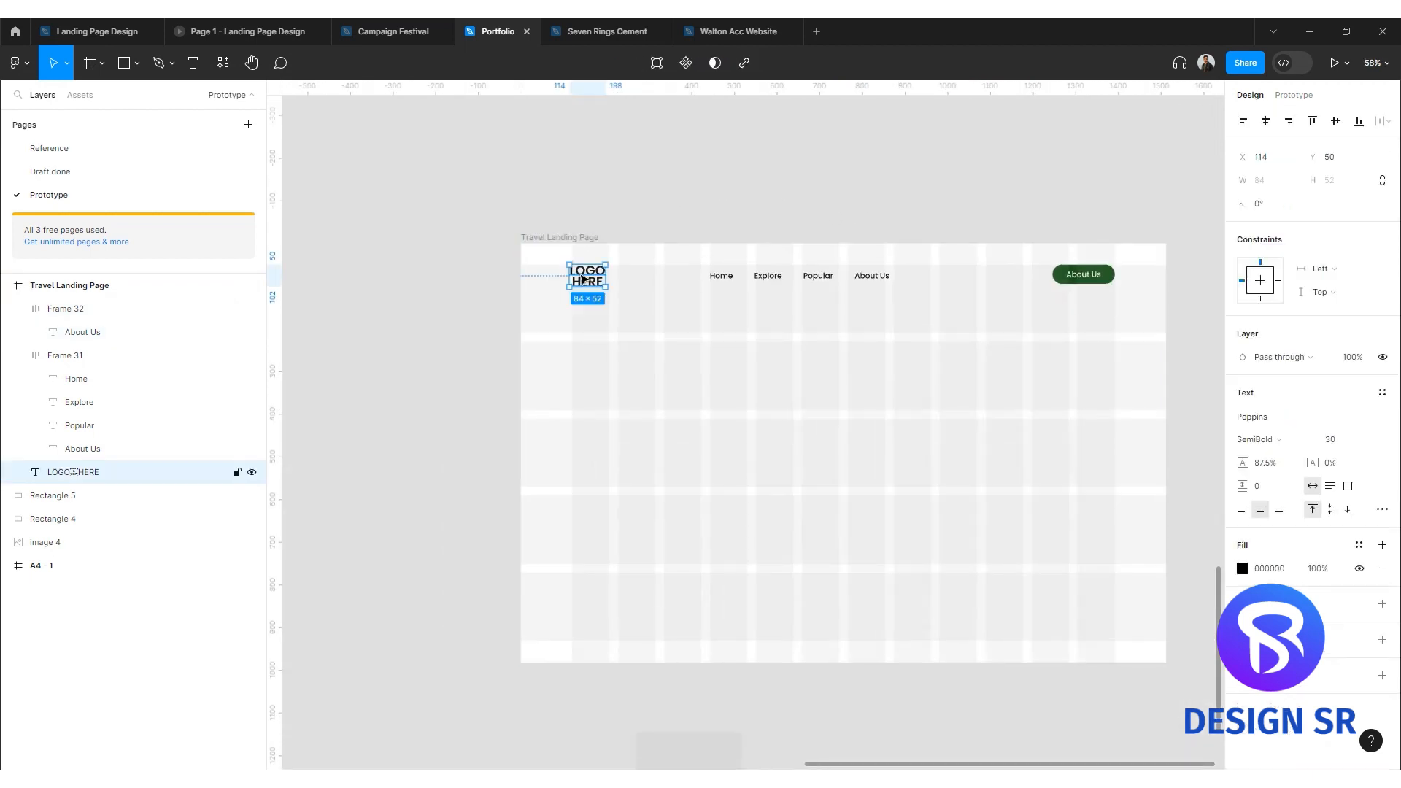
pyautogui.keyDown('shift'); pyautogui.click(796, 277); pyautogui.keyUp('shift')
pyautogui.keyDown('shift'); pyautogui.click(1099, 281); pyautogui.keyUp('shift')
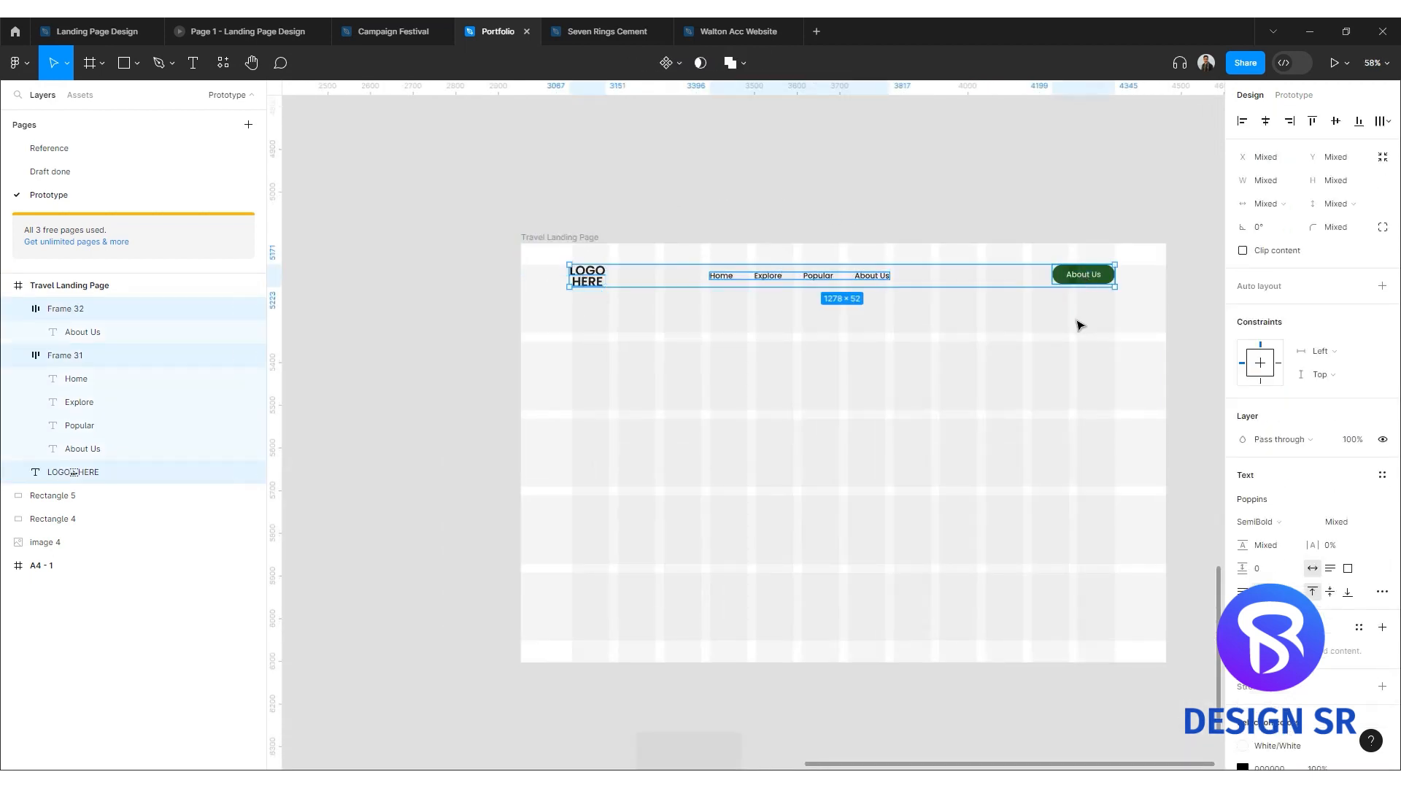
pyautogui.hotkey('shift', 'a')
pyautogui.click(1327, 348)
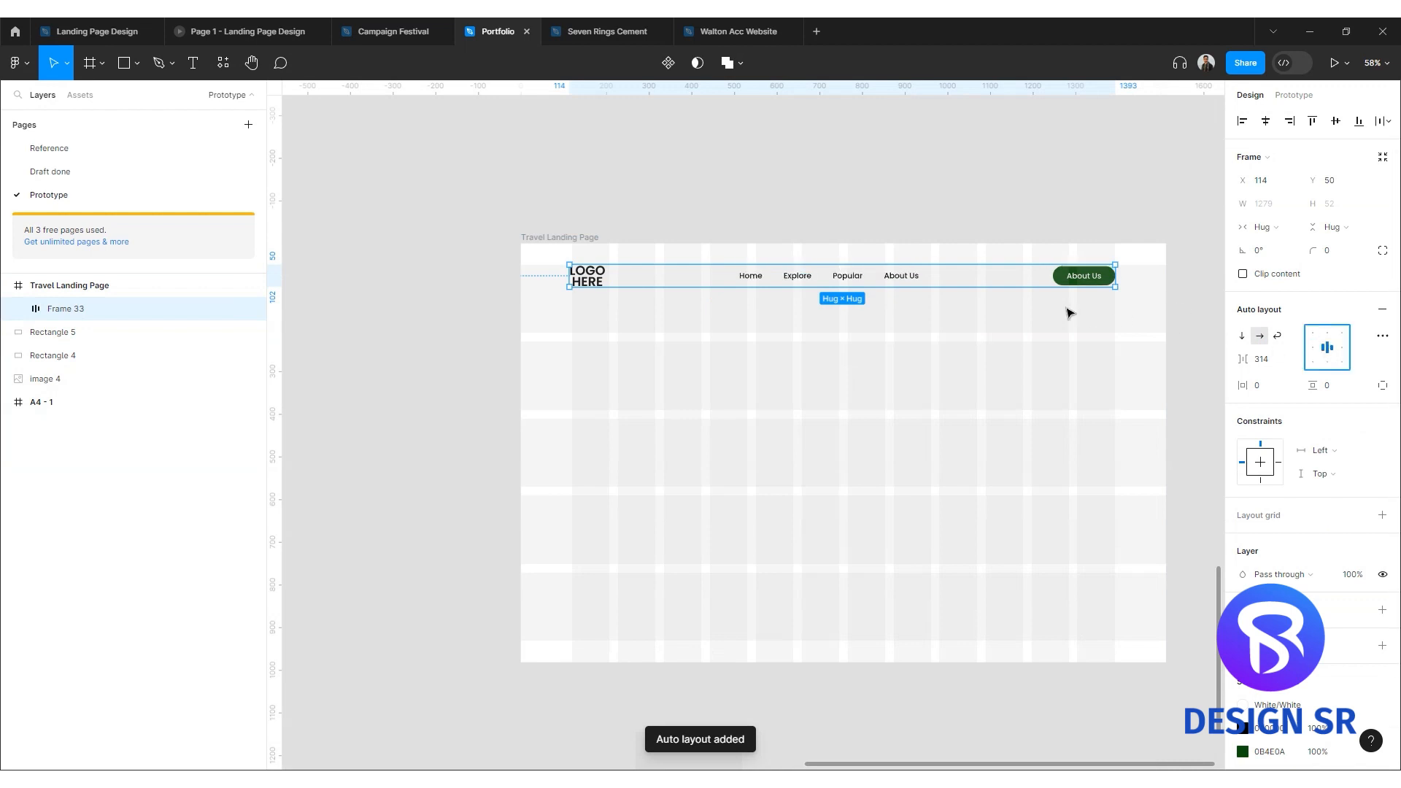
pyautogui.click(953, 193)
pyautogui.click(770, 279)
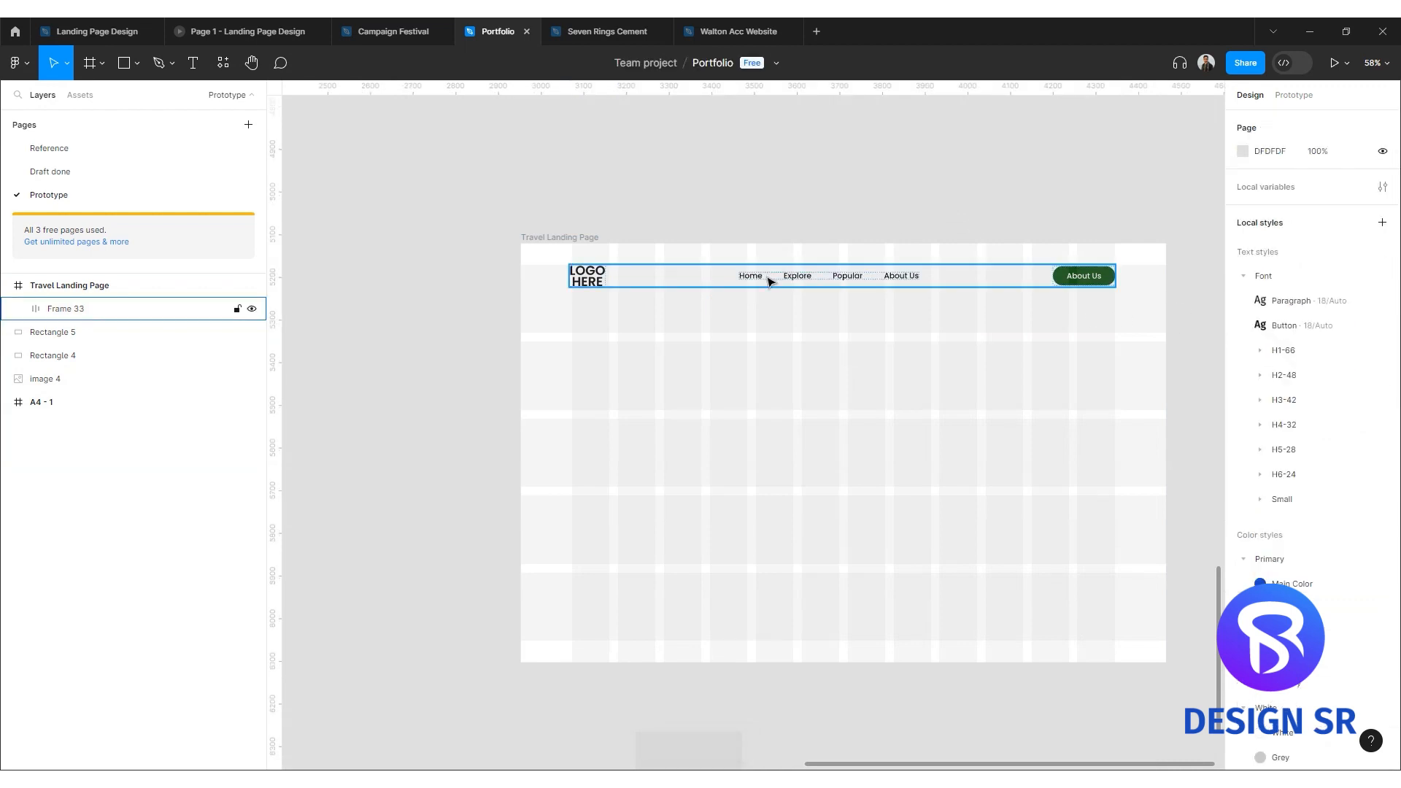
pyautogui.click(858, 222)
pyautogui.scroll(-1, 998, 207)
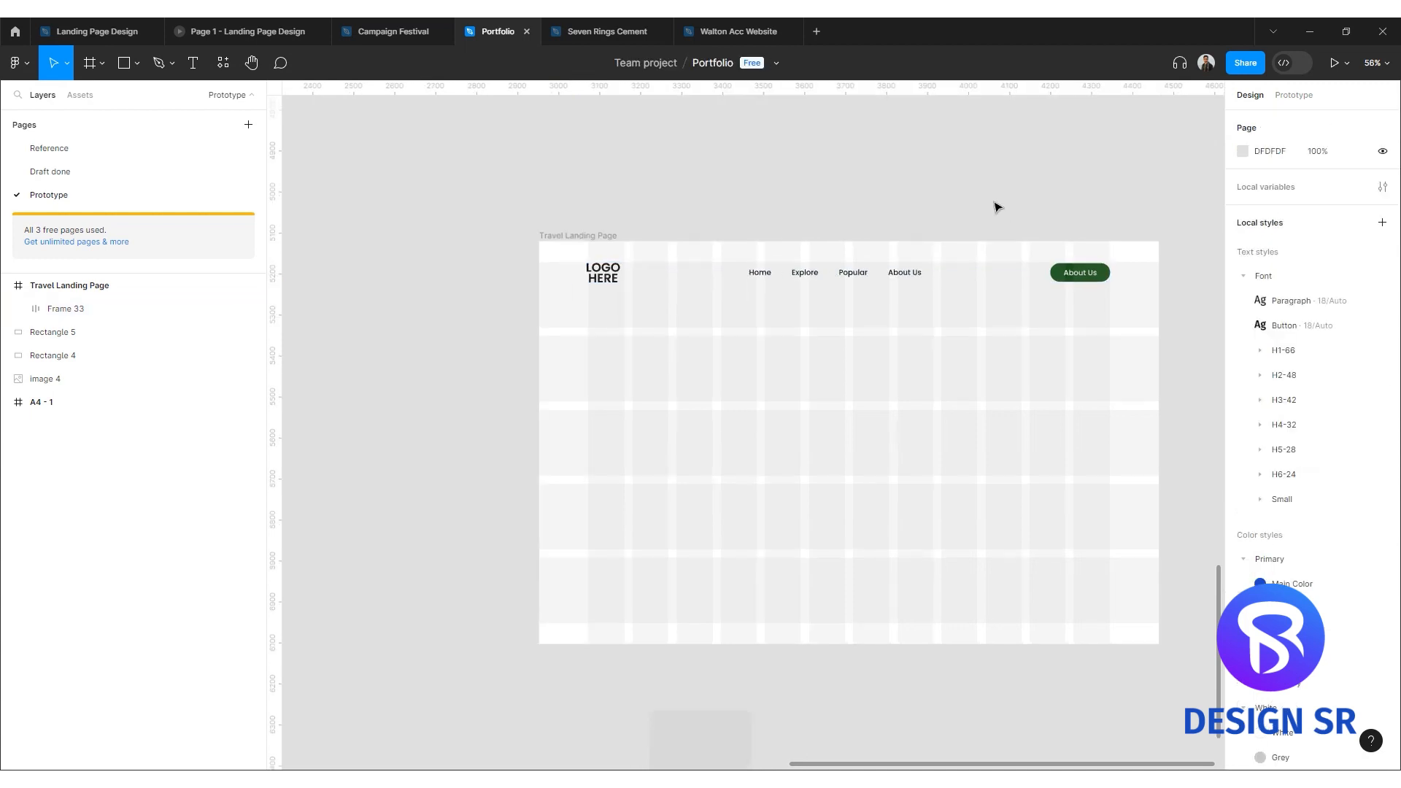
pyautogui.scroll(2, 965, 412)
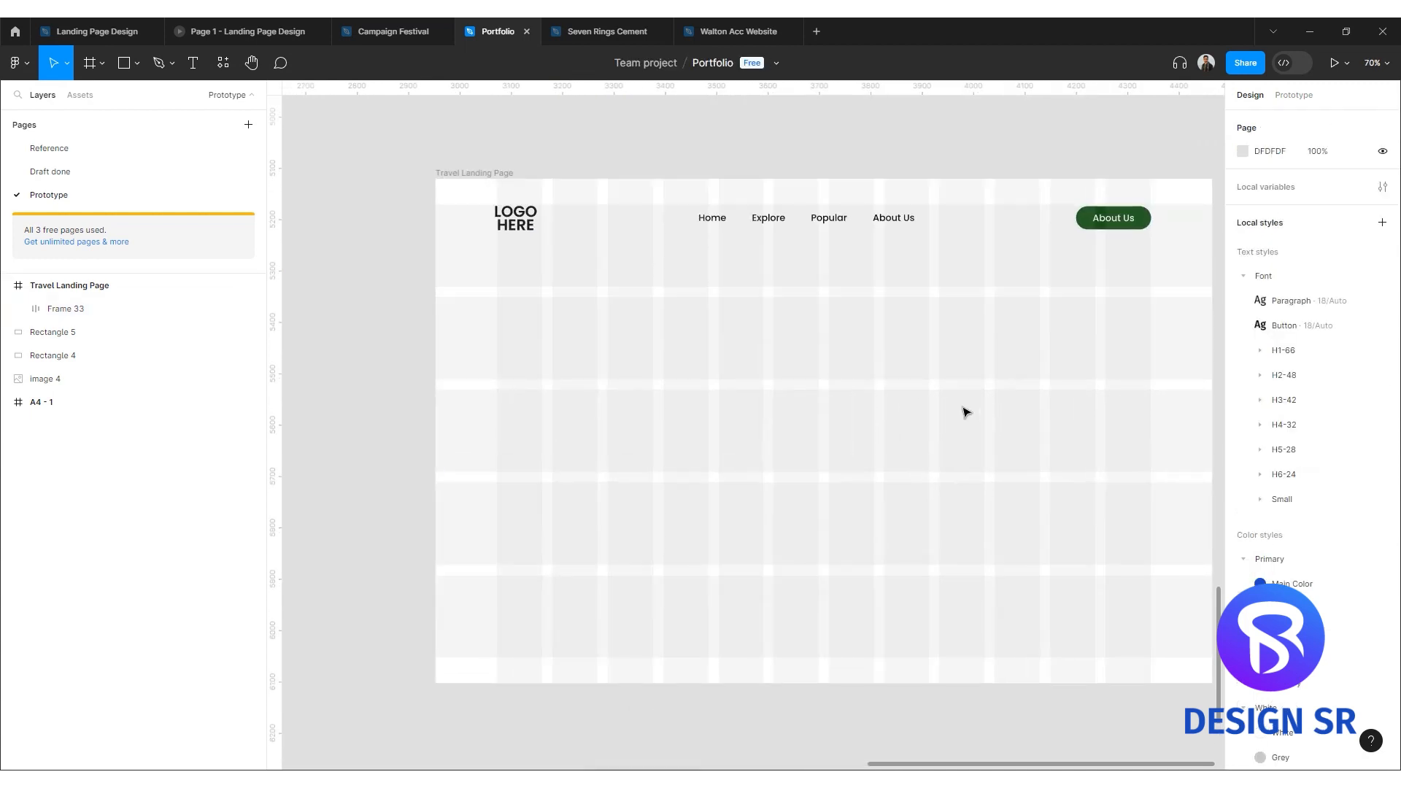
pyautogui.scroll(2, 956, 387)
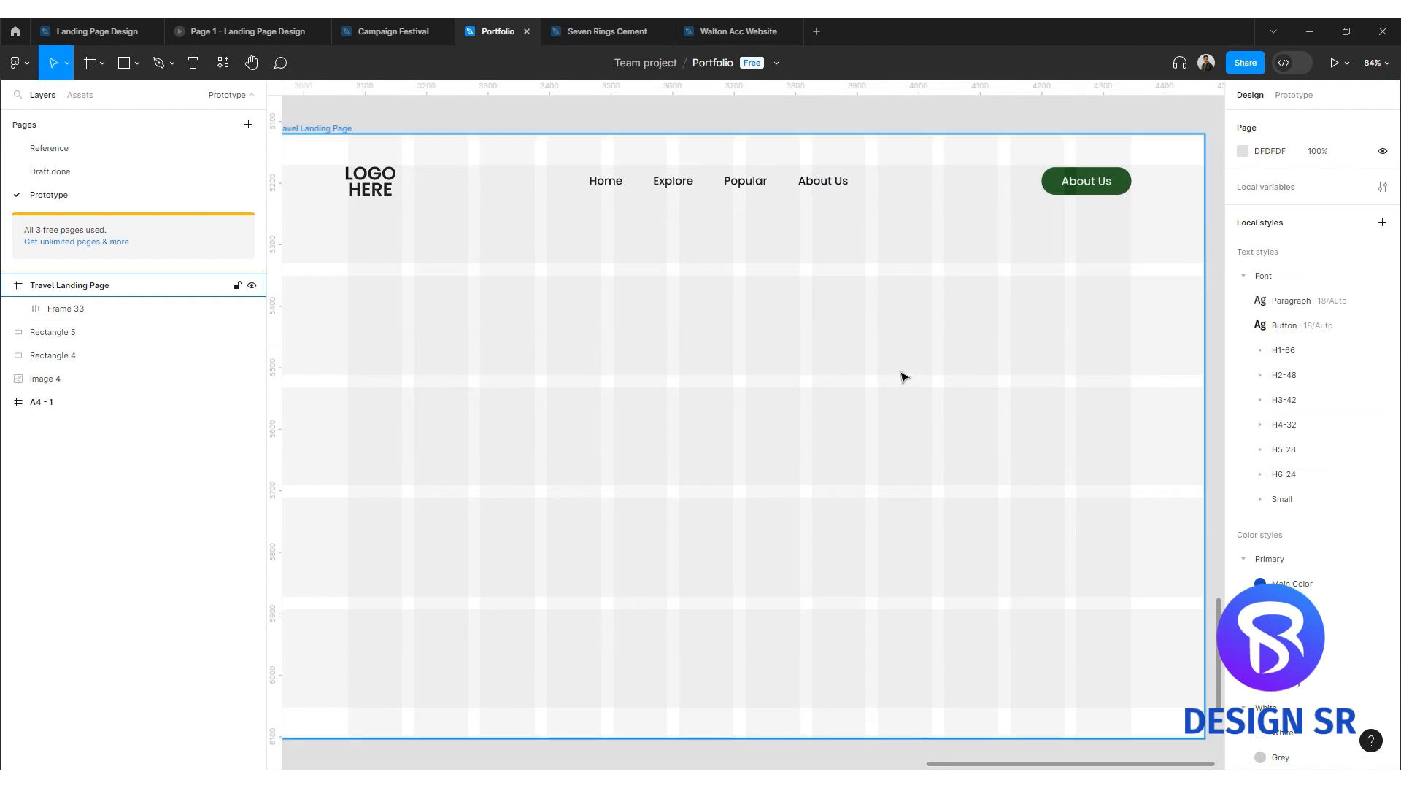
pyautogui.scroll(-1, 909, 372)
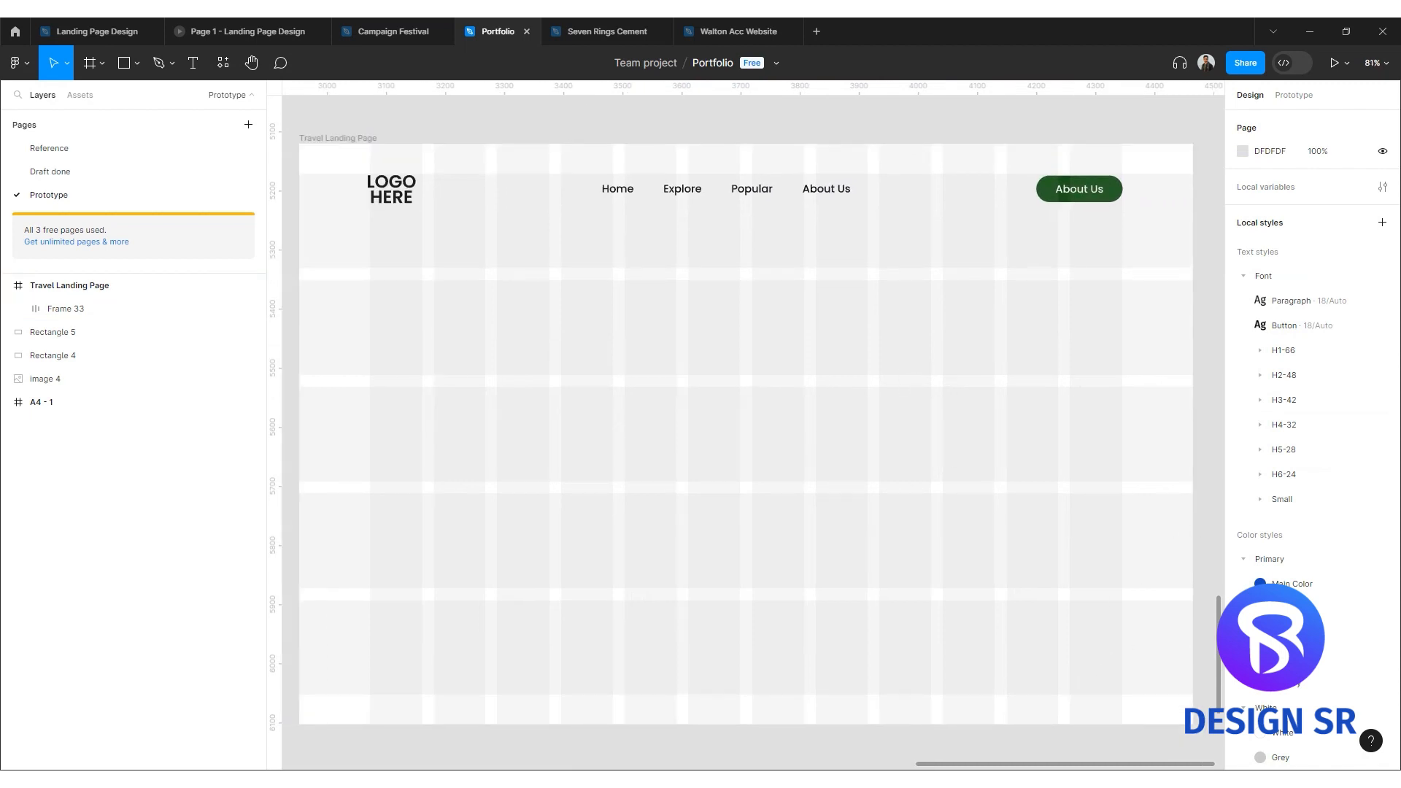
# Switch to the browser and copy the quote "Travel is the only thing you buy that makes you richer" from the Monica answer.
pyautogui.hotkey('alt', 'Tab')
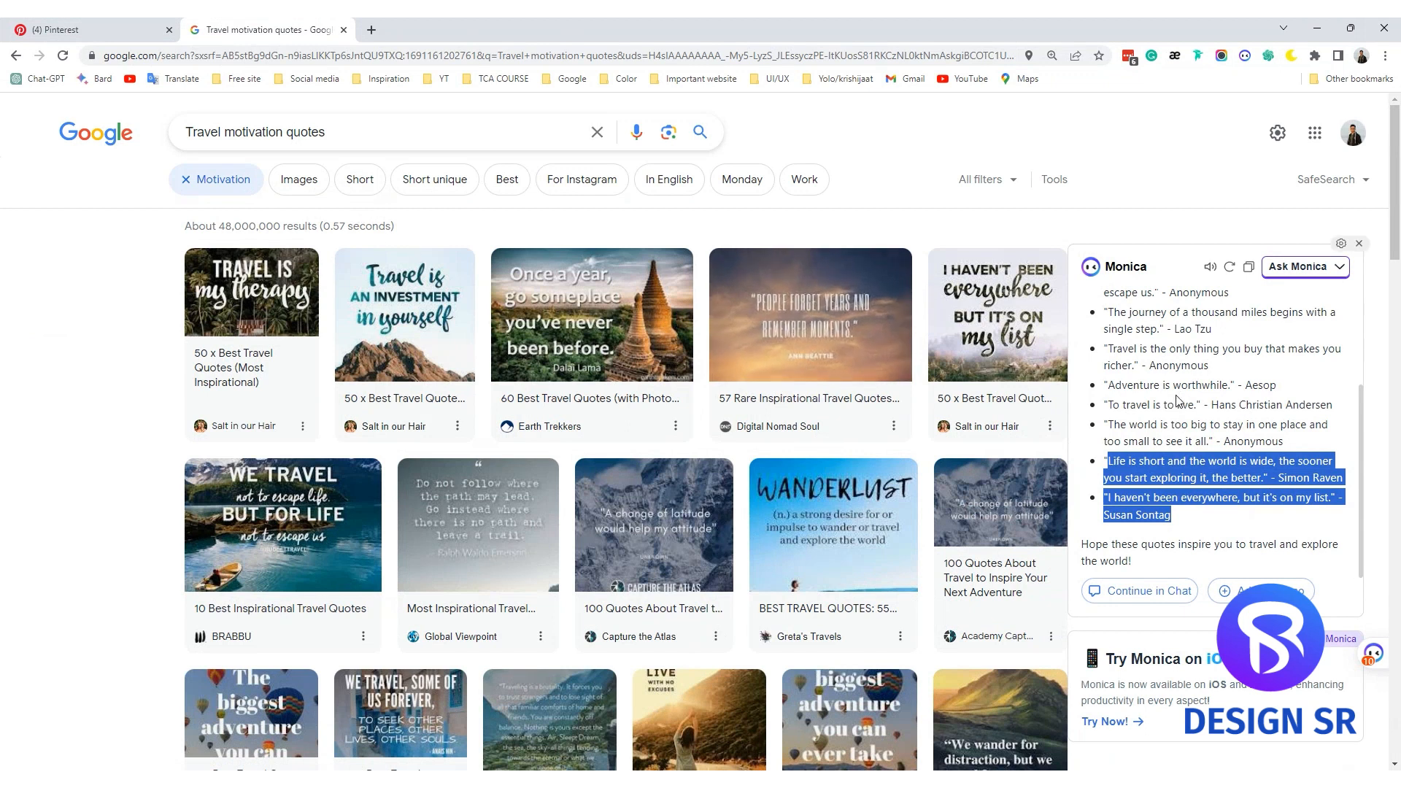
pyautogui.moveTo(1129, 365); pyautogui.dragTo(1116, 350)
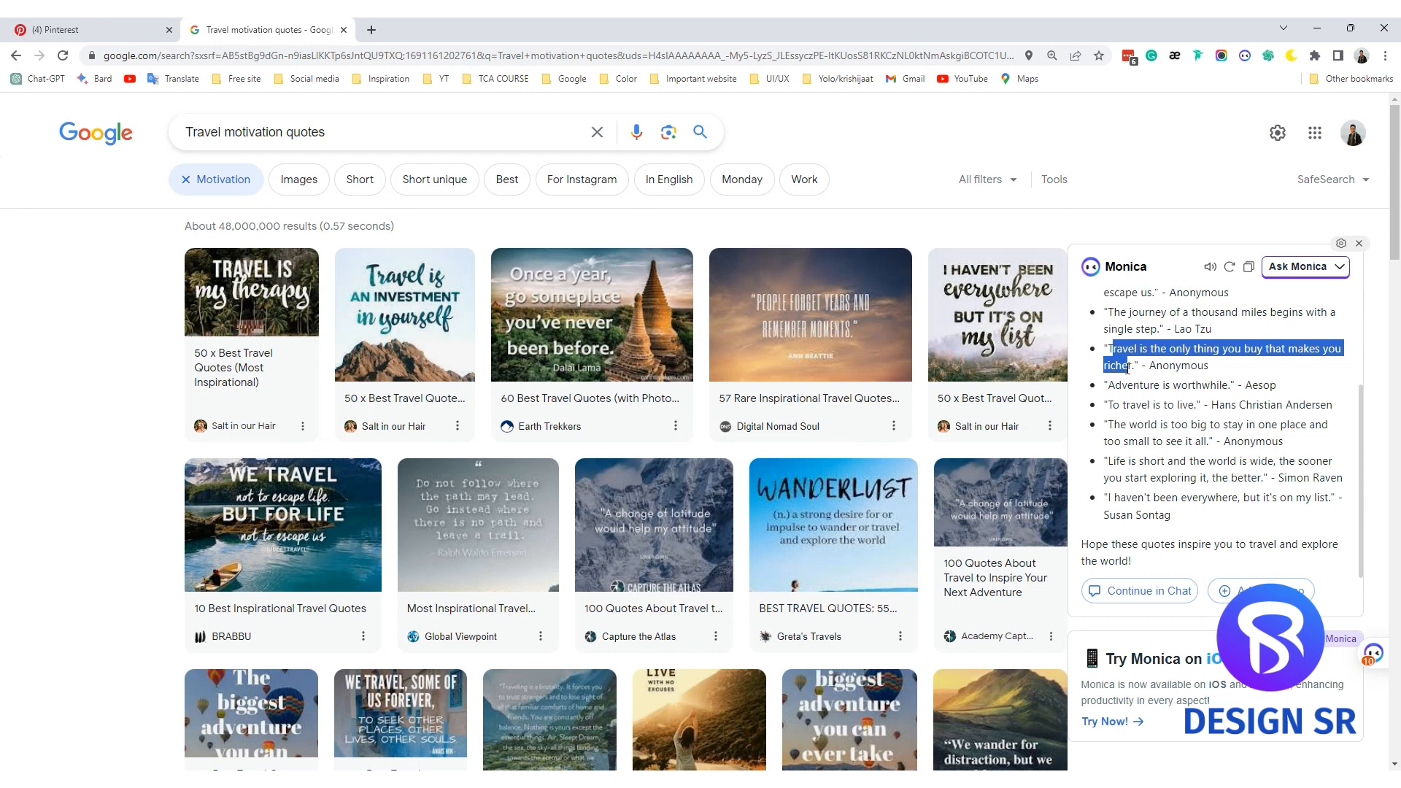
pyautogui.moveTo(1110, 344); pyautogui.dragTo(1129, 367)
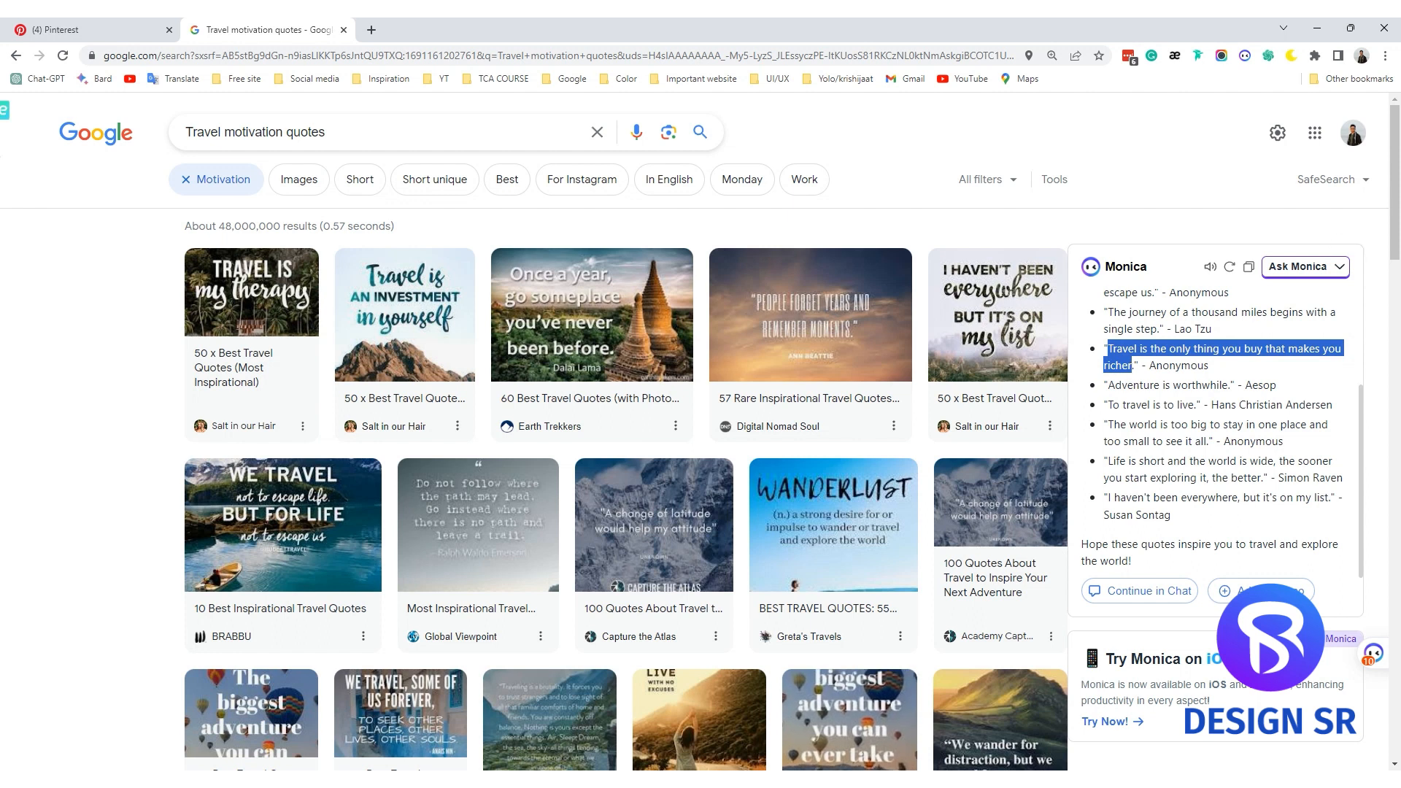
# Switch back to Figma and place the copied quote as a new text layer in the Travel Landing Page frame below the navigation.
pyautogui.hotkey('alt', 'Tab')
pyautogui.press('t')
pyautogui.click(669, 358)
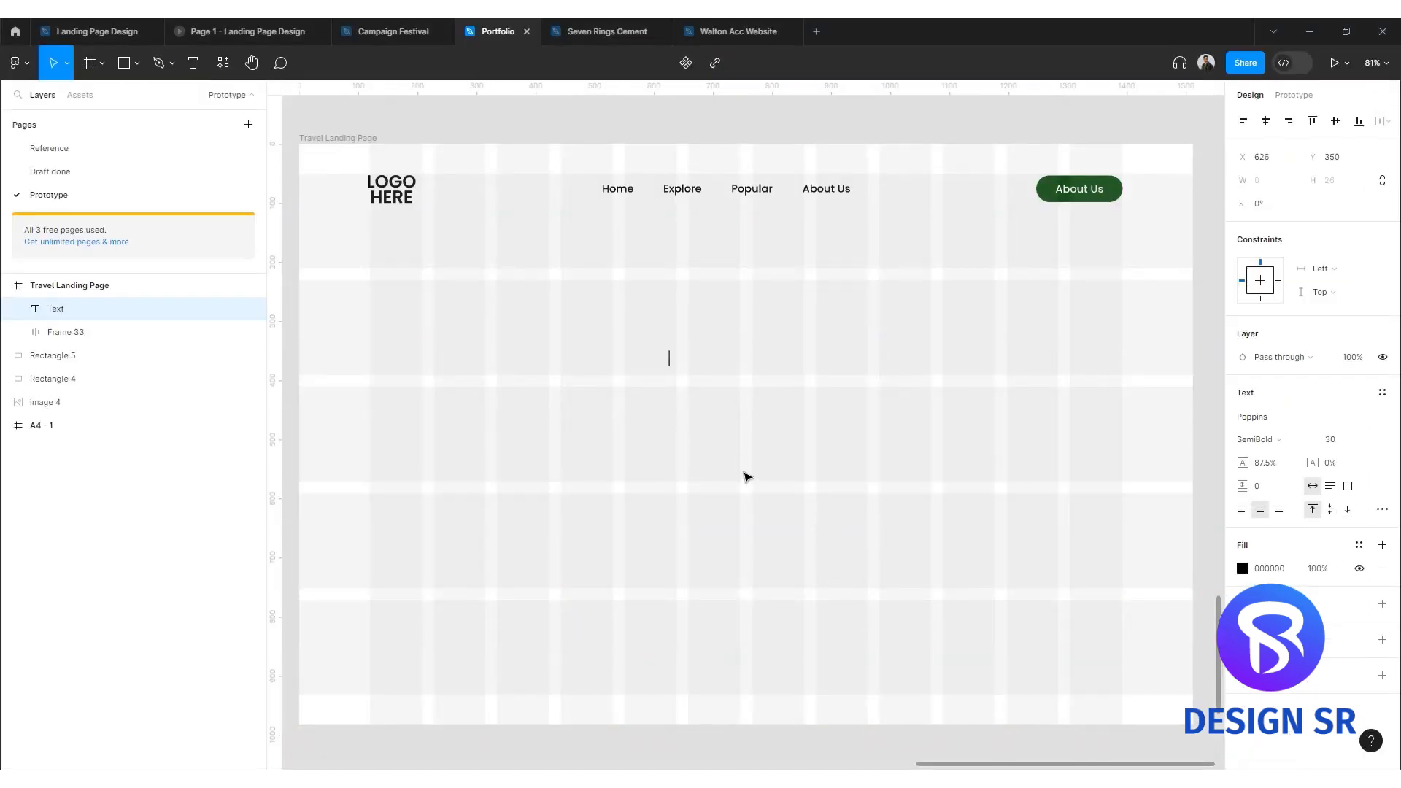
pyautogui.hotkey('ctrl', 'v')
pyautogui.press('Escape')
pyautogui.click(728, 504)
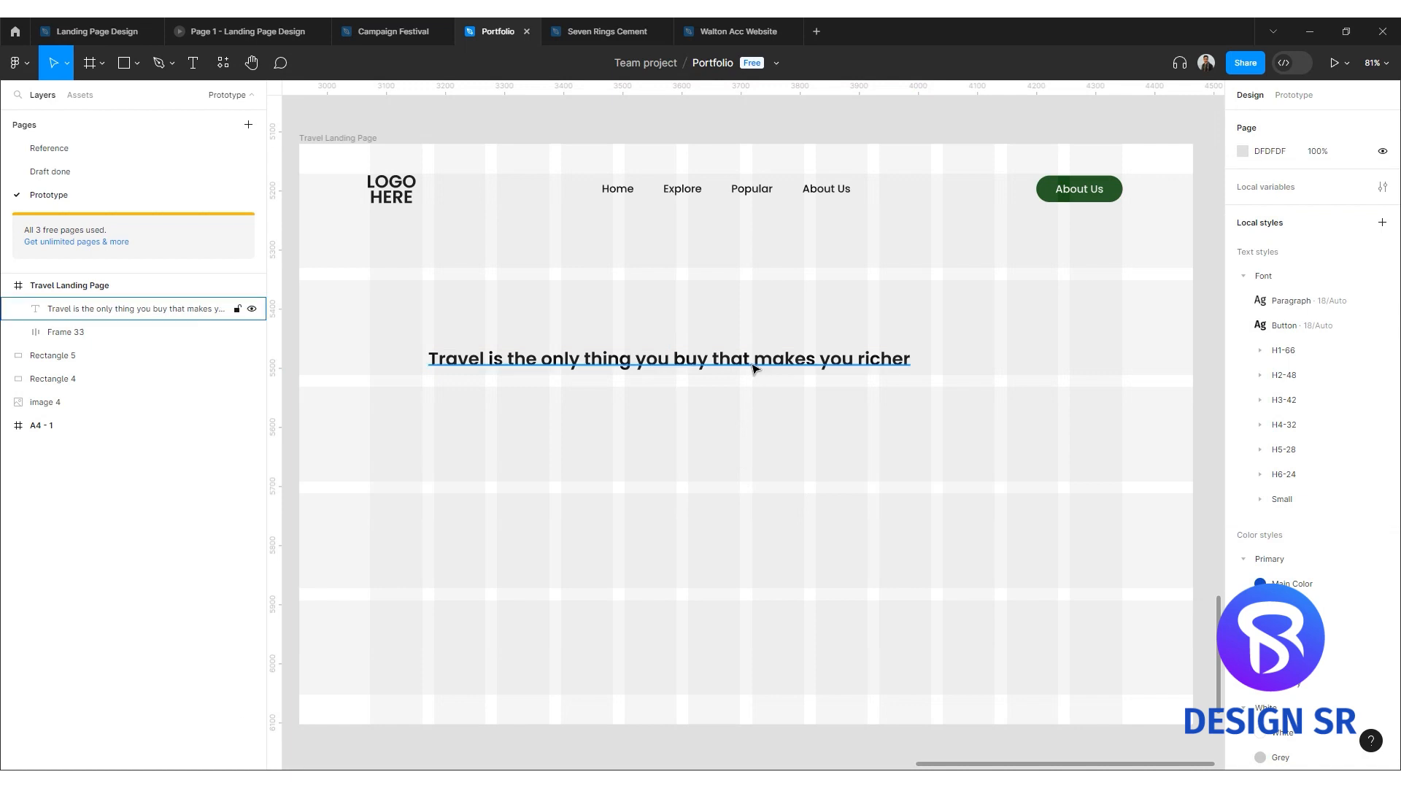
# Set the headline's font size to 120 and move the headline up beneath the header row.
pyautogui.click(755, 363)
pyautogui.click(1335, 444)
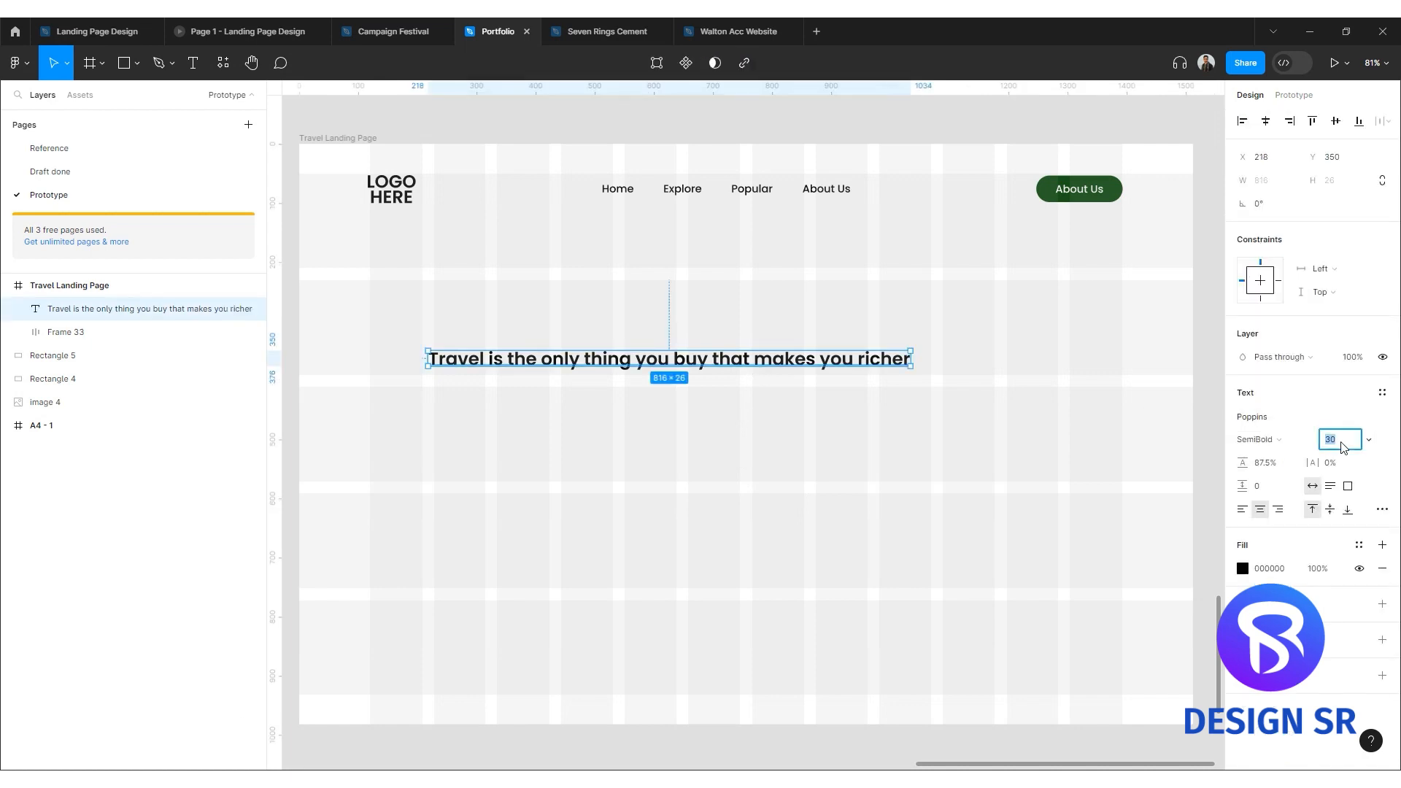
pyautogui.write('120')
pyautogui.press('Return')
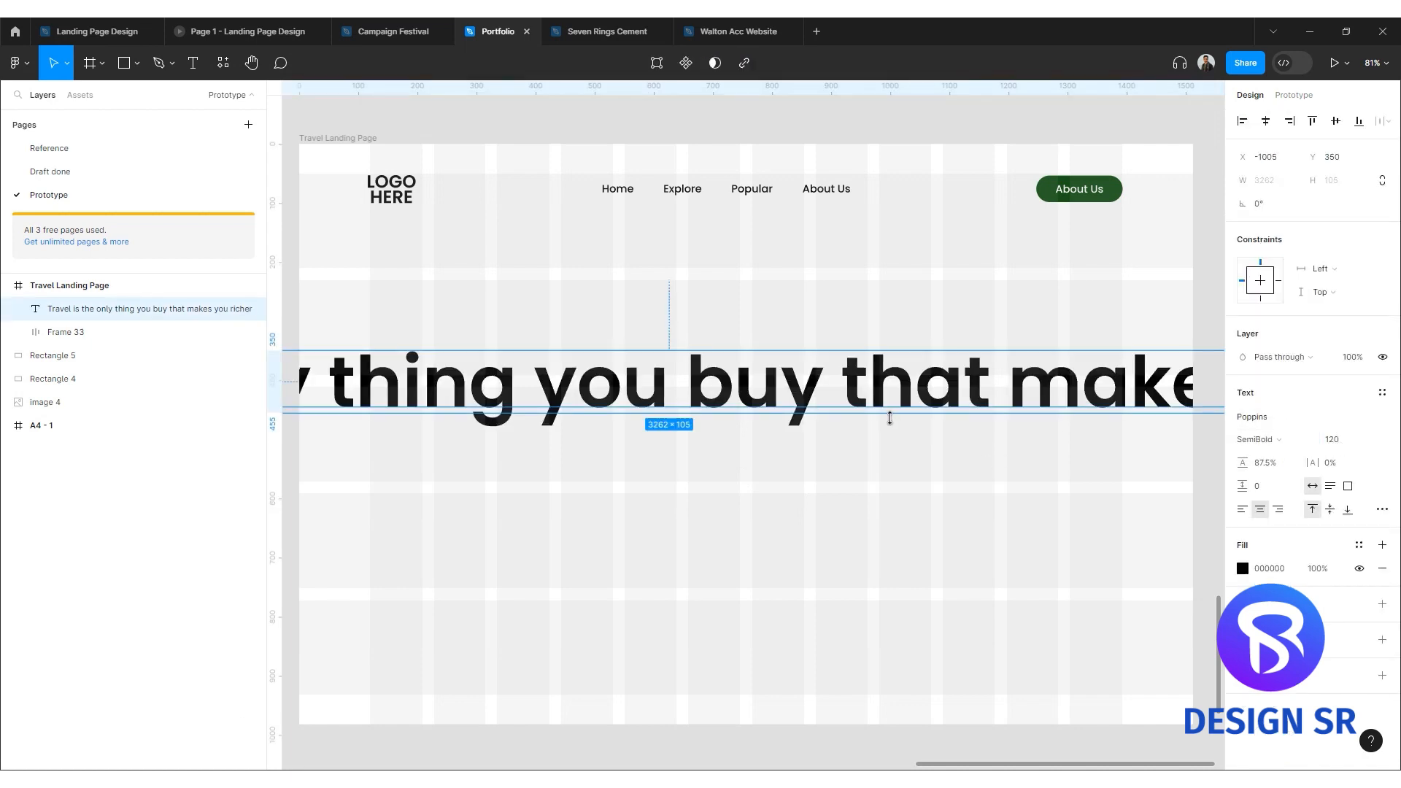
pyautogui.moveTo(839, 390); pyautogui.dragTo(1009, 292)
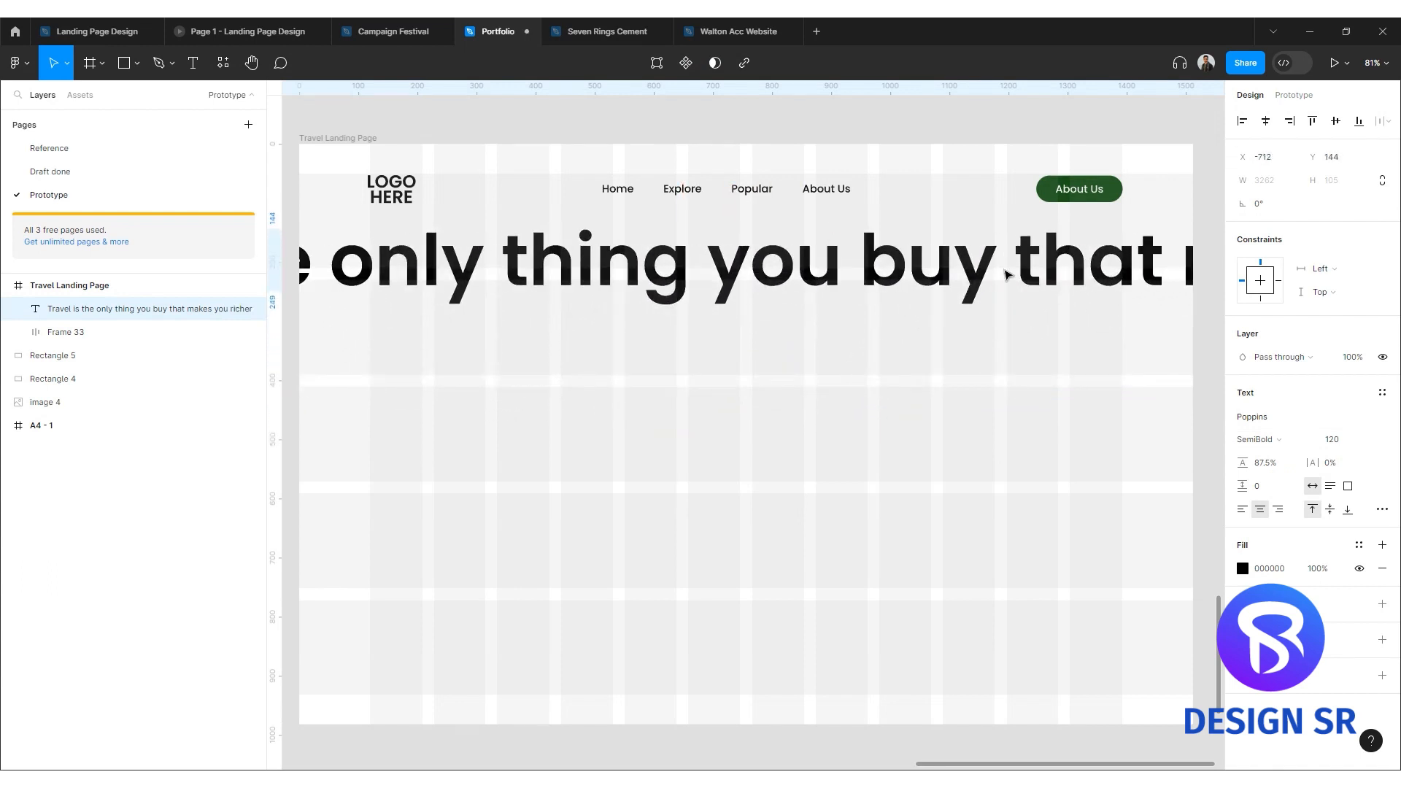
# Set the headline's font size to 96.
pyautogui.click(1343, 444)
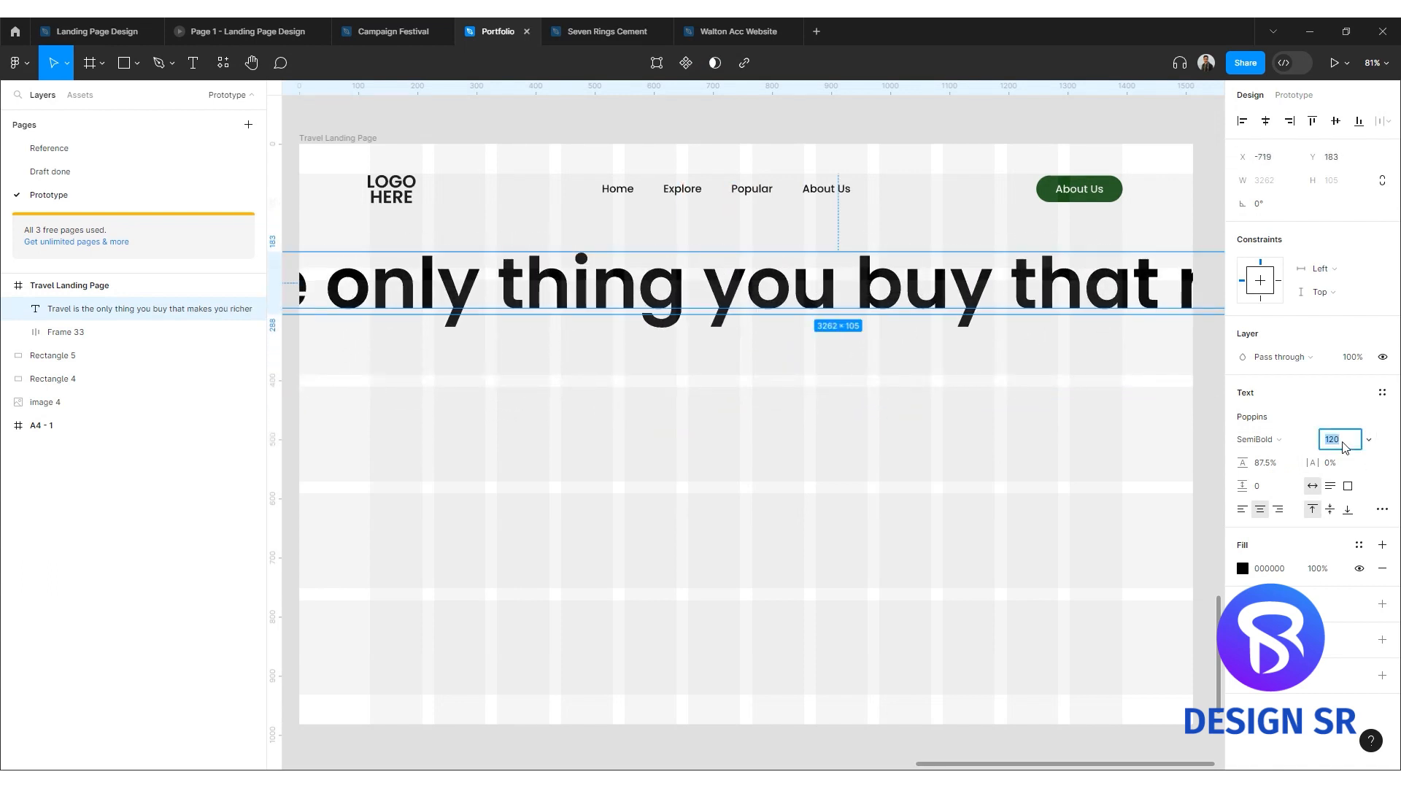
pyautogui.write('96')
pyautogui.press('Return')
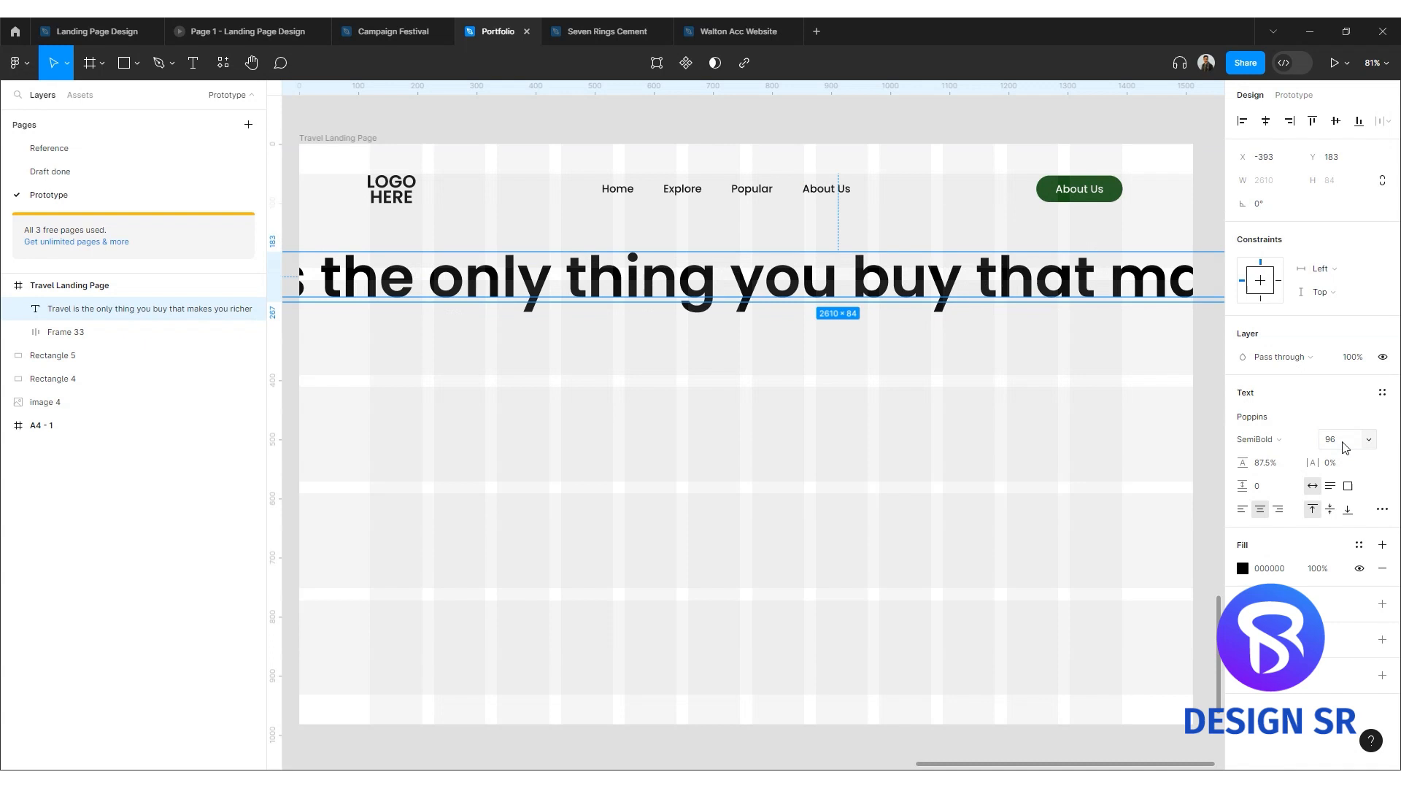
pyautogui.click(810, 491)
pyautogui.scroll(-2, 570, 280)
# Break the headline onto a second line after "thing you" and centre it horizontally in the frame.
pyautogui.moveTo(558, 285); pyautogui.dragTo(771, 279)
pyautogui.scroll(2, 1007, 272)
pyautogui.doubleClick(1006, 274)
pyautogui.click(1001, 275)
pyautogui.press('BackSpace')
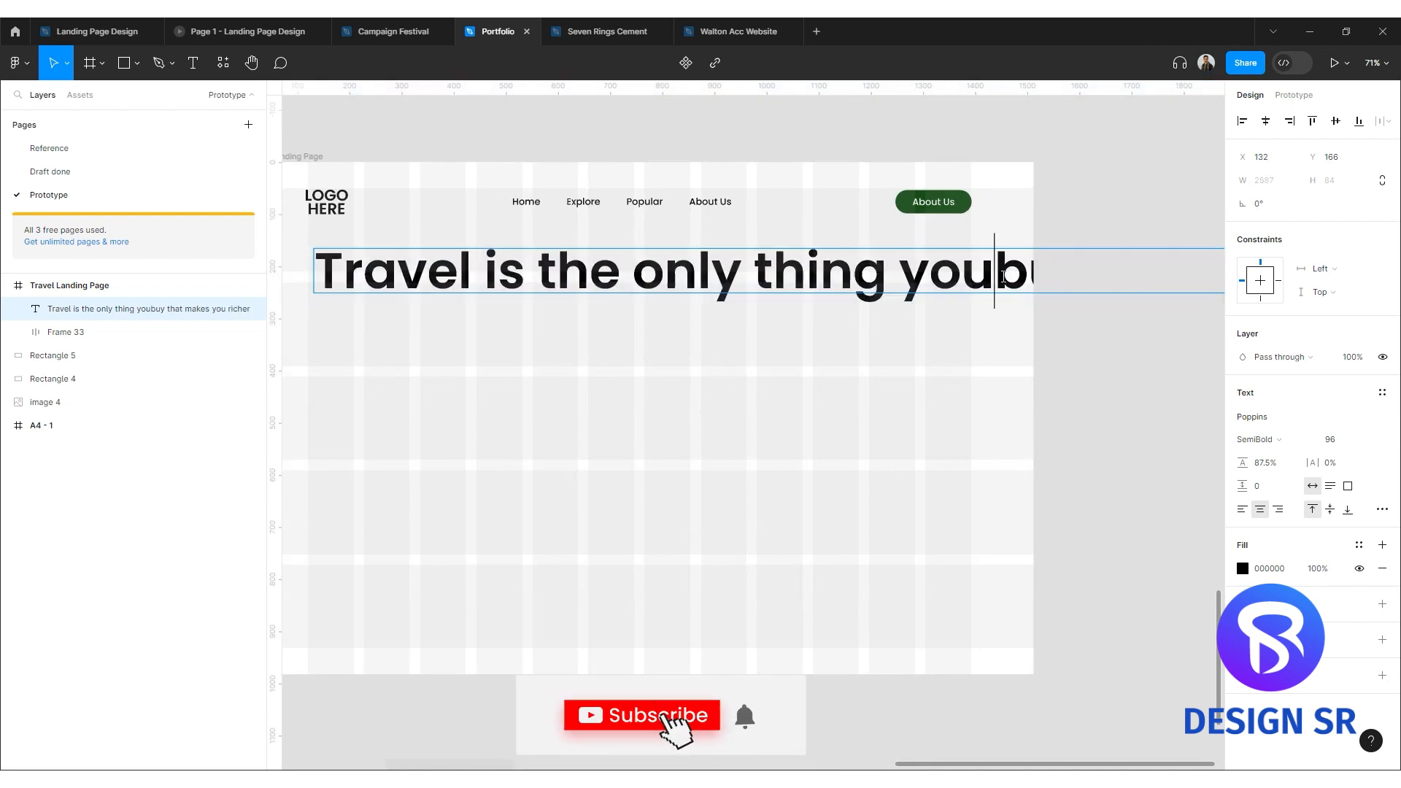
pyautogui.press('Return')
pyautogui.press('Escape')
pyautogui.scroll(-3, 847, 329)
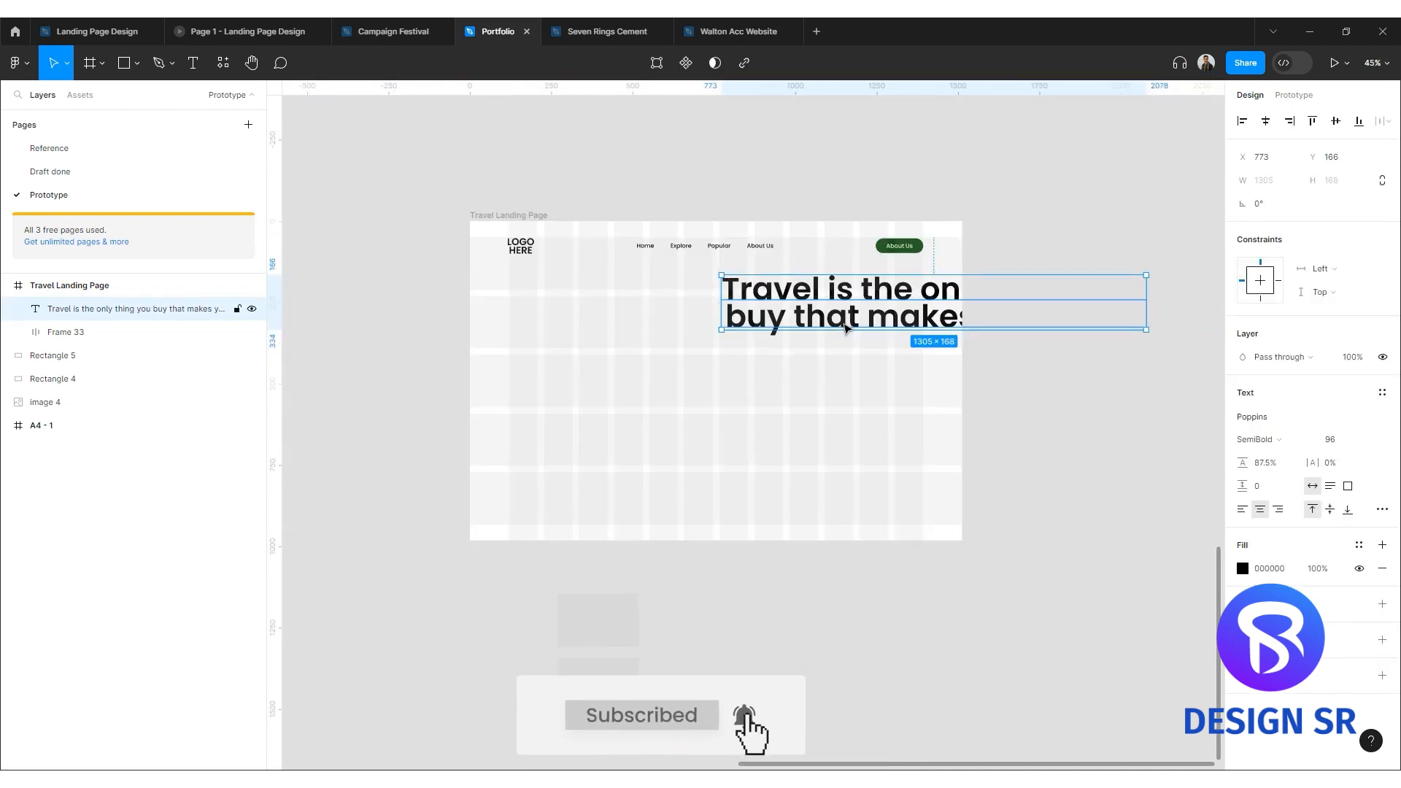
pyautogui.click(1266, 121)
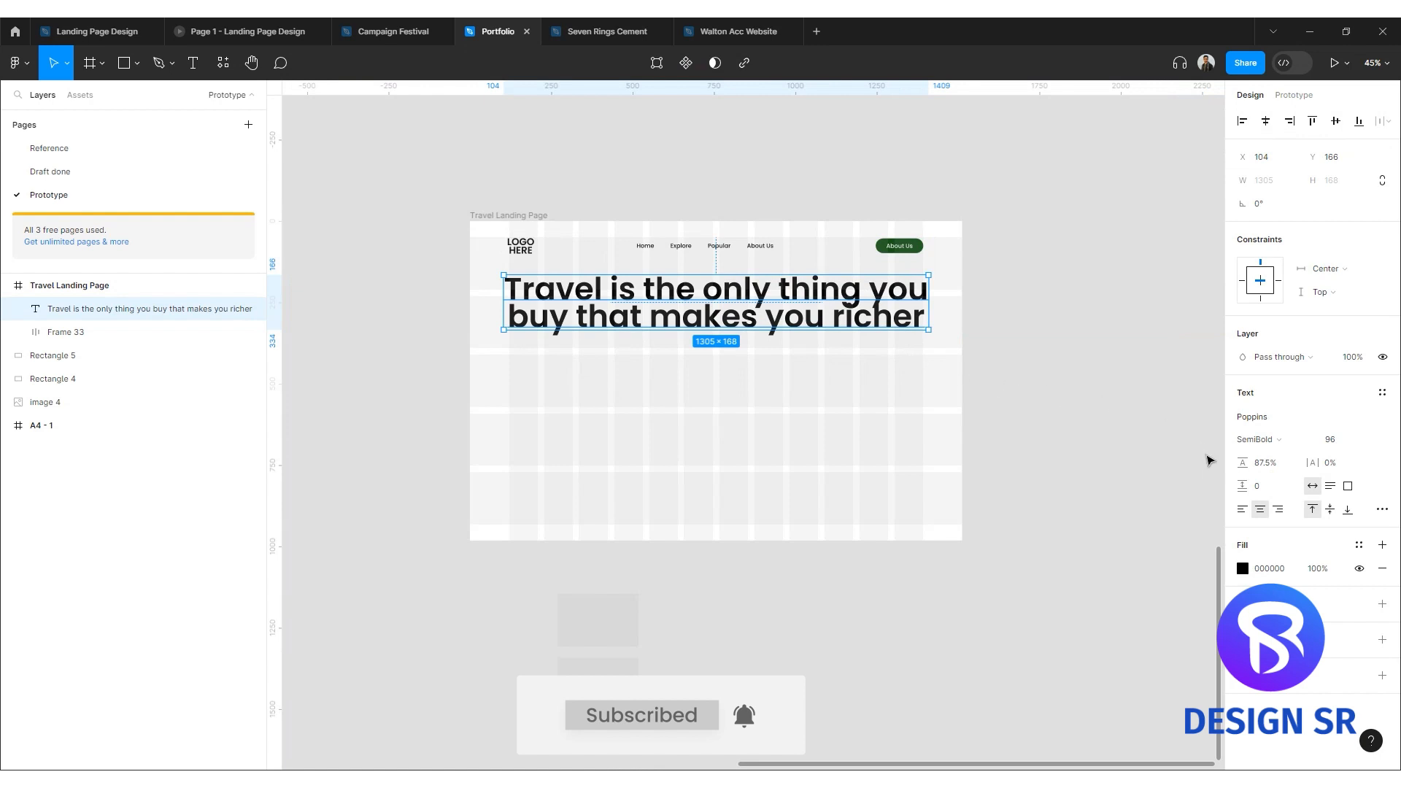
pyautogui.click(831, 409)
# Set the two-line headline's font size to 82.
pyautogui.scroll(2, 709, 322)
pyautogui.click(710, 324)
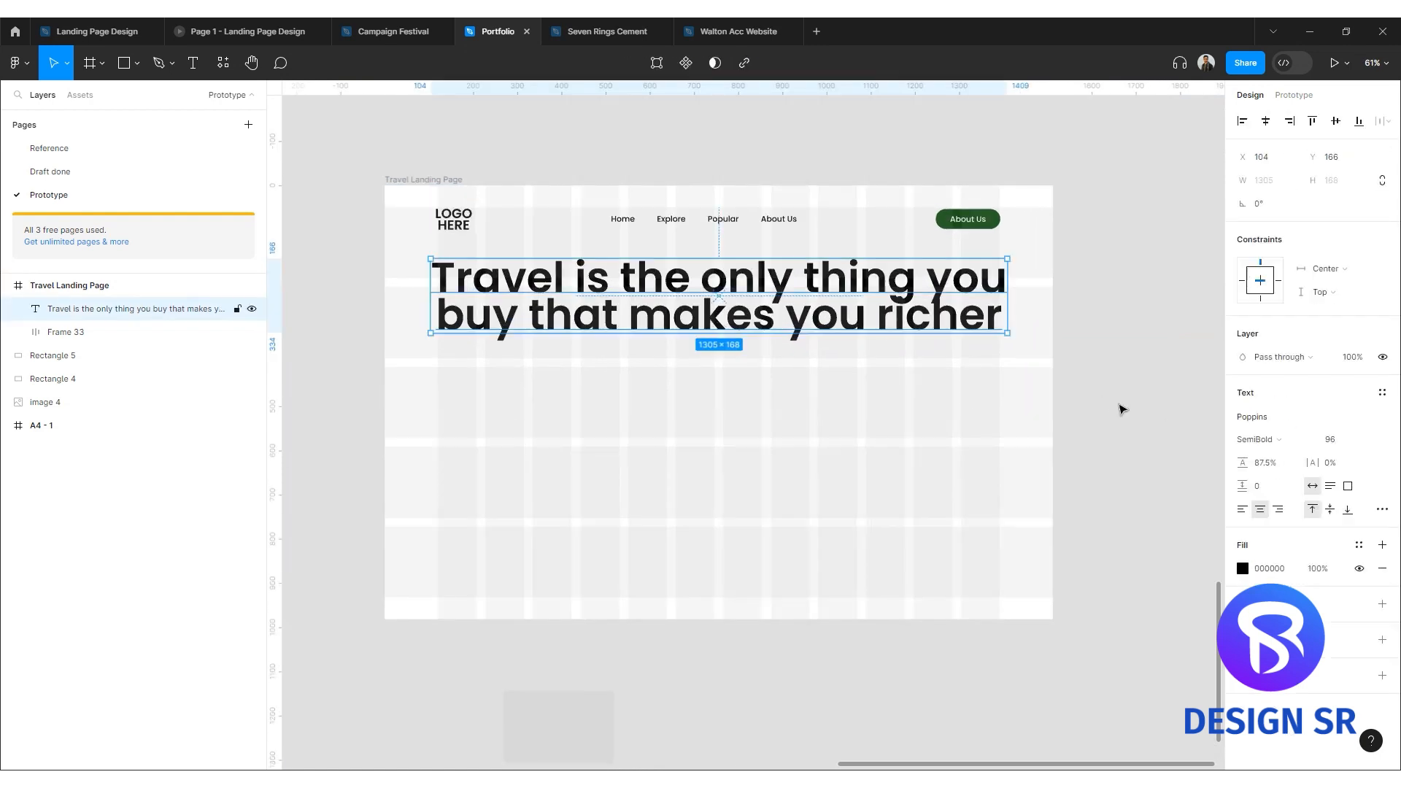
pyautogui.click(1348, 442)
pyautogui.write('82')
pyautogui.press('Return')
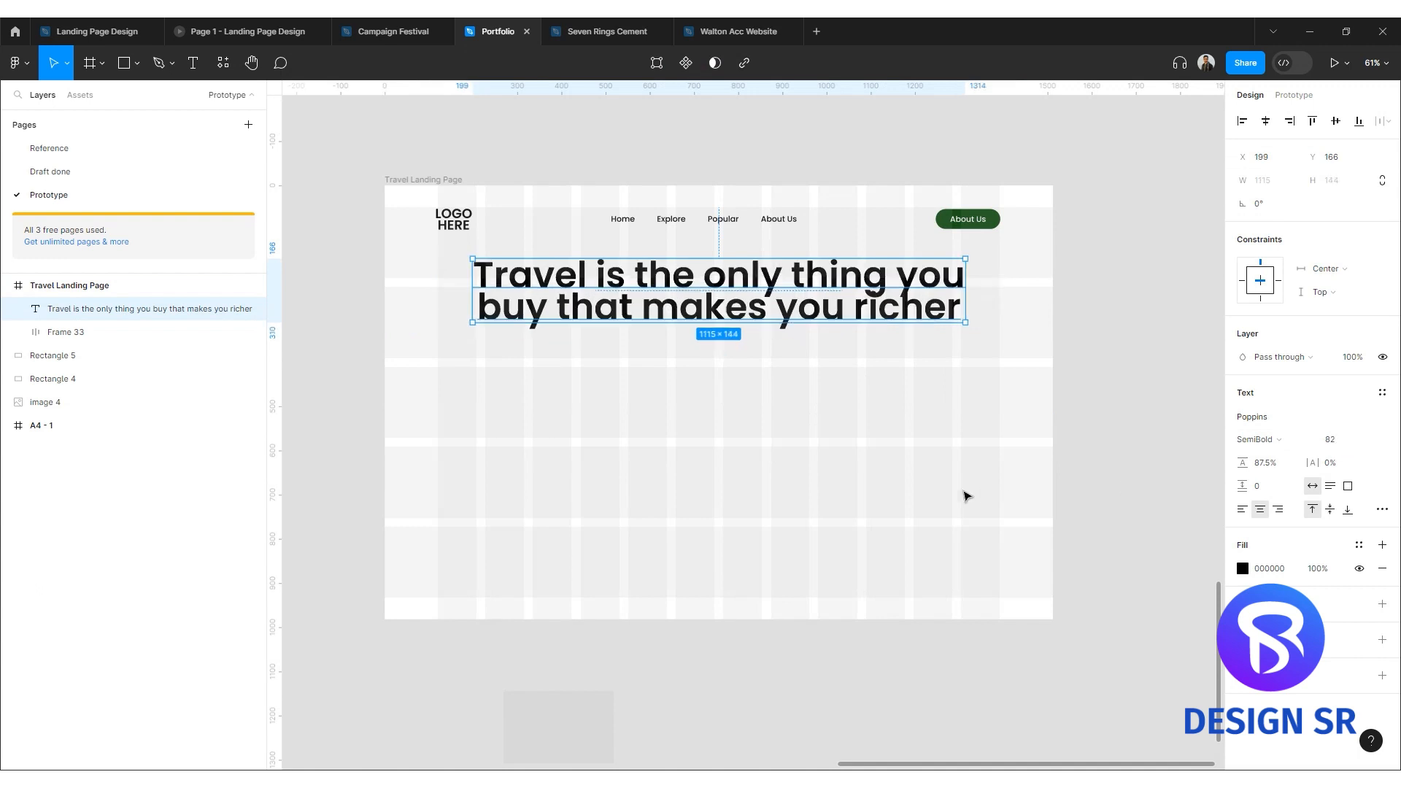
pyautogui.click(1068, 356)
# Move the headline up to about Y 141 under the header and set its line height to 101.5%.
pyautogui.click(810, 312)
pyautogui.moveTo(810, 313); pyautogui.dragTo(805, 302)
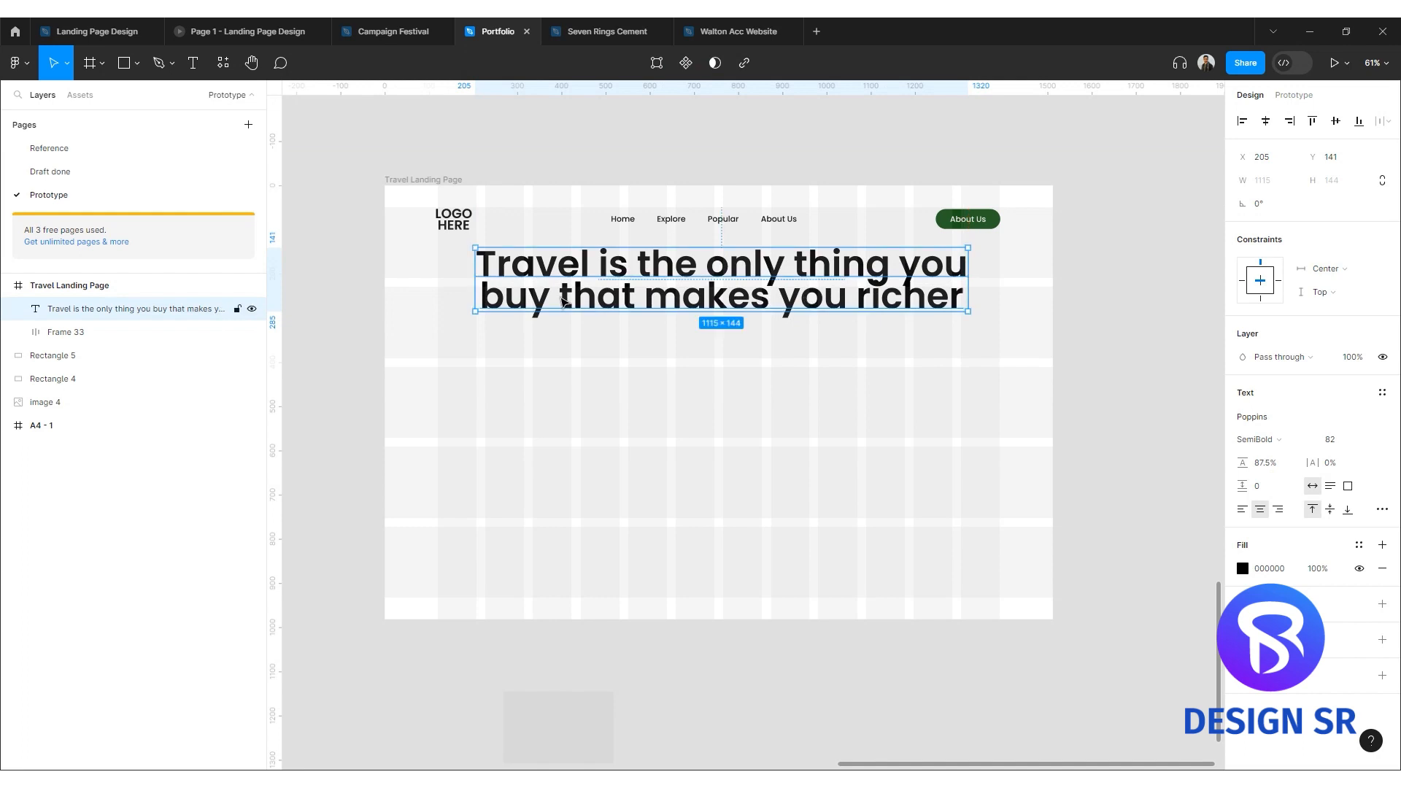
pyautogui.click(1060, 334)
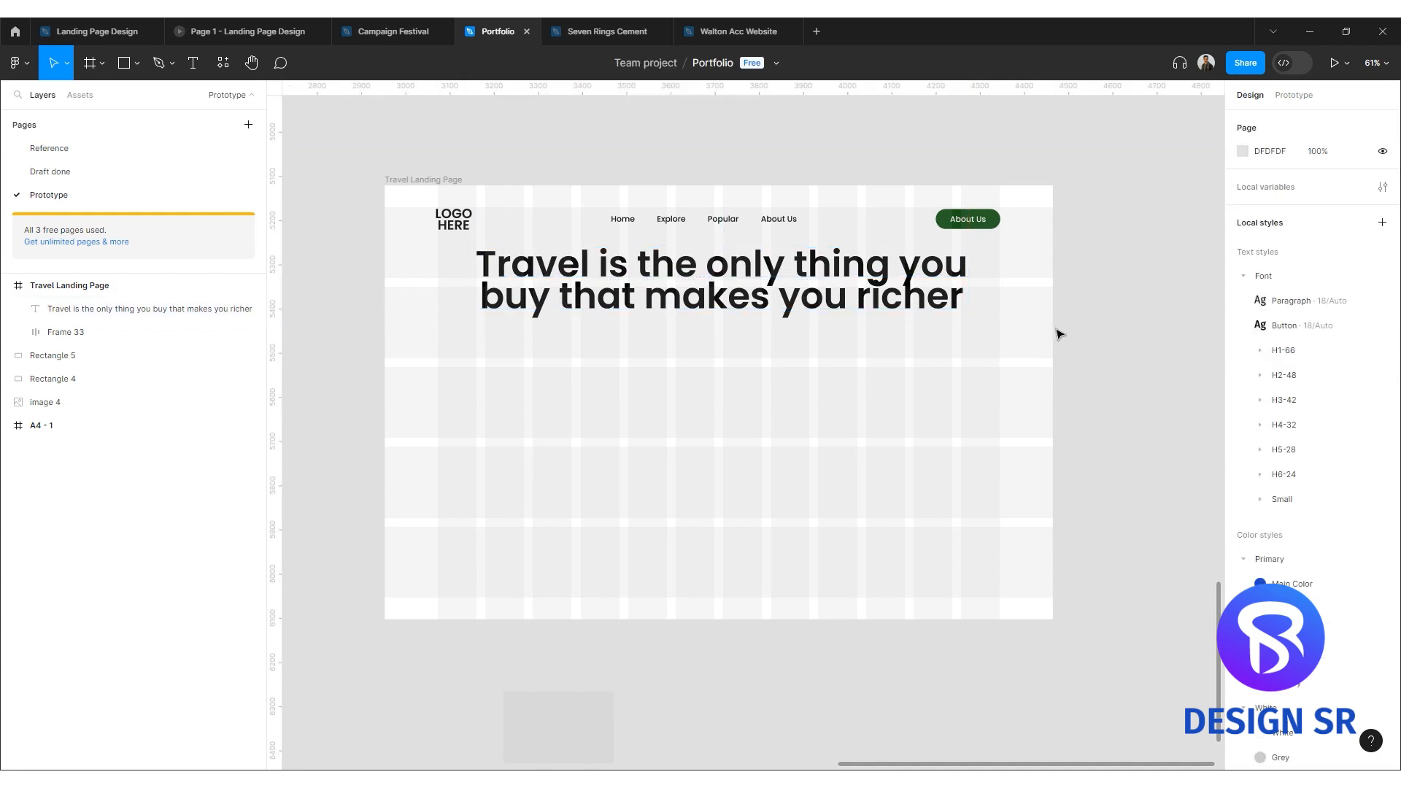
pyautogui.click(933, 297)
pyautogui.moveTo(1245, 462); pyautogui.dragTo(1267, 464)
pyautogui.click(1098, 386)
# Add a one-line lorem ipsum text in Poppins Regular 16 below the headline at about Y 346.
pyautogui.click(770, 319)
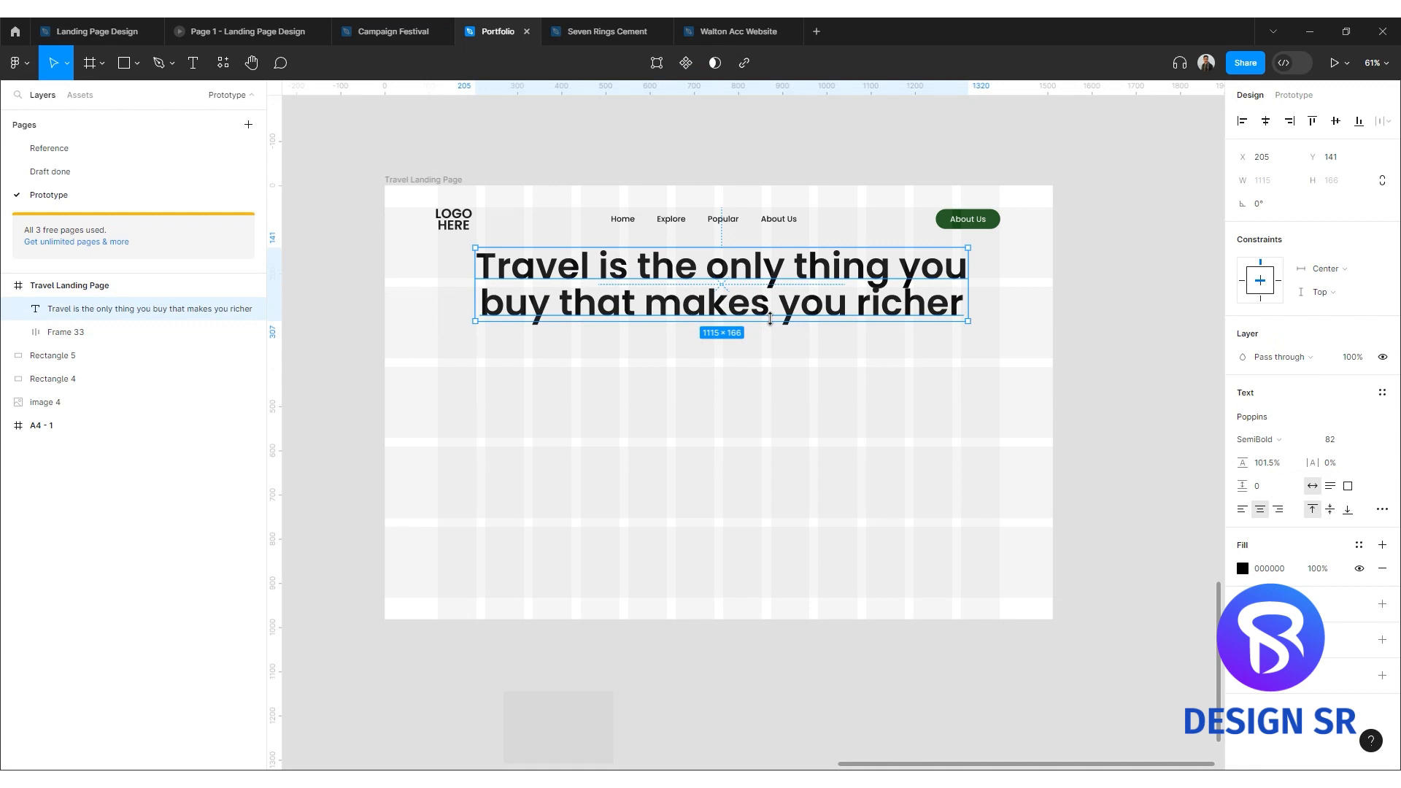
pyautogui.hotkey('ctrl', 'v')
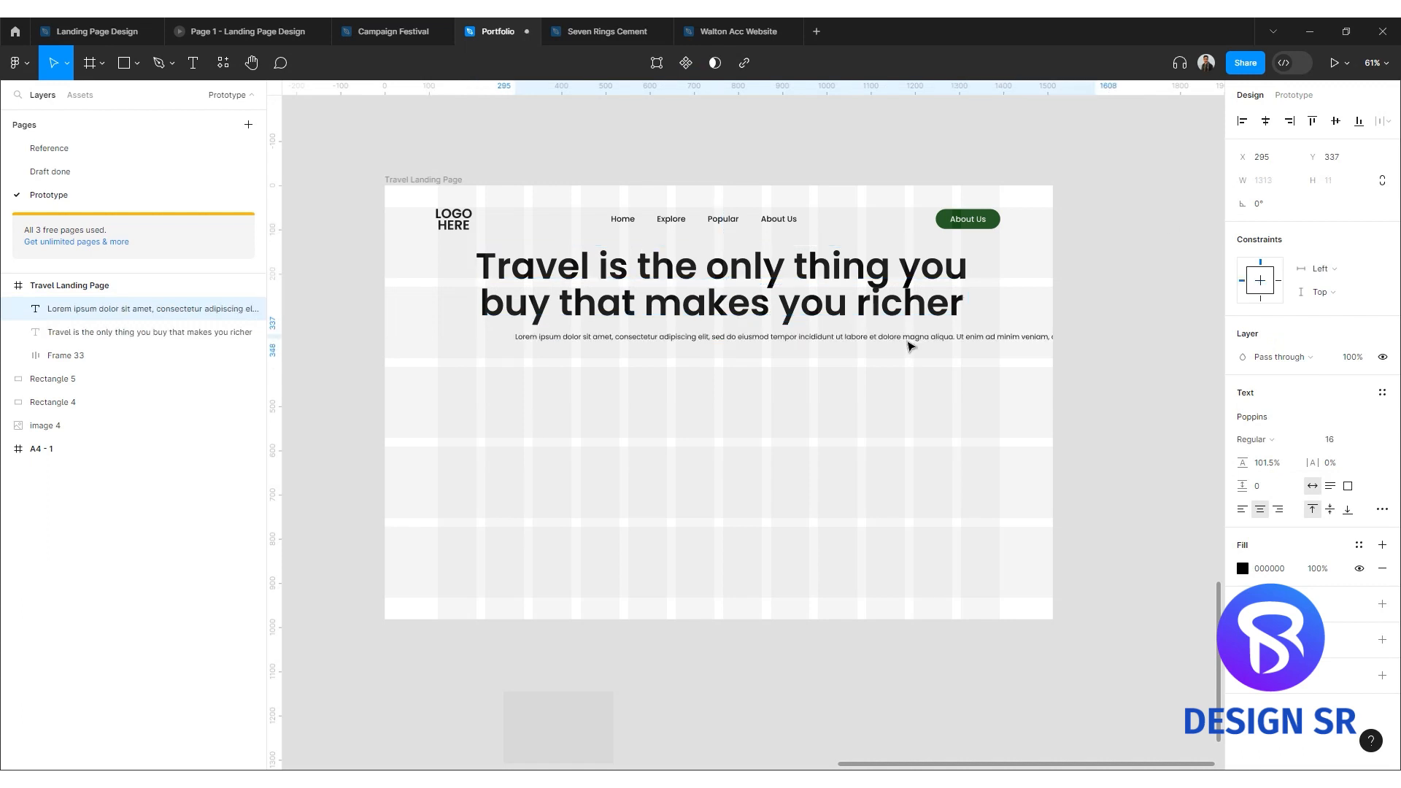
pyautogui.scroll(2, 824, 352)
pyautogui.scroll(5, 823, 354)
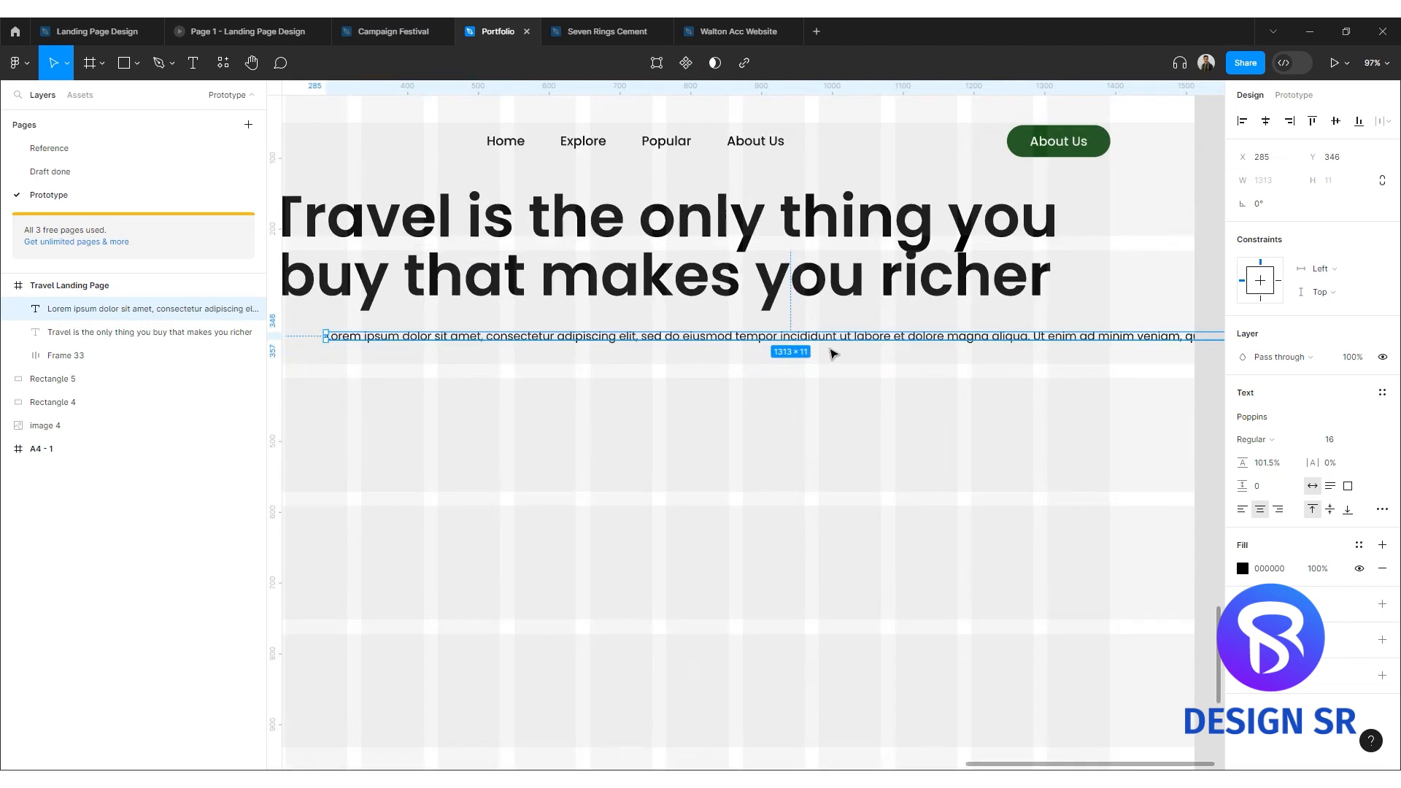
# Break the lorem ipsum text onto a second line after "incididunt" and centre it horizontally in the frame.
pyautogui.doubleClick(846, 332)
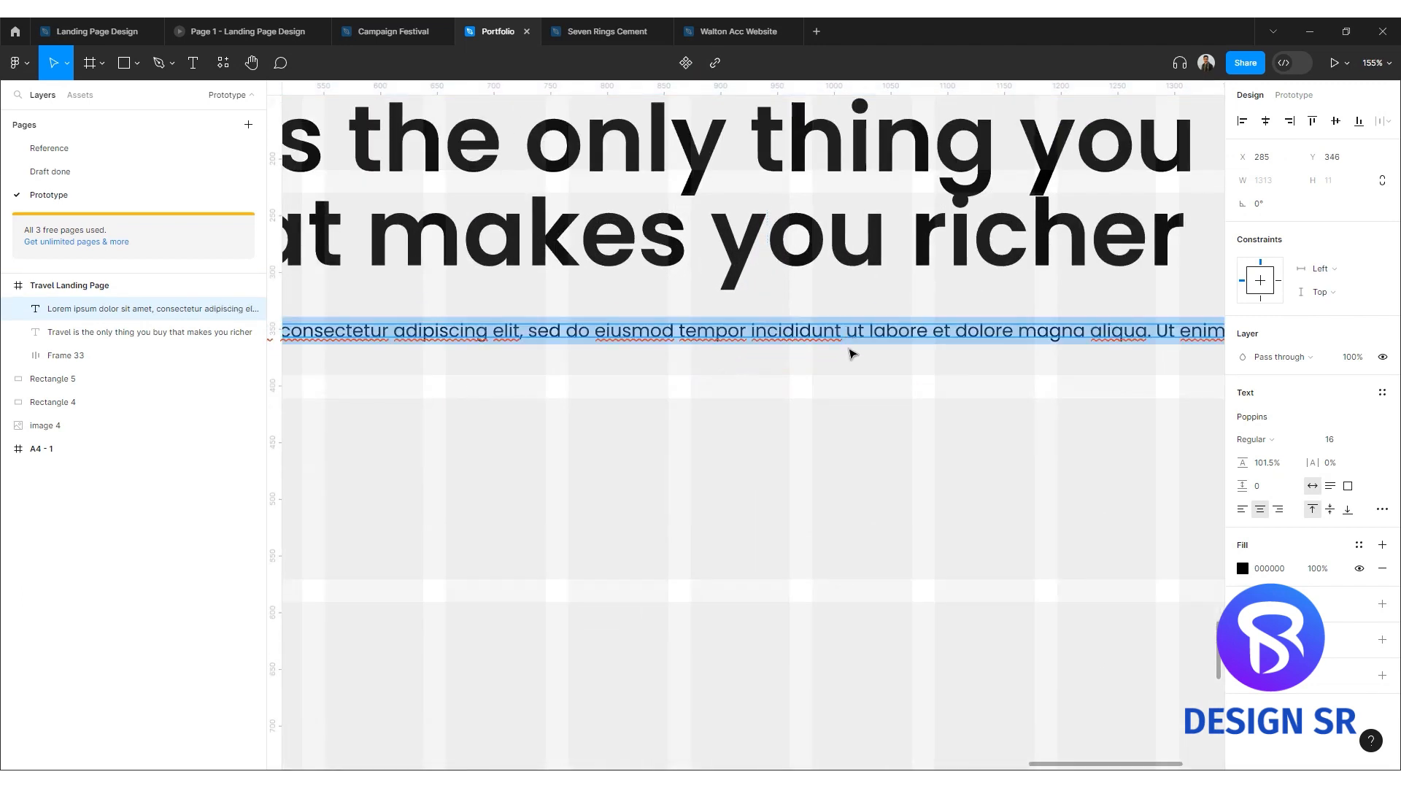
pyautogui.click(847, 332)
pyautogui.press('Return')
pyautogui.click(714, 518)
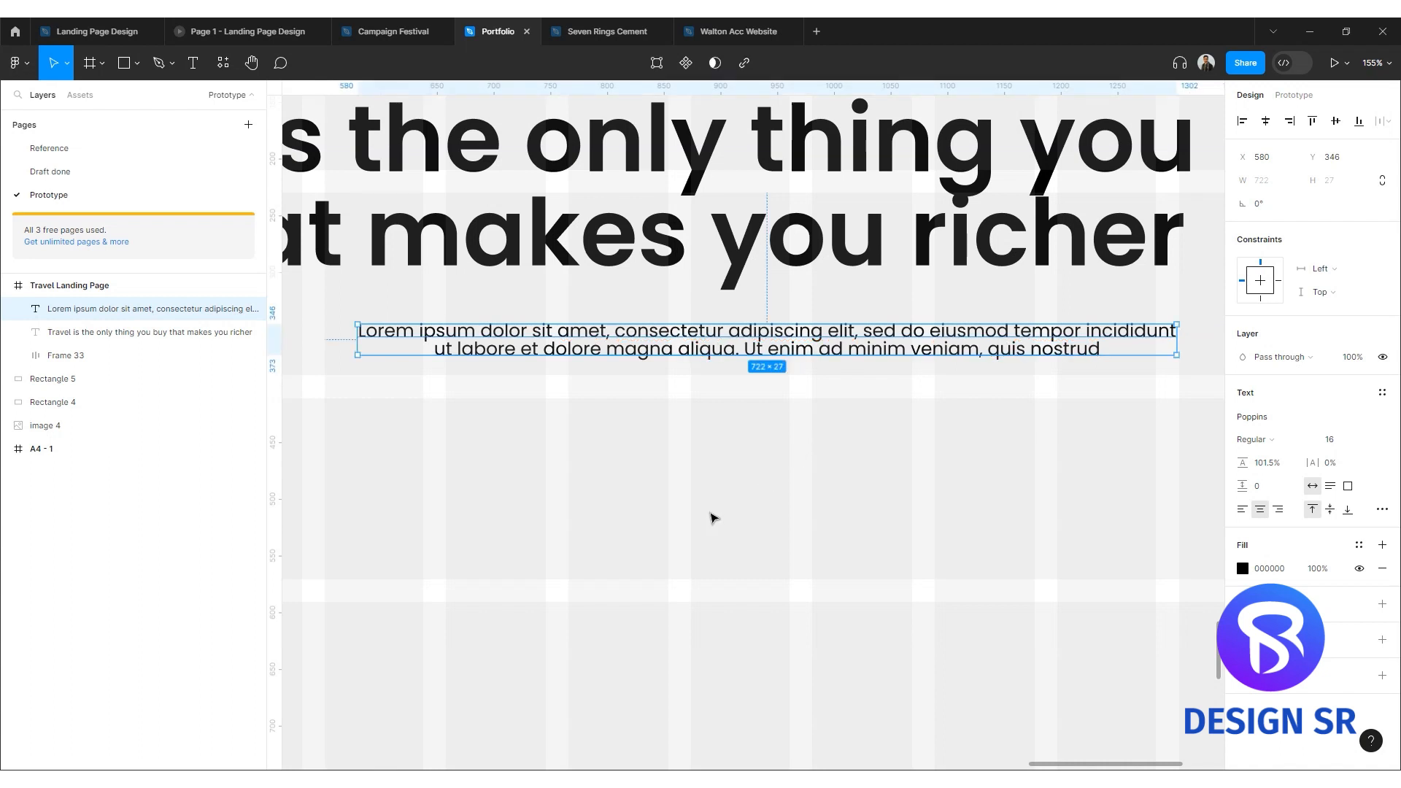
pyautogui.scroll(-4, 714, 518)
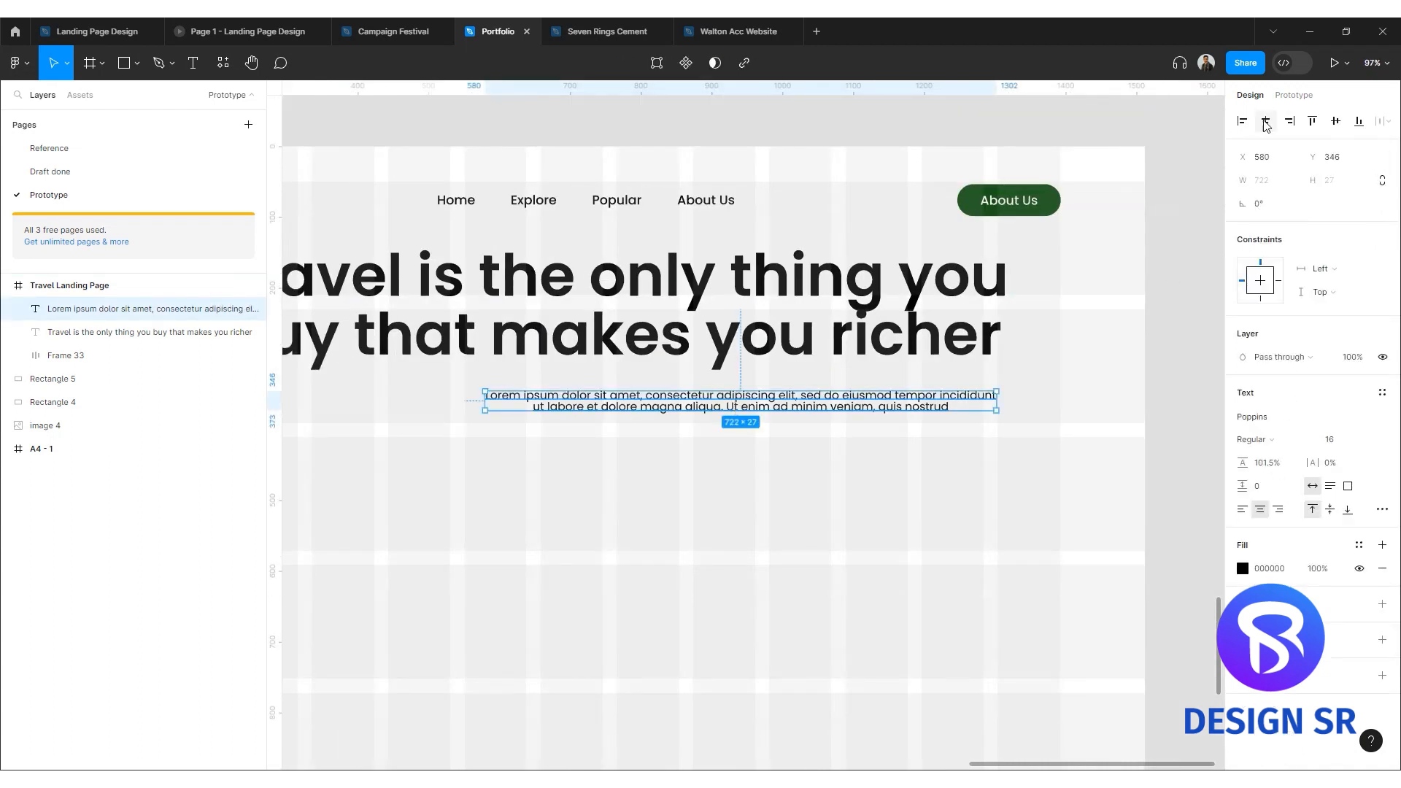
pyautogui.click(1266, 125)
pyautogui.scroll(-3, 794, 446)
# Move the headline slightly down, closer to the lorem ipsum text.
pyautogui.press('Tab')
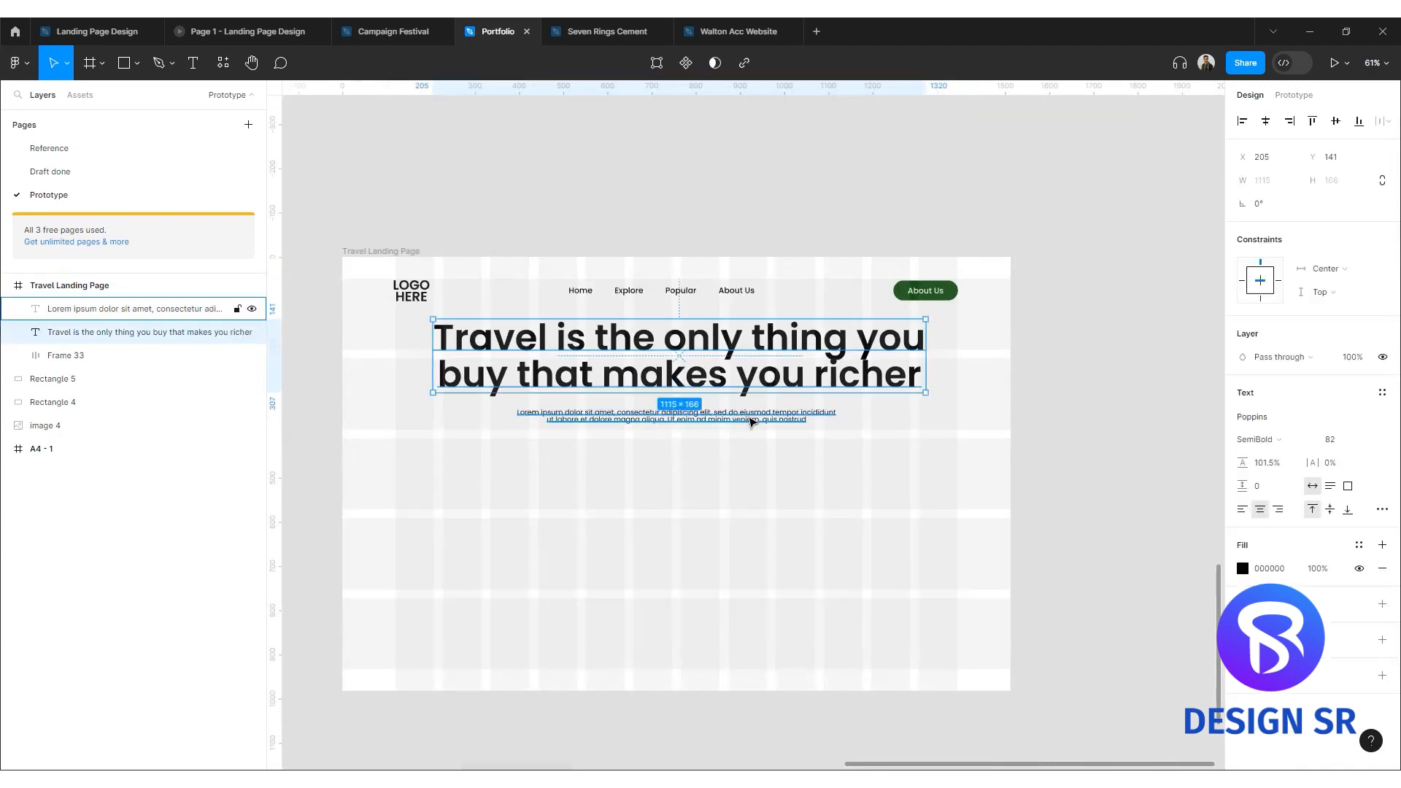
pyautogui.keyDown('shift'); pyautogui.click(752, 422); pyautogui.keyUp('shift')
pyautogui.moveTo(771, 393); pyautogui.dragTo(781, 424)
pyautogui.click(797, 459)
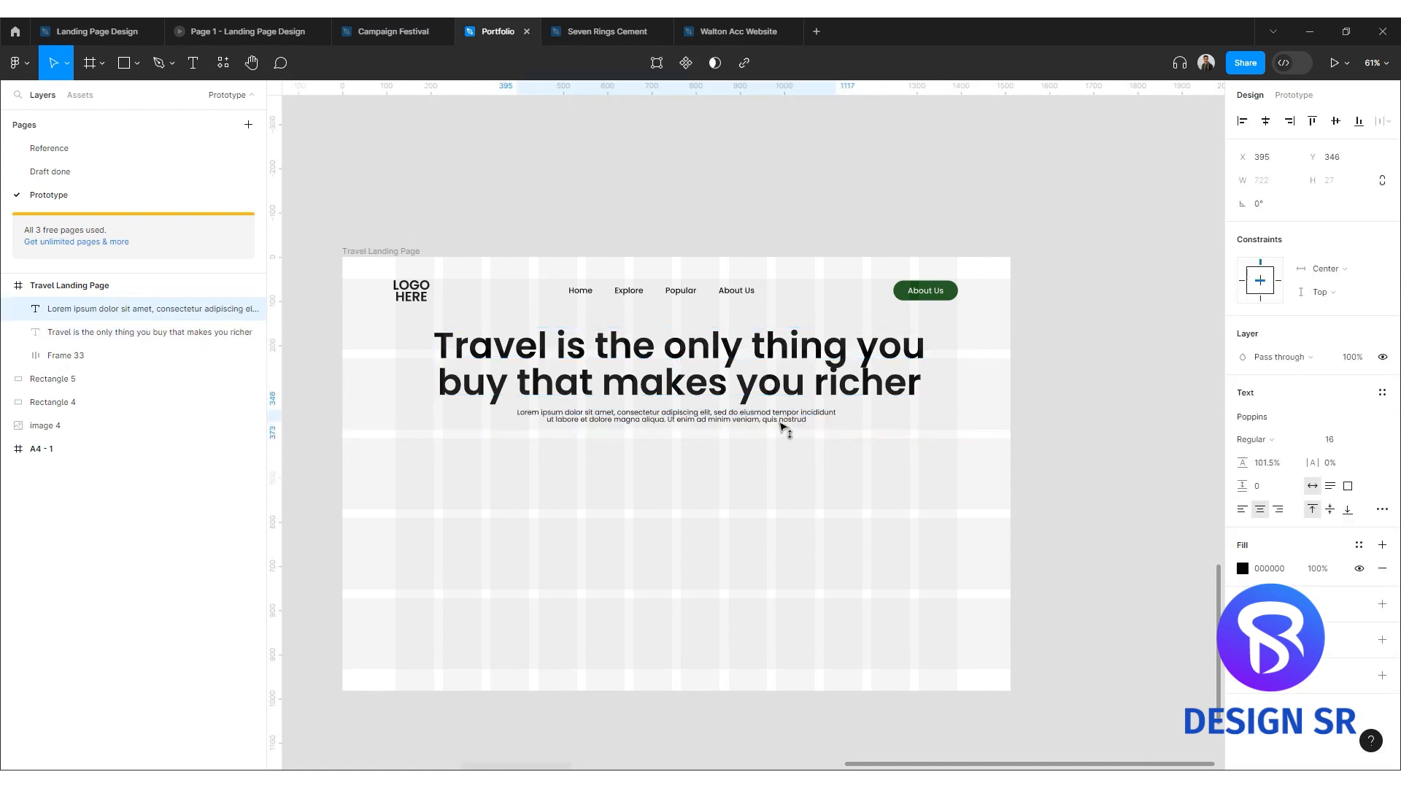
# Set the lorem ipsum text's font size to 18 and increase its line height.
pyautogui.click(1348, 445)
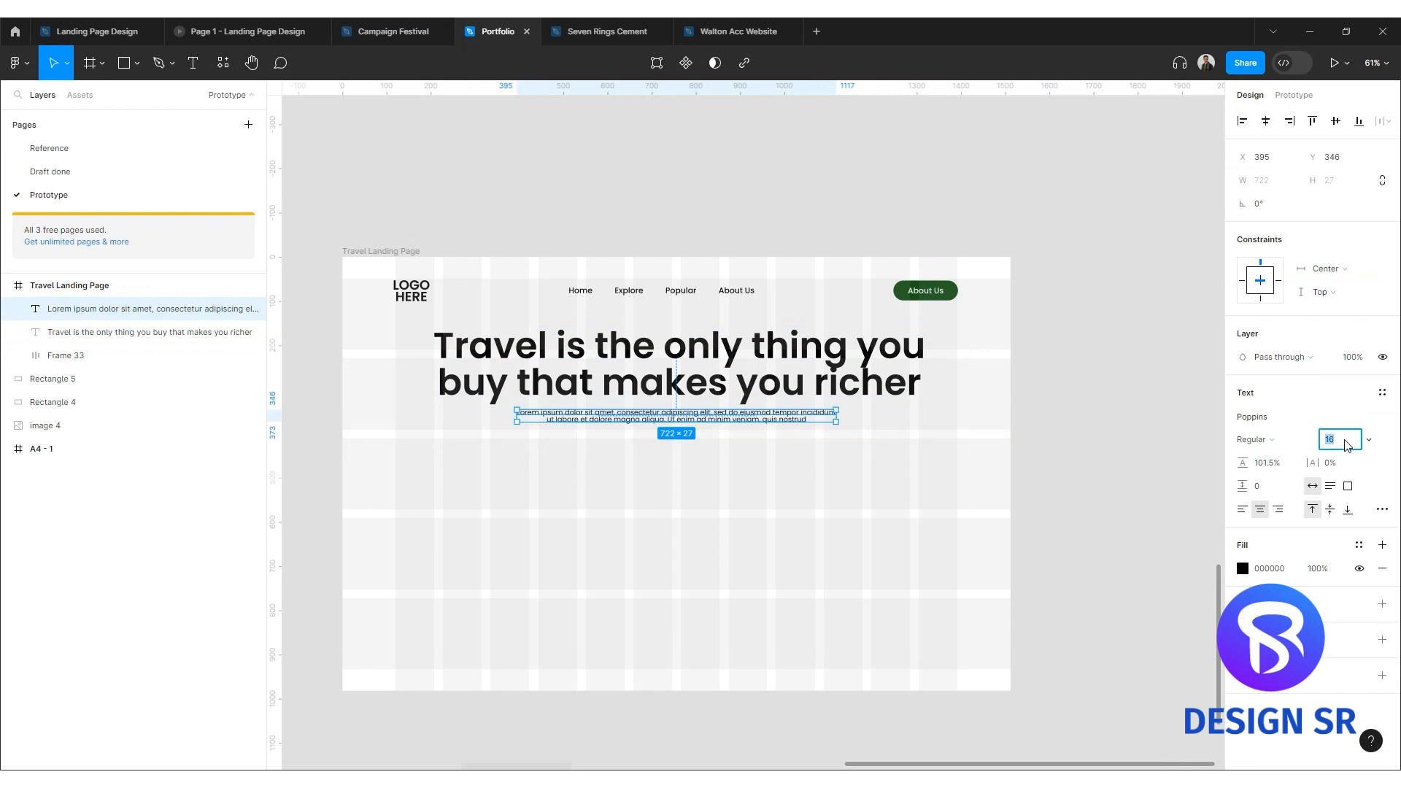
pyautogui.write('18')
pyautogui.press('Return')
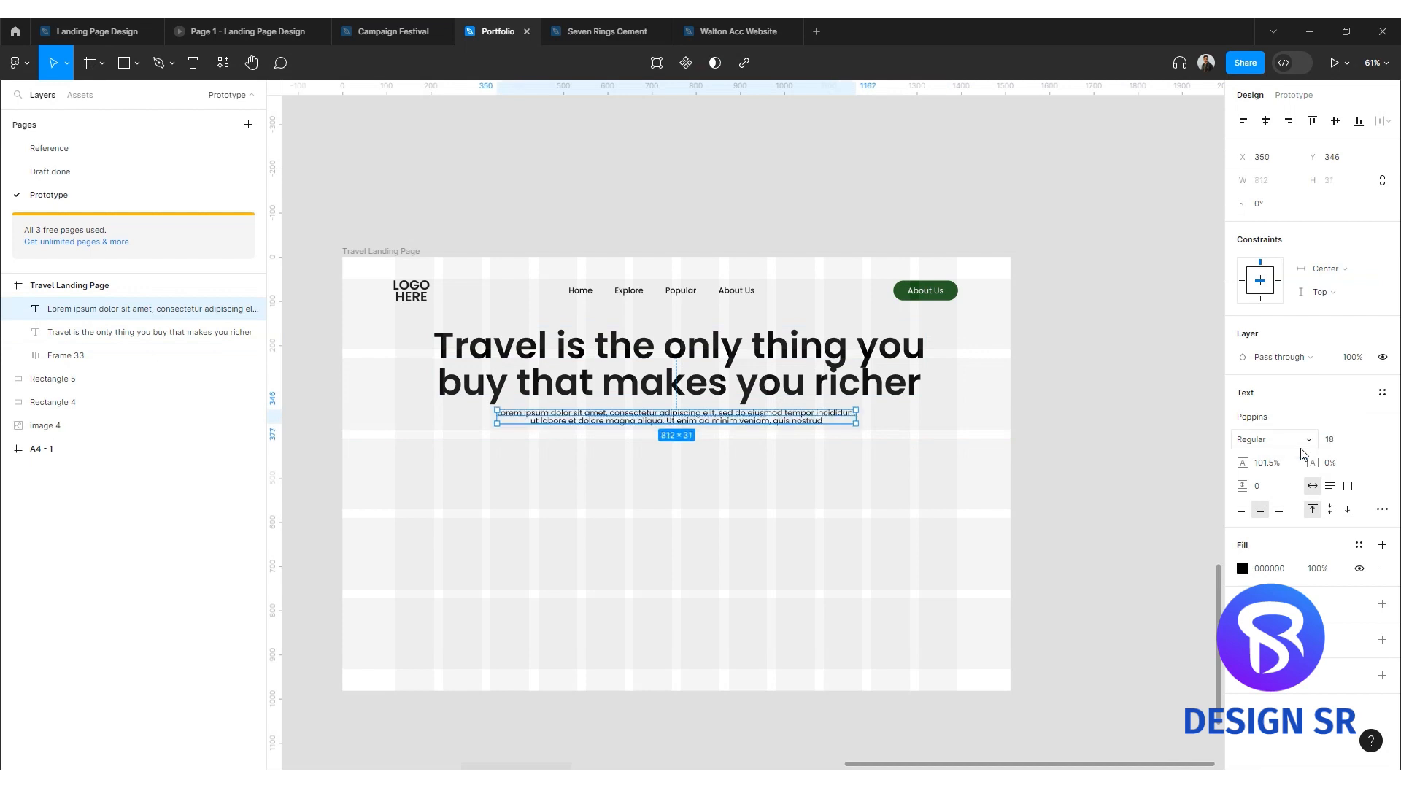
pyautogui.moveTo(1241, 464); pyautogui.dragTo(1316, 469)
pyautogui.click(820, 482)
# Set the vertical spacing between the headline and the lorem ipsum text to 30.
pyautogui.click(757, 422)
pyautogui.keyDown('ctrl'); pyautogui.scroll(5, 757, 422); pyautogui.keyUp('ctrl')
pyautogui.keyDown('shift'); pyautogui.click(620, 365); pyautogui.keyUp('shift')
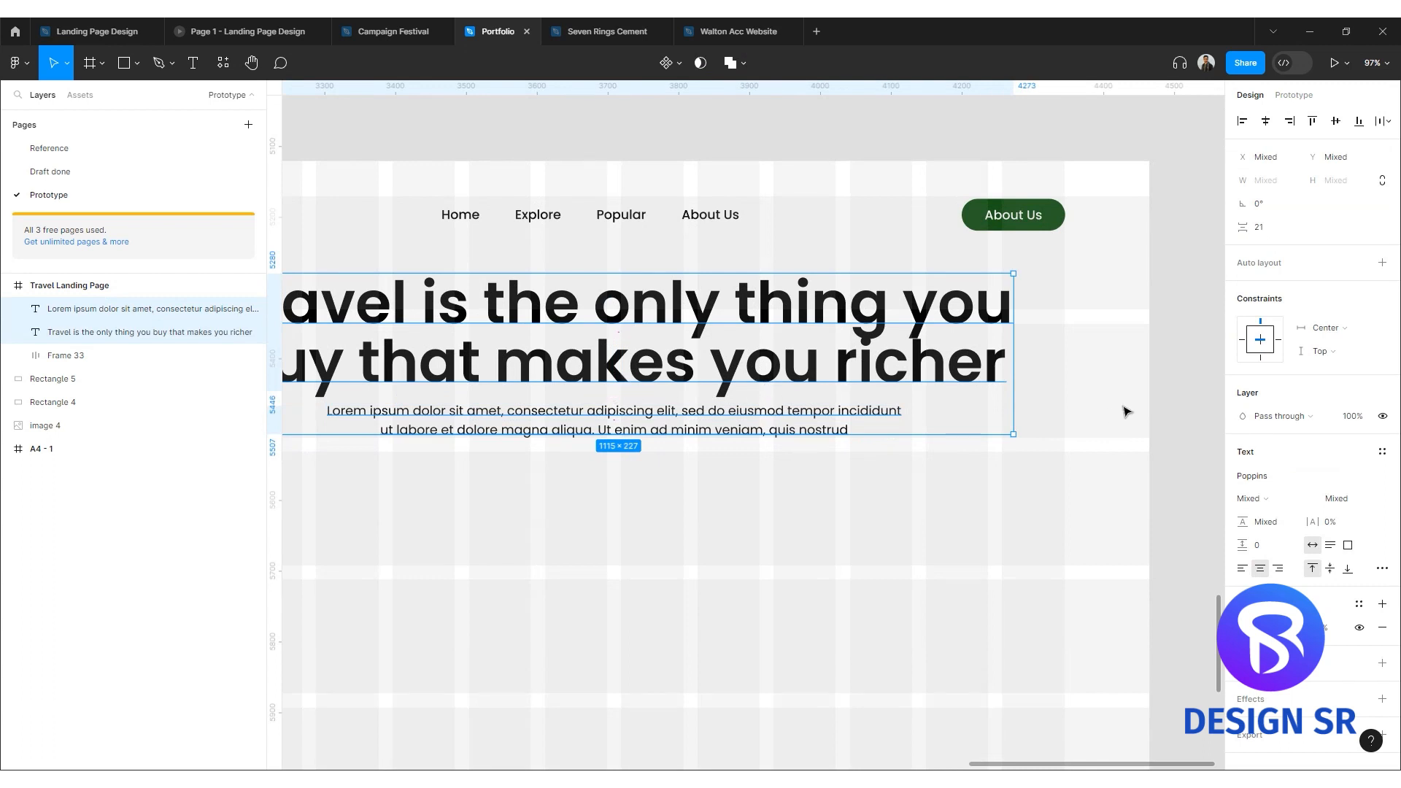
pyautogui.click(1278, 232)
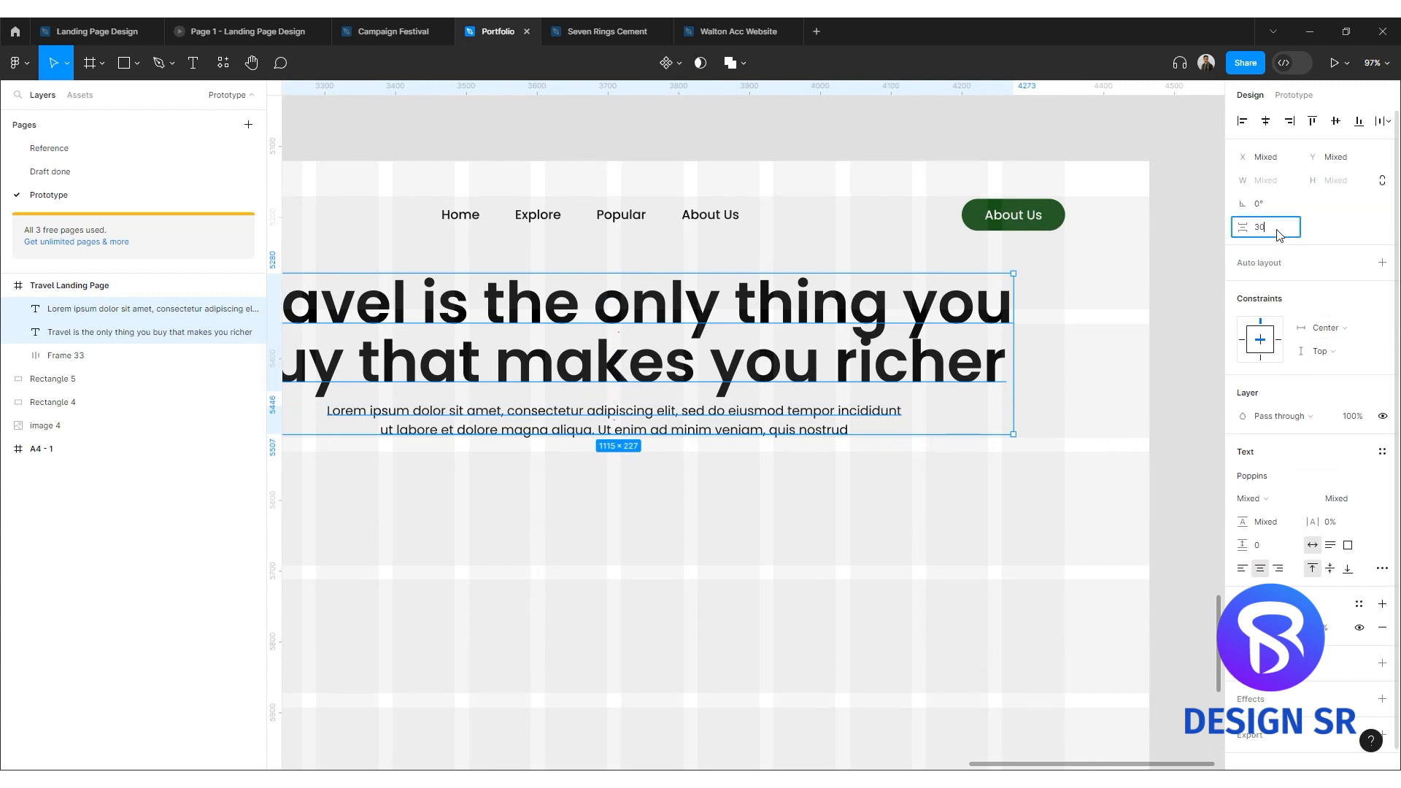
pyautogui.write('30')
pyautogui.press('Return')
# Combine the headline and the lorem ipsum text into one vertical auto layout, centred horizontally in the frame.
pyautogui.keyDown('ctrl'); pyautogui.scroll(-3, 532, 450); pyautogui.keyUp('ctrl')
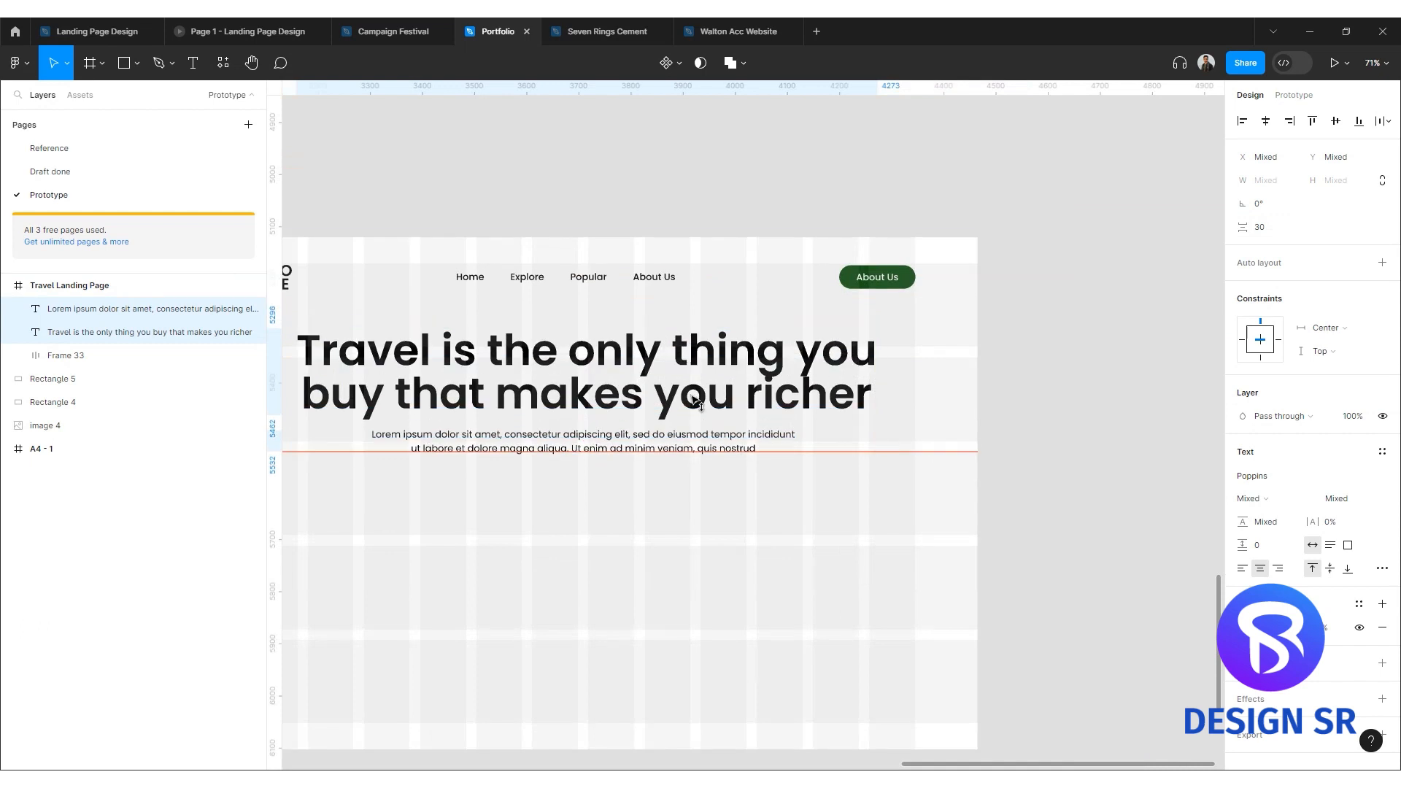
pyautogui.hscroll(-5, 695, 400)
pyautogui.hotkey('shift', 'a')
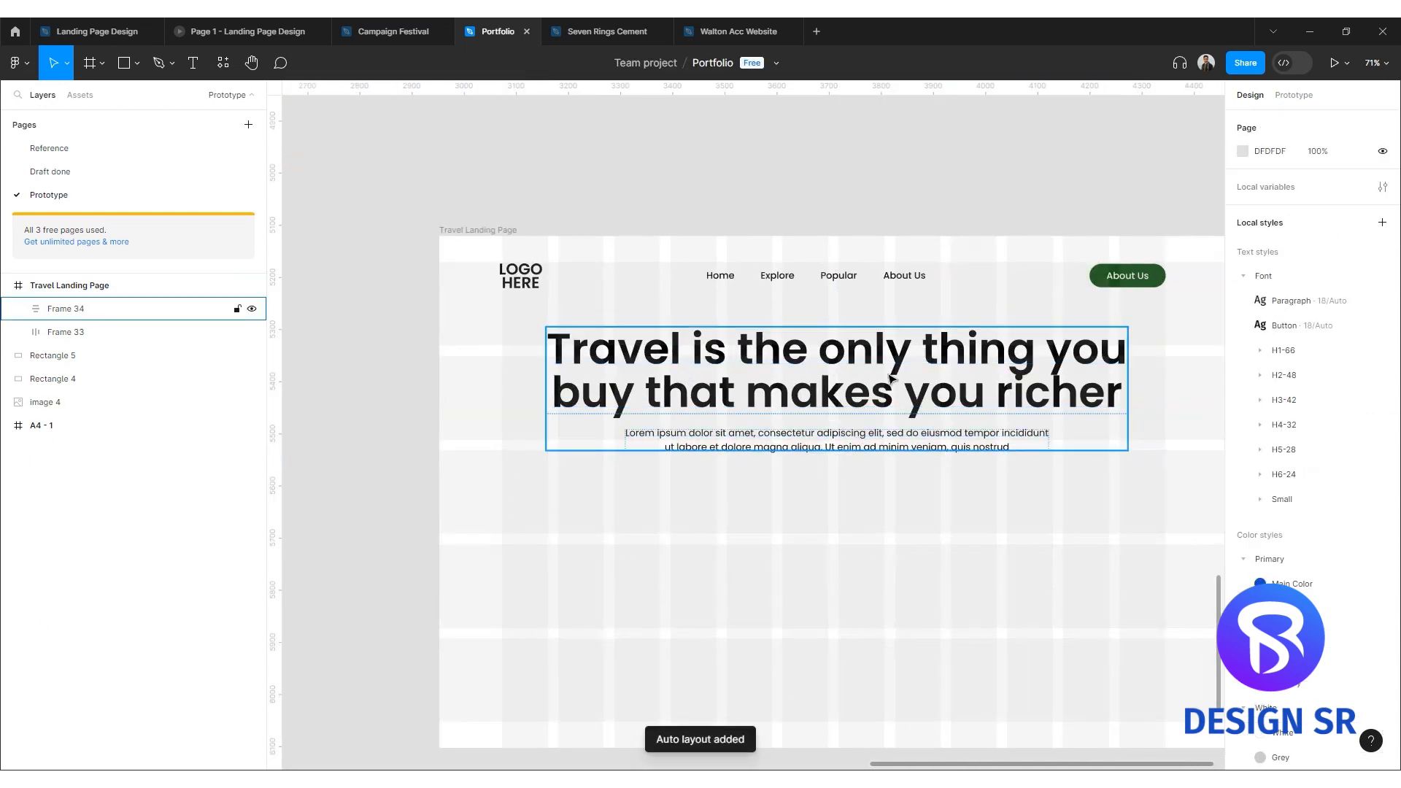
pyautogui.click(958, 189)
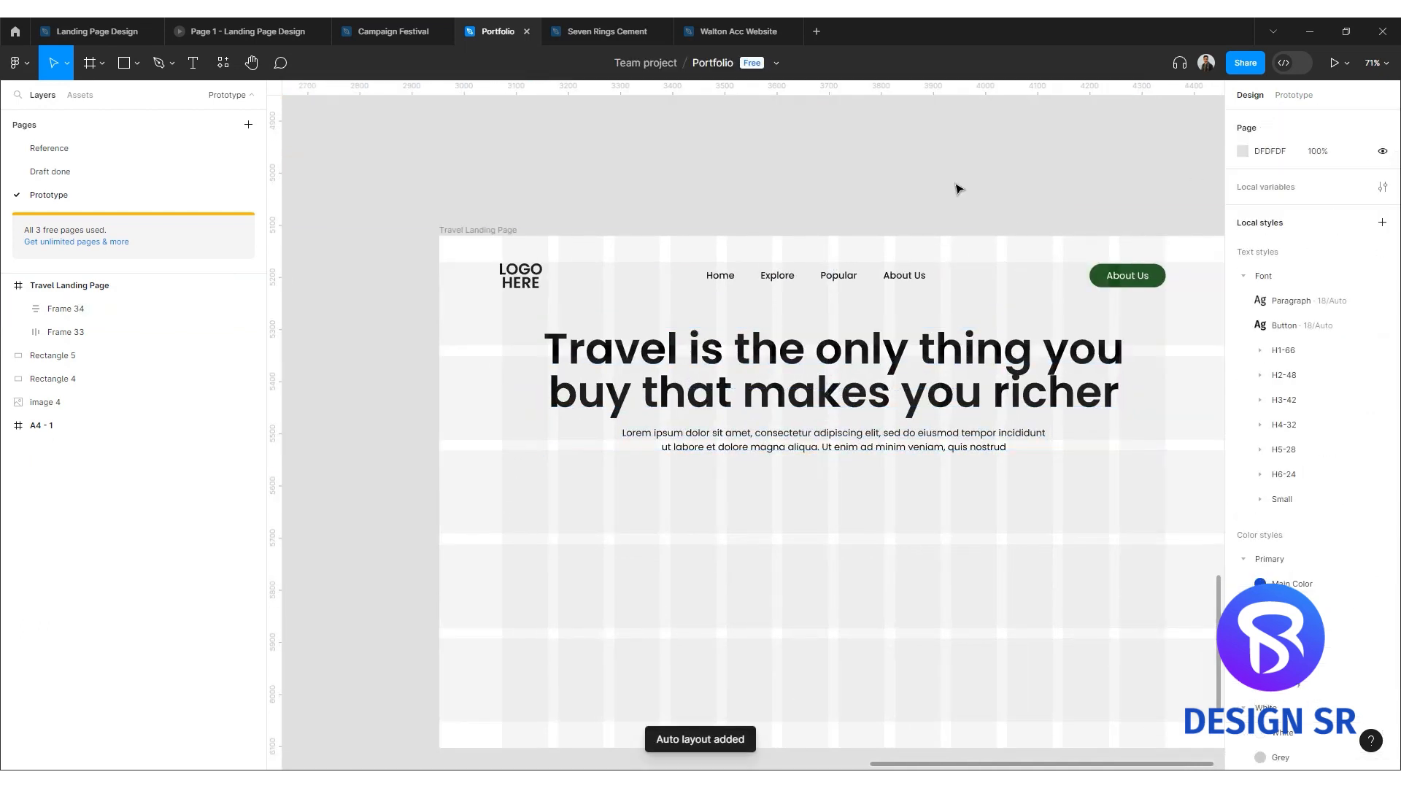
# Move the header row down to Y 60.
pyautogui.click(898, 268)
pyautogui.hotkey('shift', 'Down')
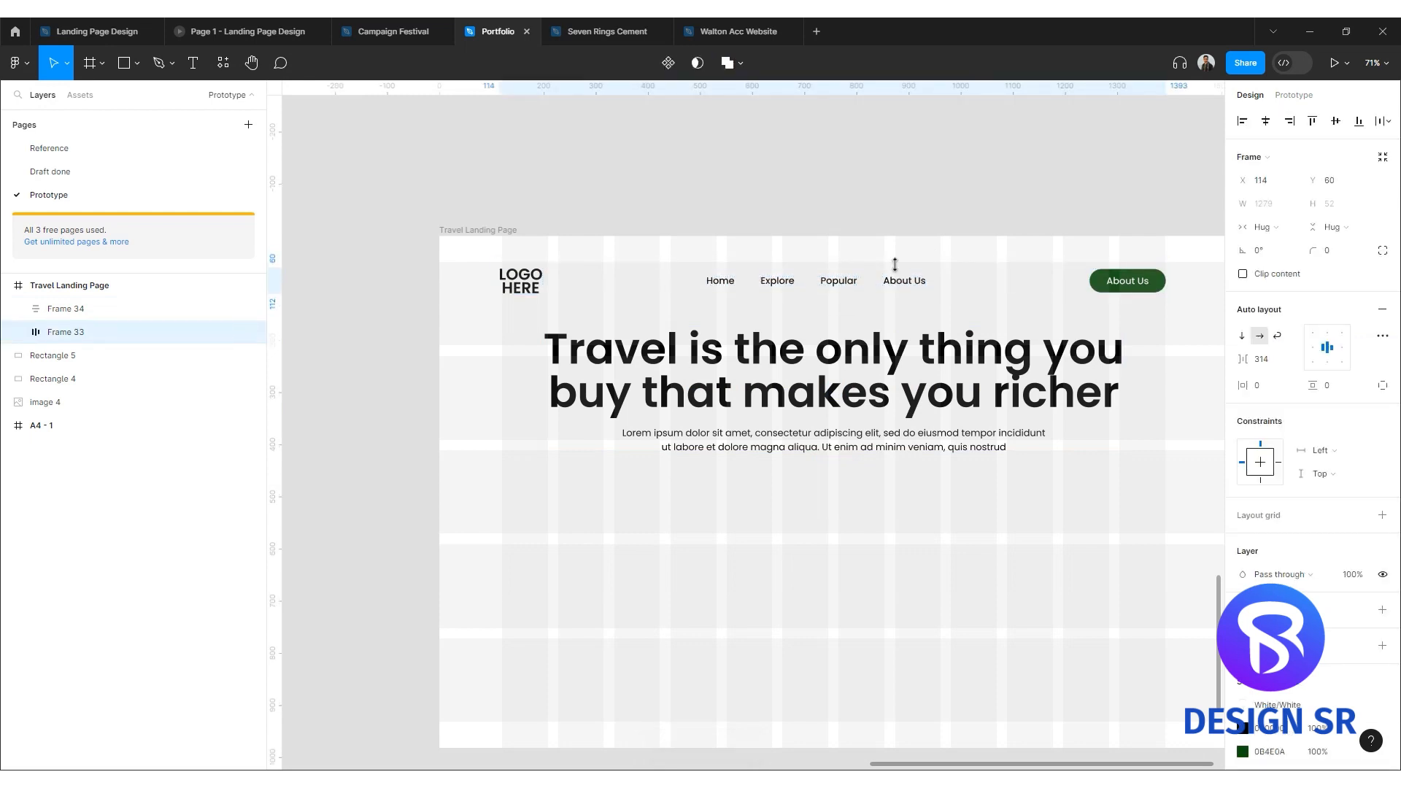
pyautogui.click(840, 199)
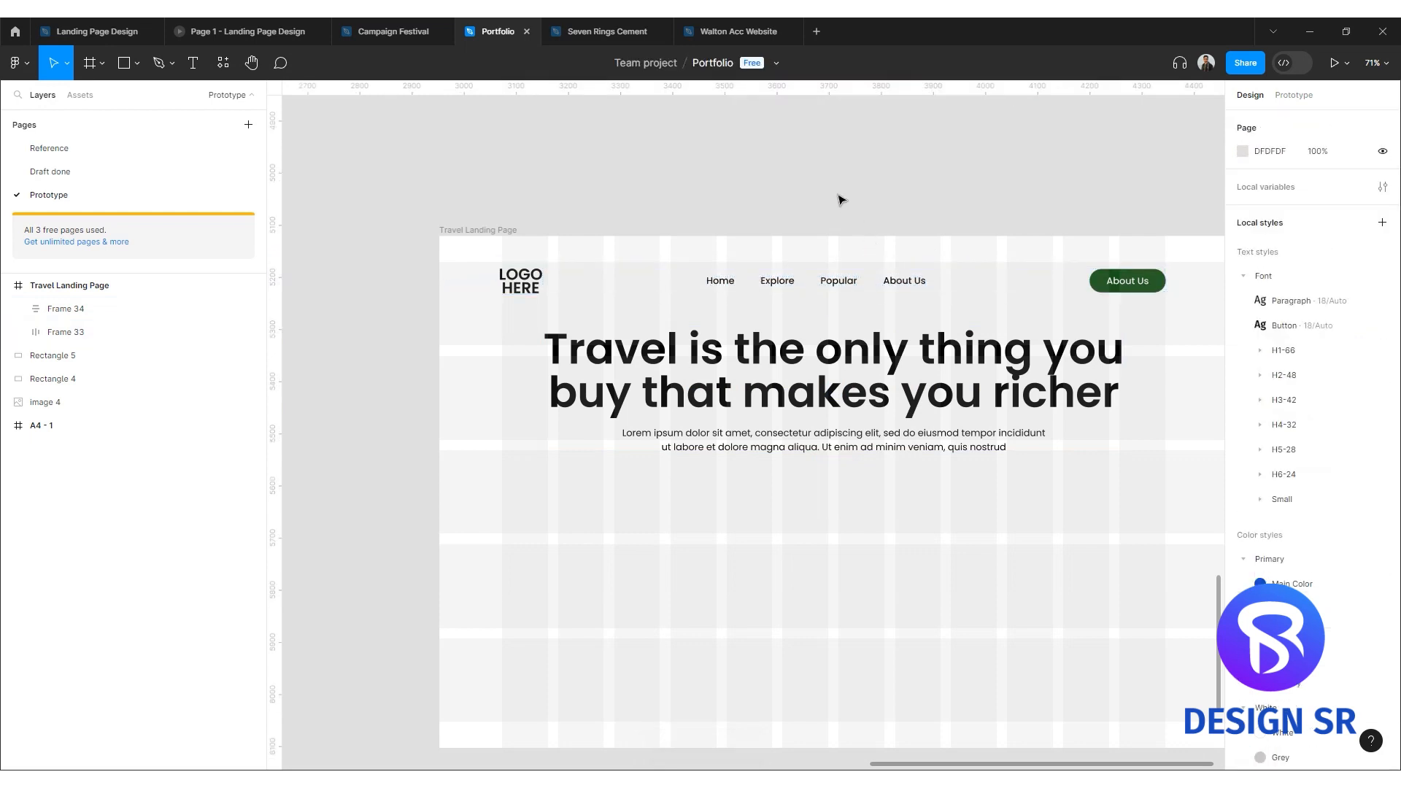
pyautogui.click(510, 229)
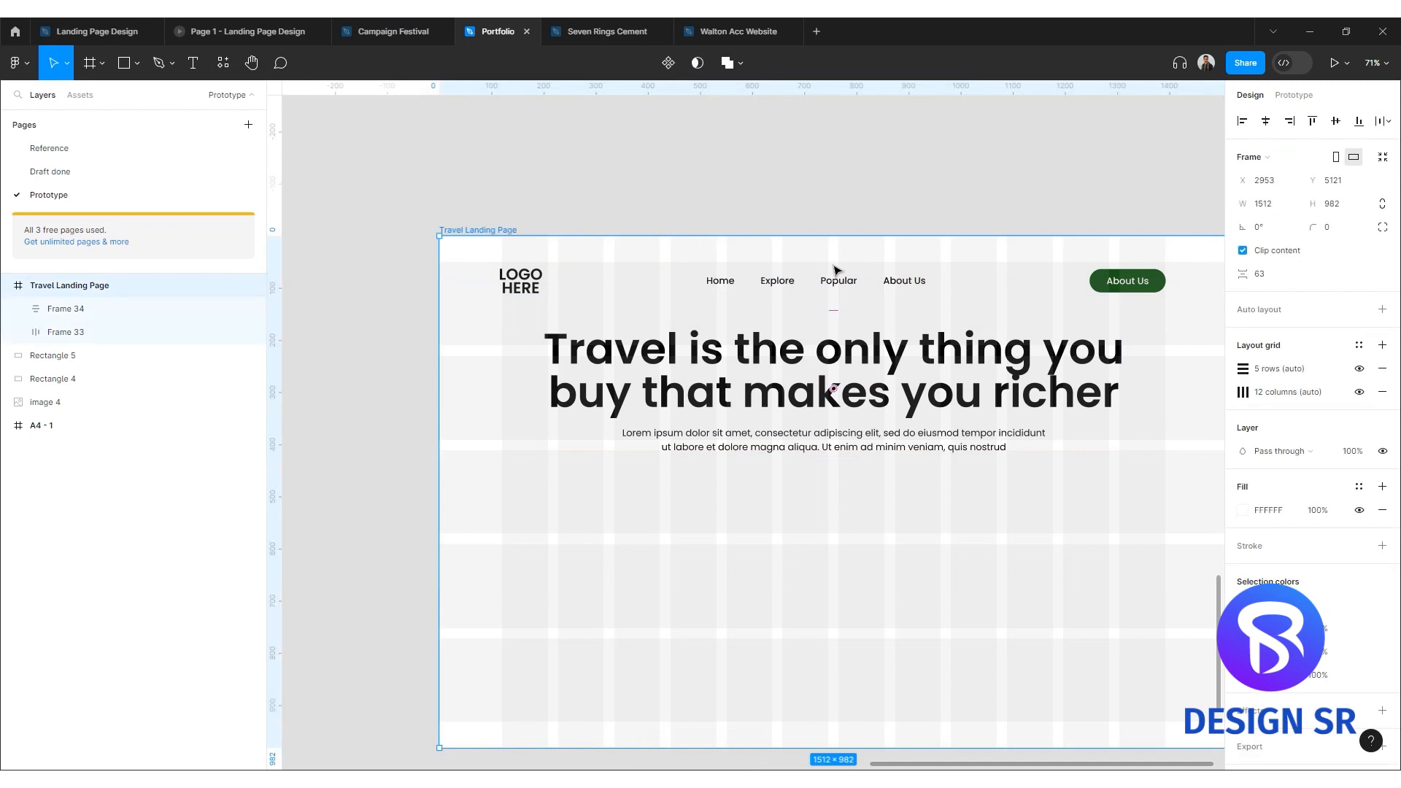
pyautogui.click(847, 223)
pyautogui.scroll(-2, 846, 223)
pyautogui.moveTo(973, 213); pyautogui.dragTo(852, 207)
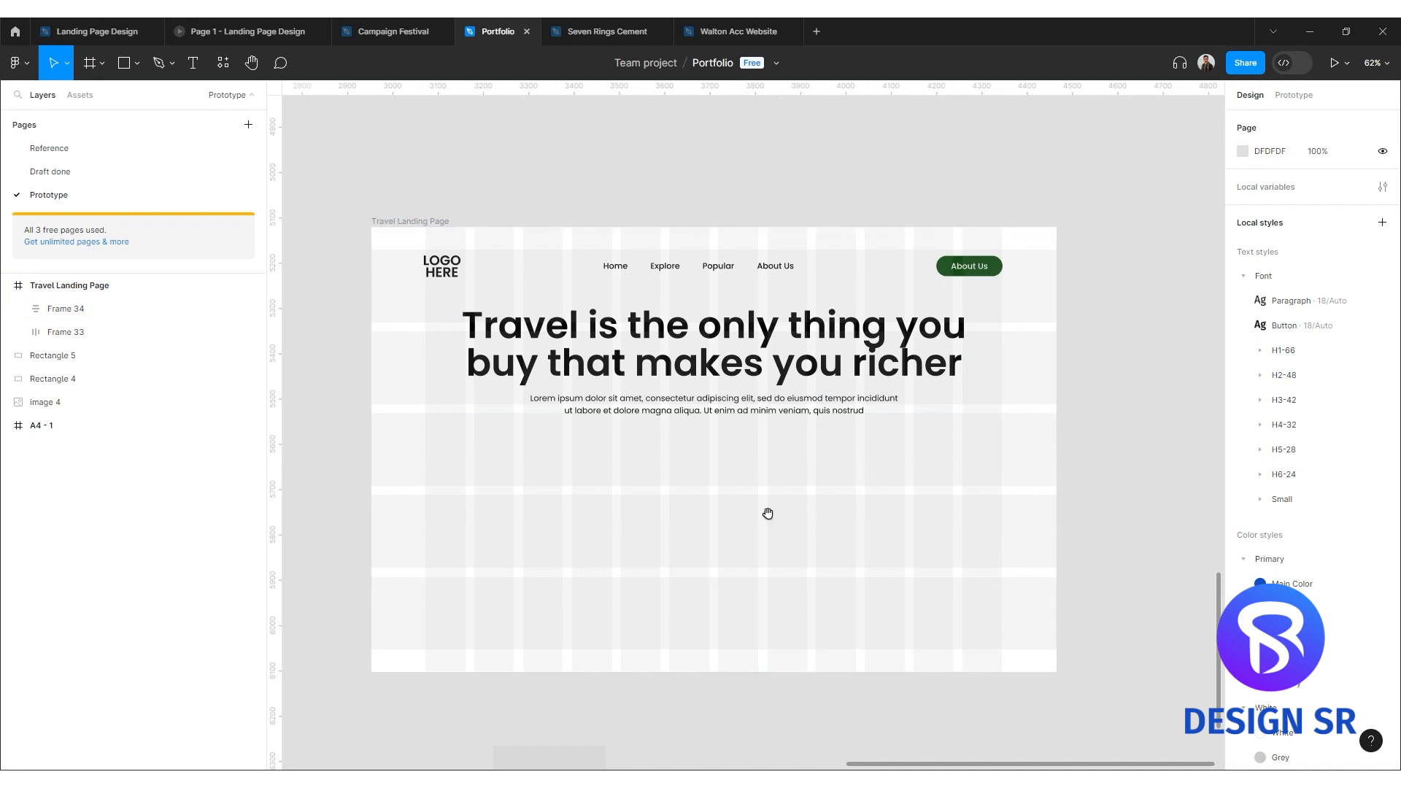
pyautogui.scroll(-1, 752, 482)
pyautogui.scroll(2, 839, 419)
# Copy the green About Us button from the header and place two copies side by side below the lorem ipsum text.
pyautogui.click(1005, 196)
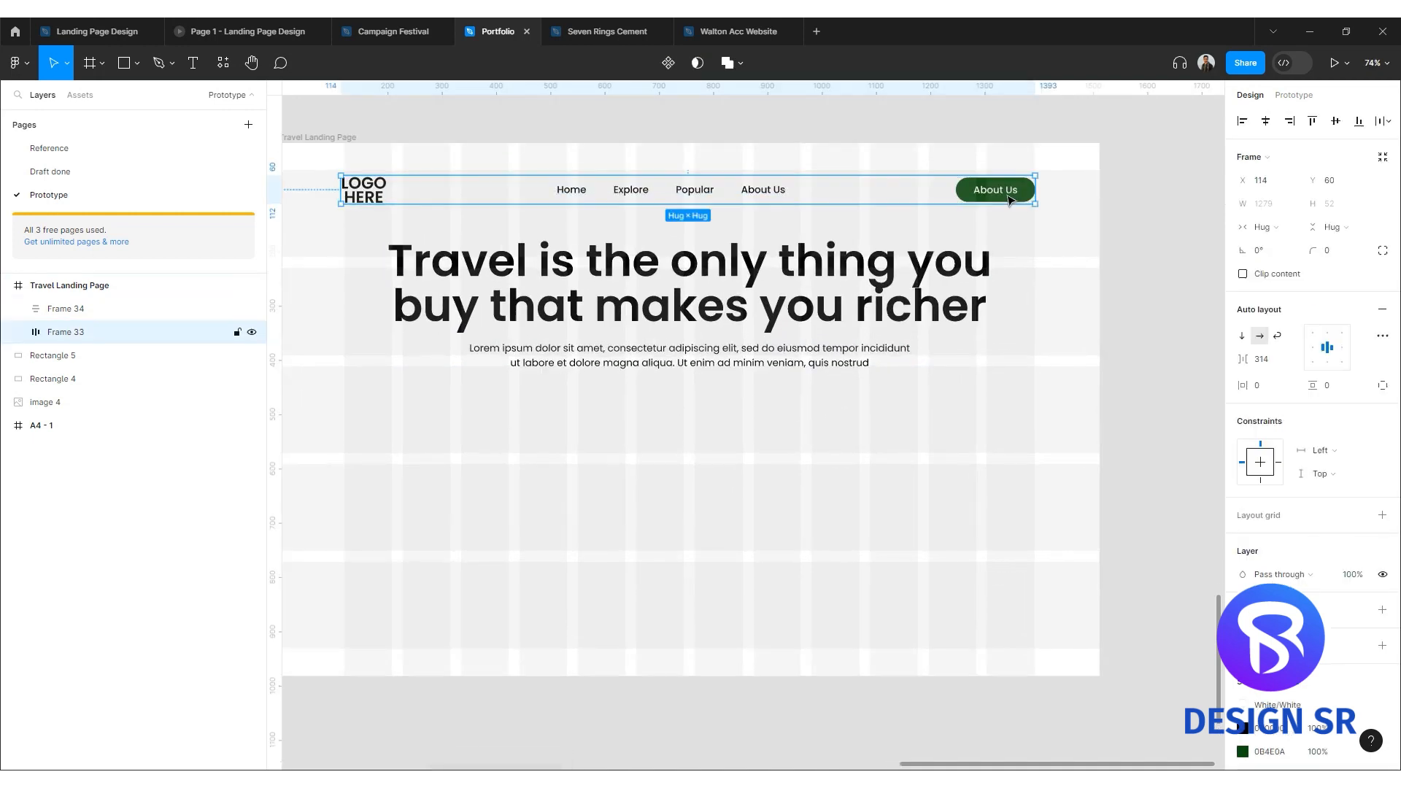
pyautogui.click(1039, 292)
pyautogui.doubleClick(1005, 195)
pyautogui.moveTo(998, 189); pyautogui.dragTo(743, 396)
pyautogui.click(665, 480)
pyautogui.scroll(3, 591, 407)
pyautogui.click(730, 417)
# Combine the two green buttons below the text into one horizontal auto layout with 25 spacing and centre it in the frame.
pyautogui.click(721, 396)
pyautogui.keyDown('shift'); pyautogui.click(615, 398); pyautogui.keyUp('shift')
pyautogui.hotkey('shift', 'a')
pyautogui.click(1266, 121)
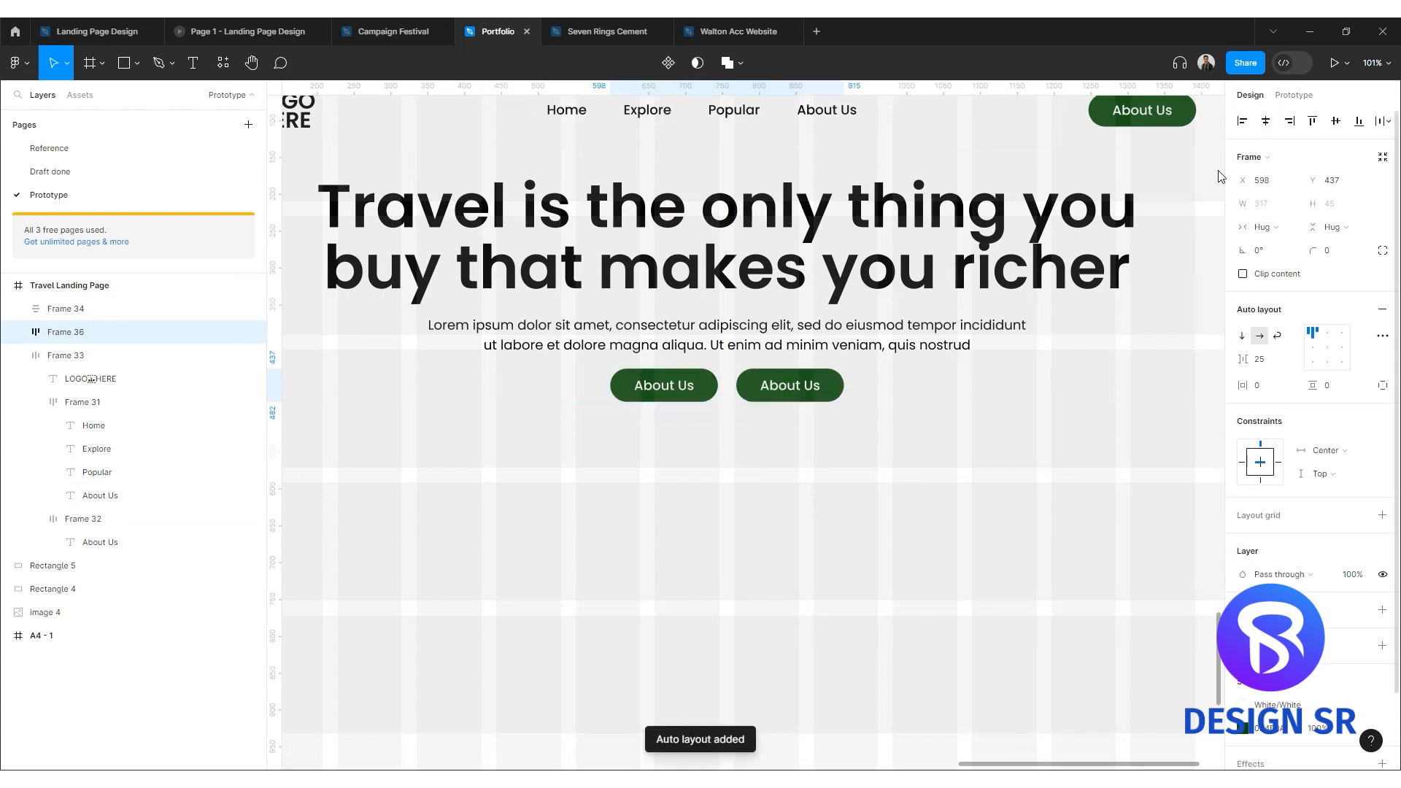
# Give the second About Us button below the text the White fill style and a Tertiary stroke.
pyautogui.click(904, 519)
pyautogui.scroll(3, 839, 522)
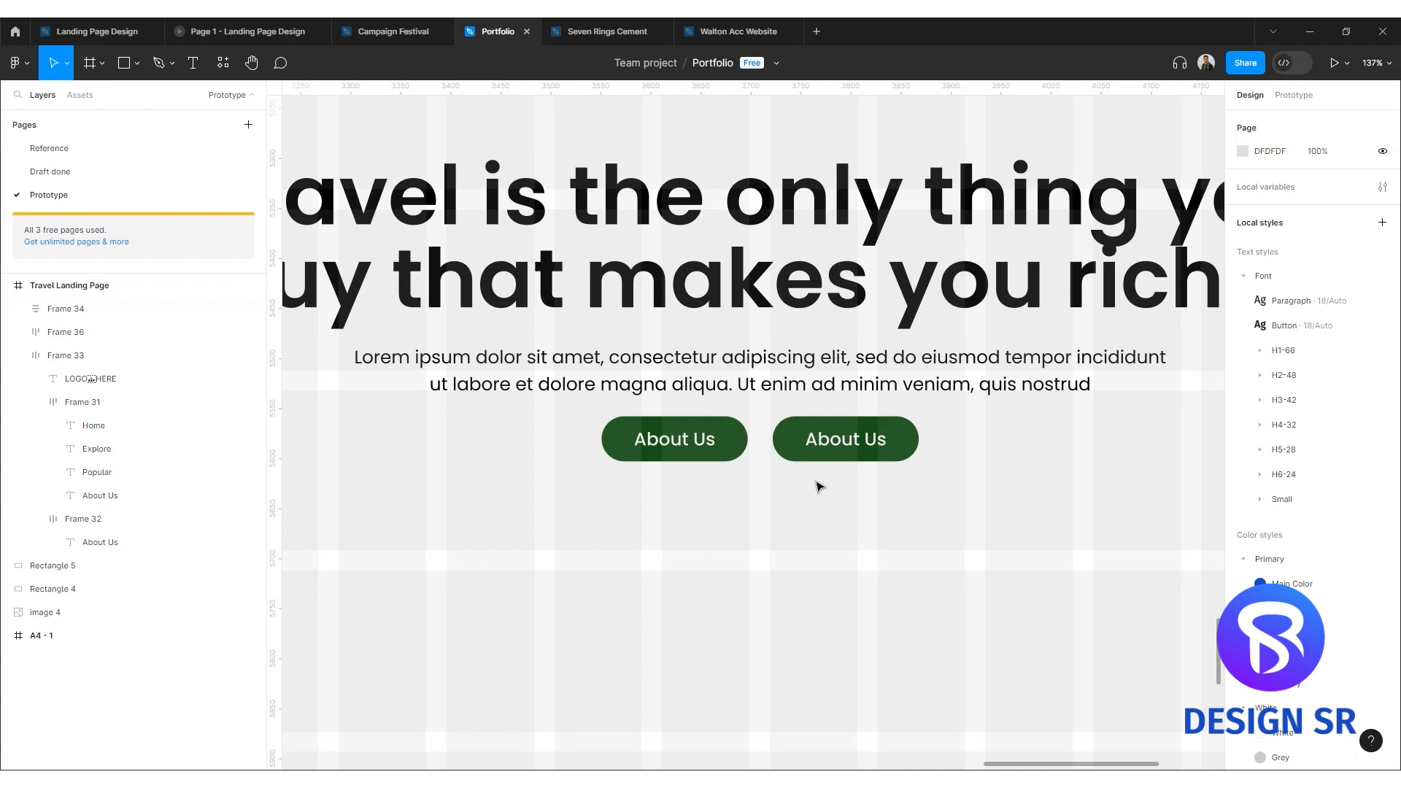
pyautogui.click(760, 453)
pyautogui.scroll(2, 704, 446)
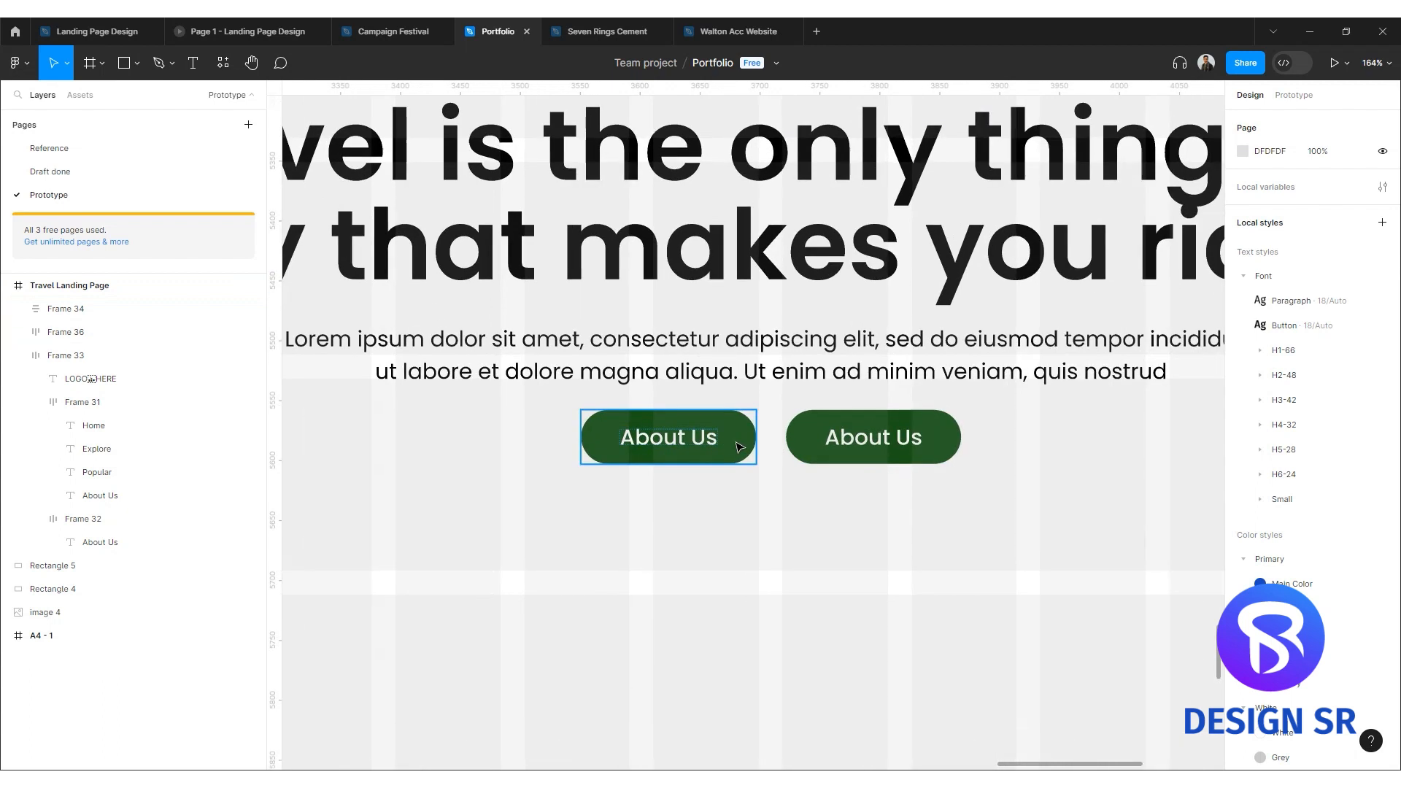
pyautogui.click(742, 447)
pyautogui.click(832, 446)
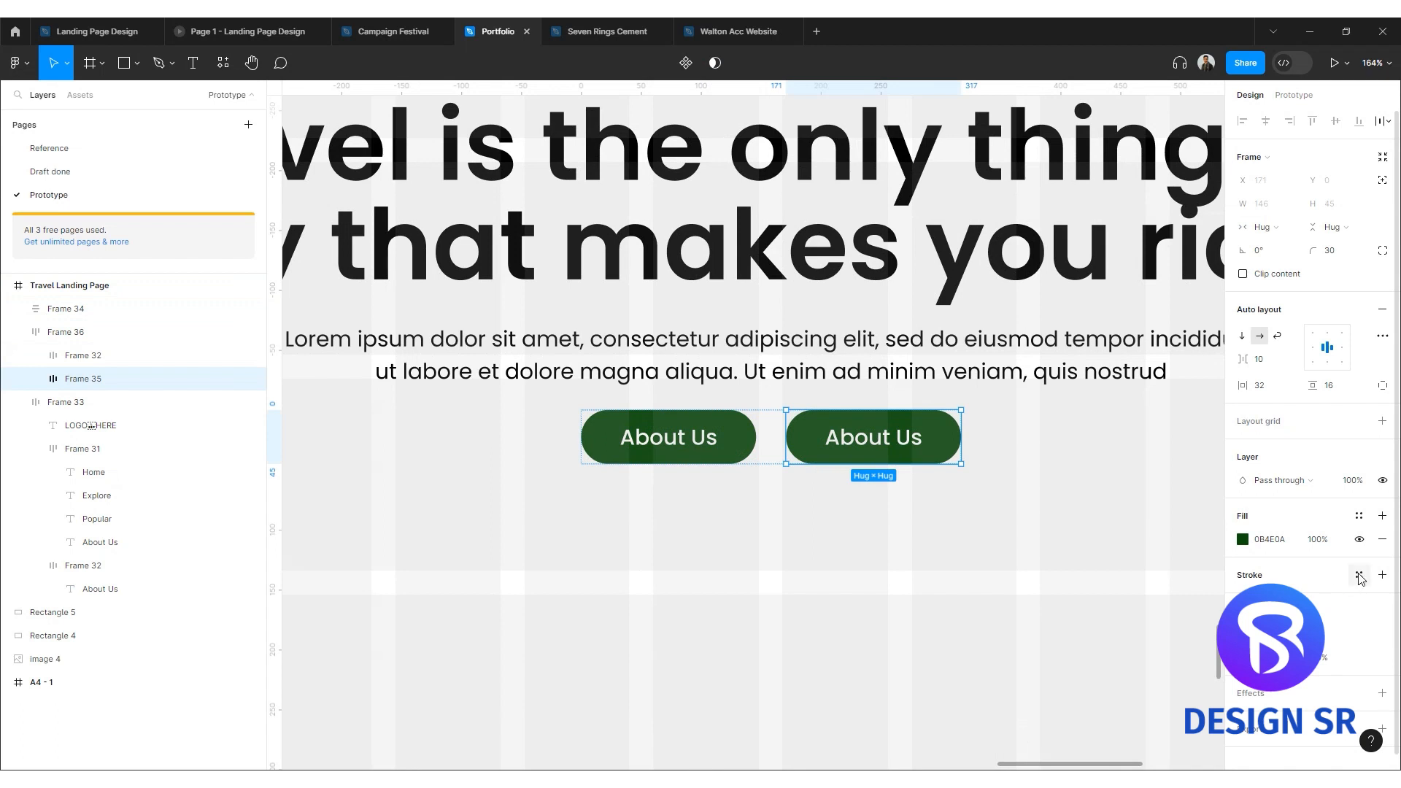
pyautogui.click(1359, 577)
pyautogui.click(1096, 669)
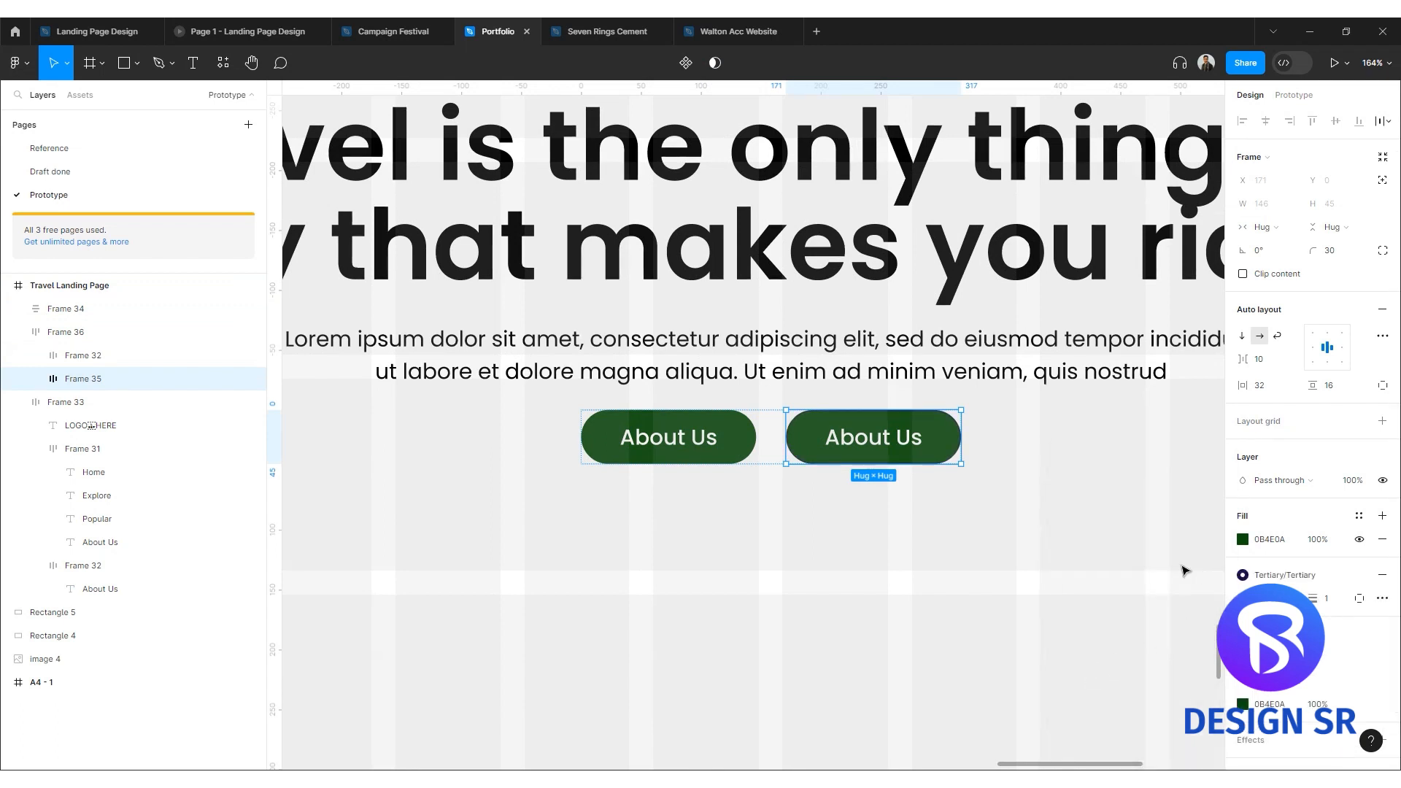
pyautogui.click(1356, 522)
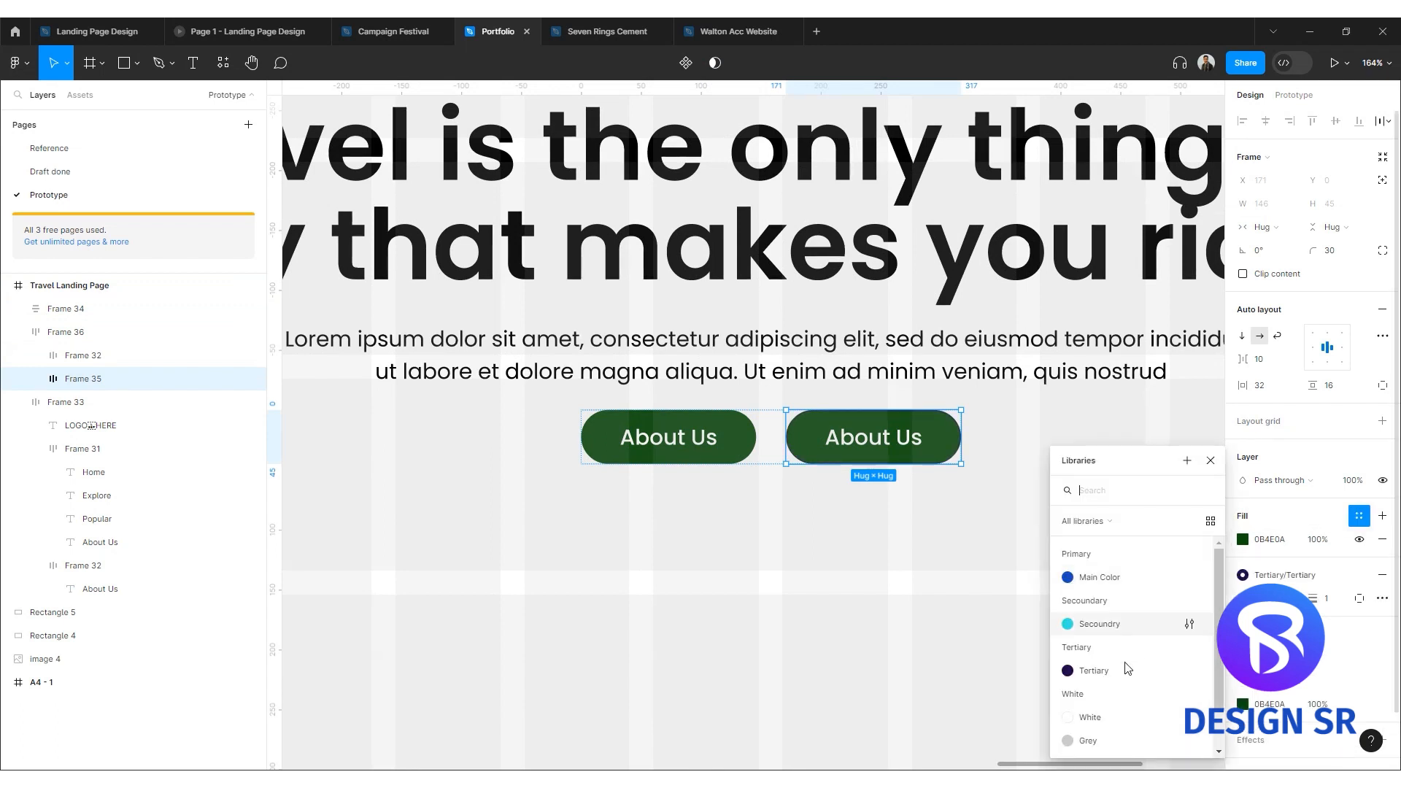
pyautogui.click(1097, 719)
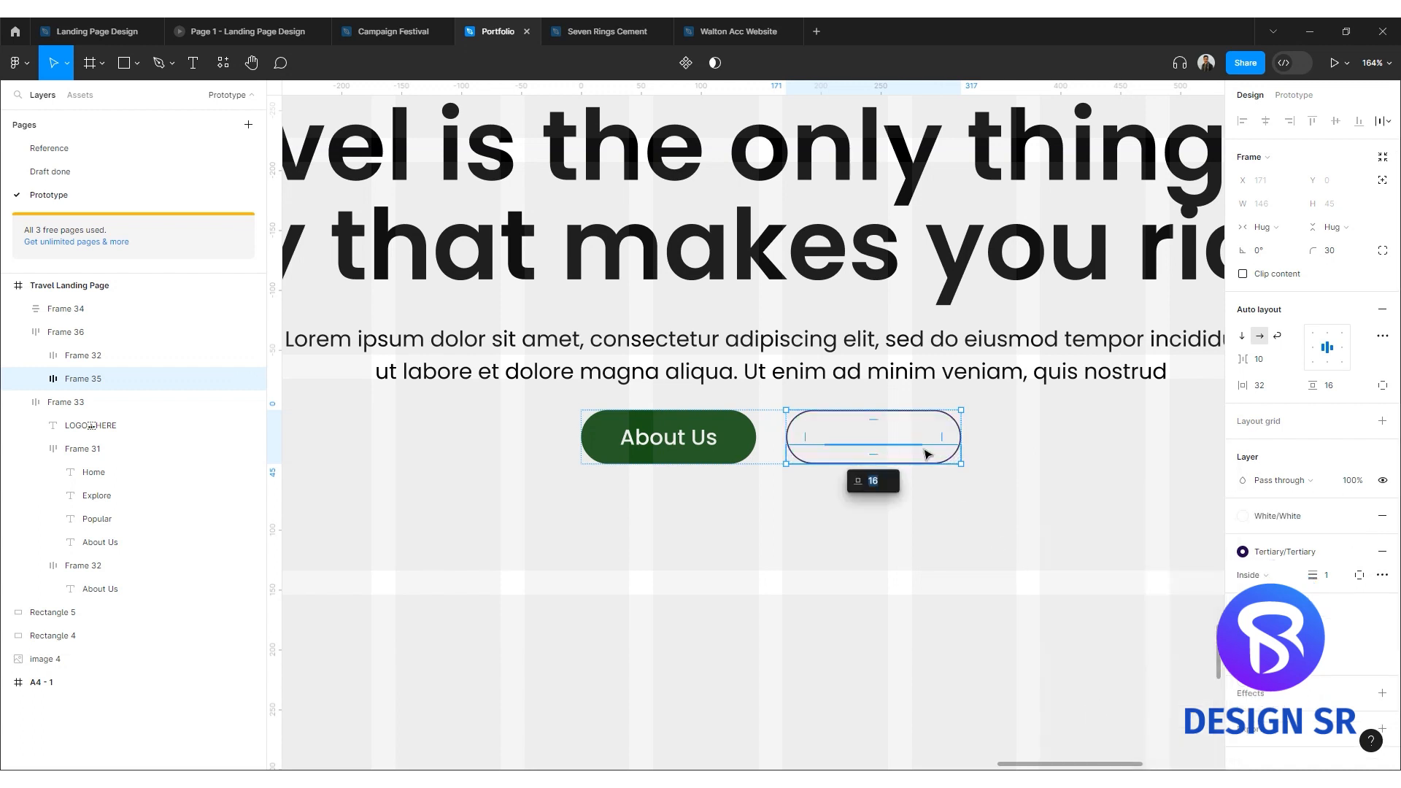
pyautogui.press('Escape')
# Detach the White style from the outlined button's label and recolour it with the green 0B4E0A sampled from the first button.
pyautogui.click(909, 440)
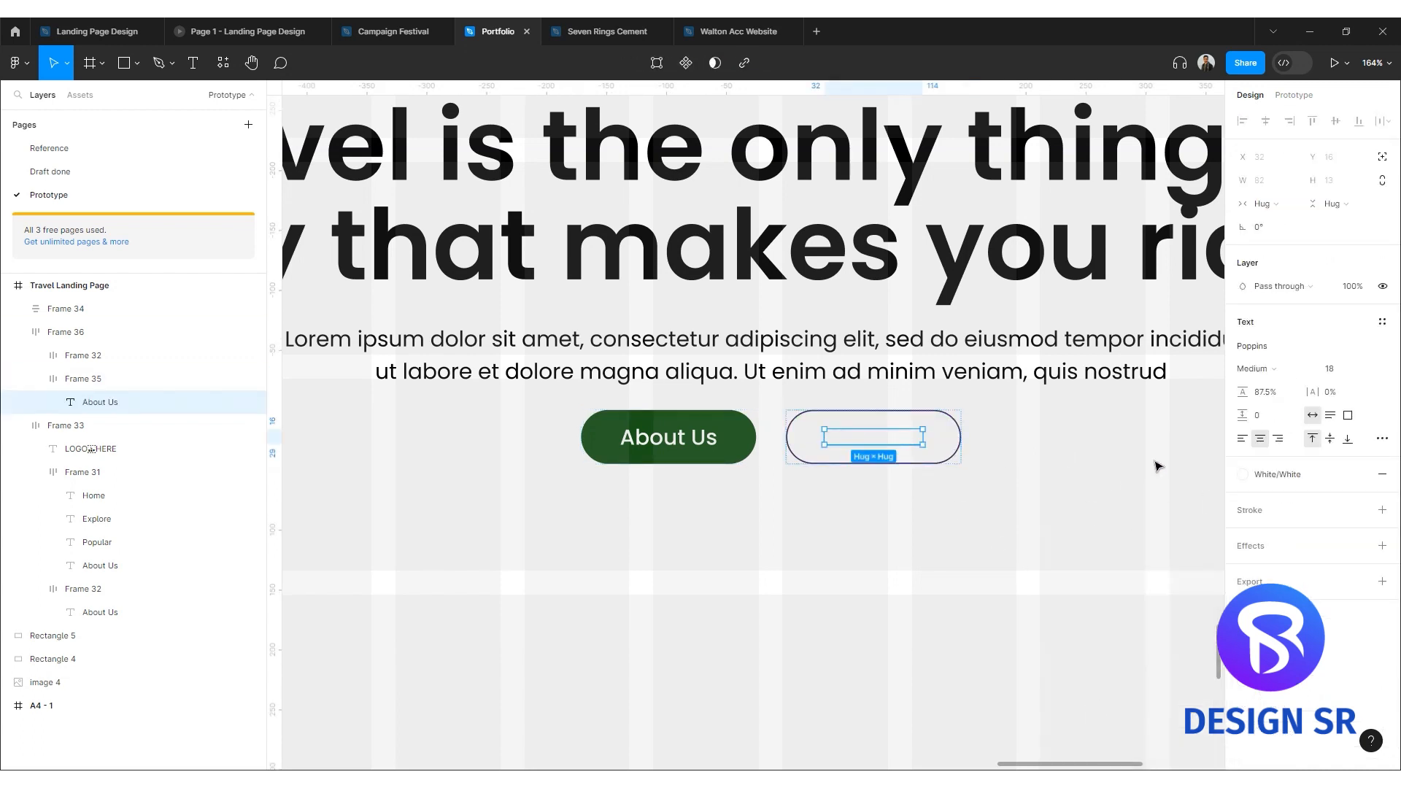
pyautogui.click(1311, 476)
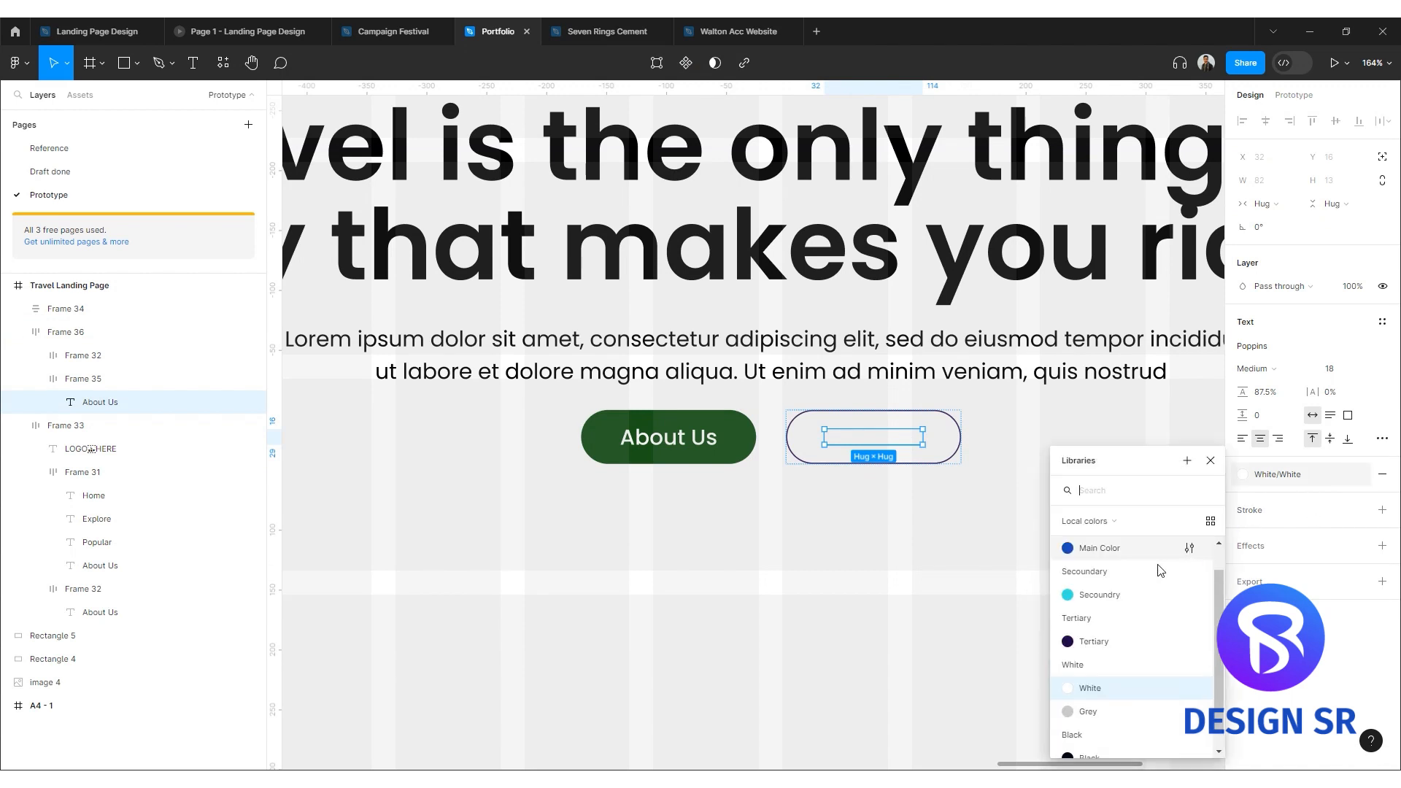
pyautogui.click(1183, 437)
pyautogui.click(908, 438)
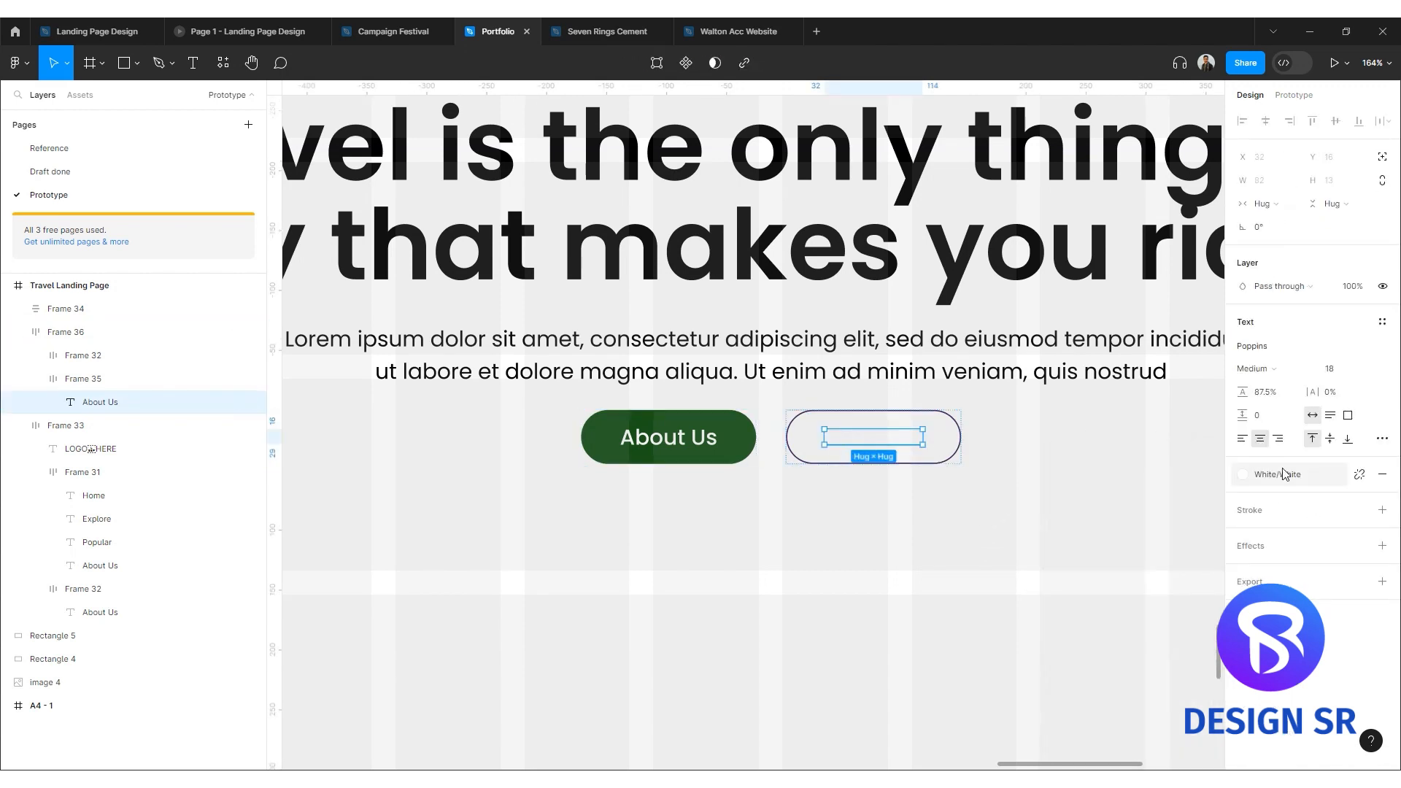
pyautogui.click(1360, 475)
pyautogui.click(1251, 502)
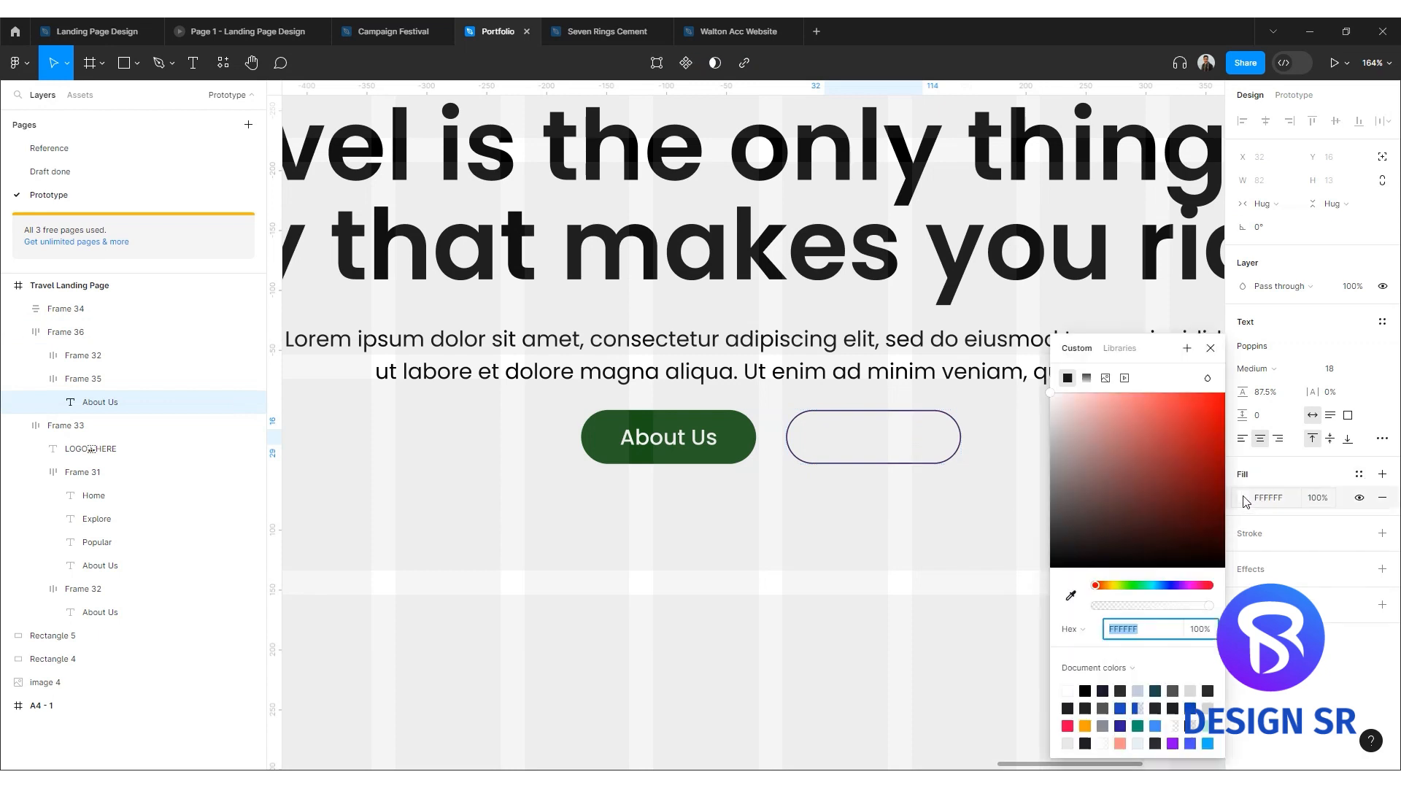
pyautogui.click(1071, 596)
pyautogui.click(737, 419)
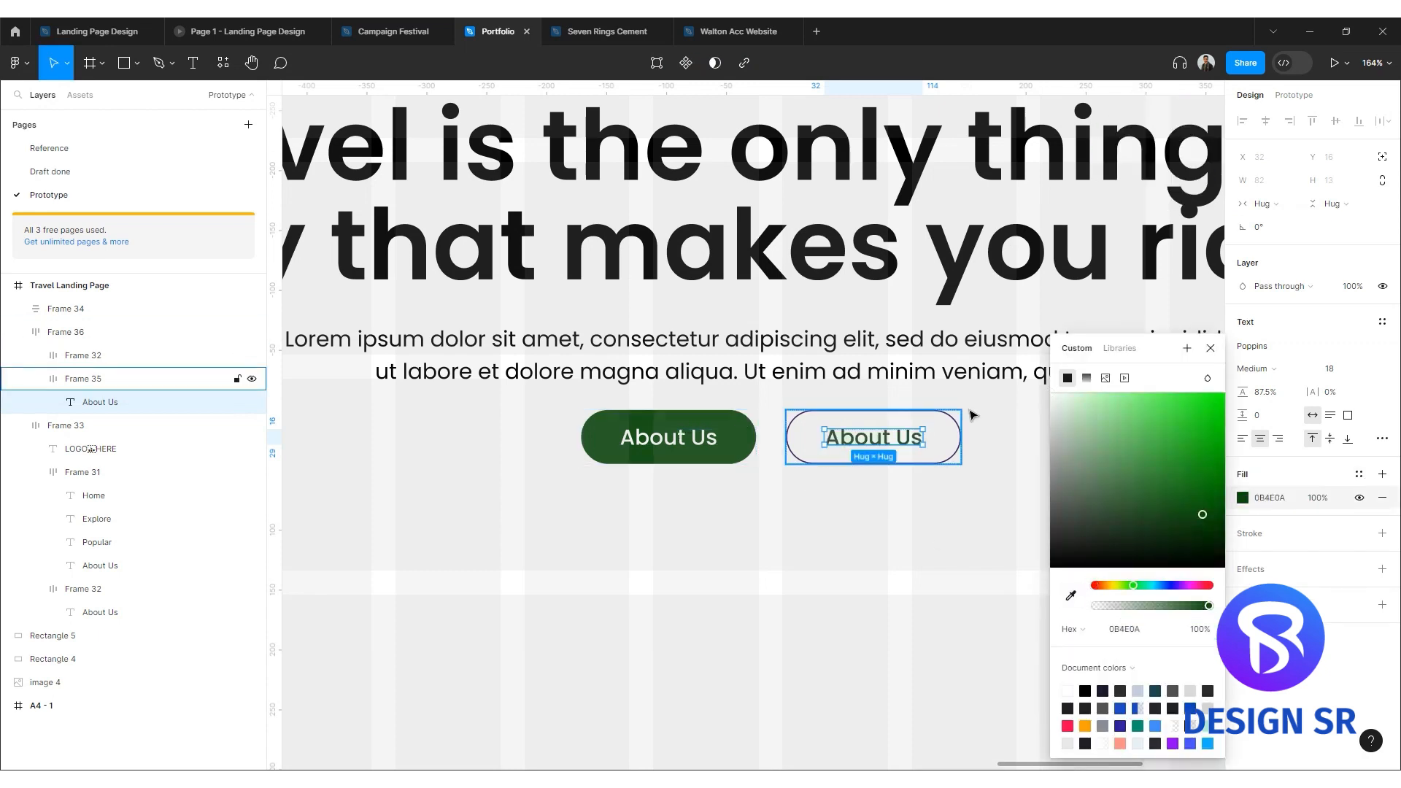
pyautogui.press('Escape')
pyautogui.click(1100, 487)
# Detach the outlined button's stroke style and set its colour to the green 0B4E0A sampled from the neighbouring button.
pyautogui.scroll(3, 945, 458)
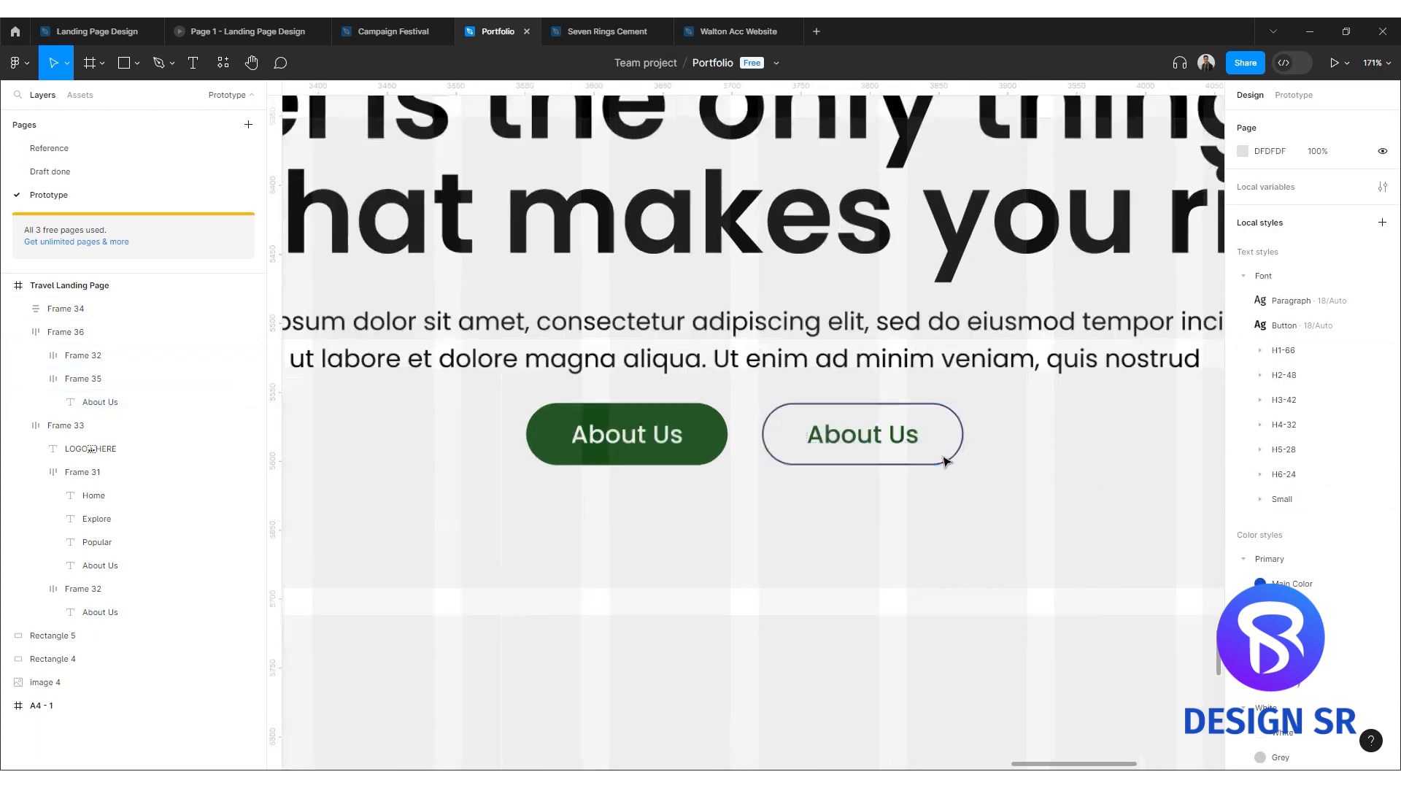
pyautogui.click(949, 443)
pyautogui.click(1359, 551)
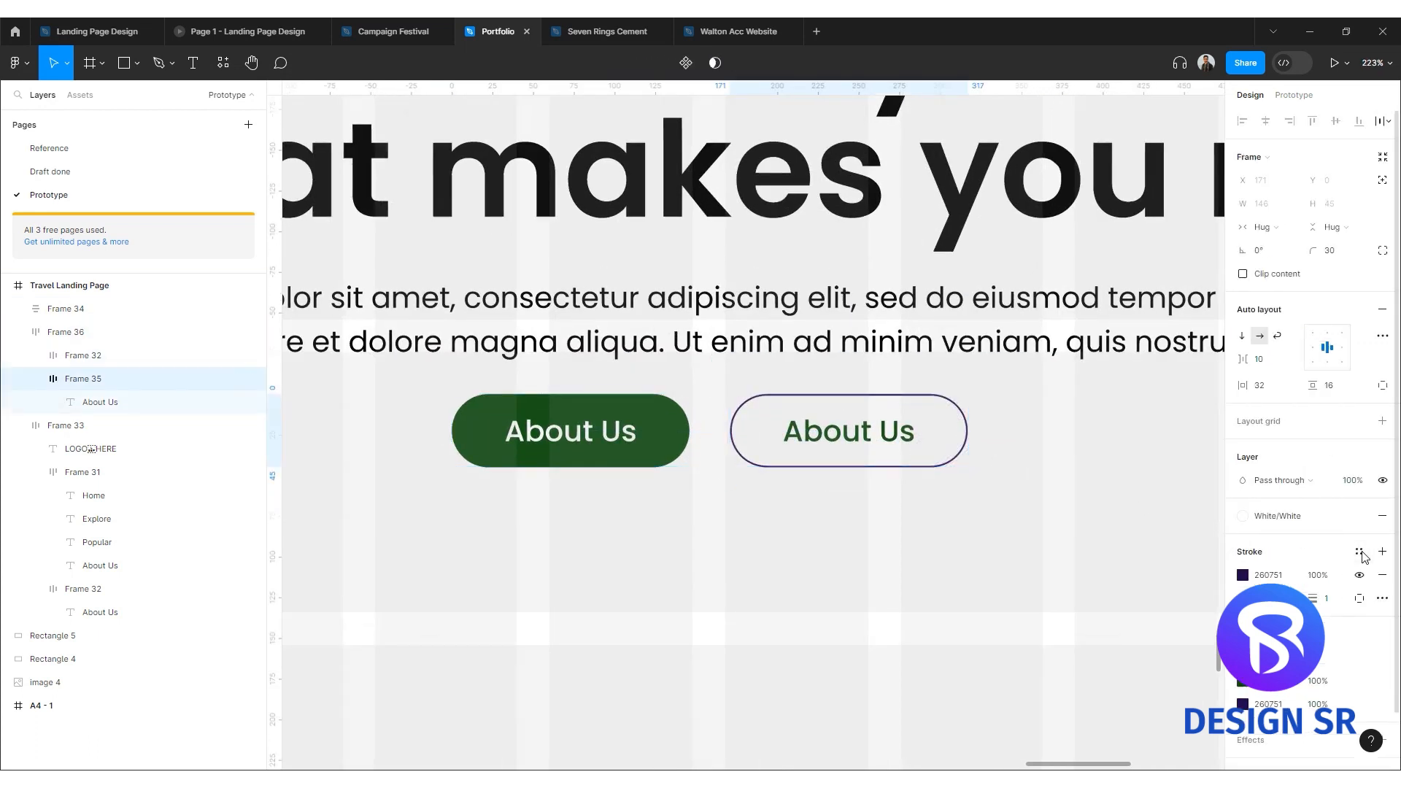
pyautogui.click(1243, 576)
pyautogui.click(1072, 598)
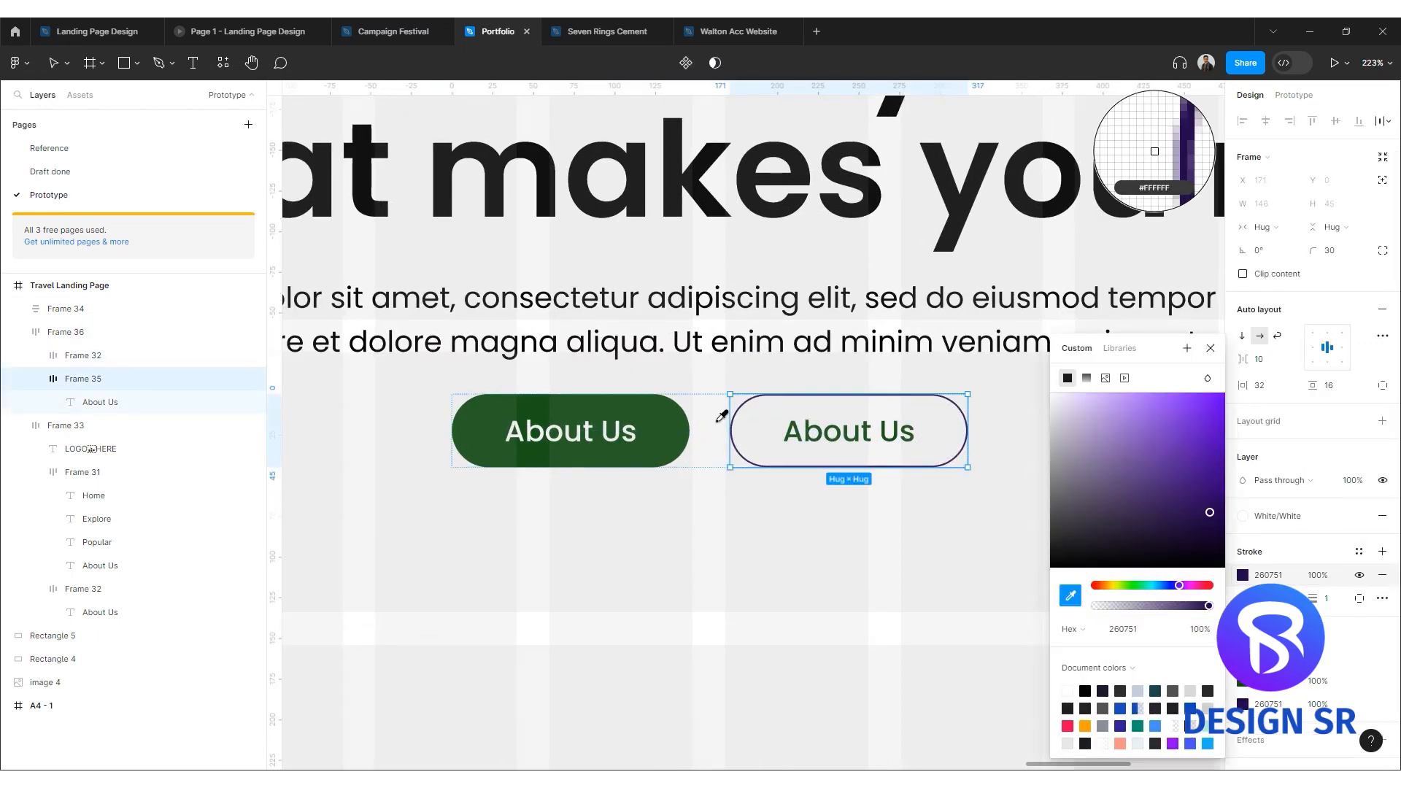
pyautogui.click(675, 427)
pyautogui.click(1211, 348)
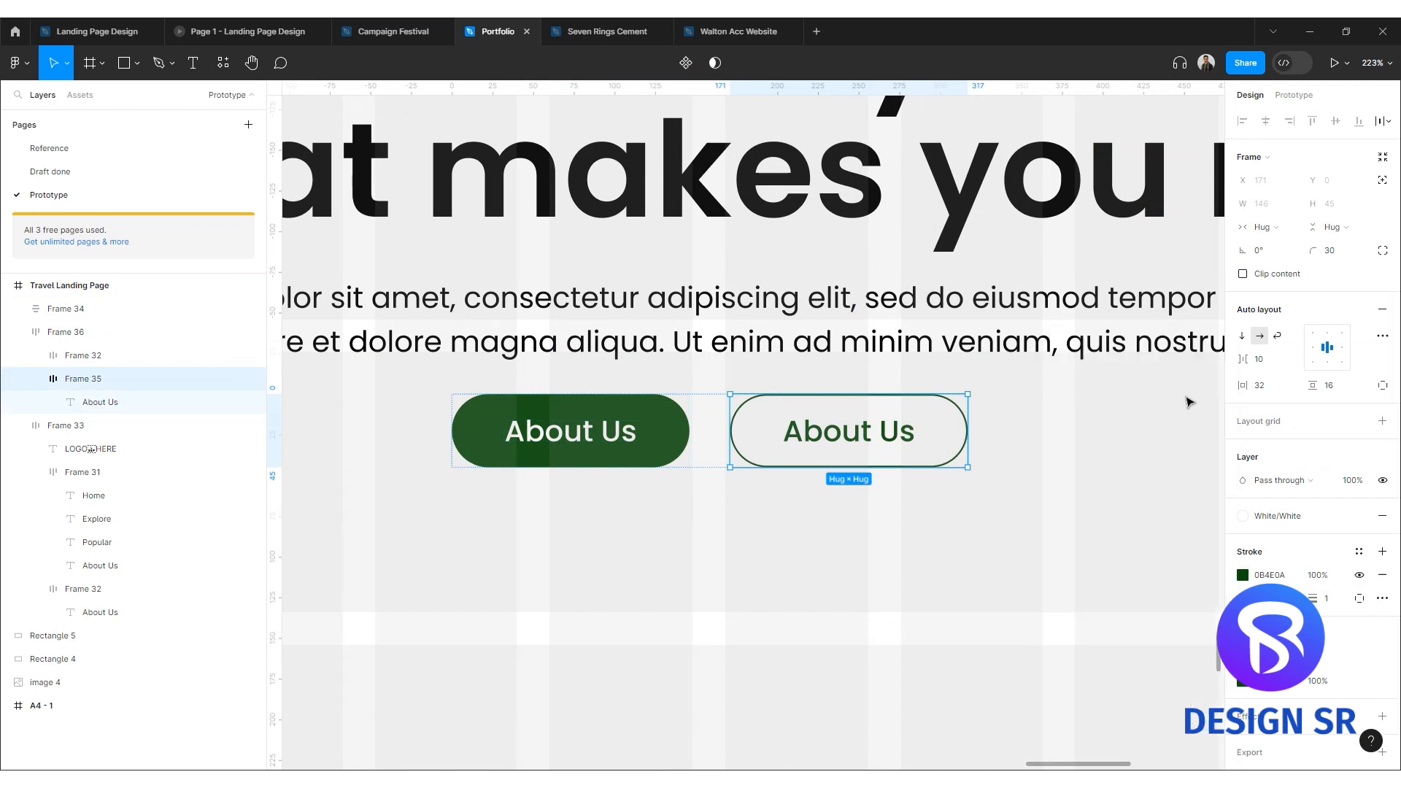
pyautogui.click(745, 538)
# Change the green header button's label to "Contact Us".
pyautogui.scroll(-5, 745, 540)
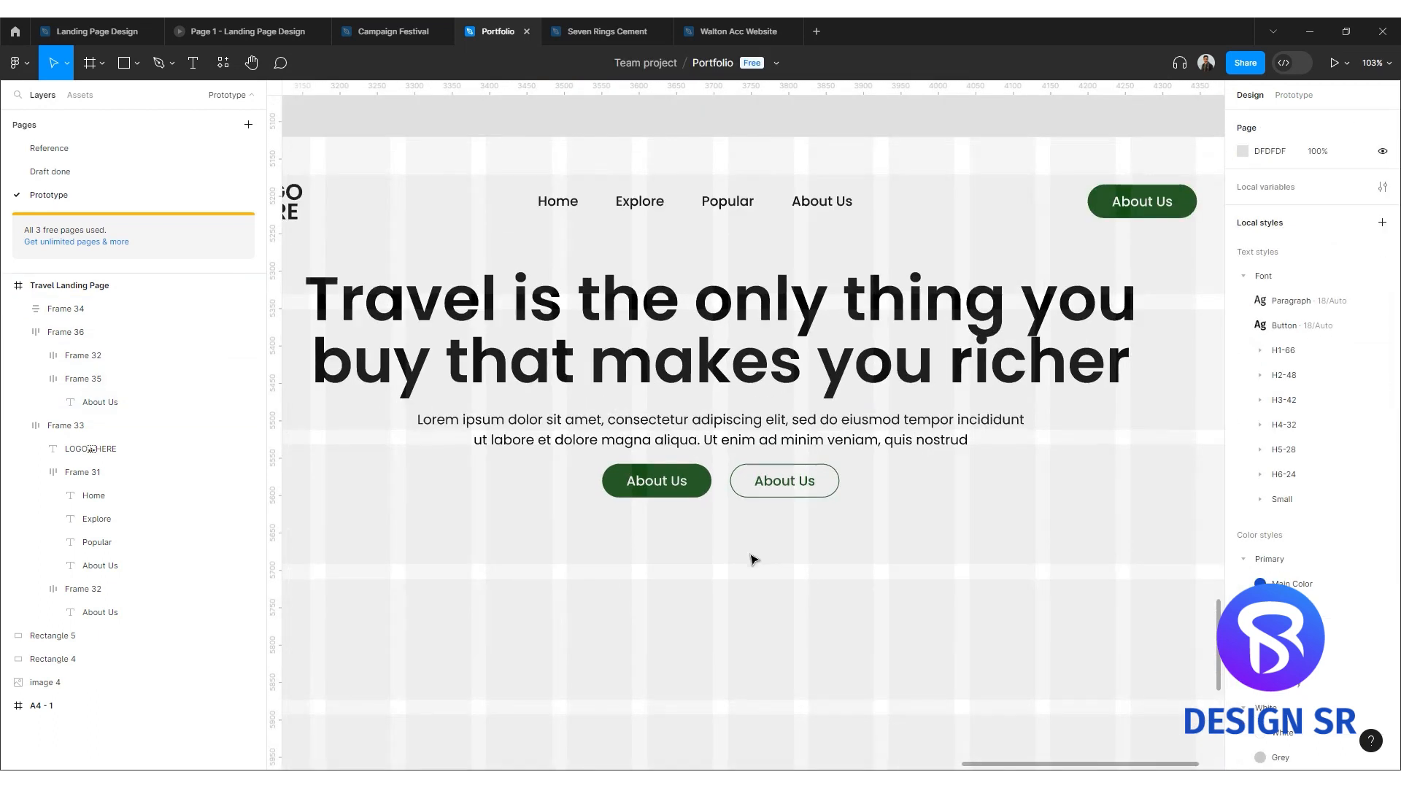
pyautogui.moveTo(716, 555); pyautogui.dragTo(663, 609)
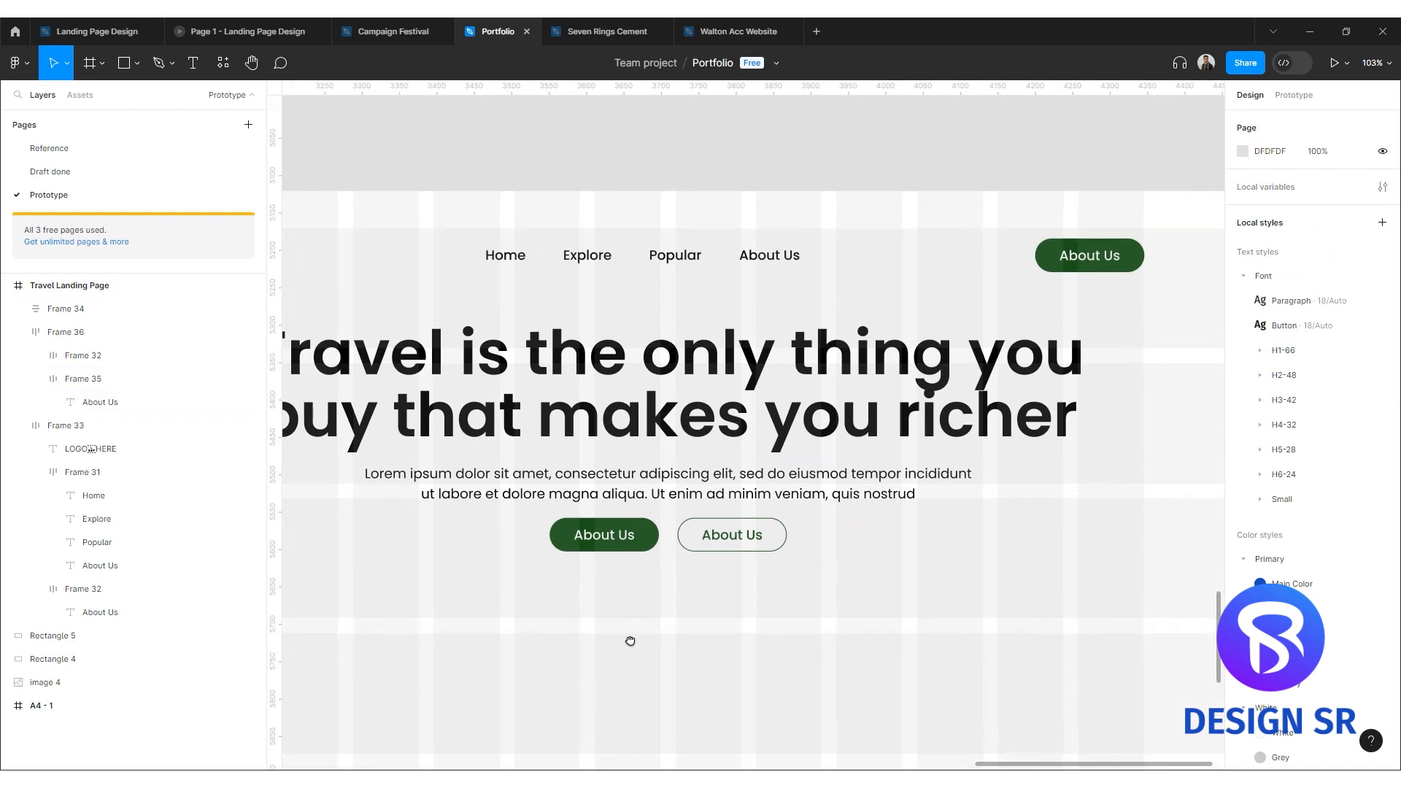
pyautogui.scroll(5, 1090, 259)
pyautogui.click(1089, 261)
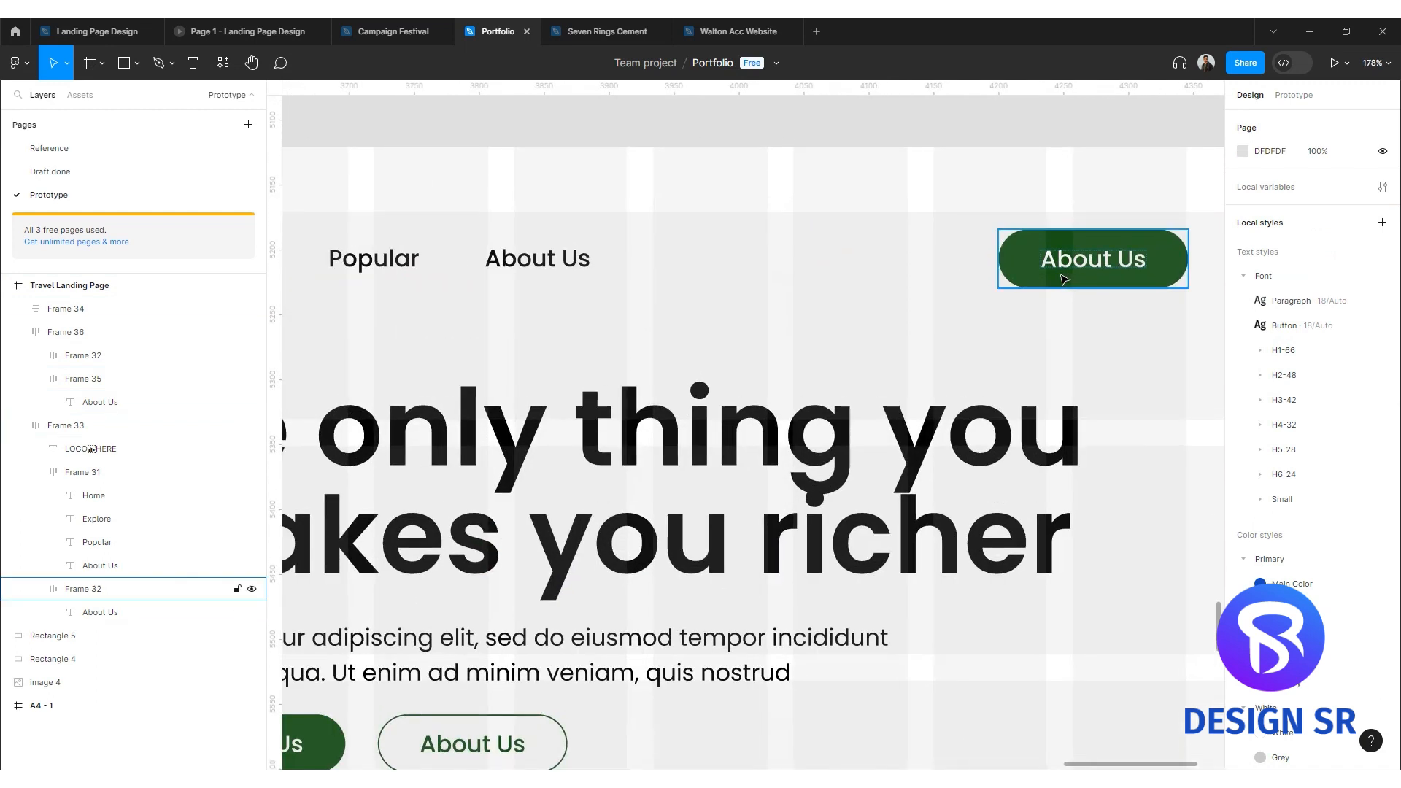
pyautogui.click(1087, 268)
pyautogui.scroll(1, 1121, 270)
pyautogui.press('Return')
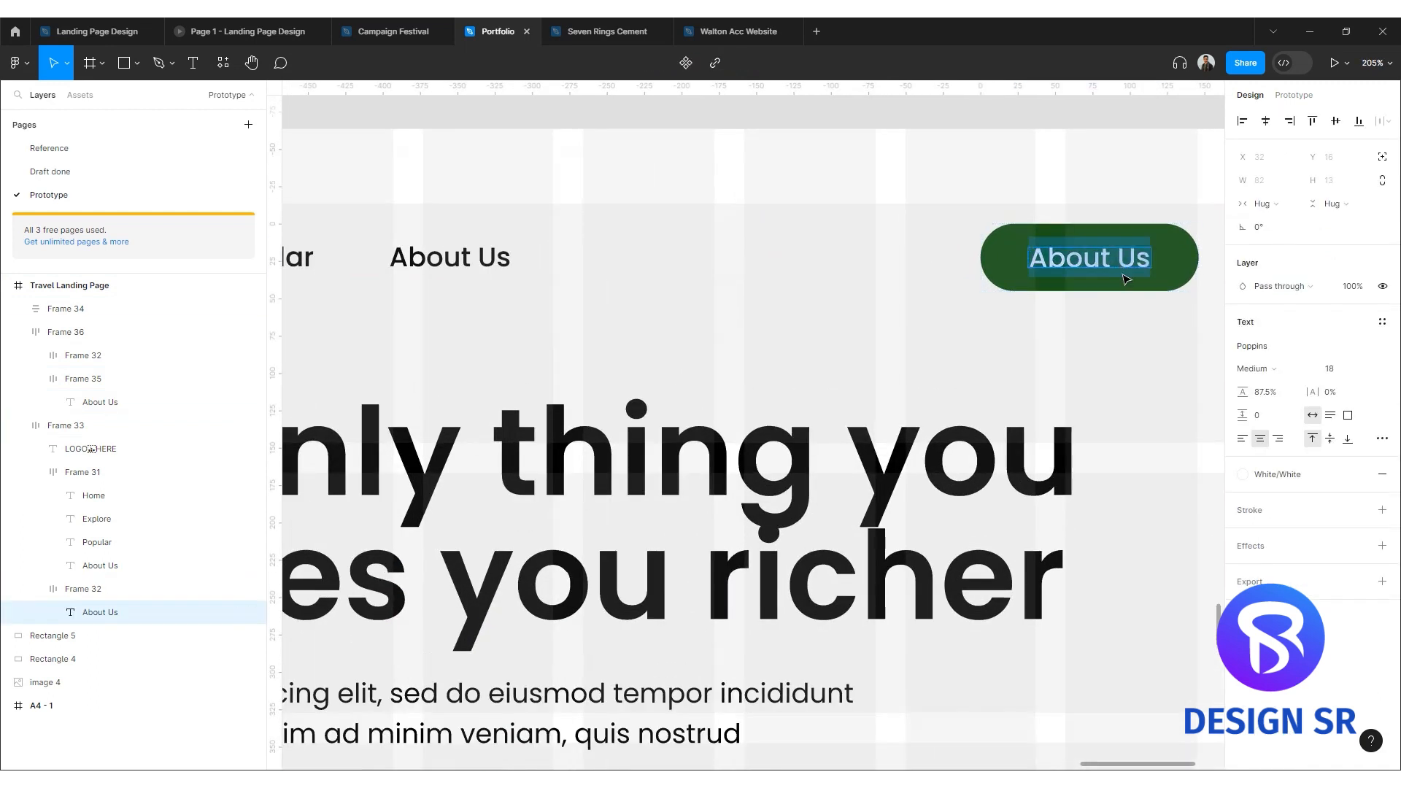
pyautogui.write('Co')
pyautogui.write('act Us')
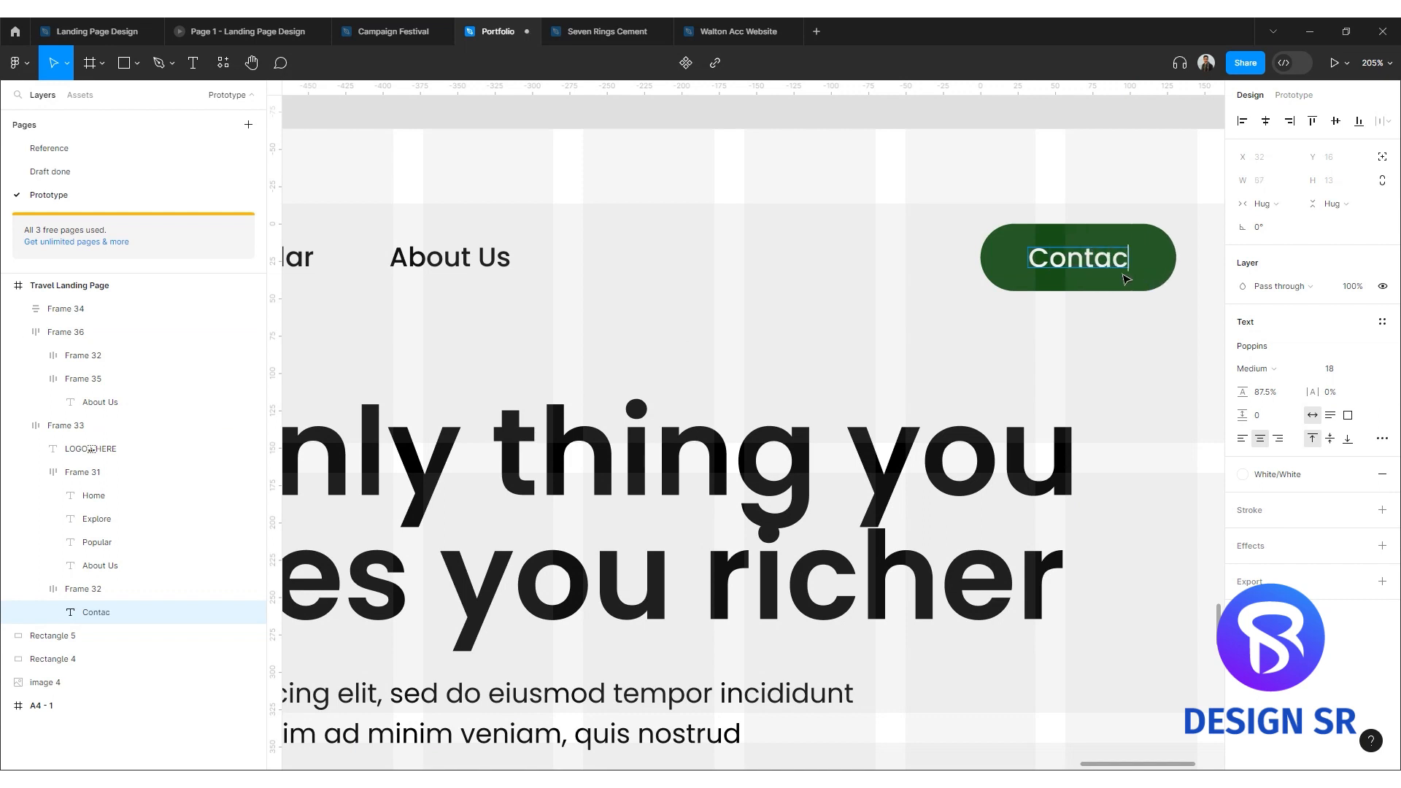
pyautogui.click(819, 361)
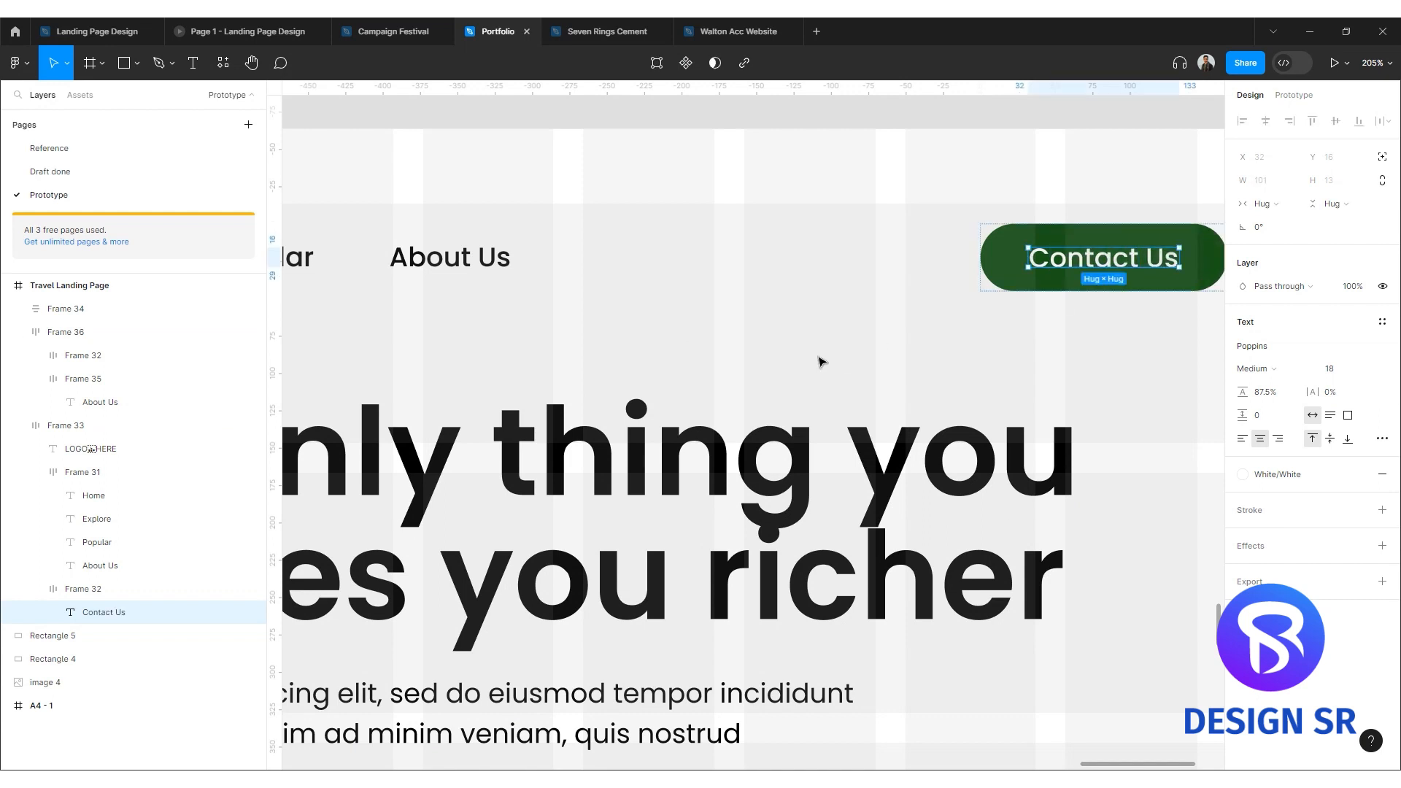
# Centre the header row horizontally in the frame and set the spacing between its items to 301.
pyautogui.click(821, 358)
pyautogui.scroll(-1, 831, 324)
pyautogui.click(937, 281)
pyautogui.moveTo(1240, 357); pyautogui.dragTo(1232, 356)
pyautogui.scroll(-2, 1002, 337)
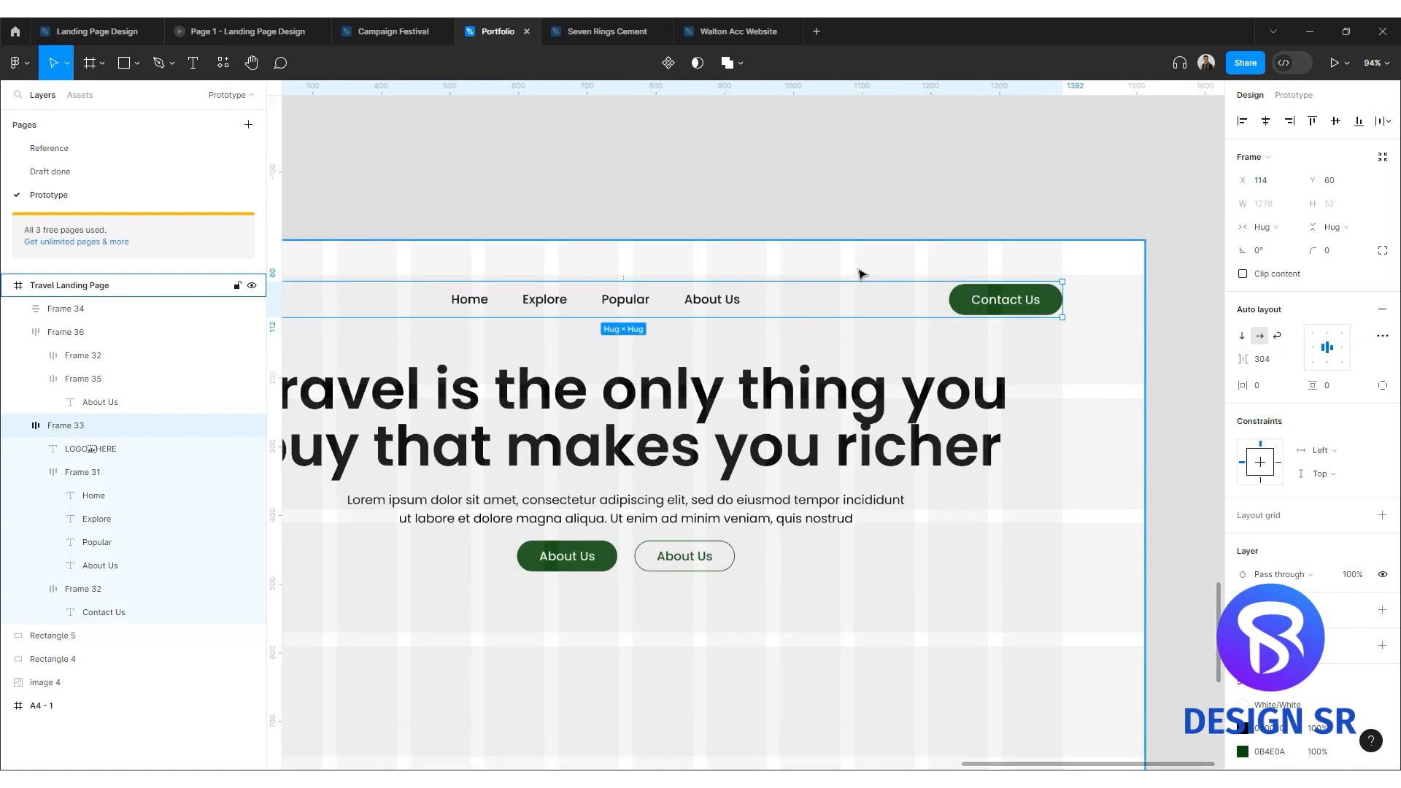
pyautogui.click(613, 208)
pyautogui.moveTo(601, 207); pyautogui.dragTo(935, 211)
pyautogui.click(940, 291)
pyautogui.hscroll(-5, 940, 291)
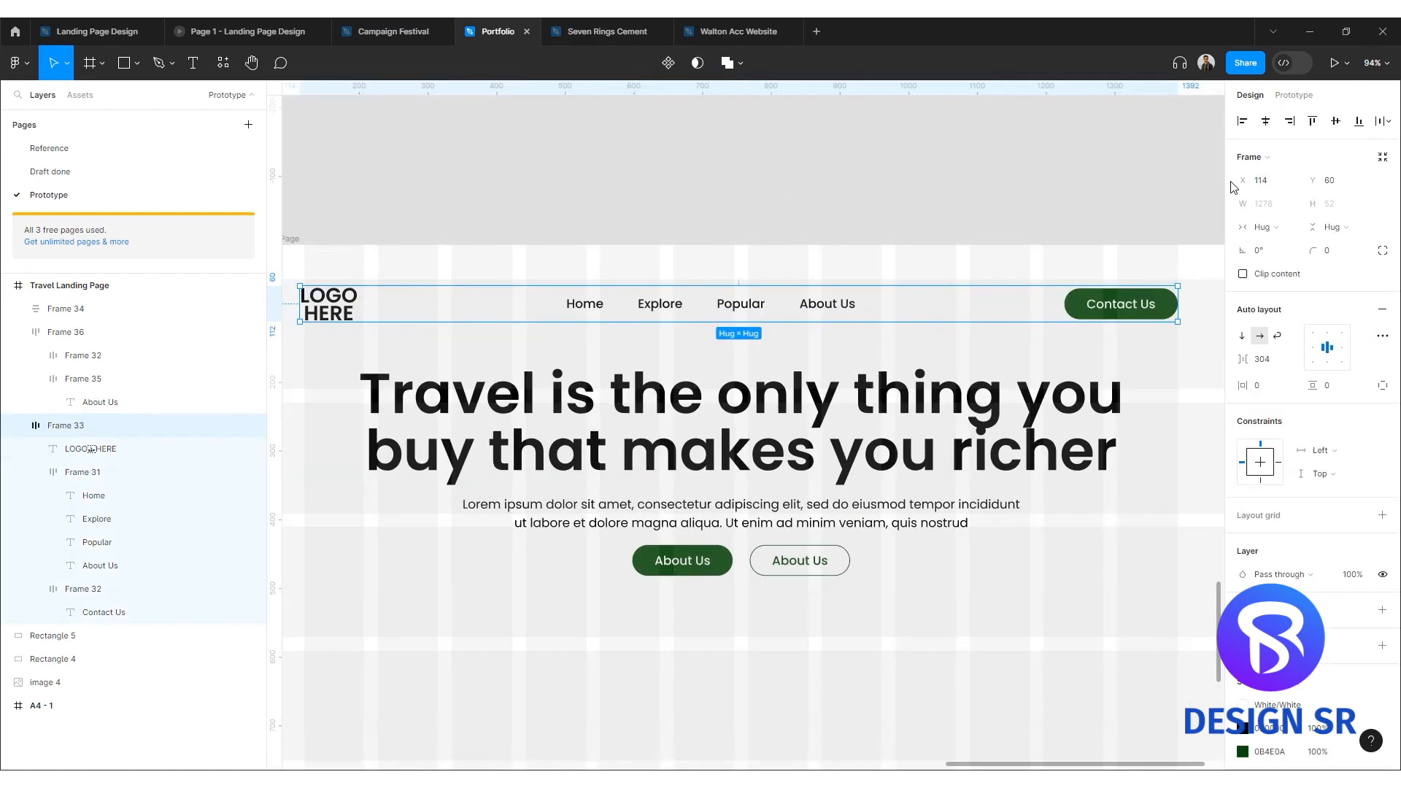
pyautogui.click(1266, 122)
pyautogui.keyDown('ctrl'); pyautogui.scroll(3, 1177, 265); pyautogui.keyUp('ctrl')
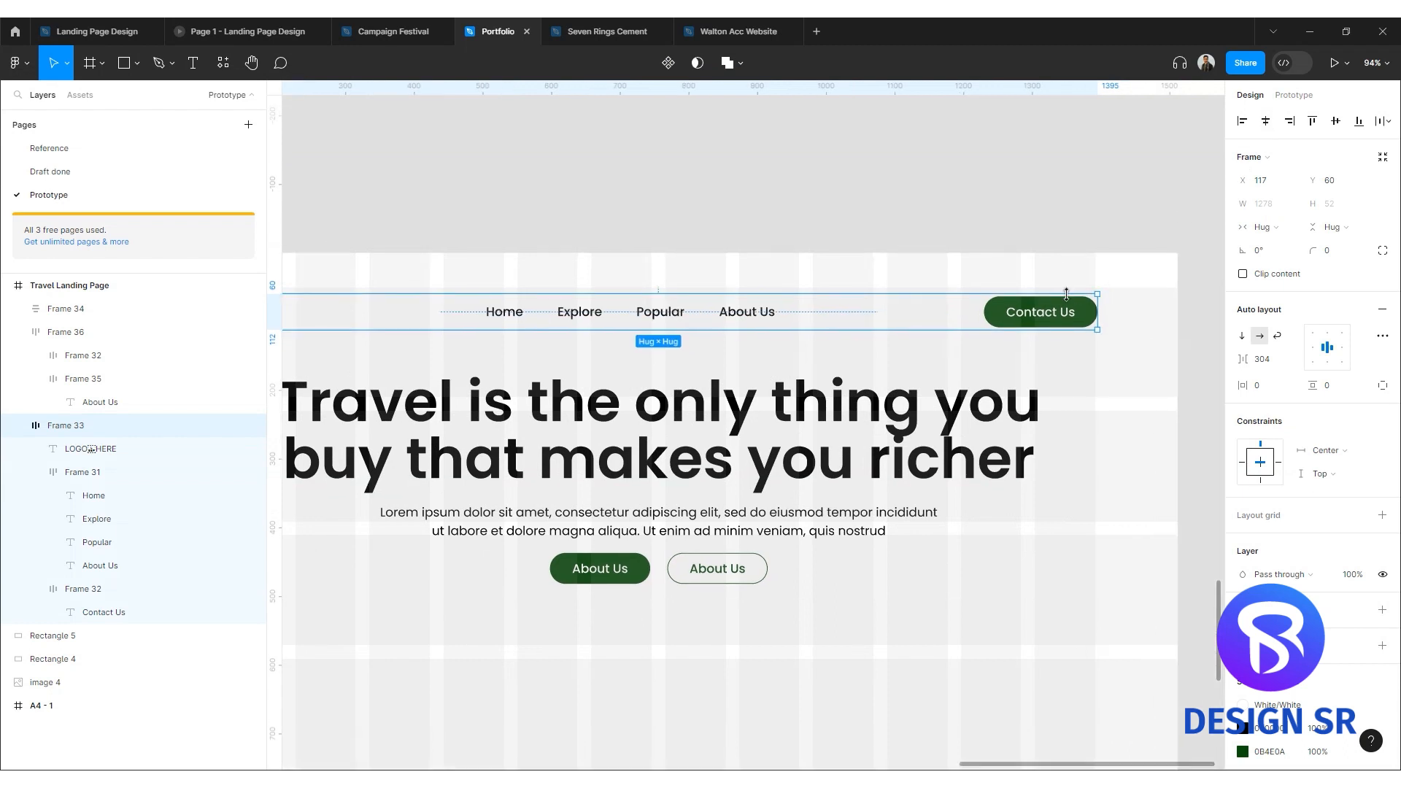
pyautogui.moveTo(1245, 359); pyautogui.dragTo(1241, 360)
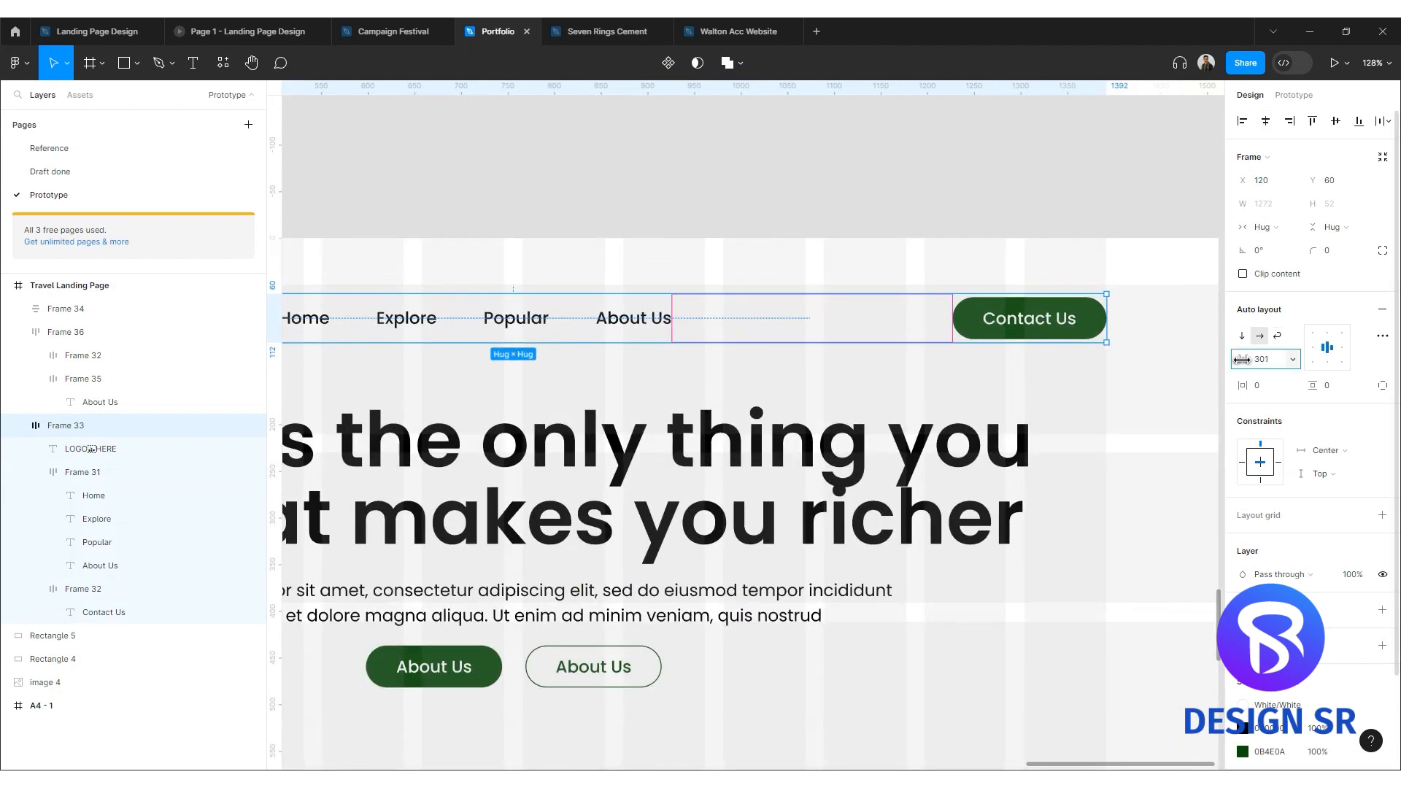
pyautogui.keyDown('ctrl'); pyautogui.scroll(-3, 945, 295); pyautogui.keyUp('ctrl')
pyautogui.click(840, 233)
pyautogui.hscroll(-2, 755, 295)
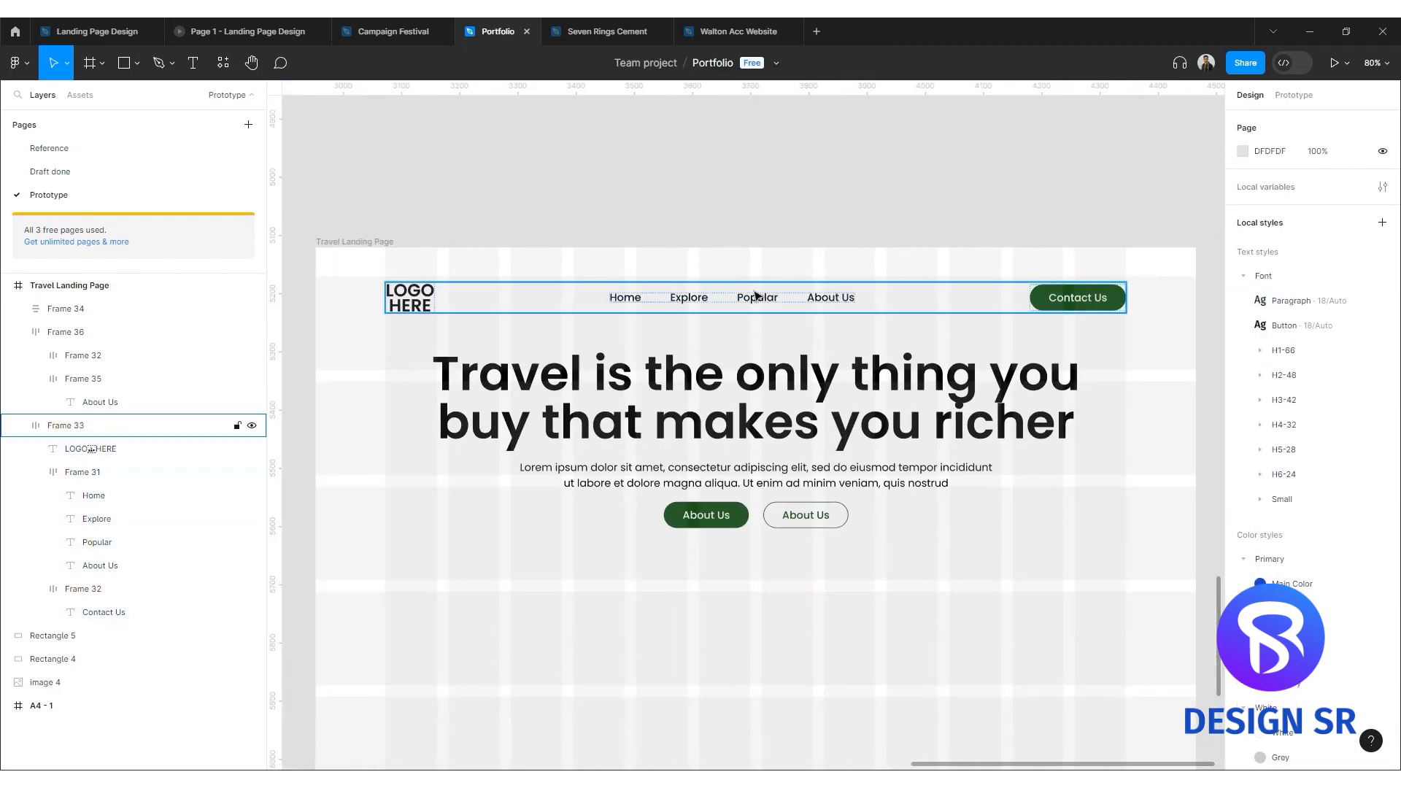
# Increase the line height of the "Travel is the only thing you buy" headline to 123%.
pyautogui.click(755, 295)
pyautogui.click(1117, 188)
pyautogui.keyDown('ctrl'); pyautogui.scroll(4, 1087, 301); pyautogui.keyUp('ctrl')
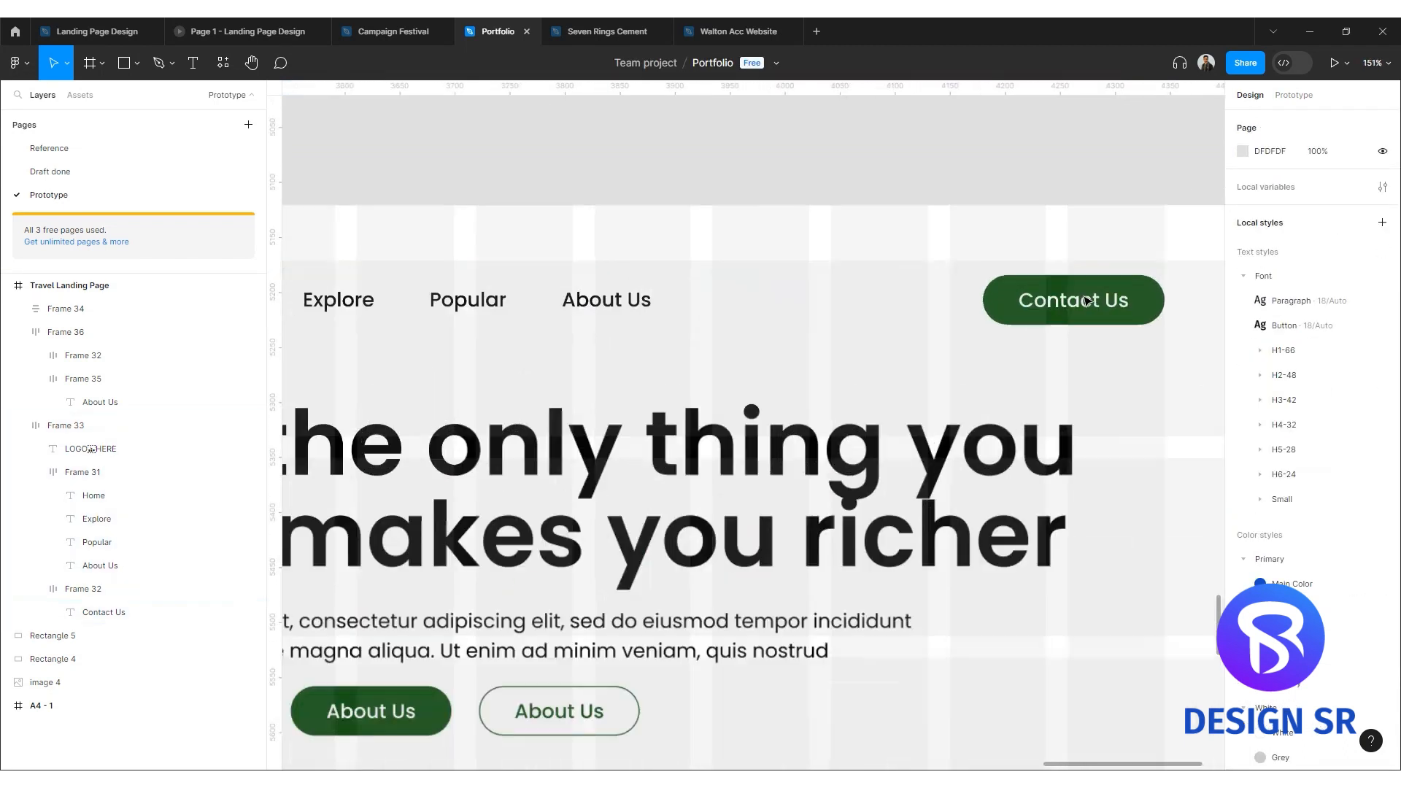
pyautogui.keyDown('ctrl'); pyautogui.scroll(-5, 881, 408); pyautogui.keyUp('ctrl')
pyautogui.click(759, 517)
pyautogui.click(737, 466)
pyautogui.moveTo(1244, 392); pyautogui.dragTo(1278, 392)
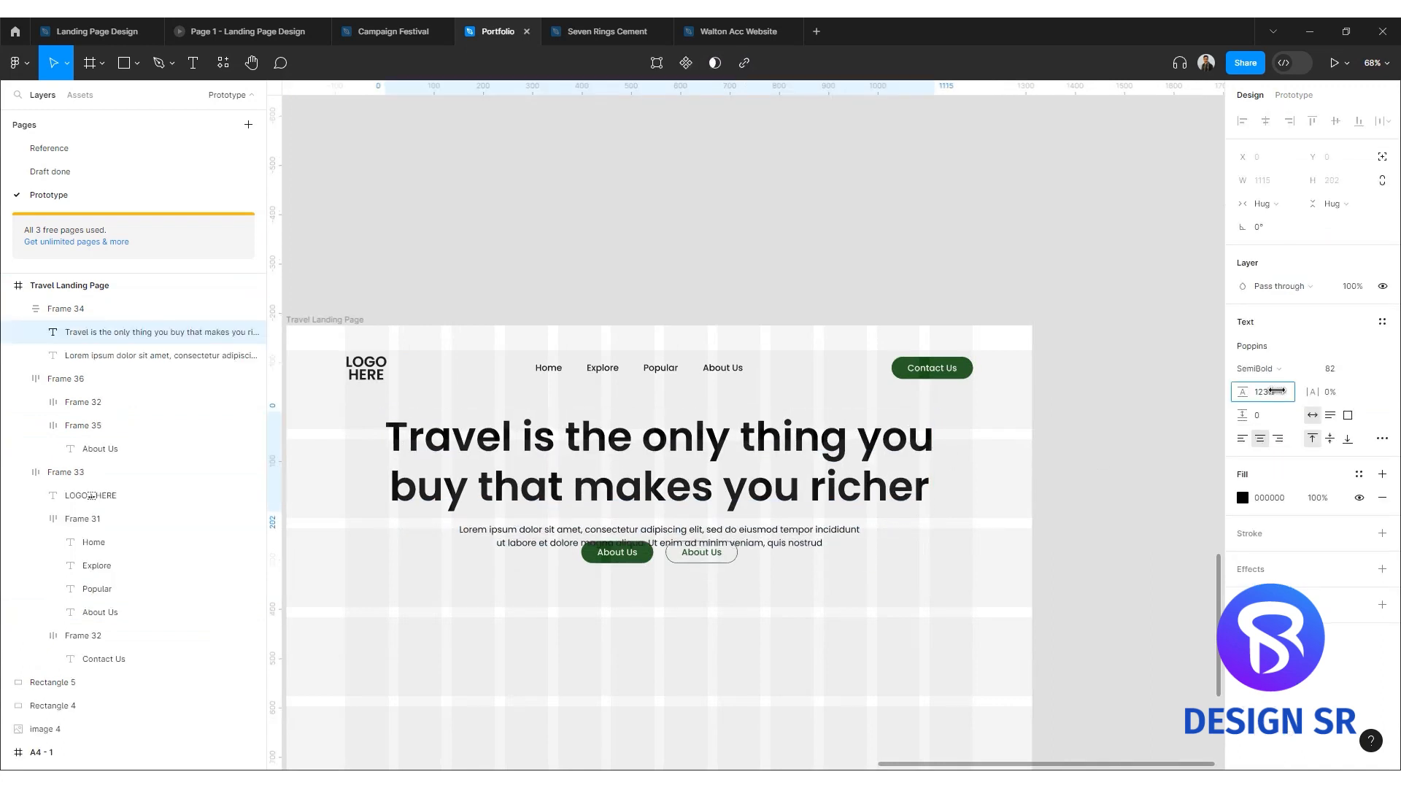
pyautogui.click(730, 634)
# Combine the headline text block and the button row into one vertical auto layout with 50 spacing.
pyautogui.click(711, 543)
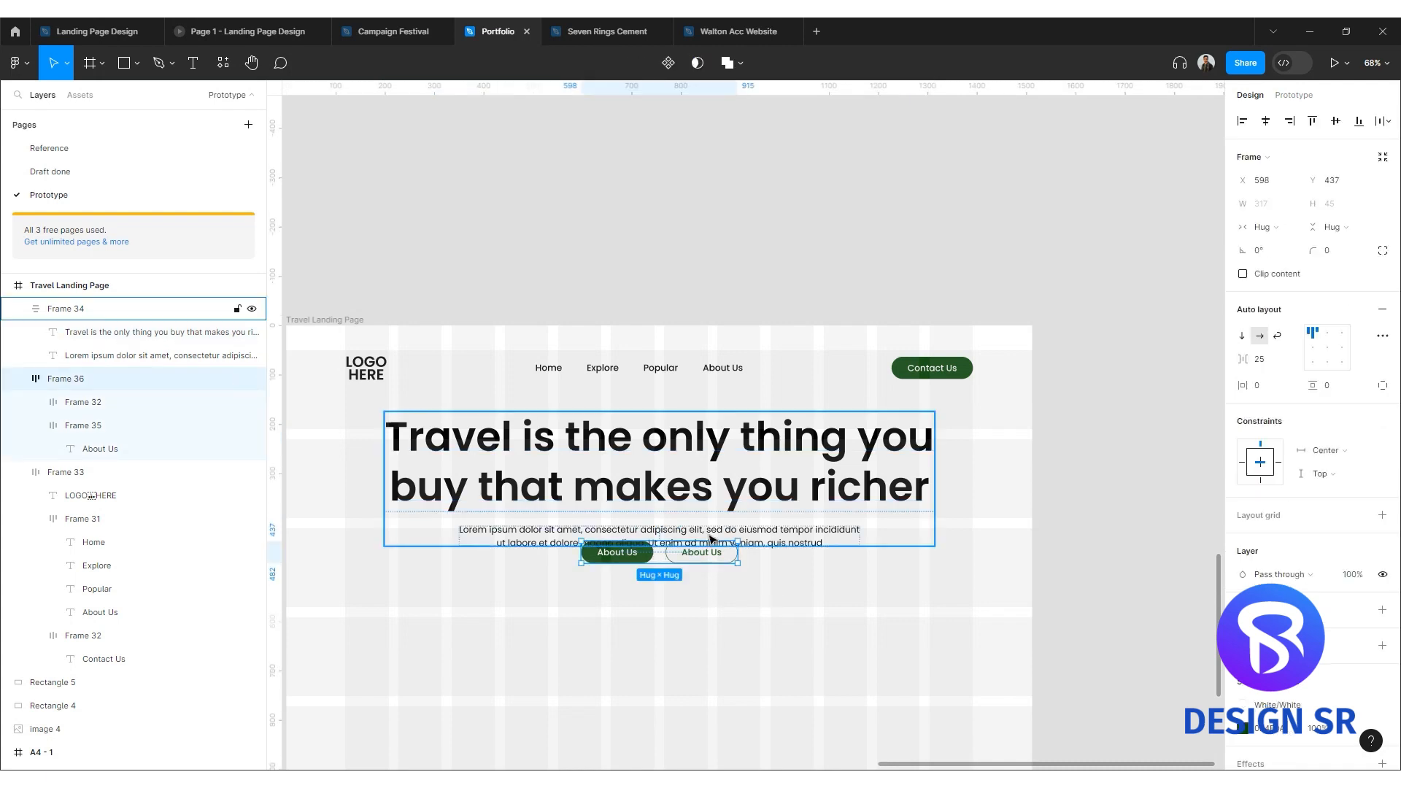
pyautogui.keyDown('shift'); pyautogui.click(711, 540); pyautogui.keyUp('shift')
pyautogui.hotkey('shift', 'a')
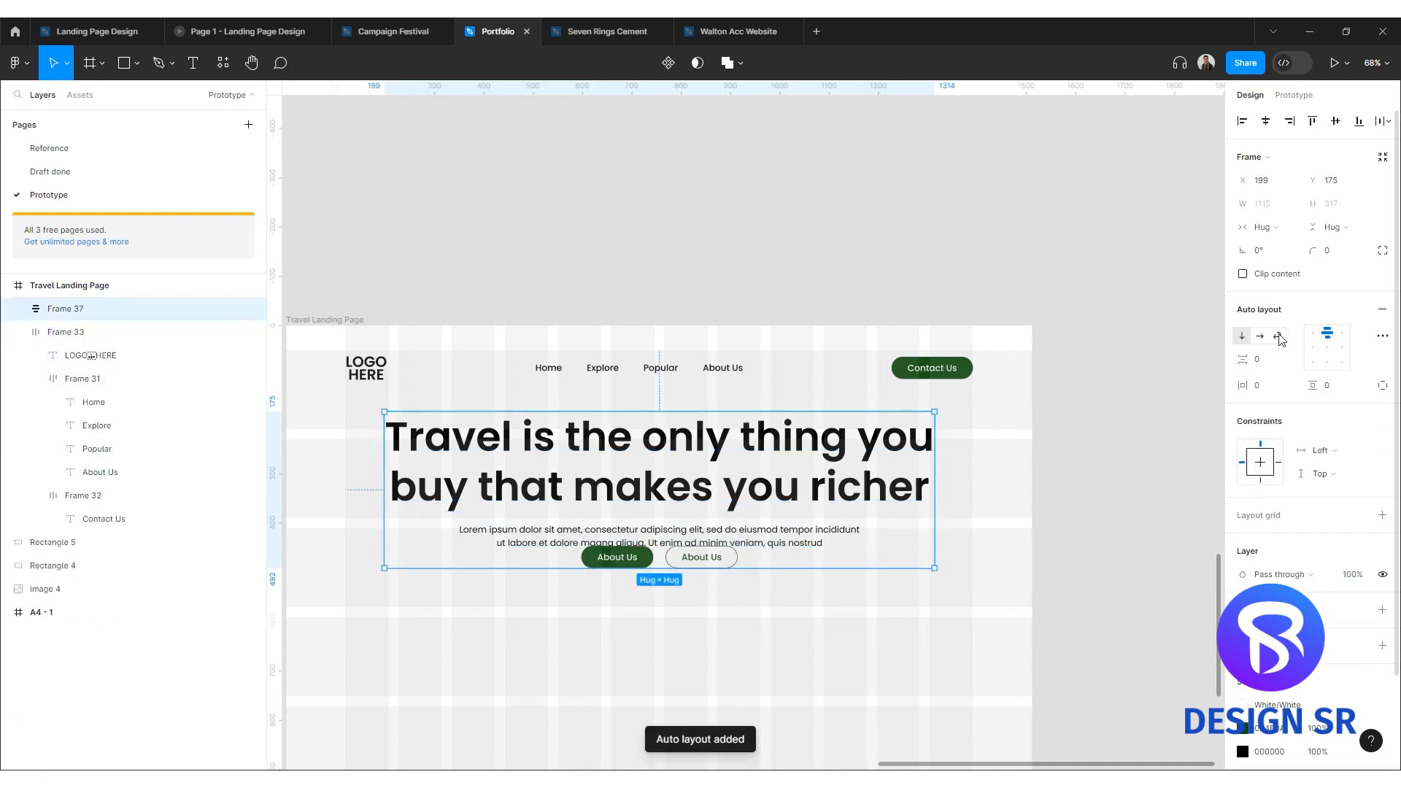
pyautogui.click(1269, 362)
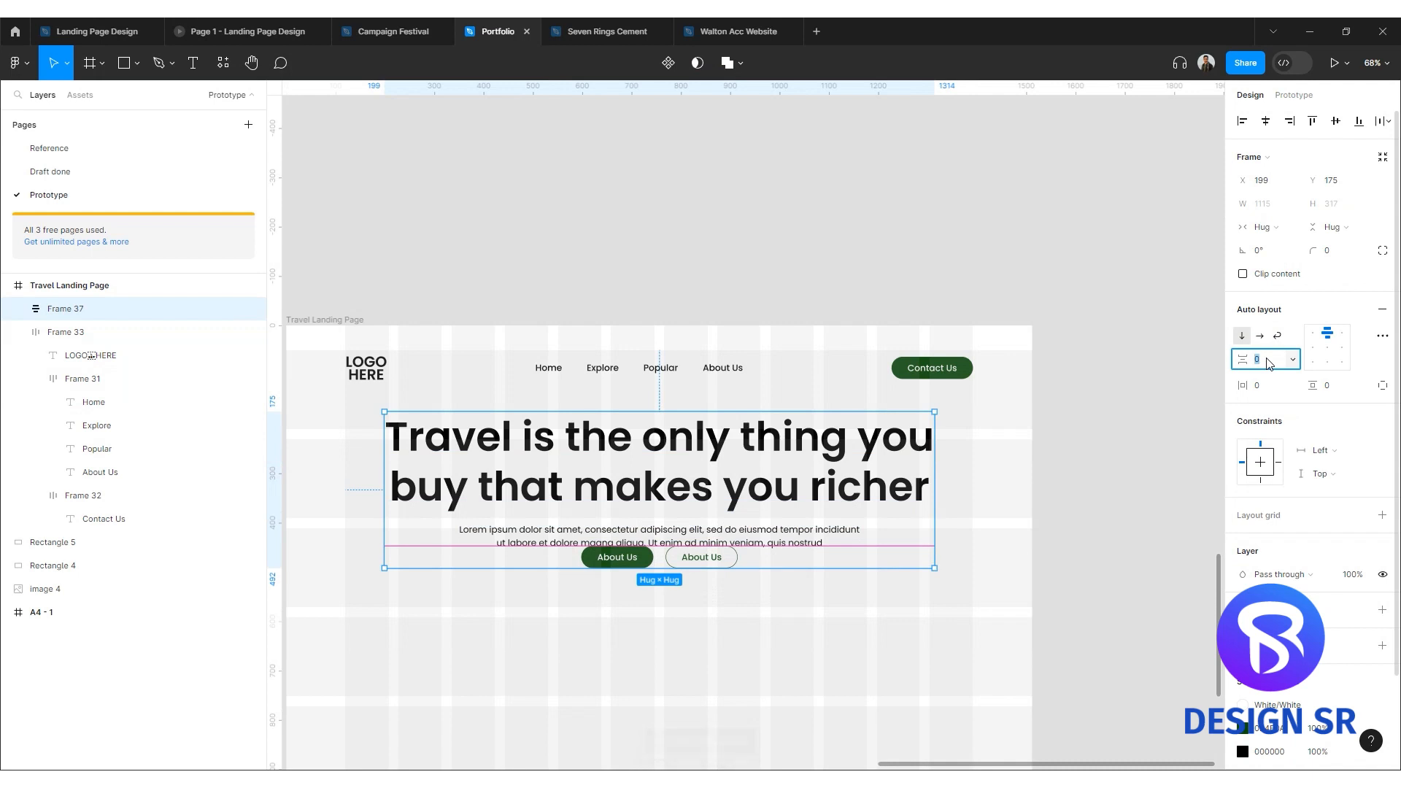
pyautogui.write('50')
pyautogui.press('Return')
pyautogui.keyDown('ctrl'); pyautogui.scroll(-4, 670, 508); pyautogui.keyUp('ctrl')
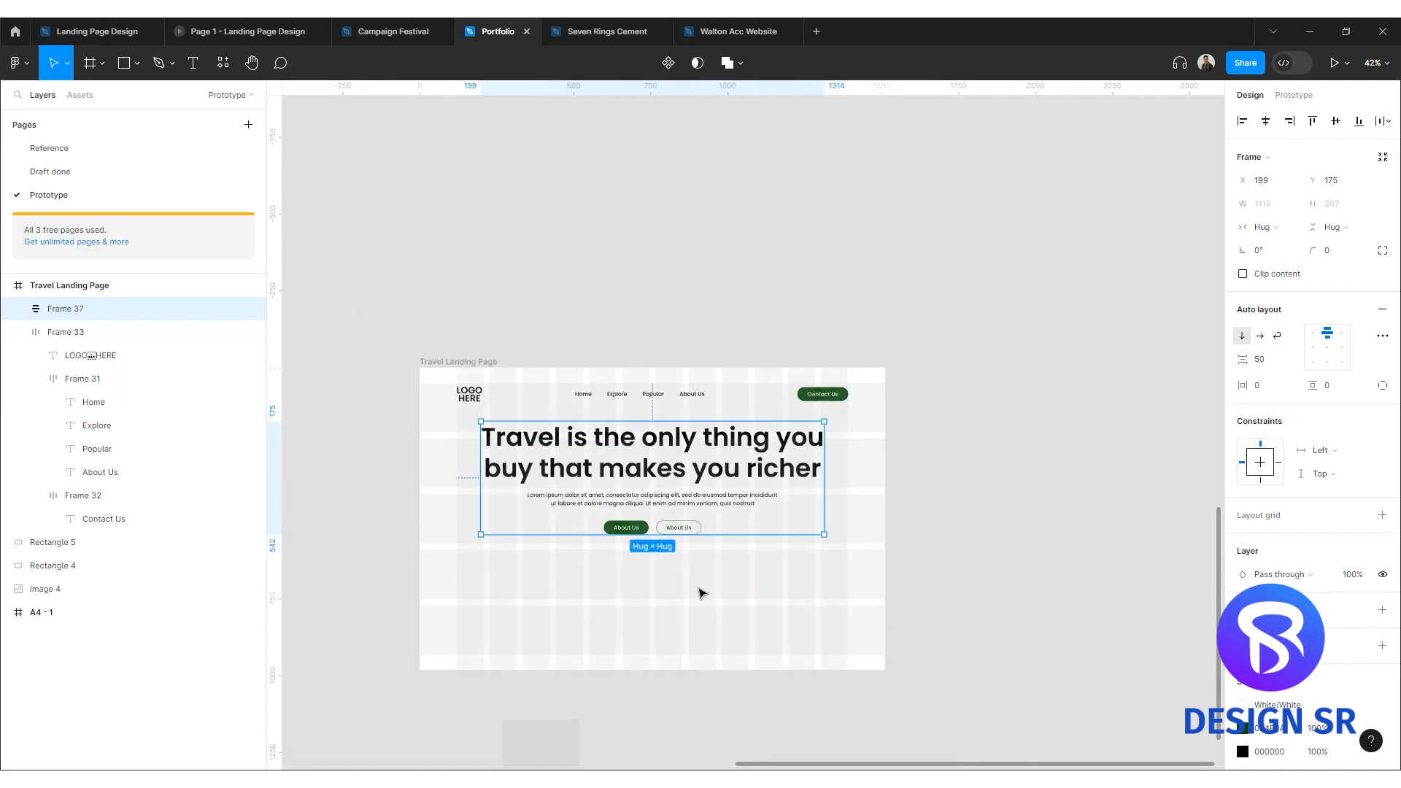
pyautogui.press('Escape')
# Draw a 195 × 453 rectangle at the left margin of the travel frame, reaching down to the grid's lower edge.
pyautogui.moveTo(654, 584); pyautogui.dragTo(774, 554)
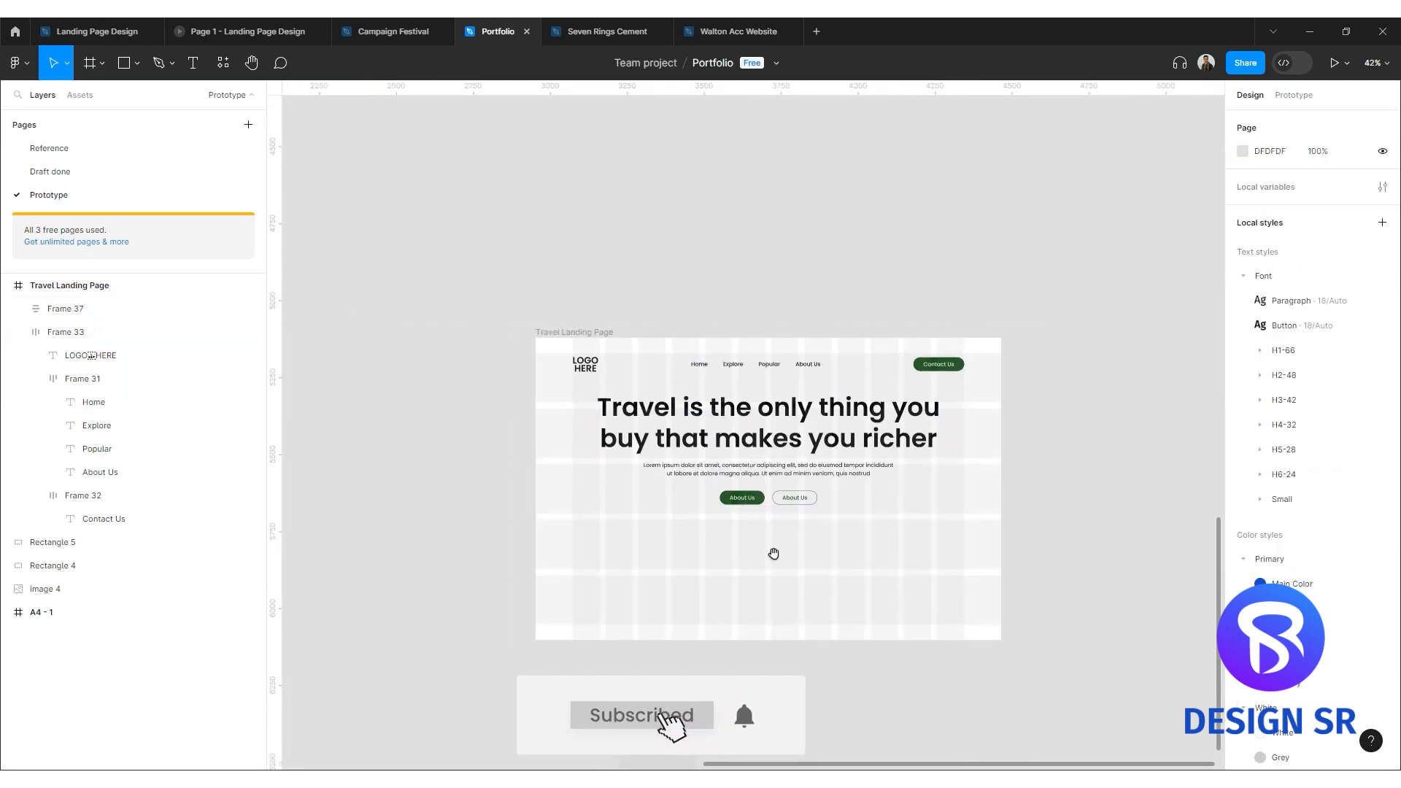
pyautogui.scroll(3, 730, 562)
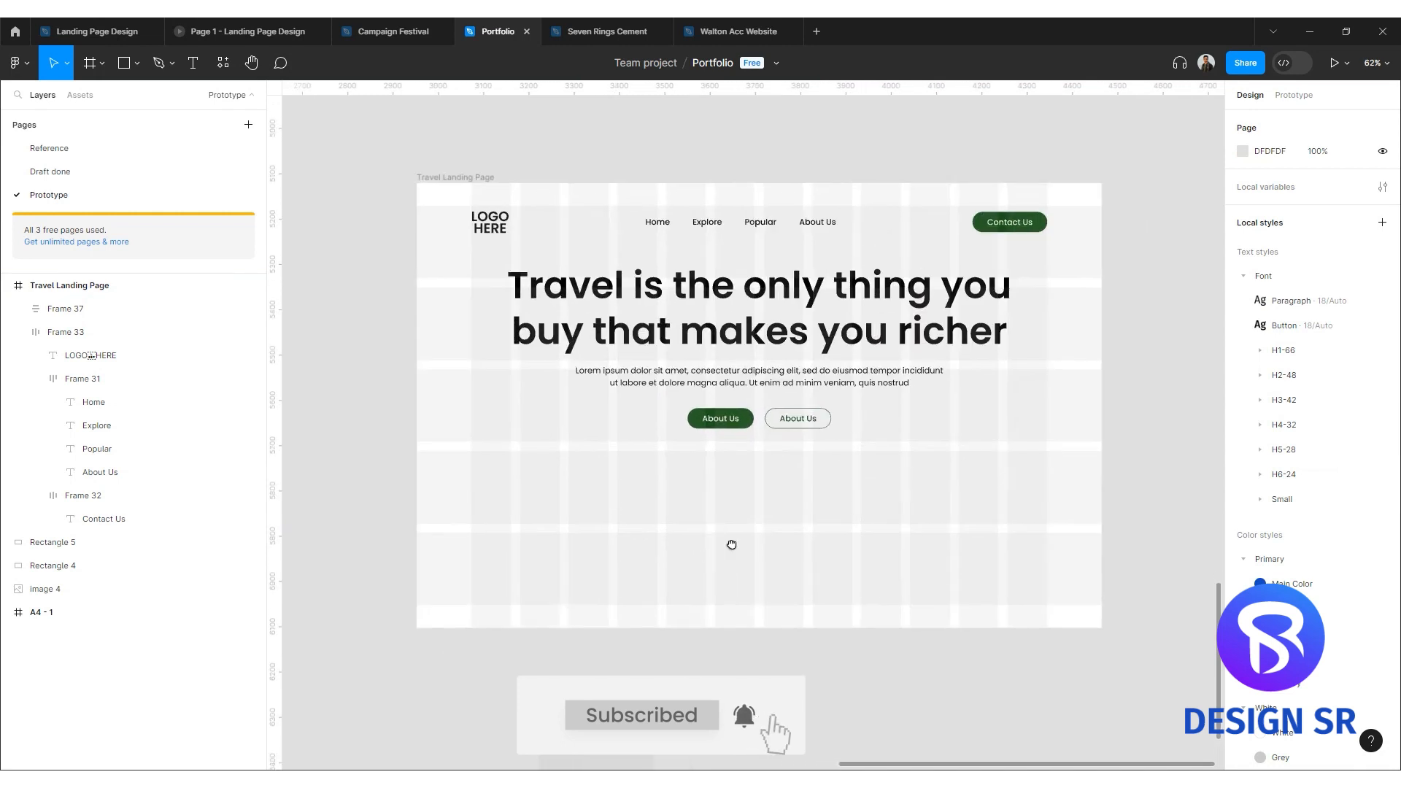
pyautogui.click(128, 65)
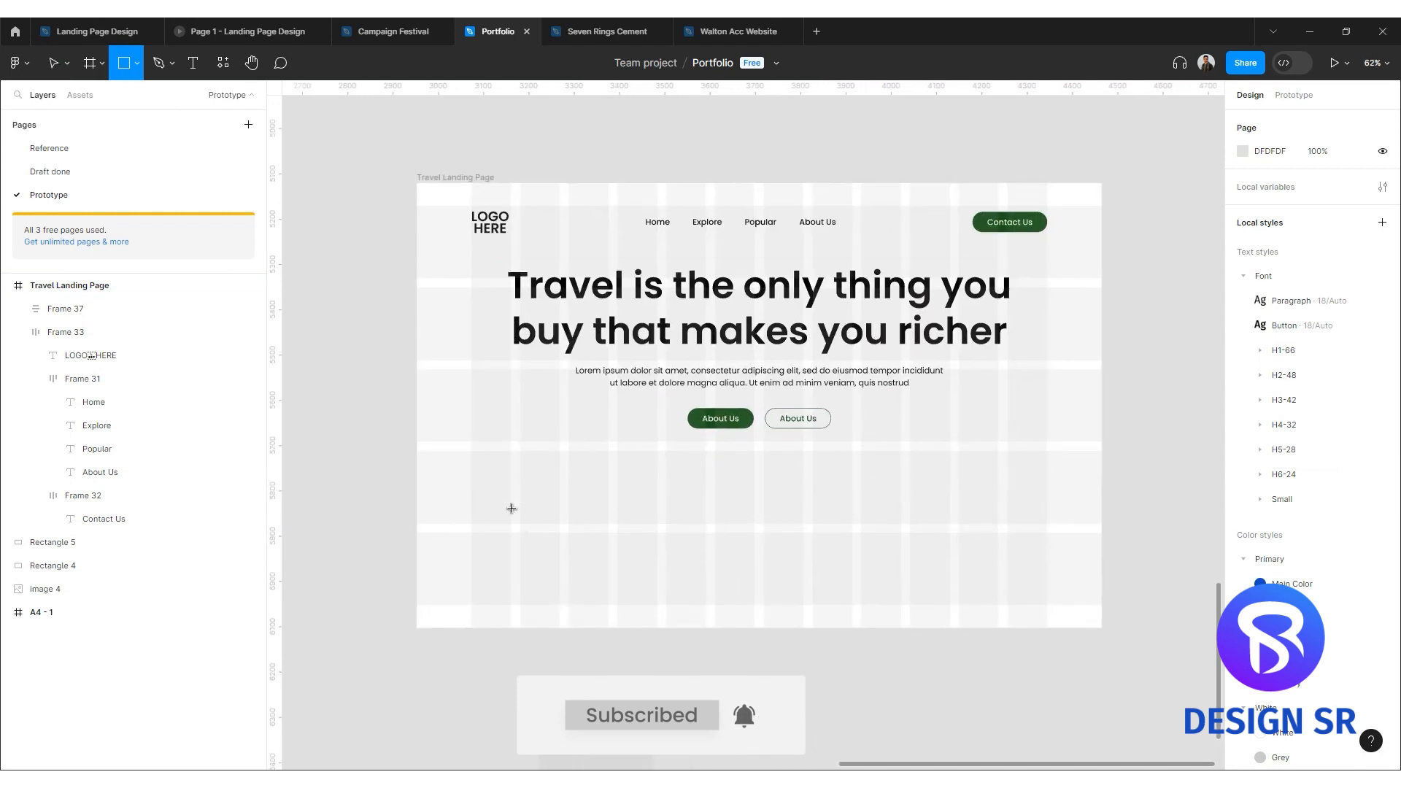
pyautogui.scroll(2, 512, 508)
pyautogui.moveTo(457, 373)
pyautogui.mouseDown()
pyautogui.moveTo(578, 598)
pyautogui.moveTo(575, 650)
pyautogui.mouseUp()
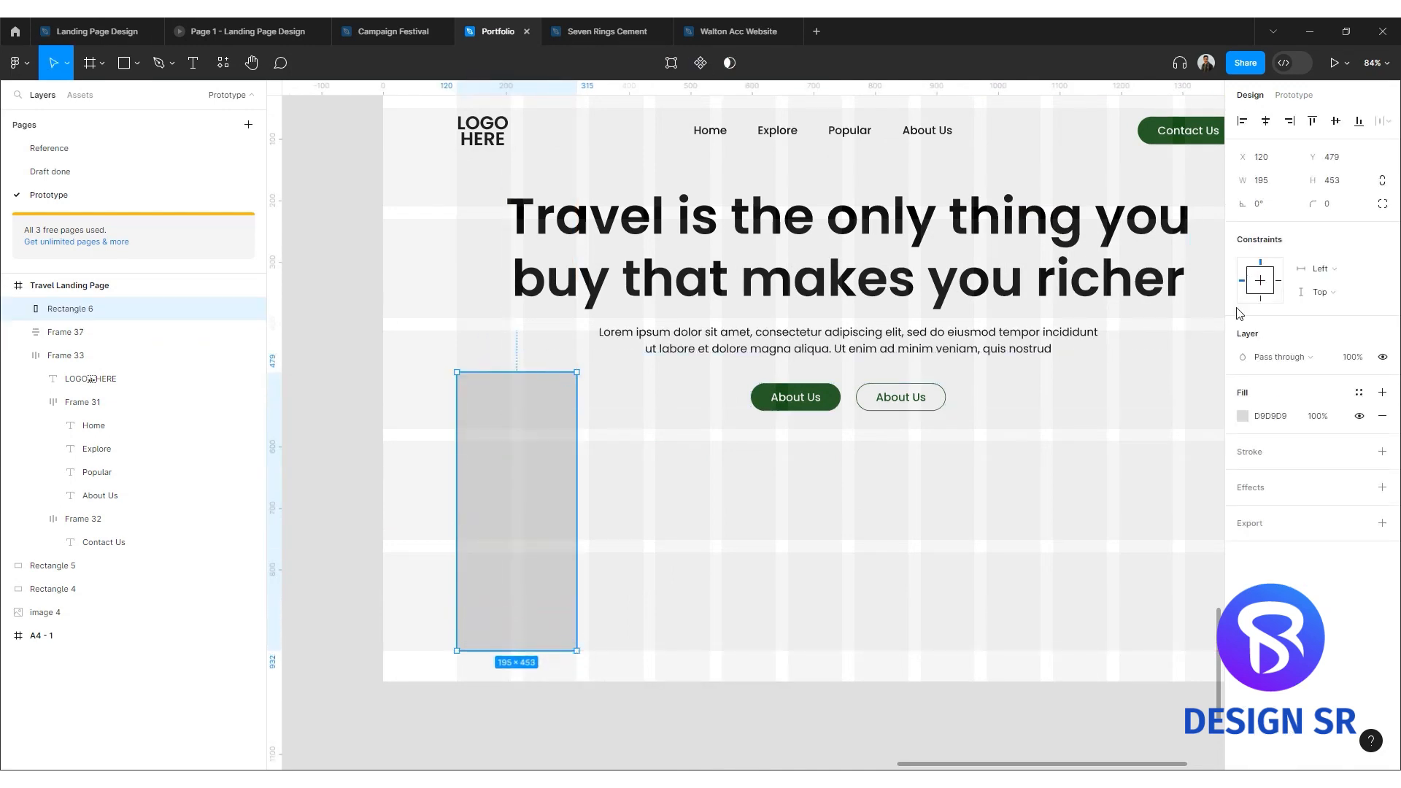
# Round the new rectangle's corners with a radius of 50.
pyautogui.click(1341, 209)
pyautogui.write('50')
pyautogui.press('Return')
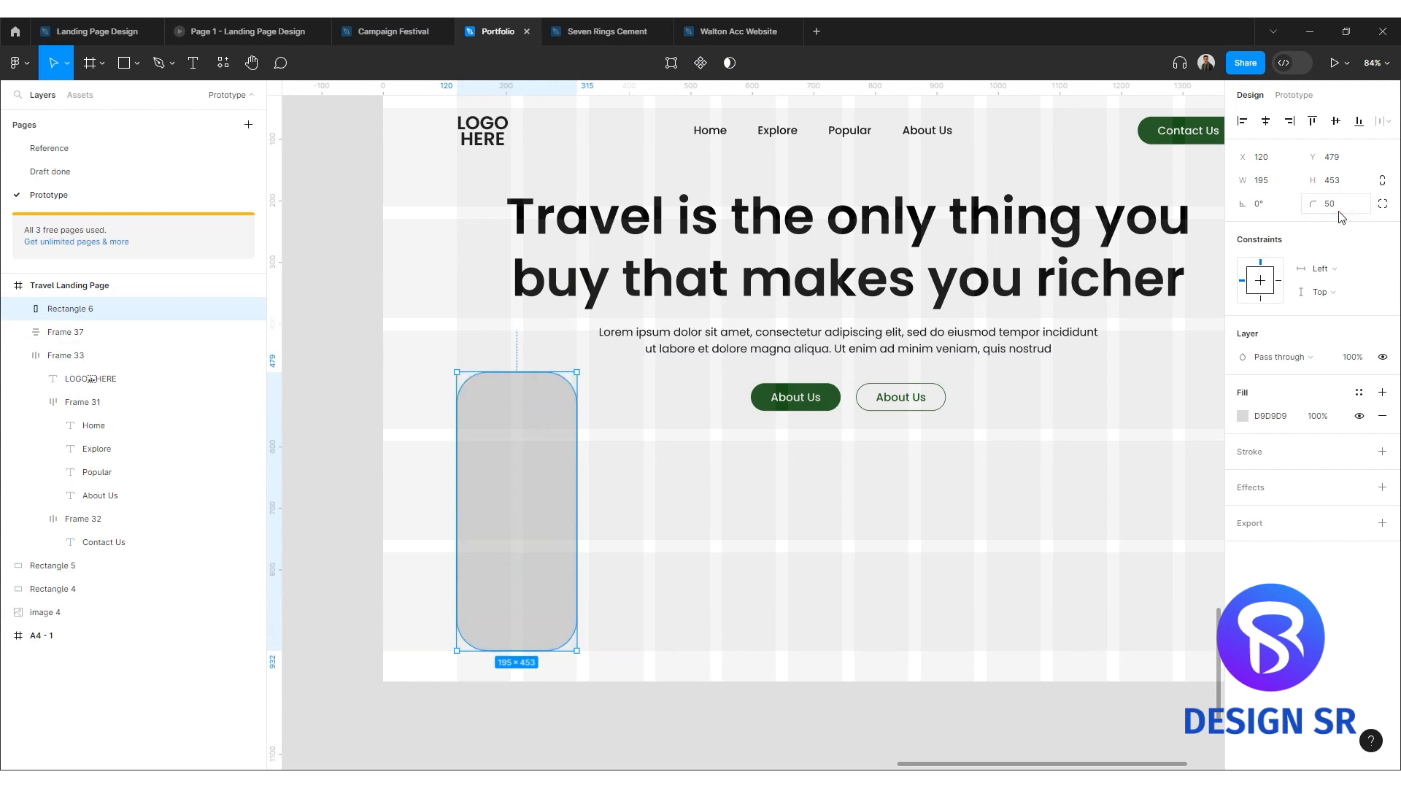
pyautogui.click(623, 699)
# Build a second column from copies of the tall rectangle as two stacked tiles 20 apart, the upper one about 195 × 190.
pyautogui.moveTo(537, 535); pyautogui.dragTo(666, 525)
pyautogui.moveTo(659, 372); pyautogui.dragTo(663, 492)
pyautogui.moveTo(651, 442)
pyautogui.mouseDown()
pyautogui.moveTo(652, 405)
pyautogui.moveTo(652, 423)
pyautogui.mouseUp()
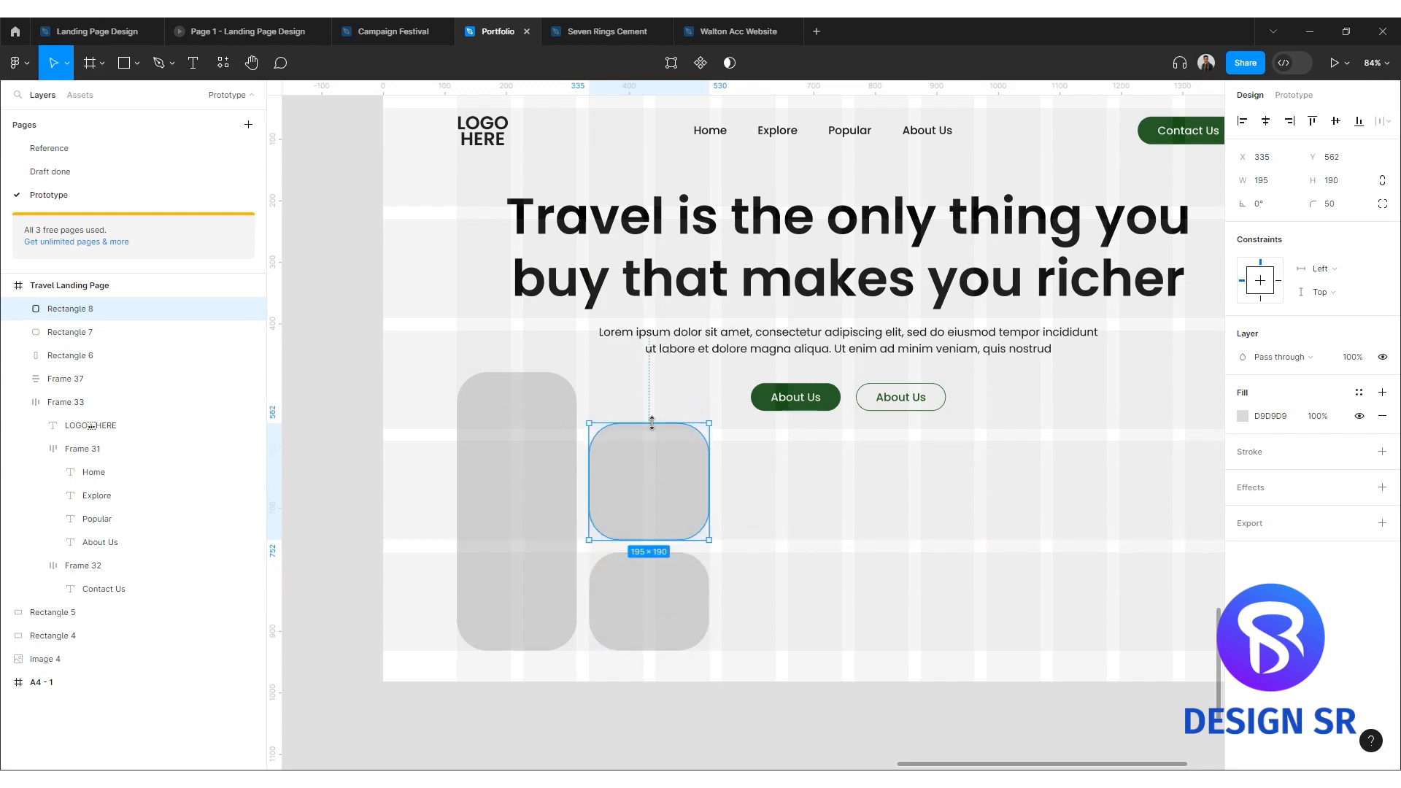
pyautogui.click(343, 518)
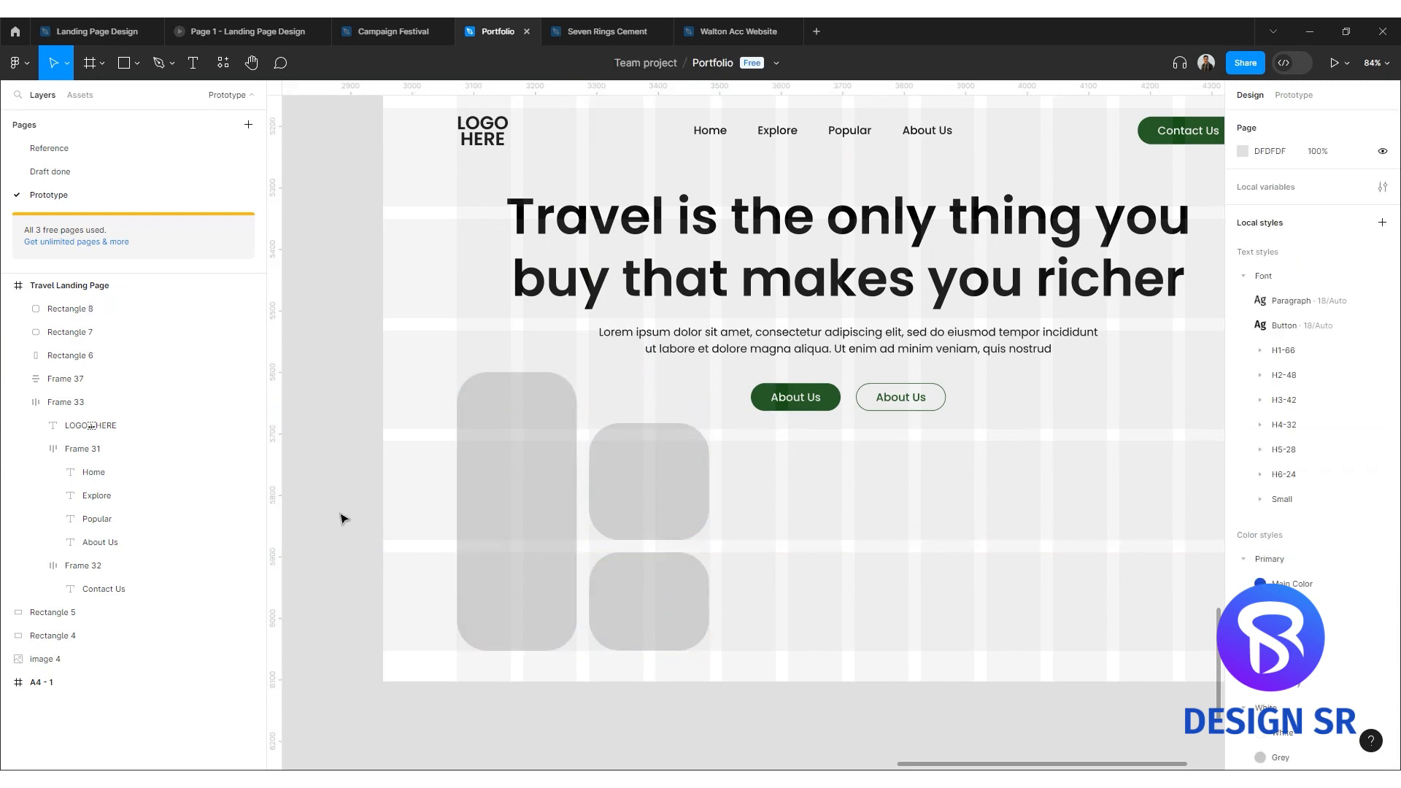
# Build a third column of two overlapping copied tiles and resize both together to about 195 × 196 each.
pyautogui.hscroll(3, 538, 507)
pyautogui.click(416, 515)
pyautogui.moveTo(417, 513); pyautogui.dragTo(682, 509)
pyautogui.moveTo(682, 369); pyautogui.dragTo(685, 530)
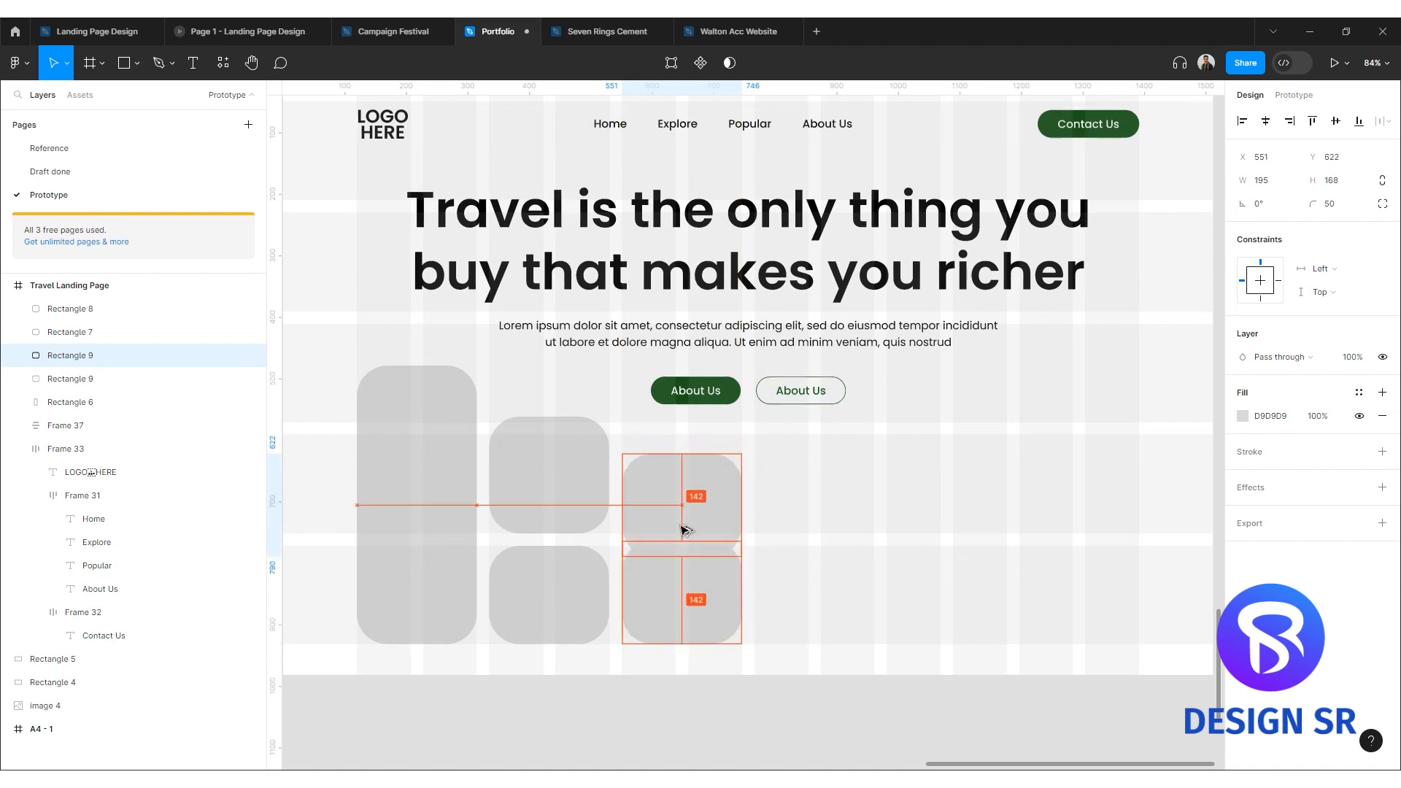
pyautogui.keyDown('shift'); pyautogui.click(678, 572); pyautogui.keyUp('shift')
pyautogui.moveTo(687, 458); pyautogui.dragTo(687, 420)
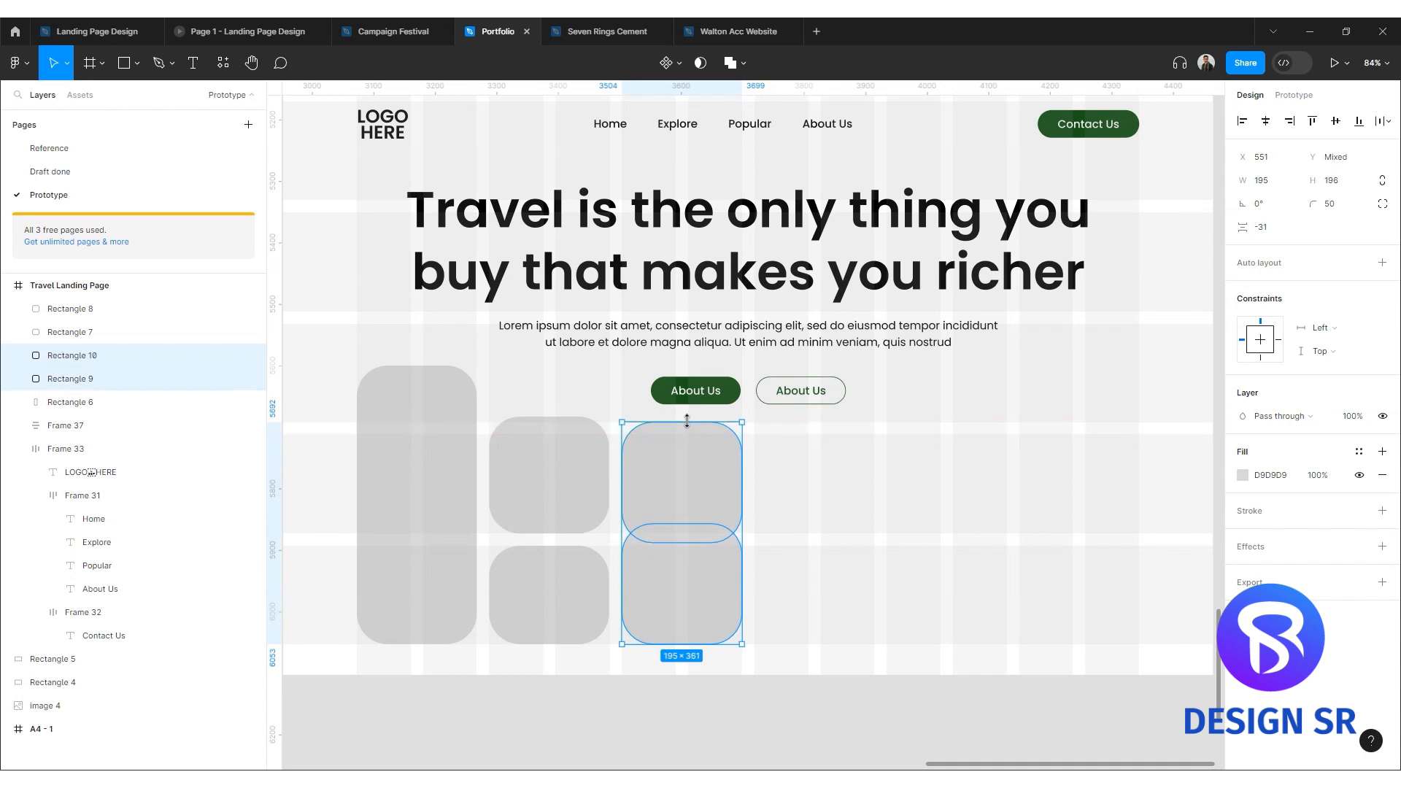
# Resize the second column's two tiles together so their total height is 361, level with the third column's top edge.
pyautogui.scroll(2, 615, 445)
pyautogui.click(541, 535)
pyautogui.keyDown('shift'); pyautogui.click(539, 629); pyautogui.keyUp('shift')
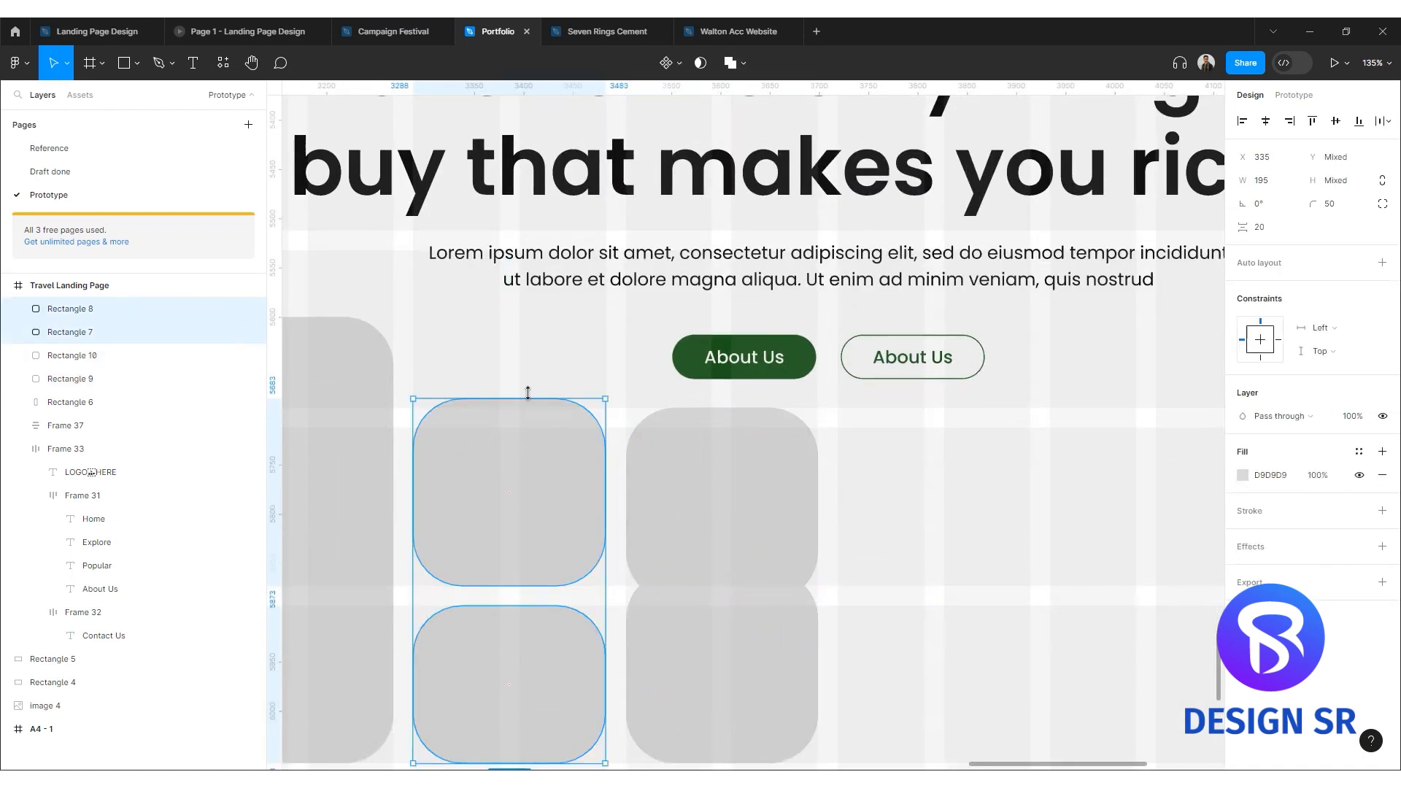
pyautogui.moveTo(528, 393); pyautogui.dragTo(526, 402)
# Flatten the third column's two overlapping tiles into a single shape.
pyautogui.click(736, 515)
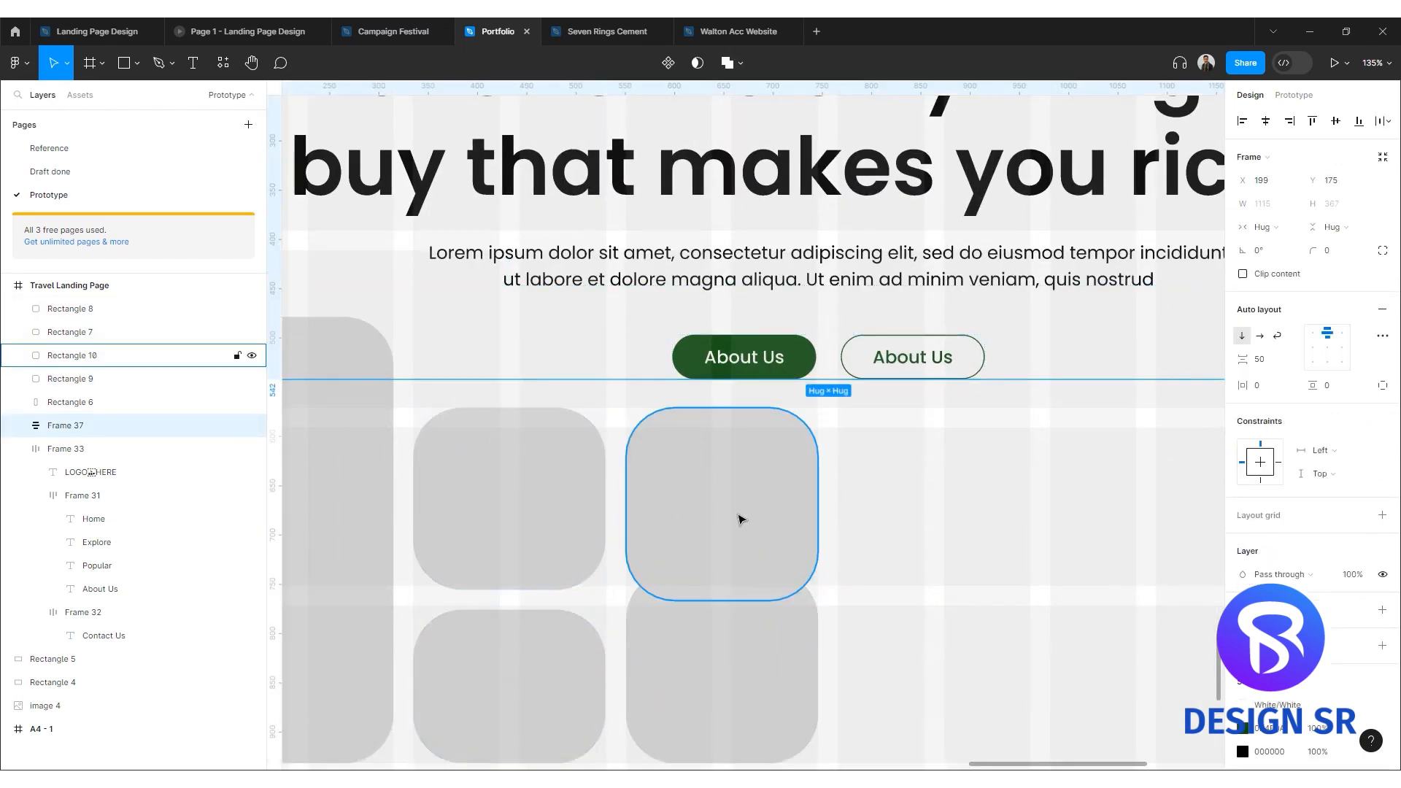
pyautogui.keyDown('shift'); pyautogui.click(742, 650); pyautogui.keyUp('shift')
pyautogui.scroll(-2, 759, 467)
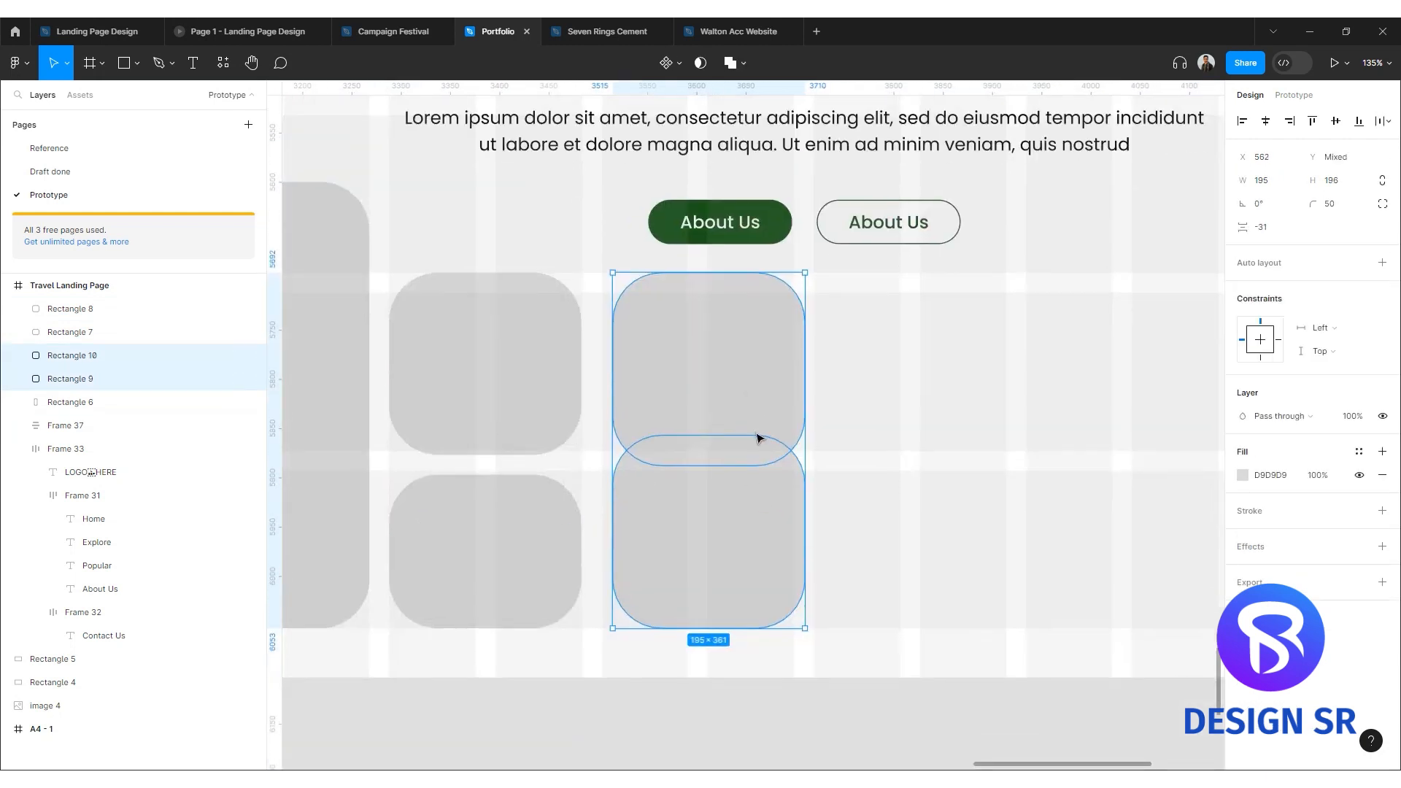
pyautogui.rightClick(759, 438)
pyautogui.click(786, 531)
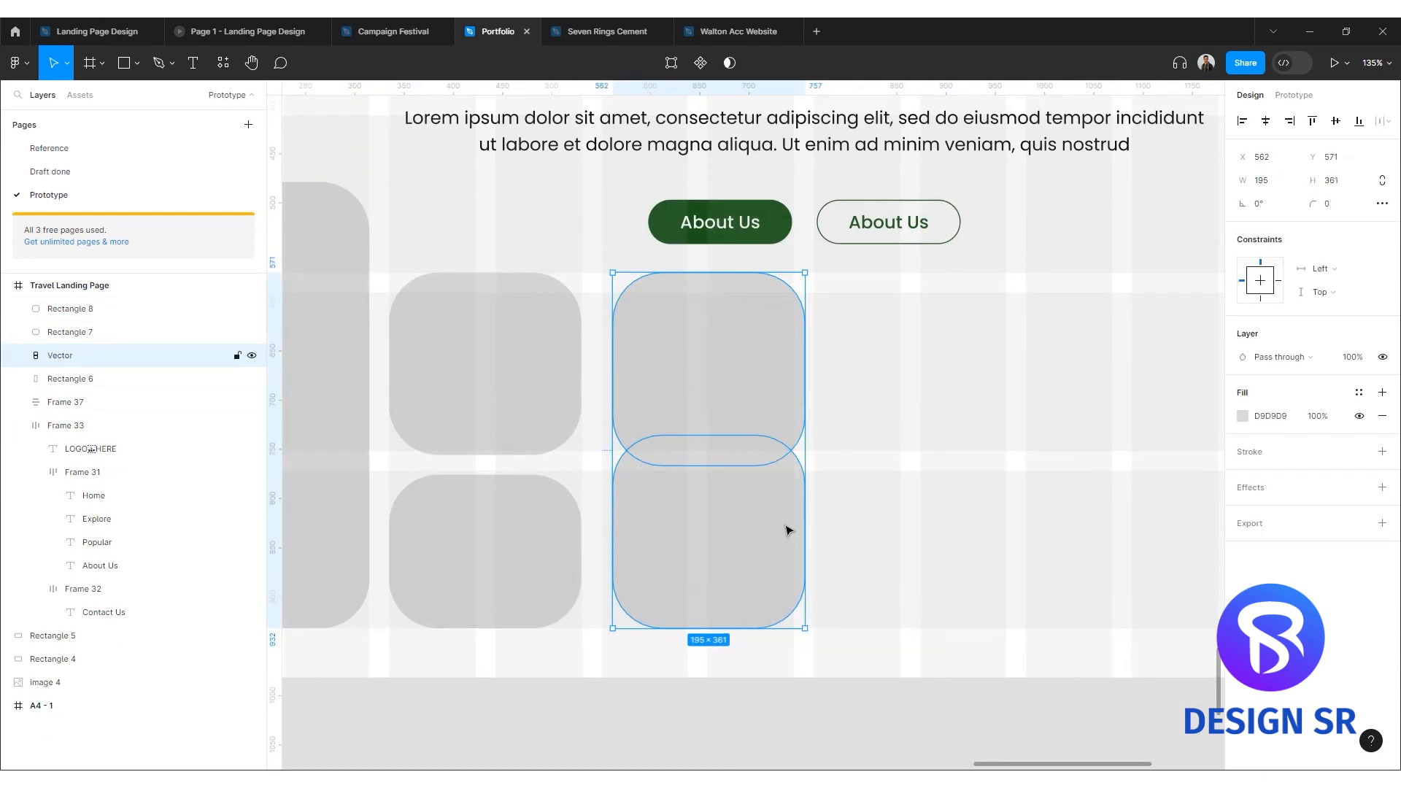
pyautogui.scroll(-3, 787, 531)
pyautogui.click(869, 685)
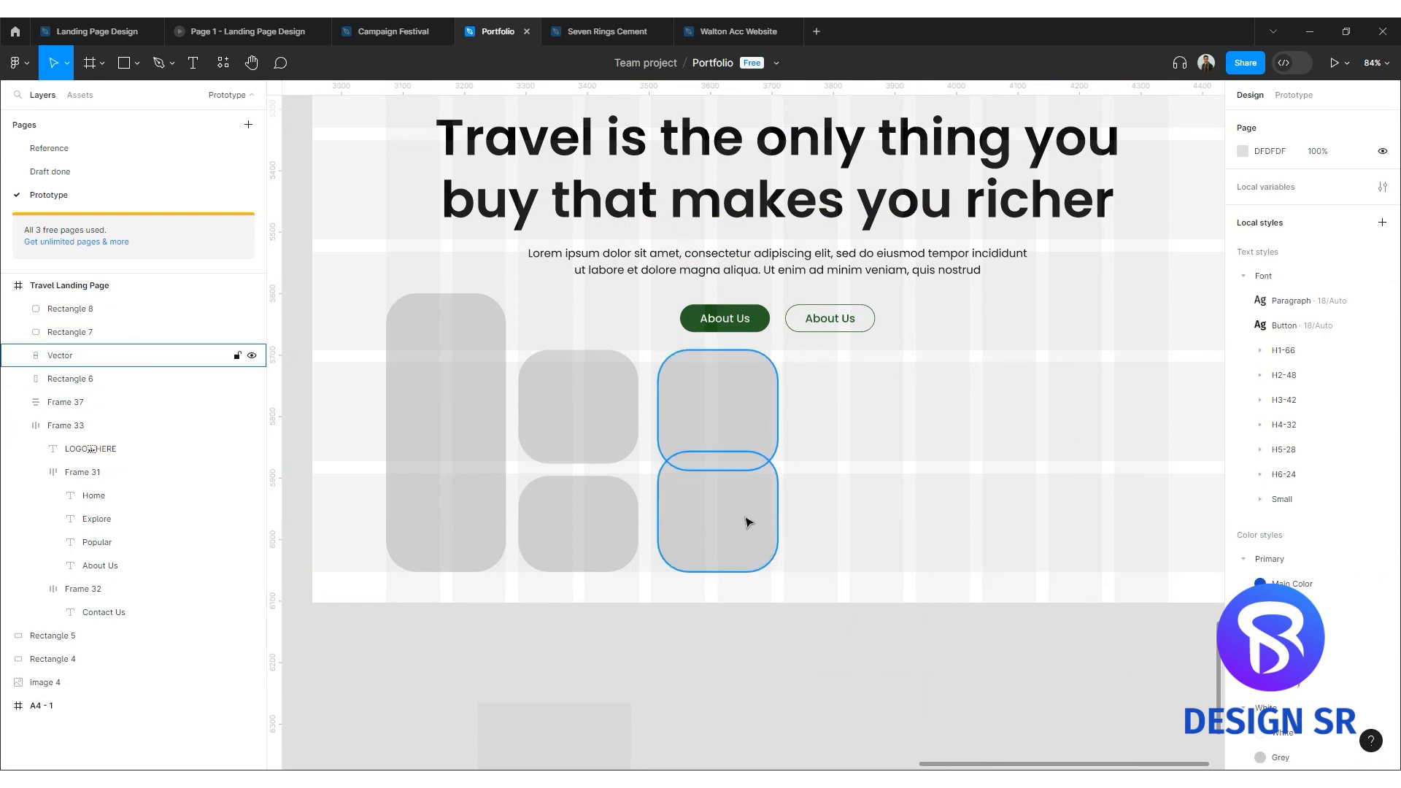
# Copy the tall rectangle into a fourth column beside the flattened shape and shorten it to a height of 361.
pyautogui.moveTo(479, 473); pyautogui.dragTo(867, 465)
pyautogui.moveTo(871, 294); pyautogui.dragTo(849, 350)
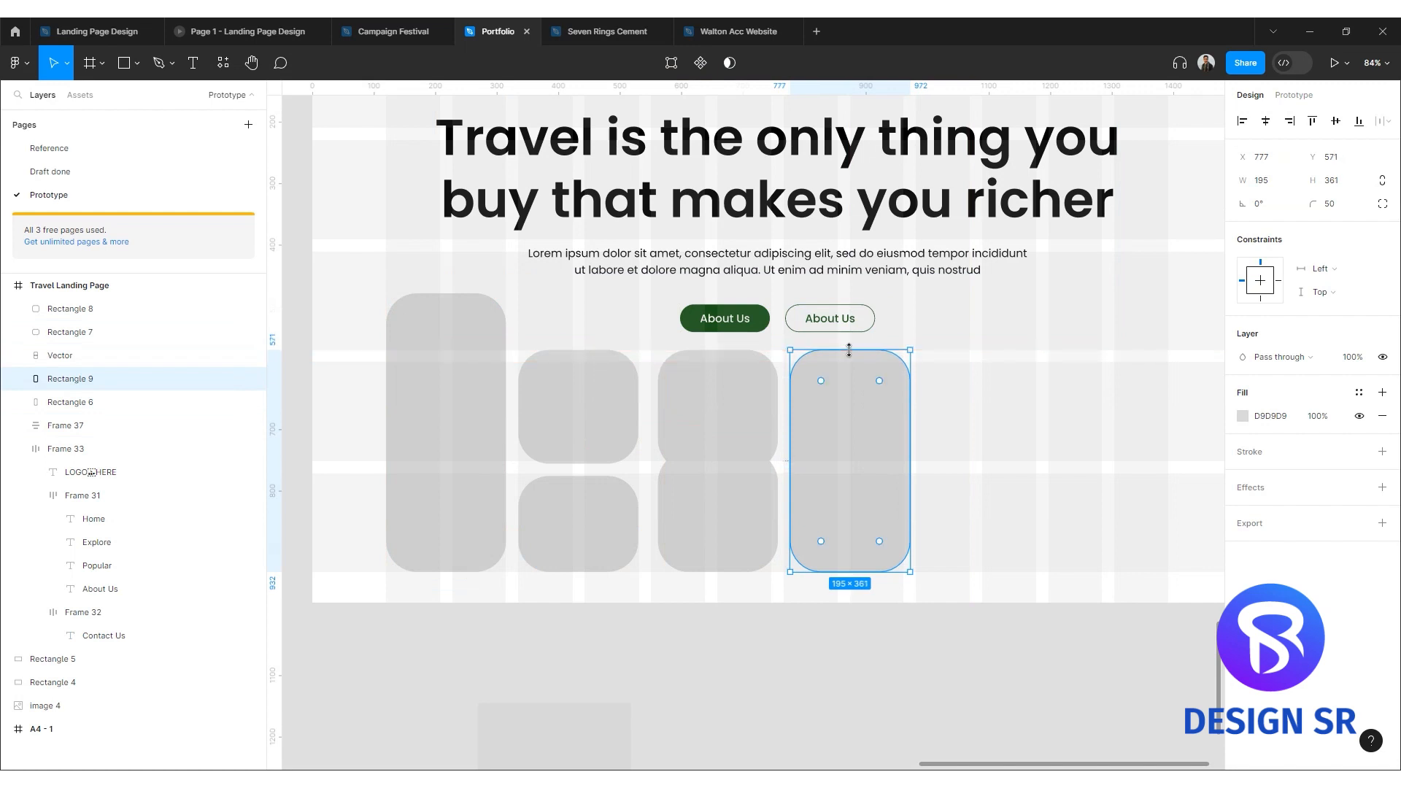
pyautogui.click(781, 648)
pyautogui.moveTo(919, 652); pyautogui.dragTo(858, 648)
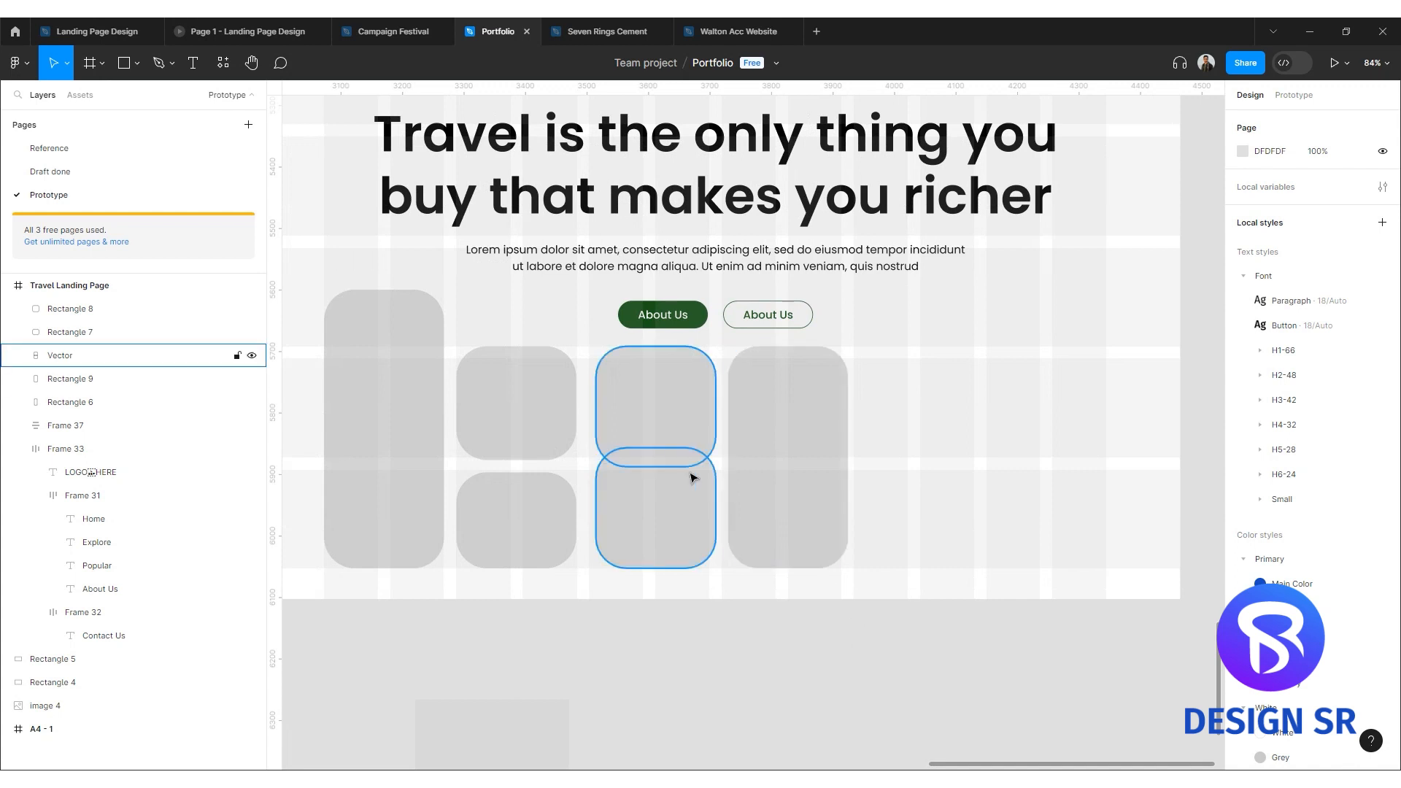
# Duplicate the second column's pair of tiles into a fifth column beside the fourth-column rectangle.
pyautogui.click(538, 532)
pyautogui.keyDown('shift'); pyautogui.click(538, 414); pyautogui.keyUp('shift')
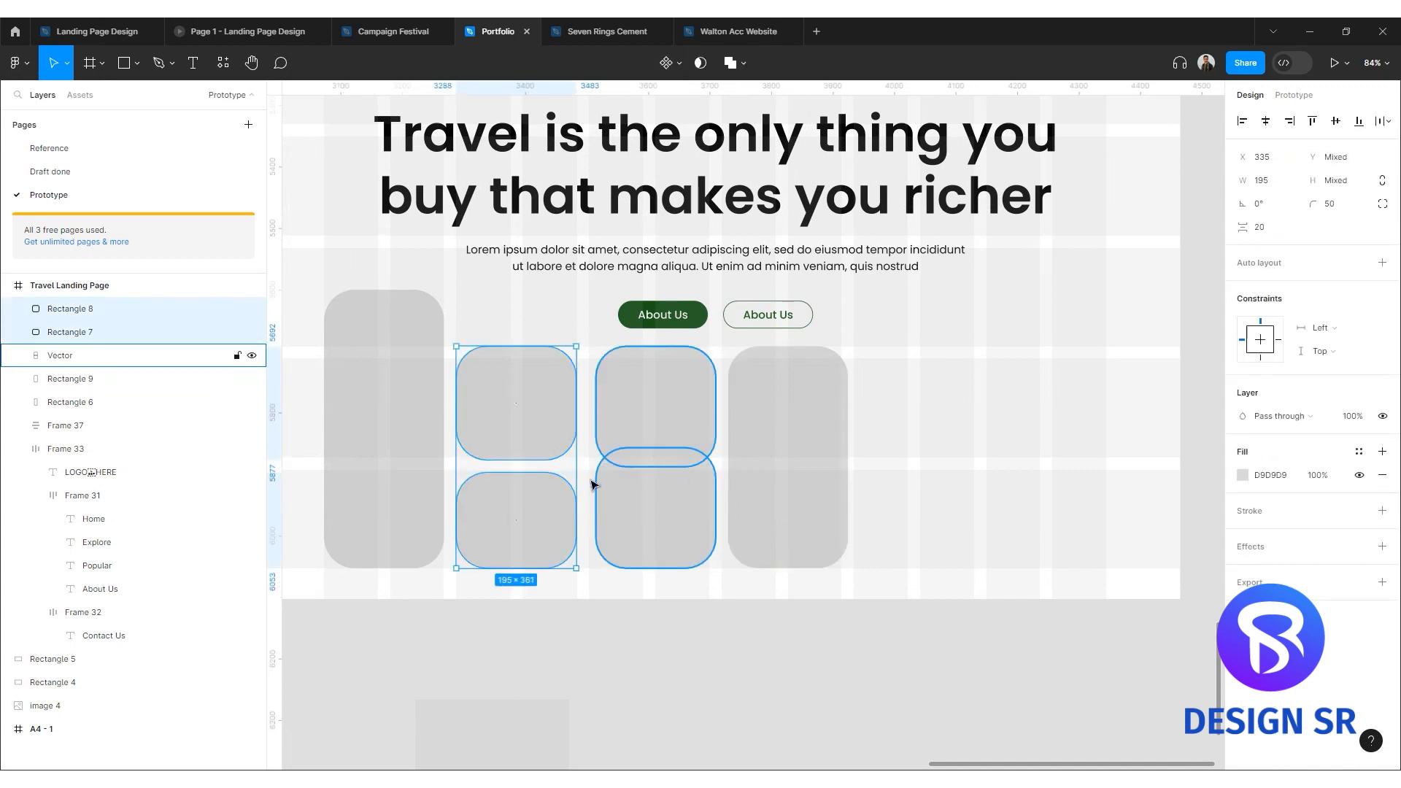
pyautogui.moveTo(514, 534); pyautogui.dragTo(918, 530)
pyautogui.click(858, 664)
# Copy the tall rectangle into a sixth column, shorten it to 251, and place a duplicate overlapping its upper edge.
pyautogui.click(401, 467)
pyautogui.moveTo(675, 415); pyautogui.dragTo(1068, 416)
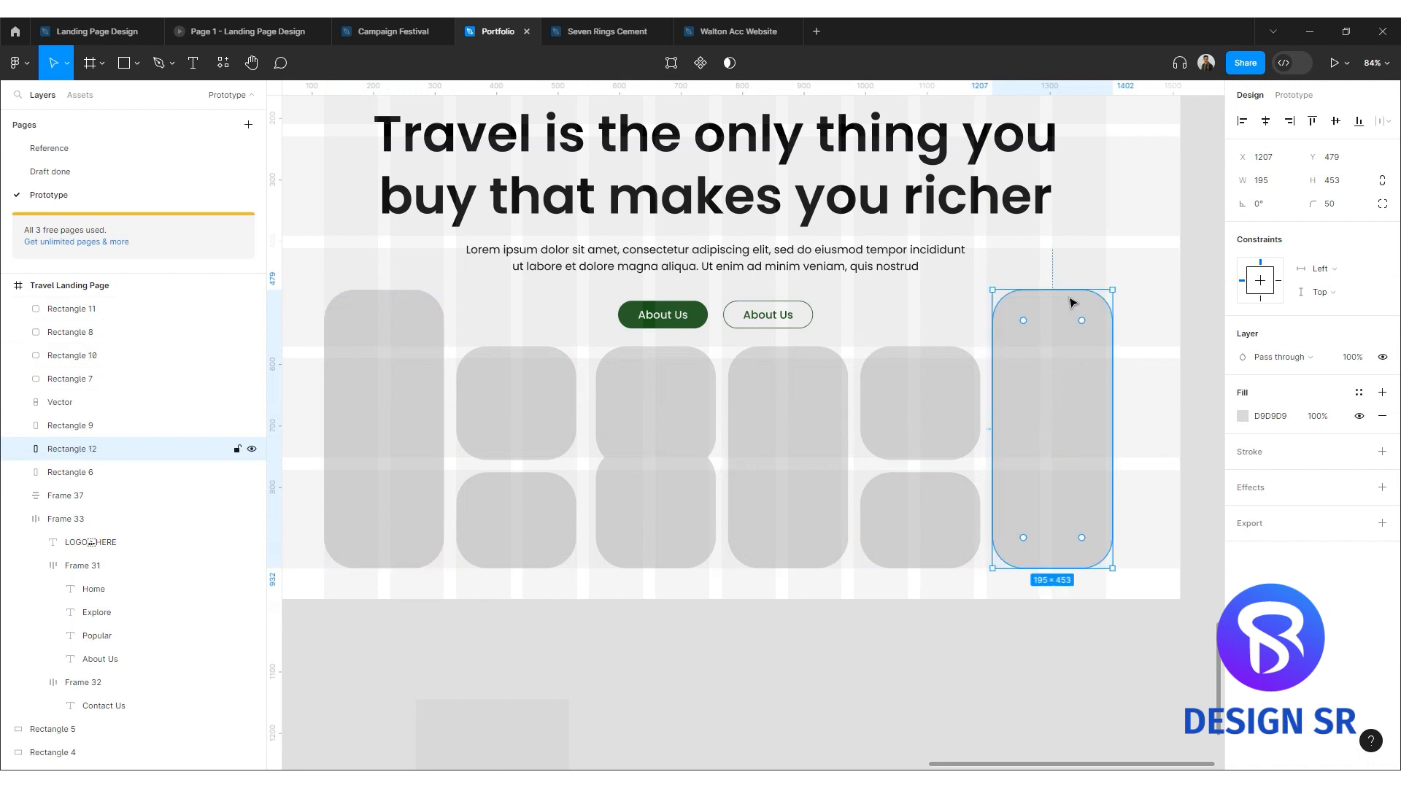
pyautogui.moveTo(1068, 311); pyautogui.dragTo(1070, 413)
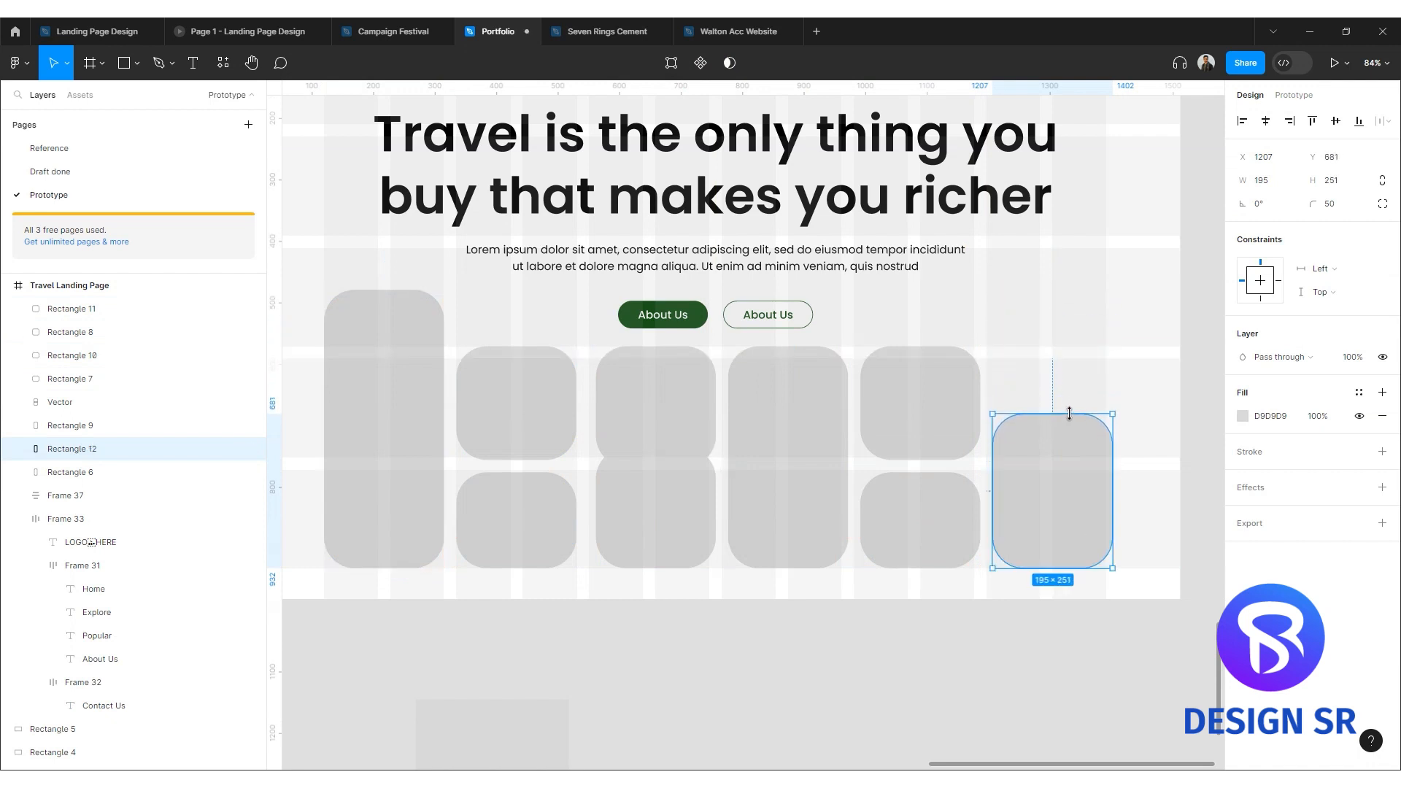
pyautogui.moveTo(1059, 491); pyautogui.dragTo(1057, 351)
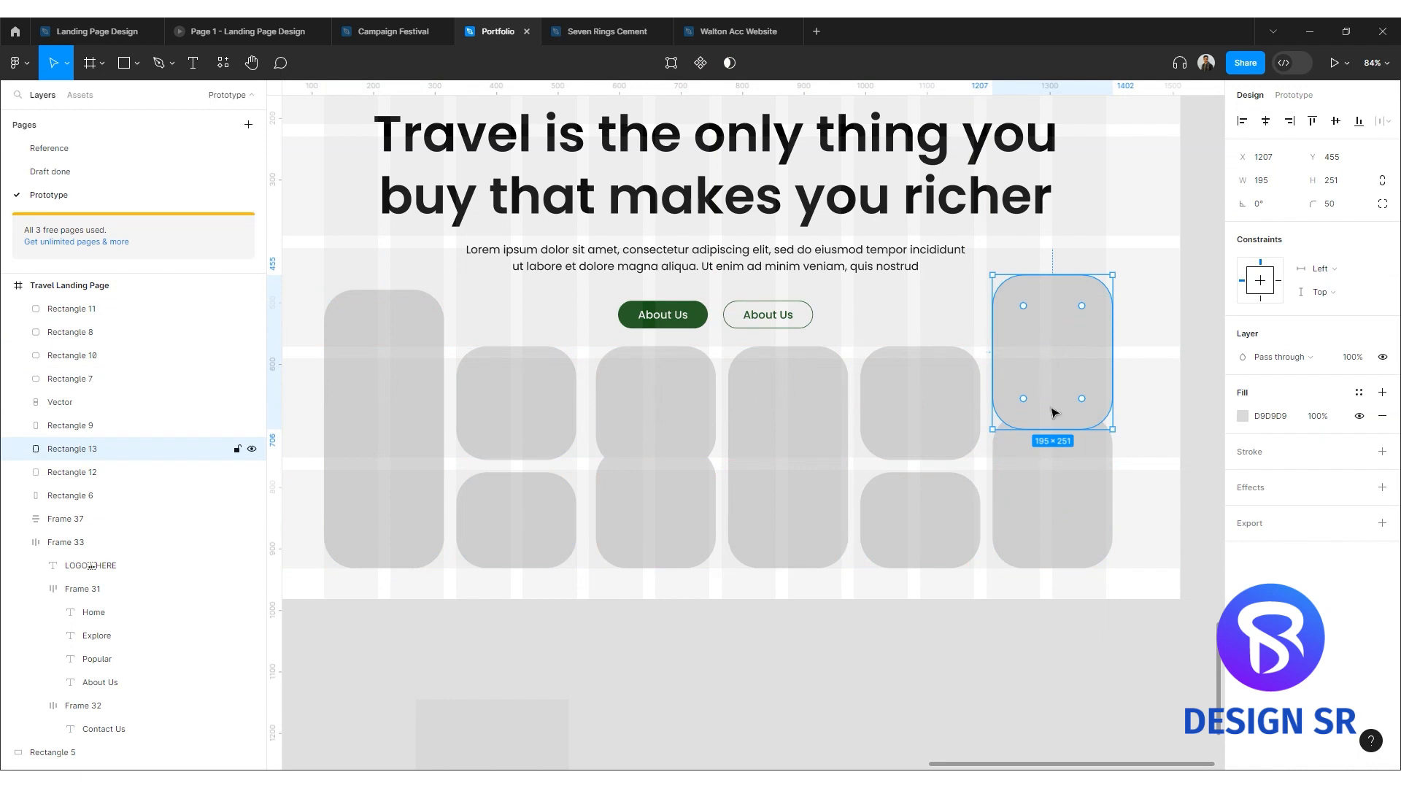
# Resize the sixth column's two overlapping tiles together to a total height of 453 and flatten them into one shape.
pyautogui.keyDown('shift'); pyautogui.click(1049, 483); pyautogui.keyUp('shift')
pyautogui.moveTo(1044, 275); pyautogui.dragTo(1047, 292)
pyautogui.rightClick(1082, 345)
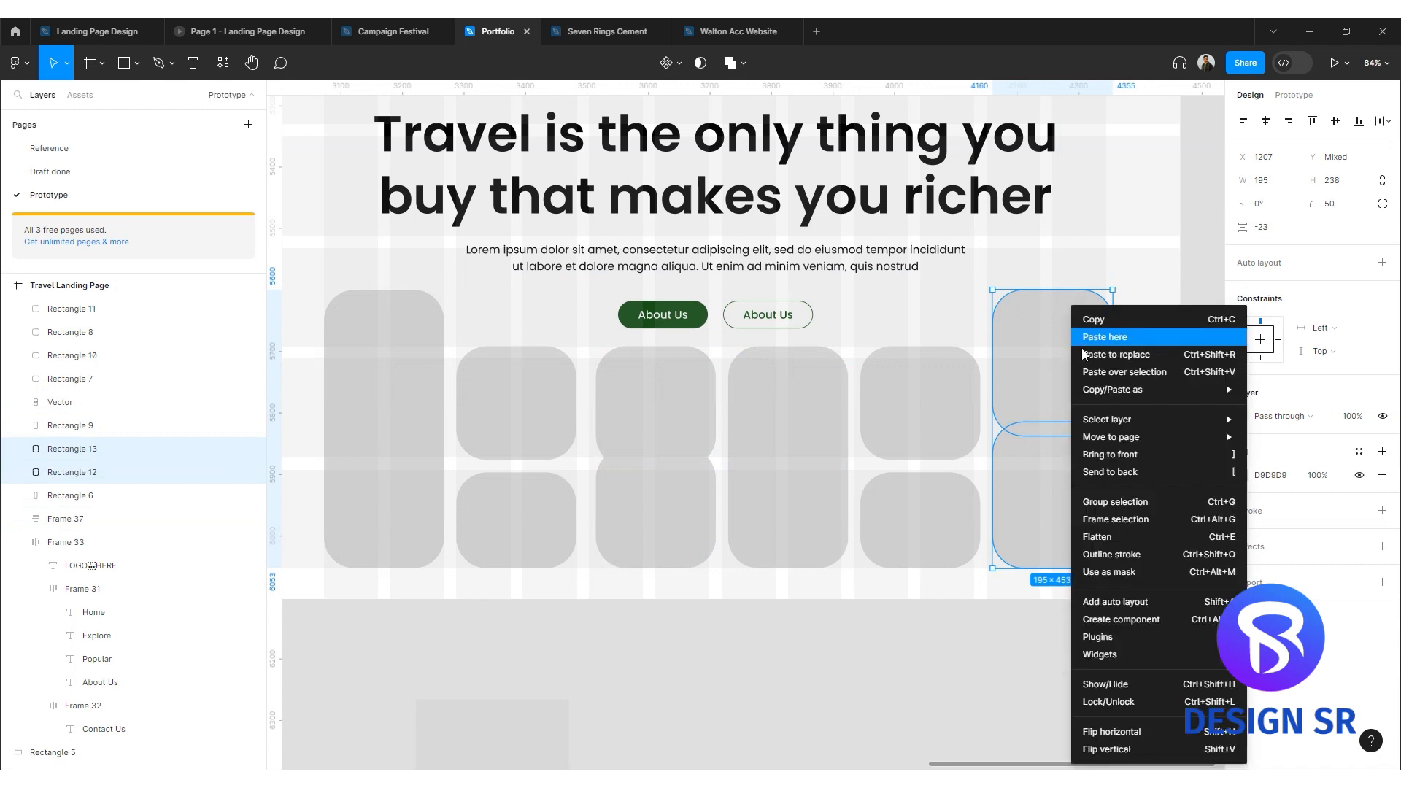
pyautogui.click(1114, 539)
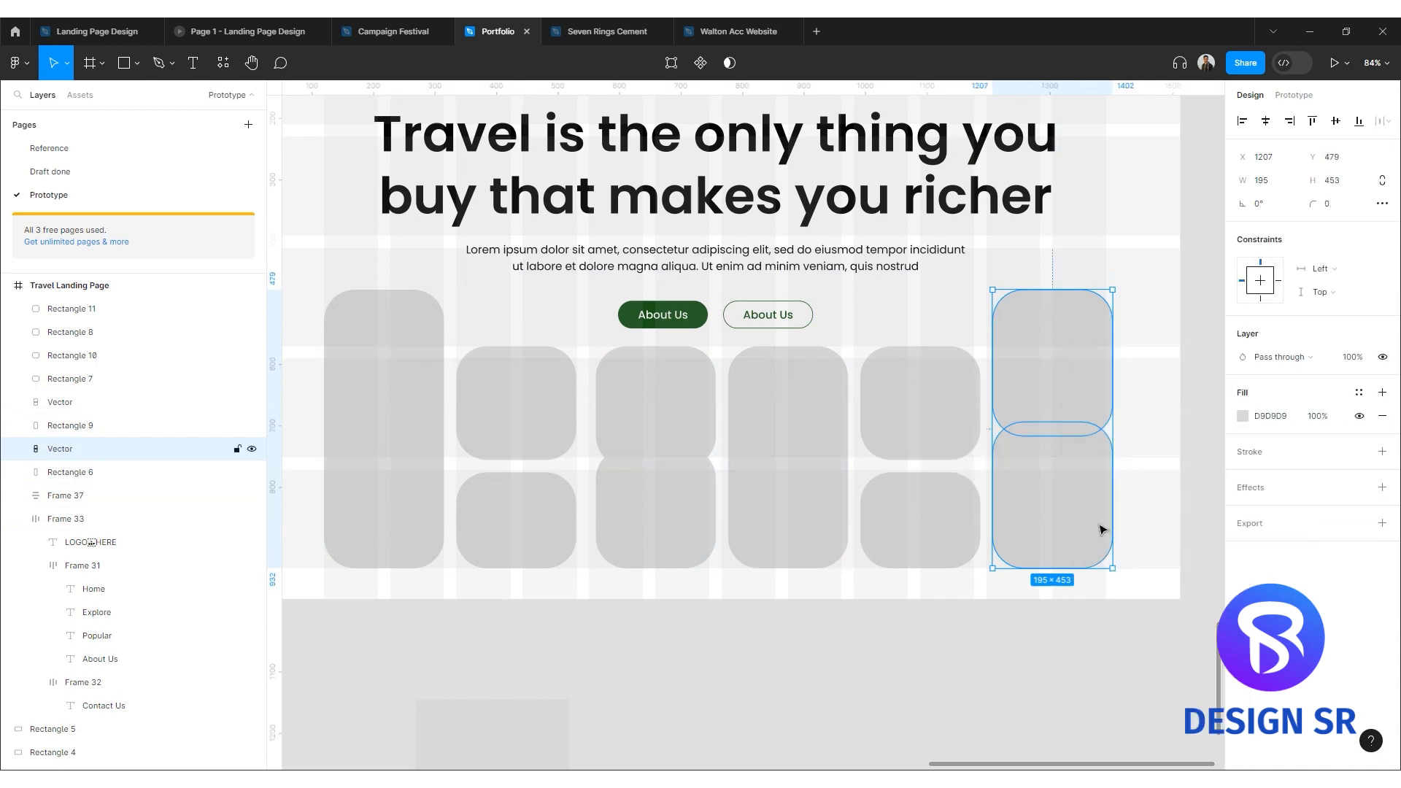
# Combine the second column's two stacked tiles into a vertical auto layout.
pyautogui.click(384, 431)
pyautogui.moveTo(523, 592); pyautogui.dragTo(513, 438)
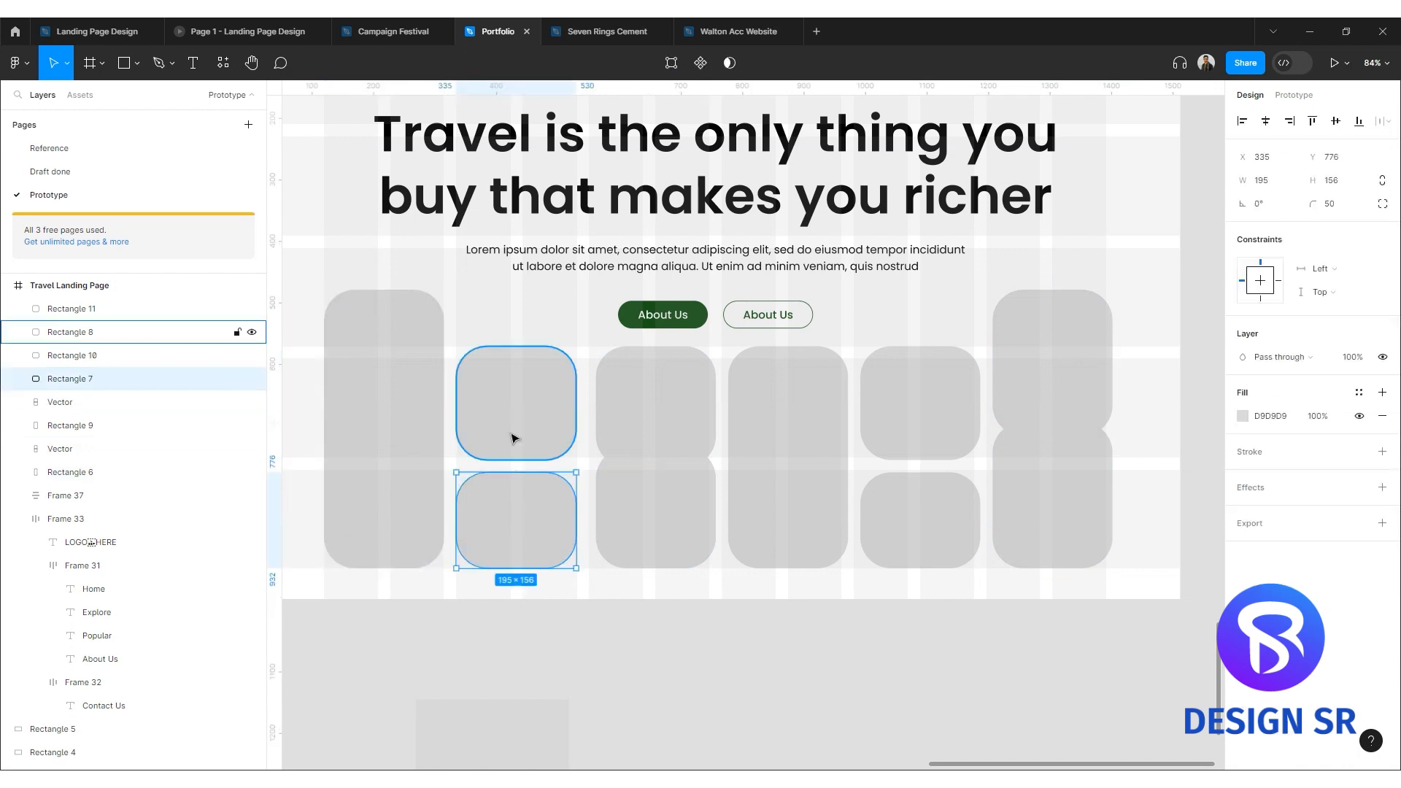
pyautogui.hotkey('shift', 'a')
pyautogui.click(576, 664)
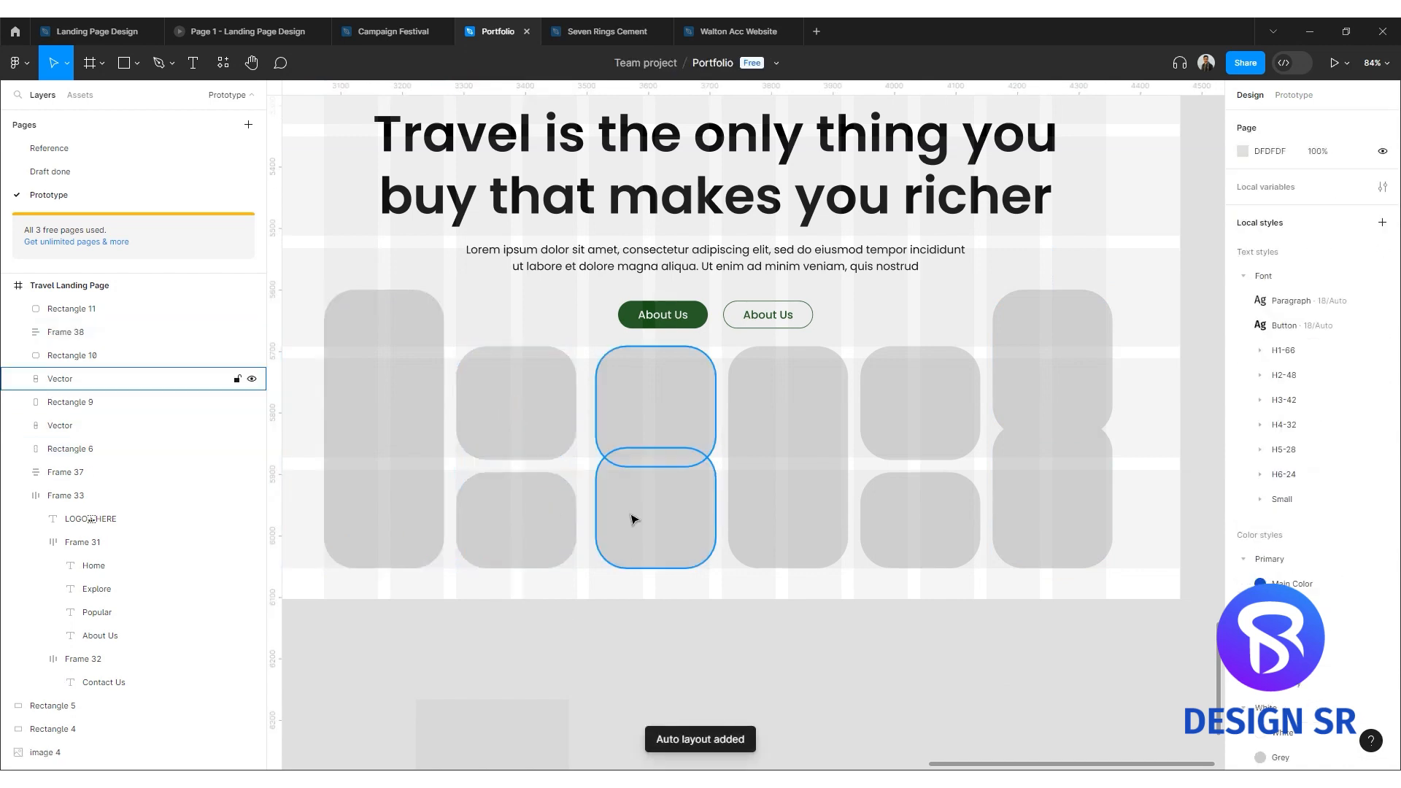
# Combine the fifth column's two stacked tiles into a vertical auto layout with 20 spacing.
pyautogui.click(350, 457)
pyautogui.click(773, 504)
pyautogui.click(920, 494)
pyautogui.keyDown('shift'); pyautogui.click(935, 432); pyautogui.keyUp('shift')
pyautogui.hotkey('shift', 'a')
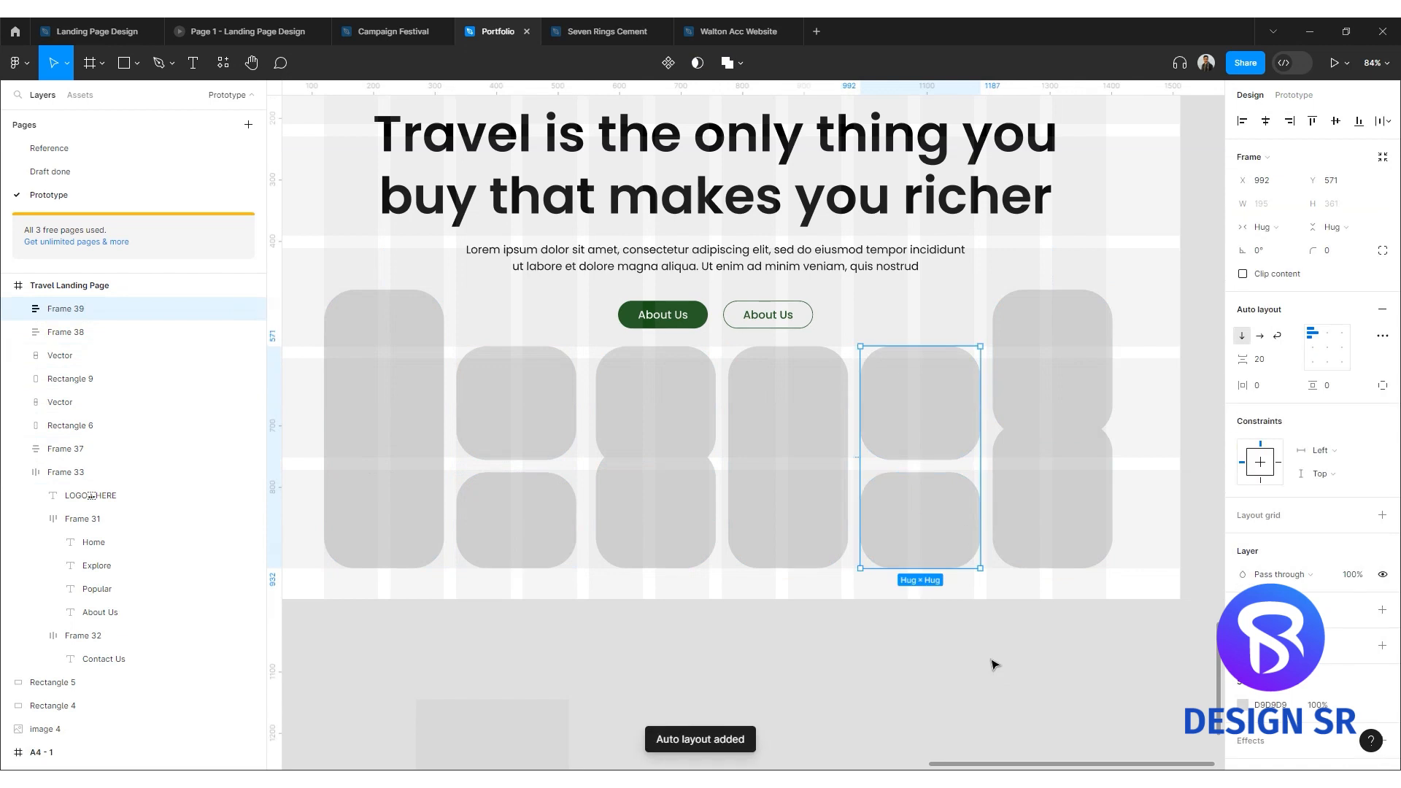
# Combine all six tile columns into one horizontal auto layout aligned at their lower edges.
pyautogui.click(1048, 516)
pyautogui.keyDown('shift'); pyautogui.click(946, 525); pyautogui.keyUp('shift')
pyautogui.keyDown('shift'); pyautogui.click(781, 504); pyautogui.keyUp('shift')
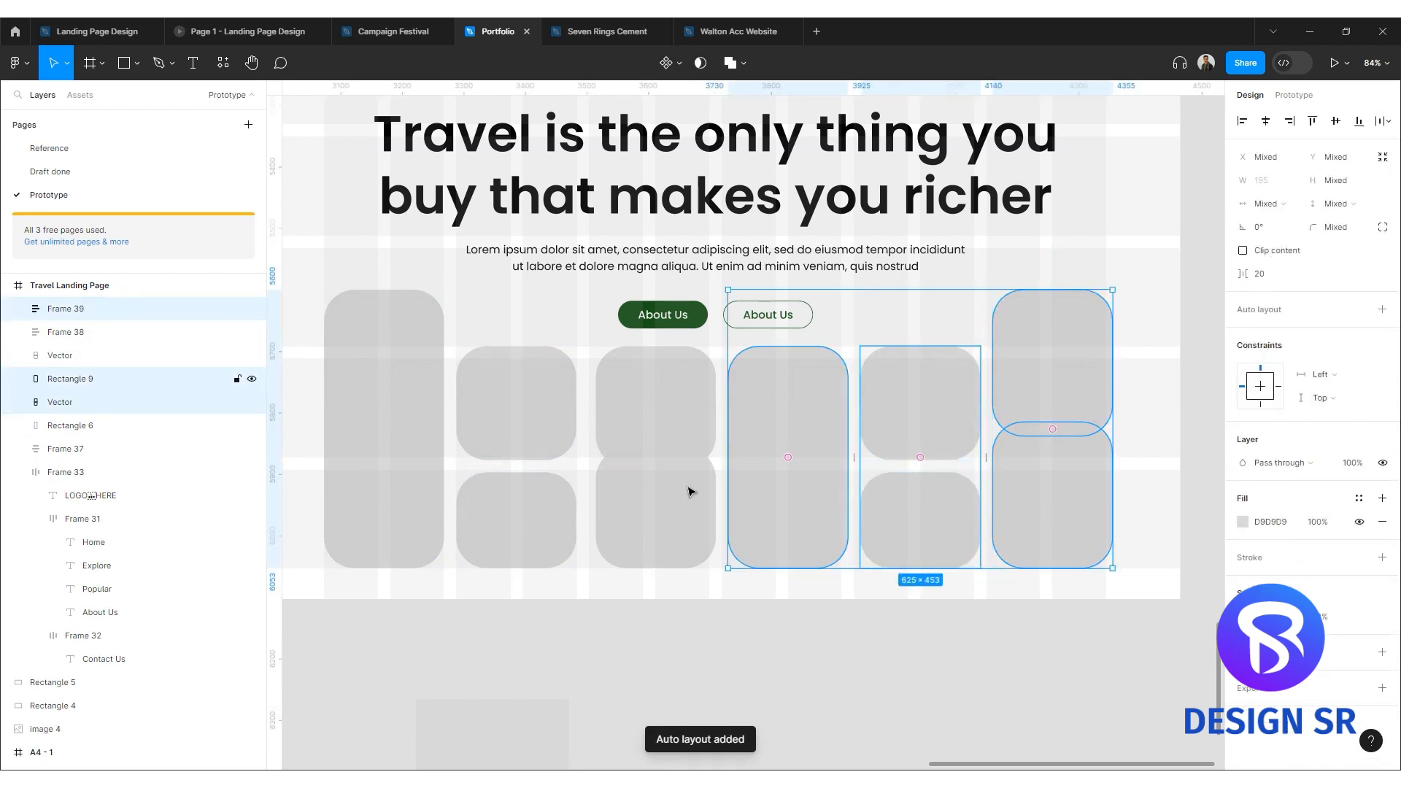
pyautogui.keyDown('shift'); pyautogui.click(642, 482); pyautogui.keyUp('shift')
pyautogui.keyDown('shift'); pyautogui.click(514, 467); pyautogui.keyUp('shift')
pyautogui.keyDown('shift'); pyautogui.click(427, 459); pyautogui.keyUp('shift')
pyautogui.hotkey('shift', 'a')
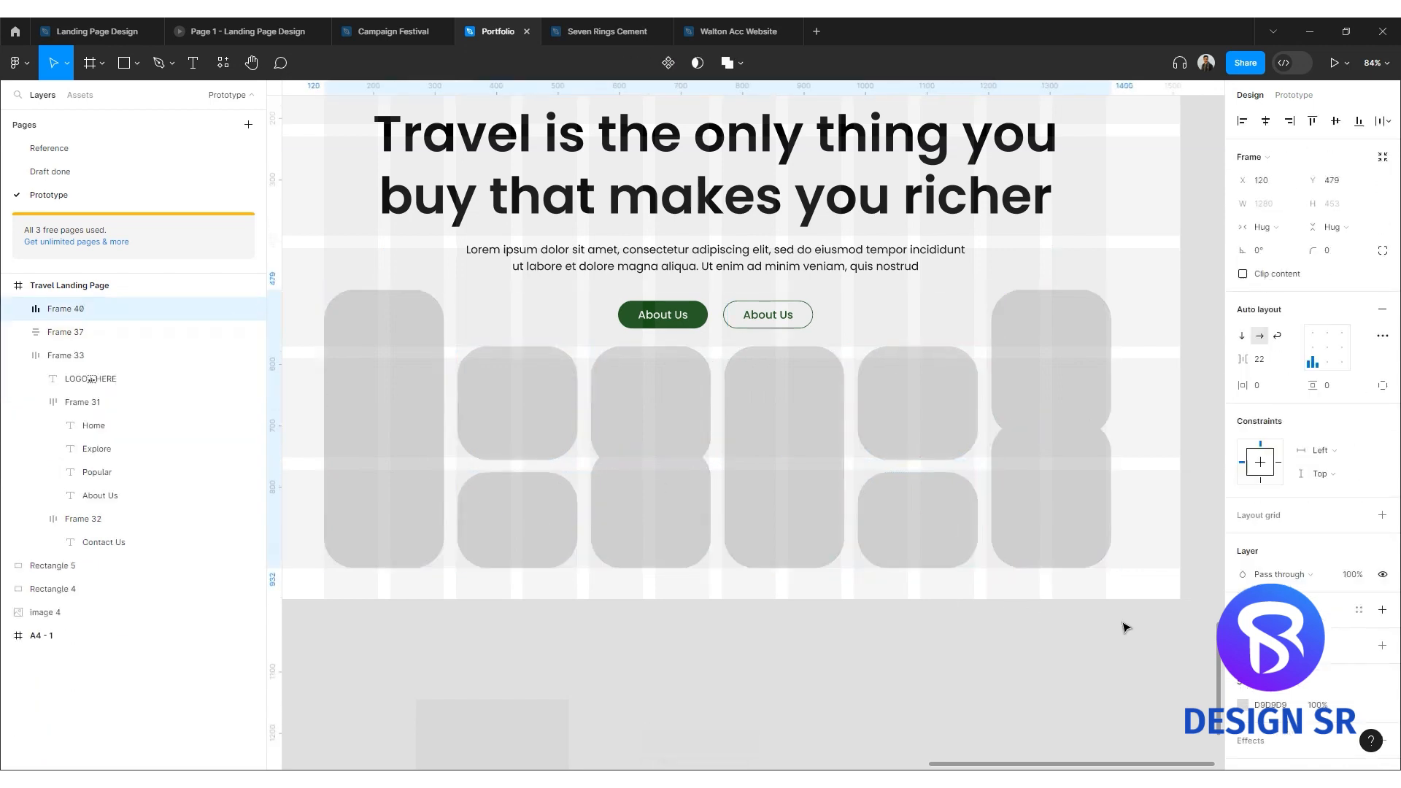
# Set the spacing between the six columns in the row to 20.
pyautogui.scroll(3, 1142, 405)
pyautogui.scroll(4, 1143, 405)
pyautogui.click(1276, 365)
pyautogui.write('20')
pyautogui.press('Return')
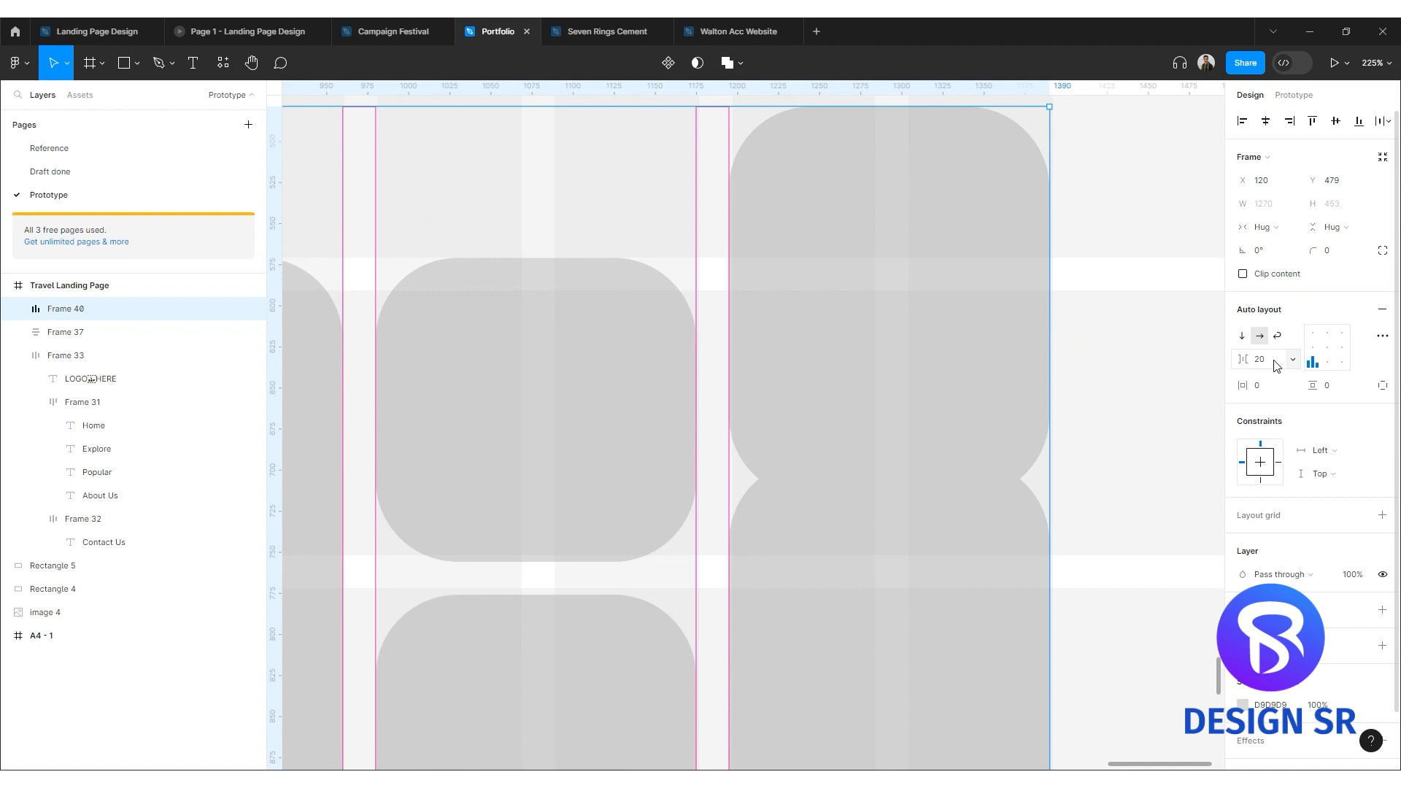
# Ungroup the auto layout row so the six tile columns sit directly in the travel frame.
pyautogui.scroll(-10, 876, 369)
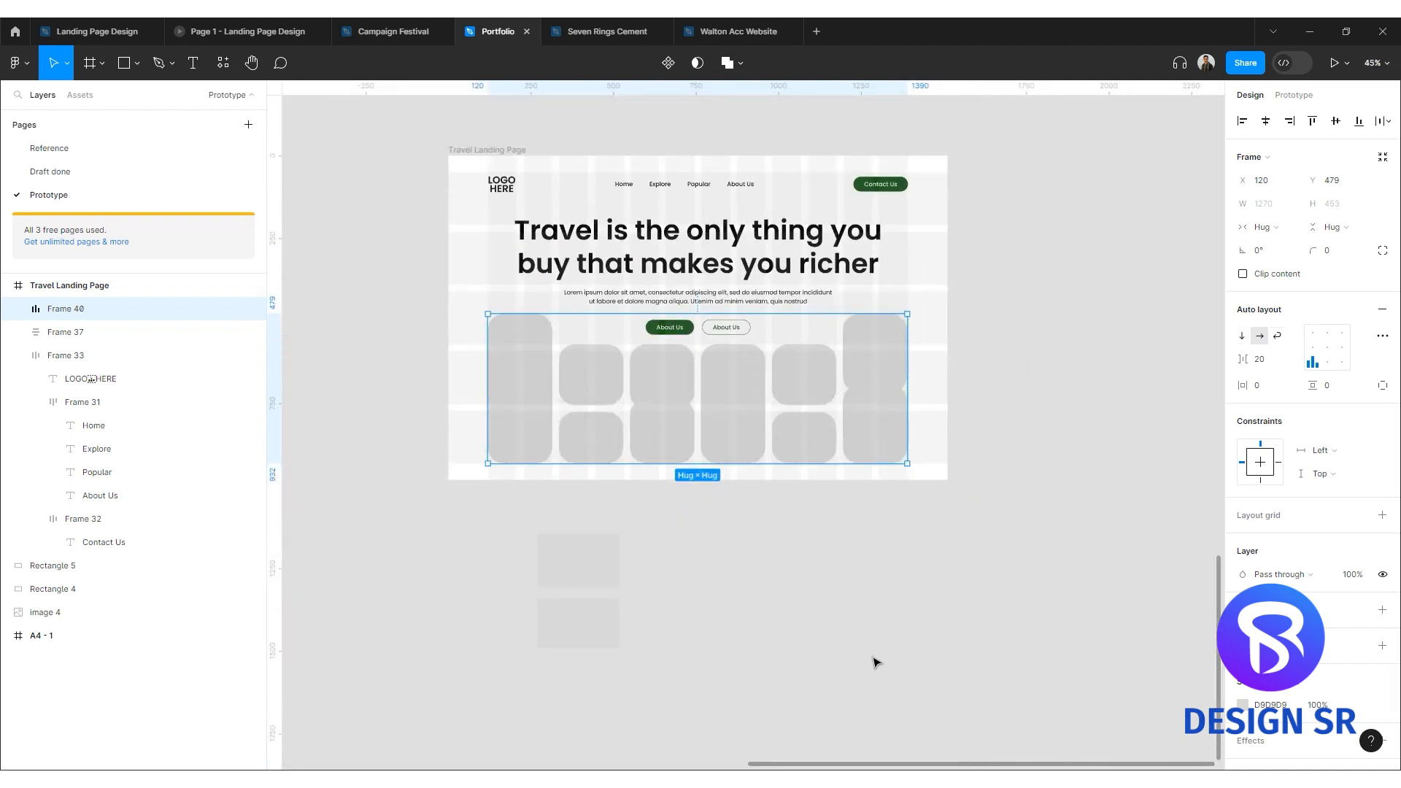
pyautogui.click(845, 587)
pyautogui.moveTo(826, 519); pyautogui.dragTo(844, 603)
pyautogui.click(764, 438)
pyautogui.click(757, 443)
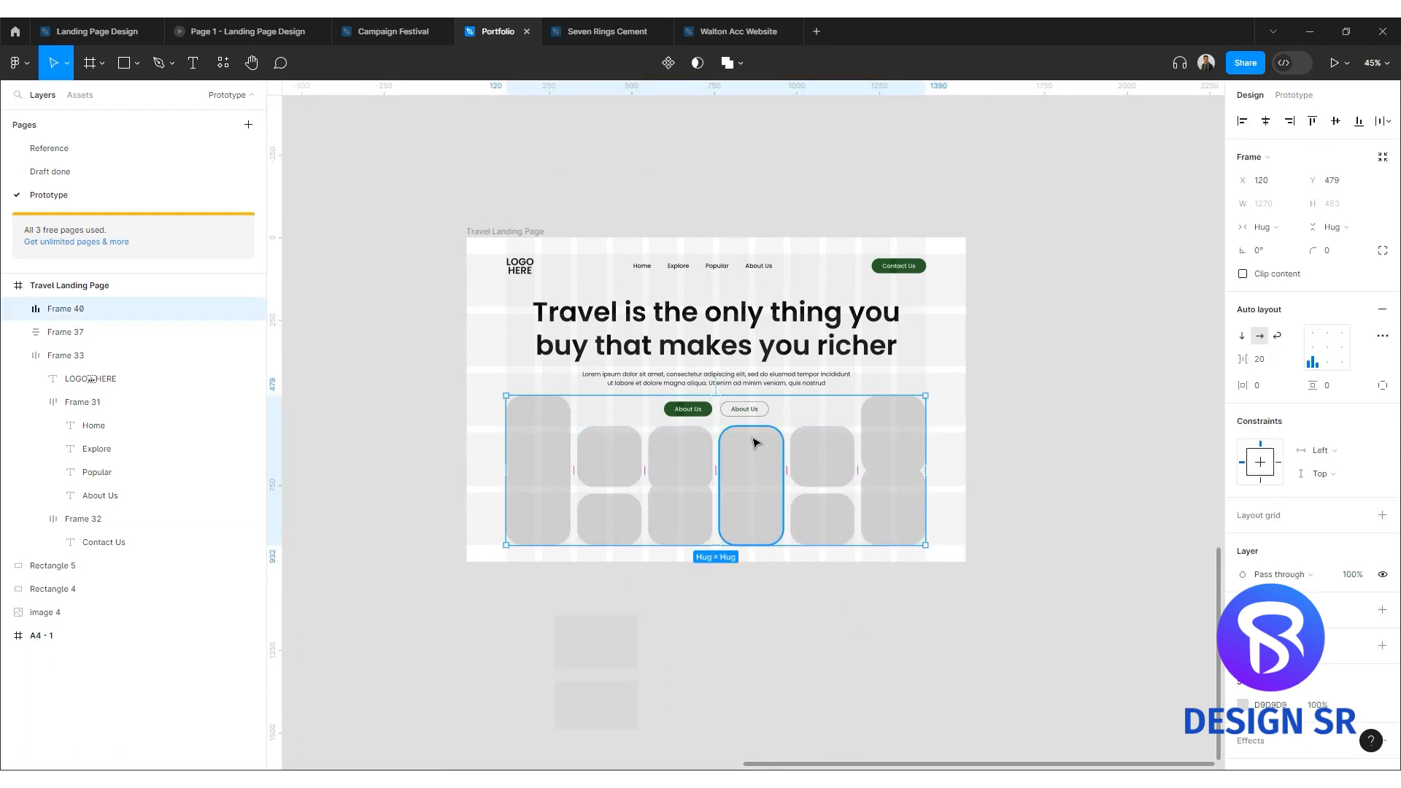
pyautogui.press('Return')
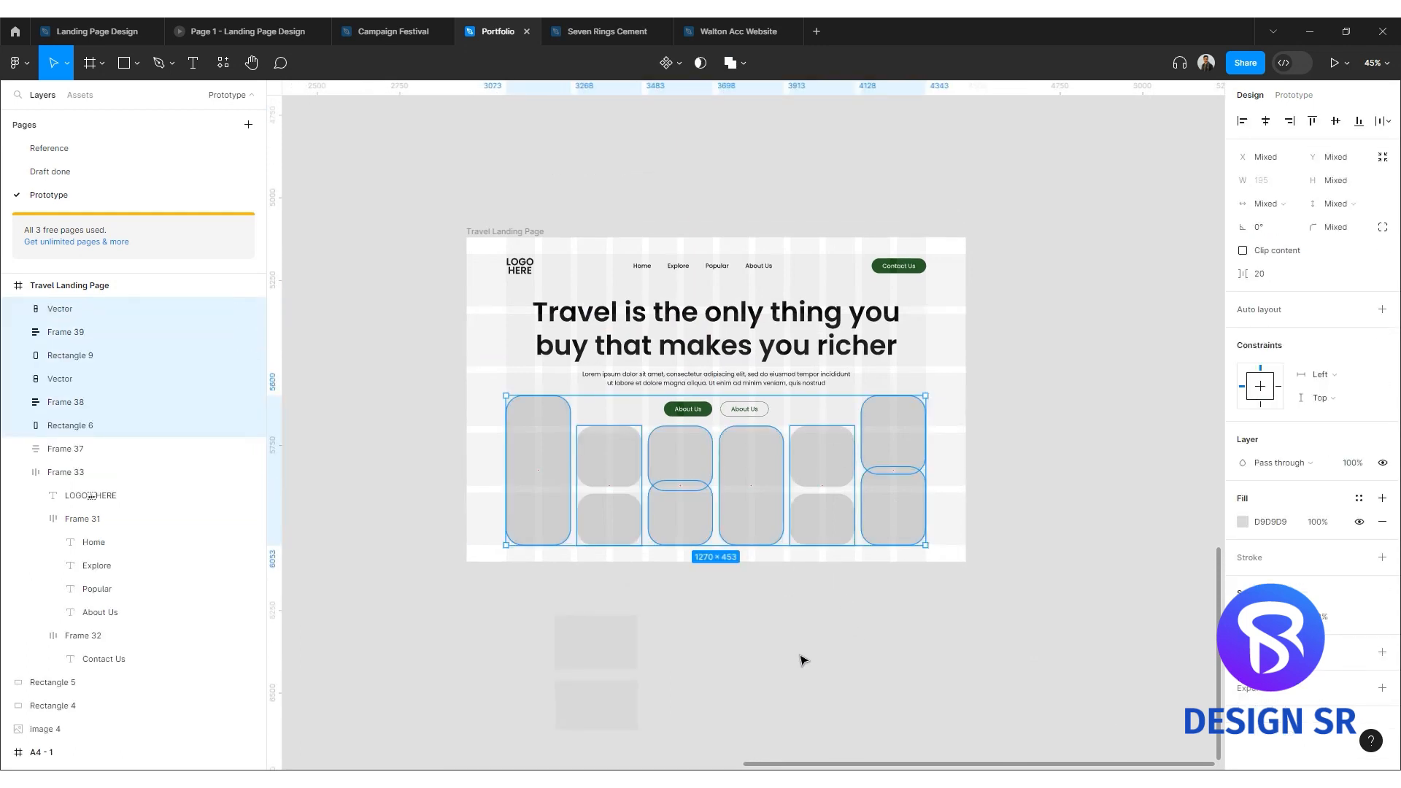
pyautogui.click(803, 661)
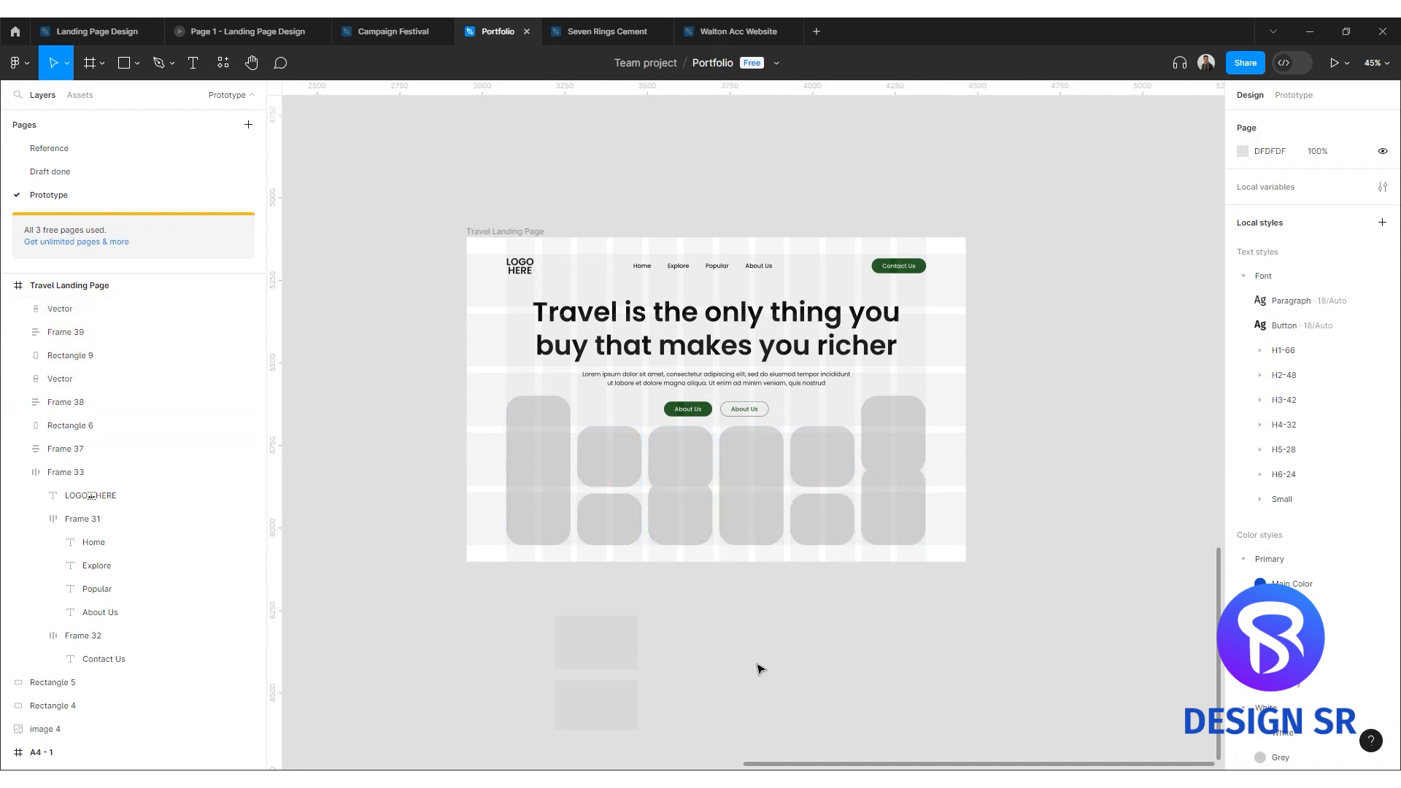
# Change the label of the filled green call-to-action button below the supporting text to "Best Place".
pyautogui.scroll(10, 682, 409)
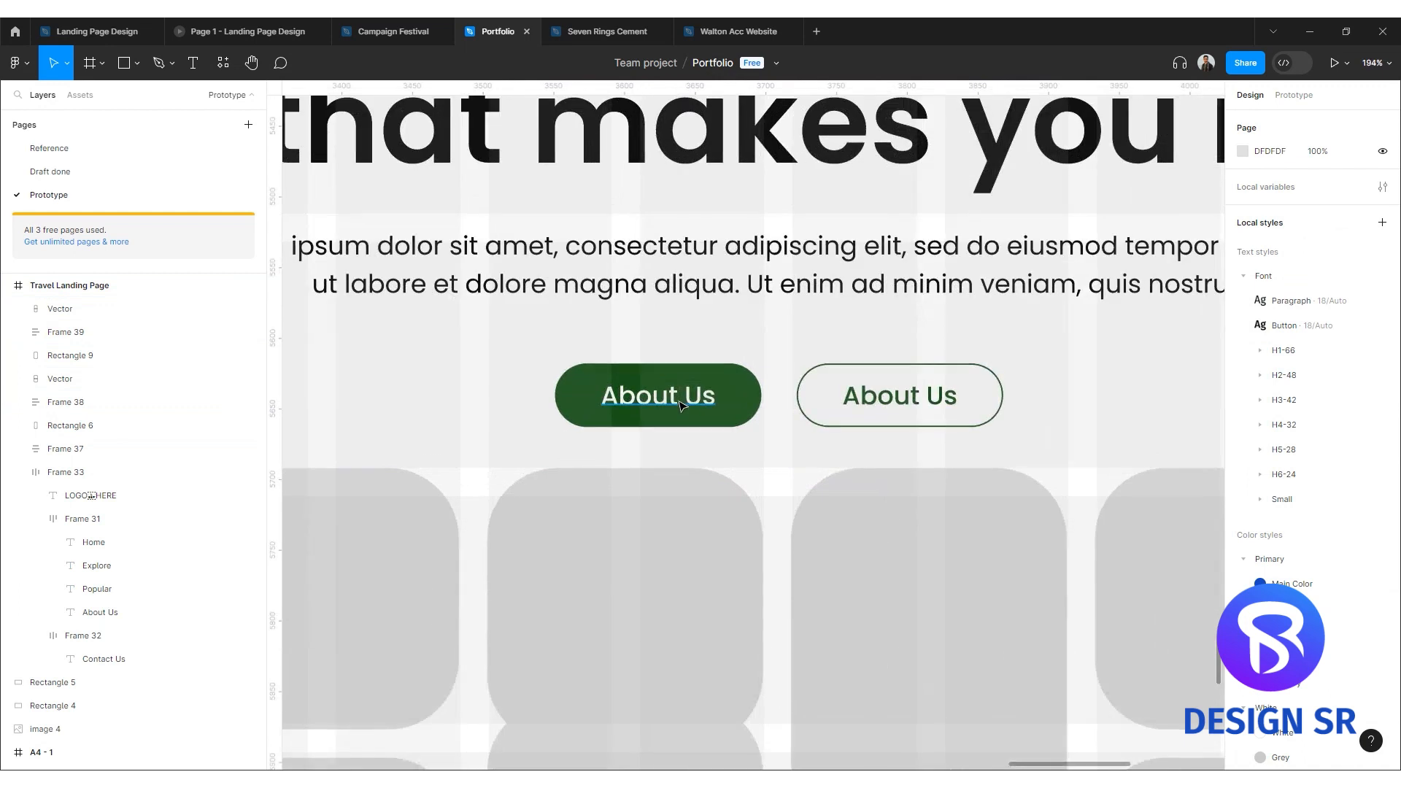
pyautogui.click(681, 406)
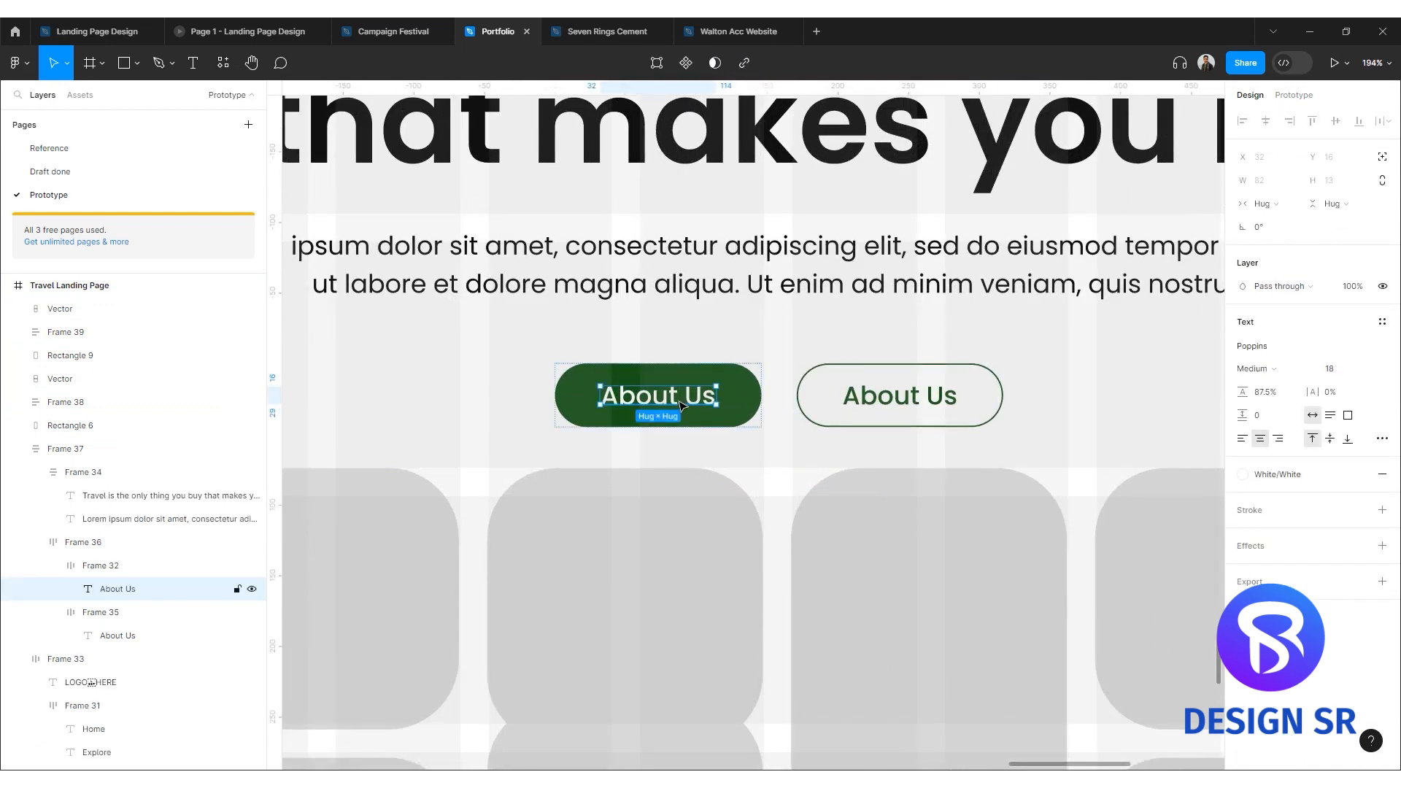
pyautogui.scroll(-3, 679, 406)
pyautogui.doubleClick(679, 403)
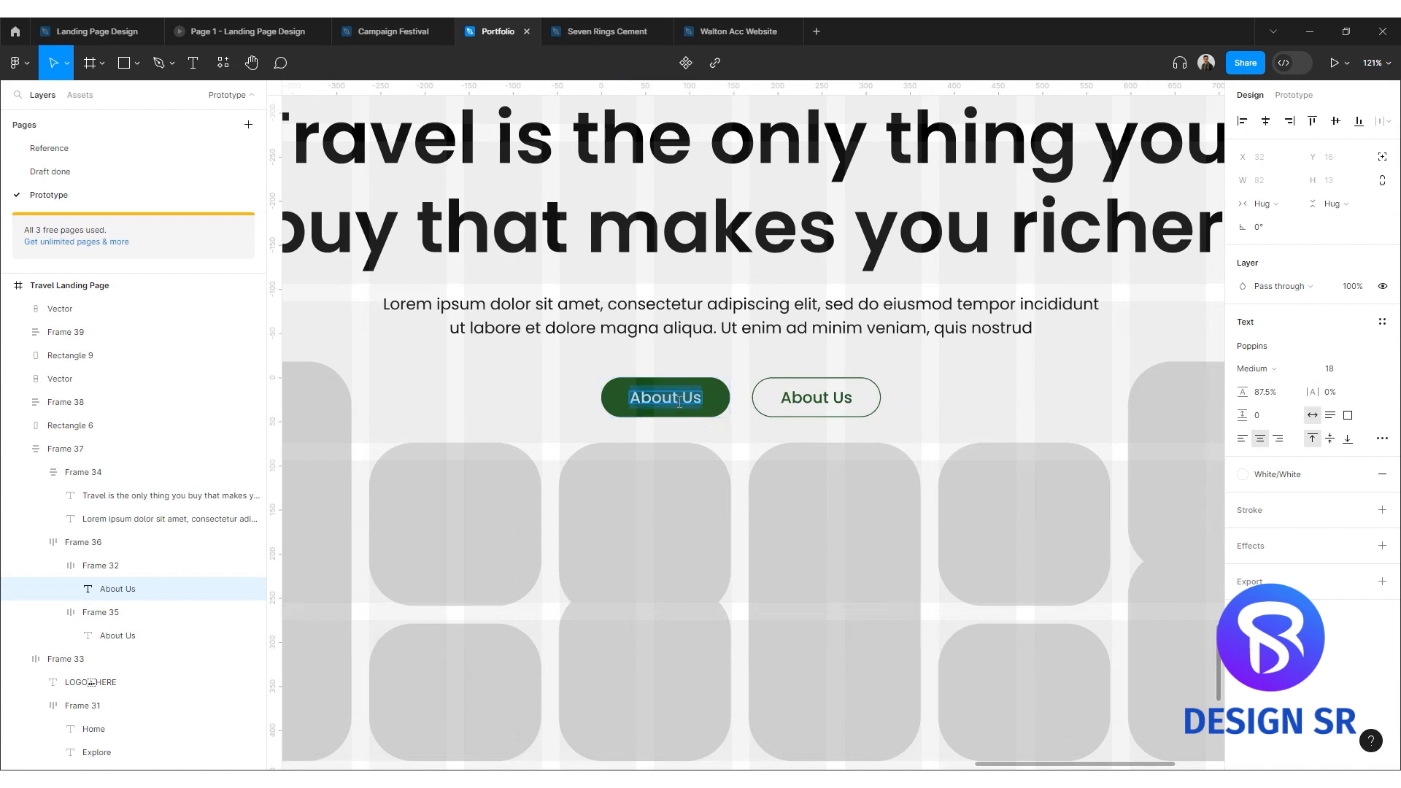
pyautogui.write('Best Place')
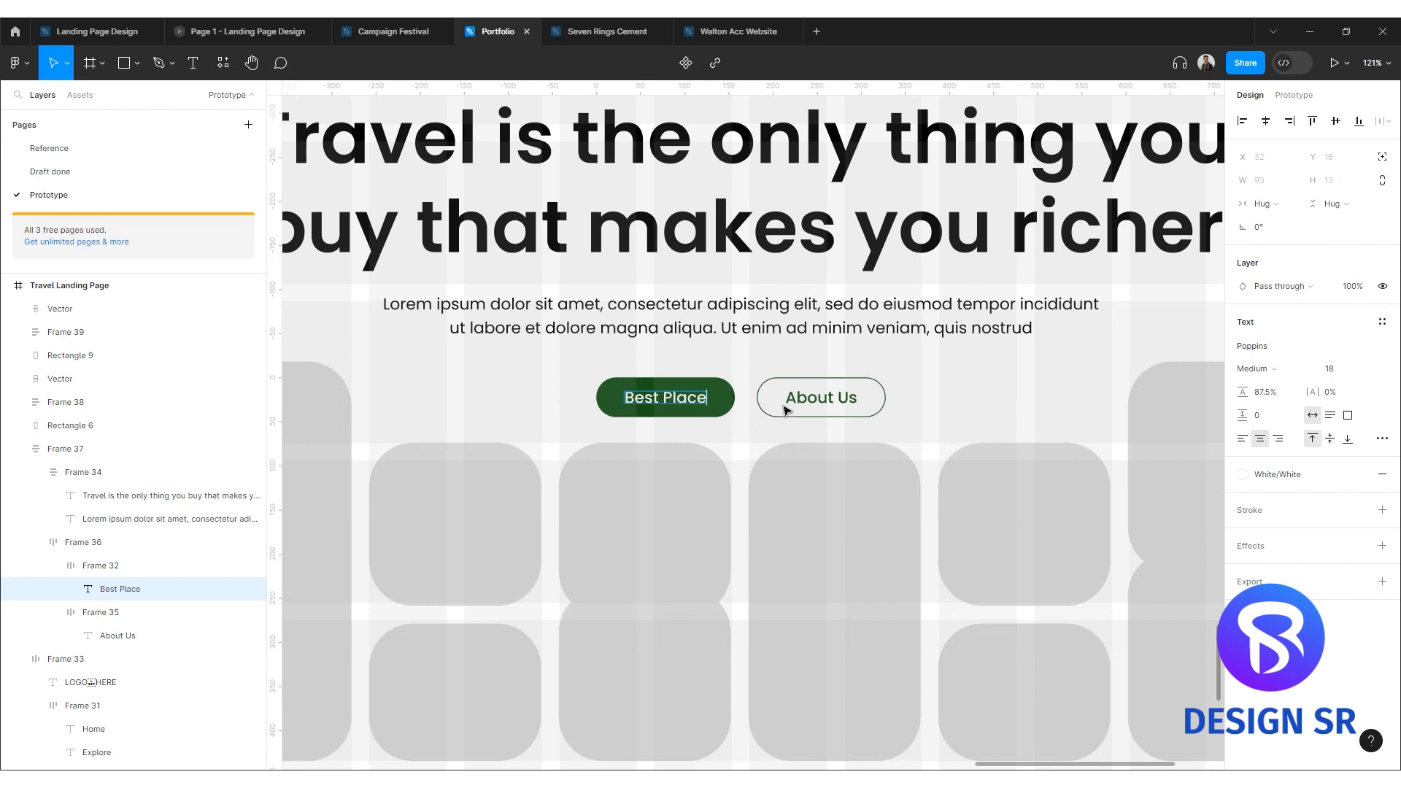
pyautogui.scroll(-5, 865, 409)
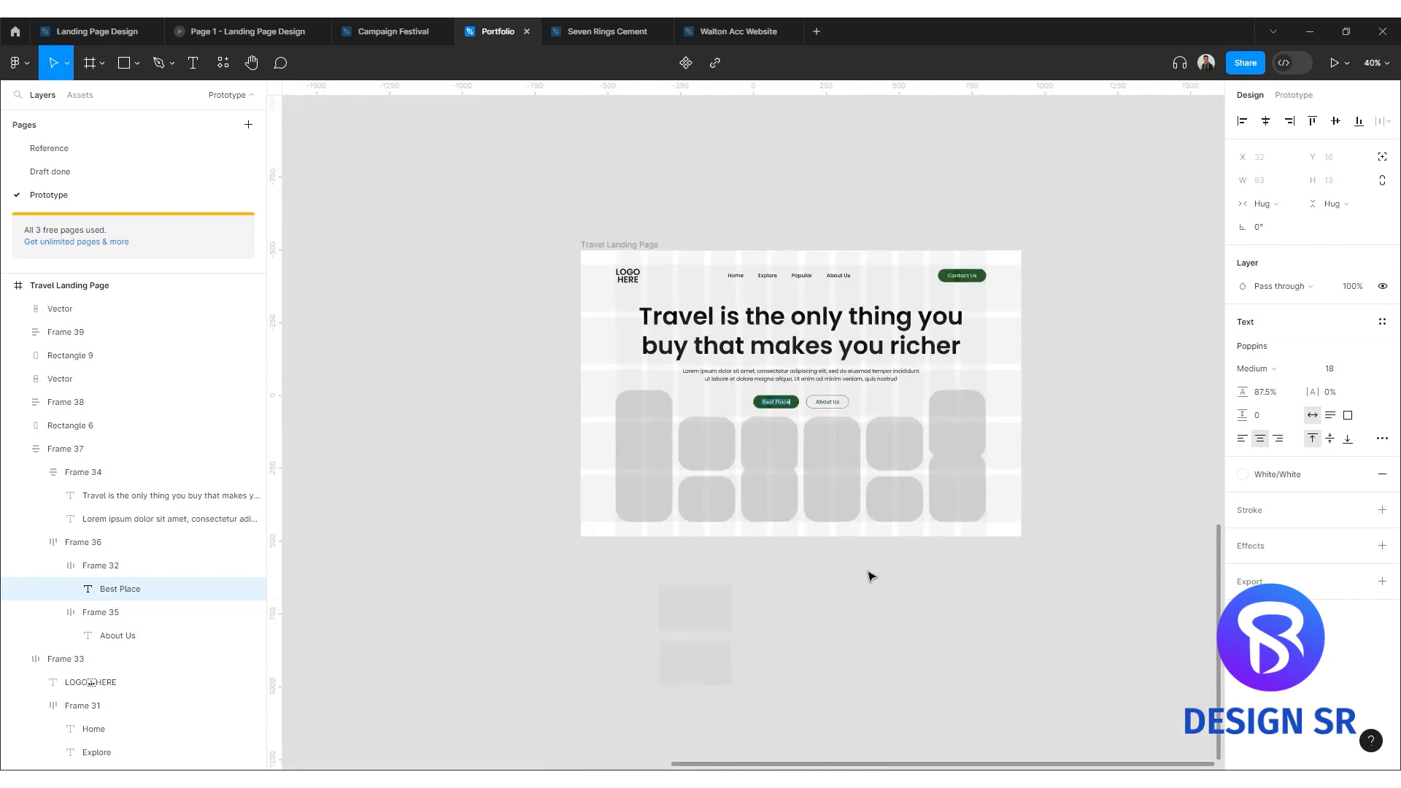
pyautogui.click(874, 595)
# Replace the outlined call-to-action button's label with "Lets go".
pyautogui.scroll(7, 825, 400)
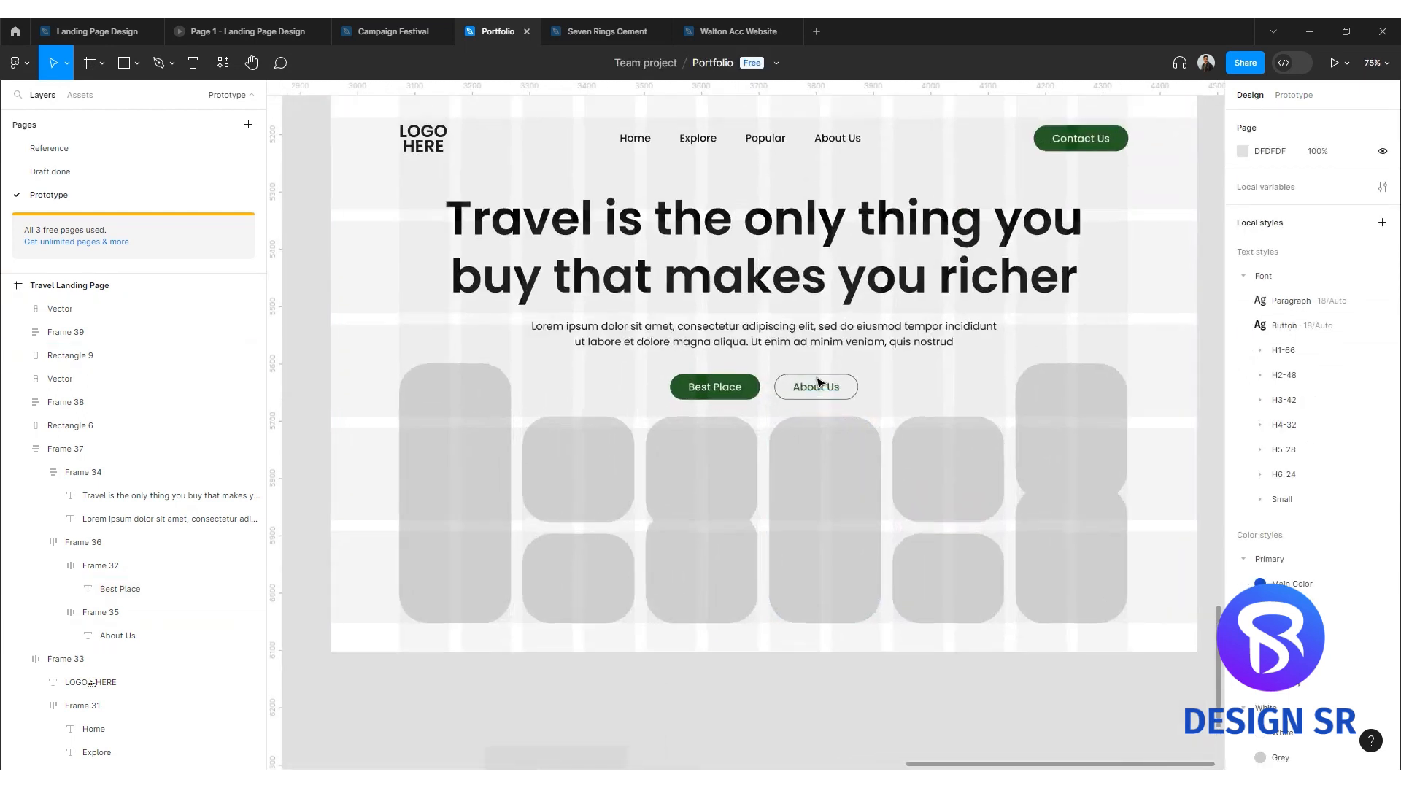
pyautogui.click(823, 398)
pyautogui.doubleClick(823, 398)
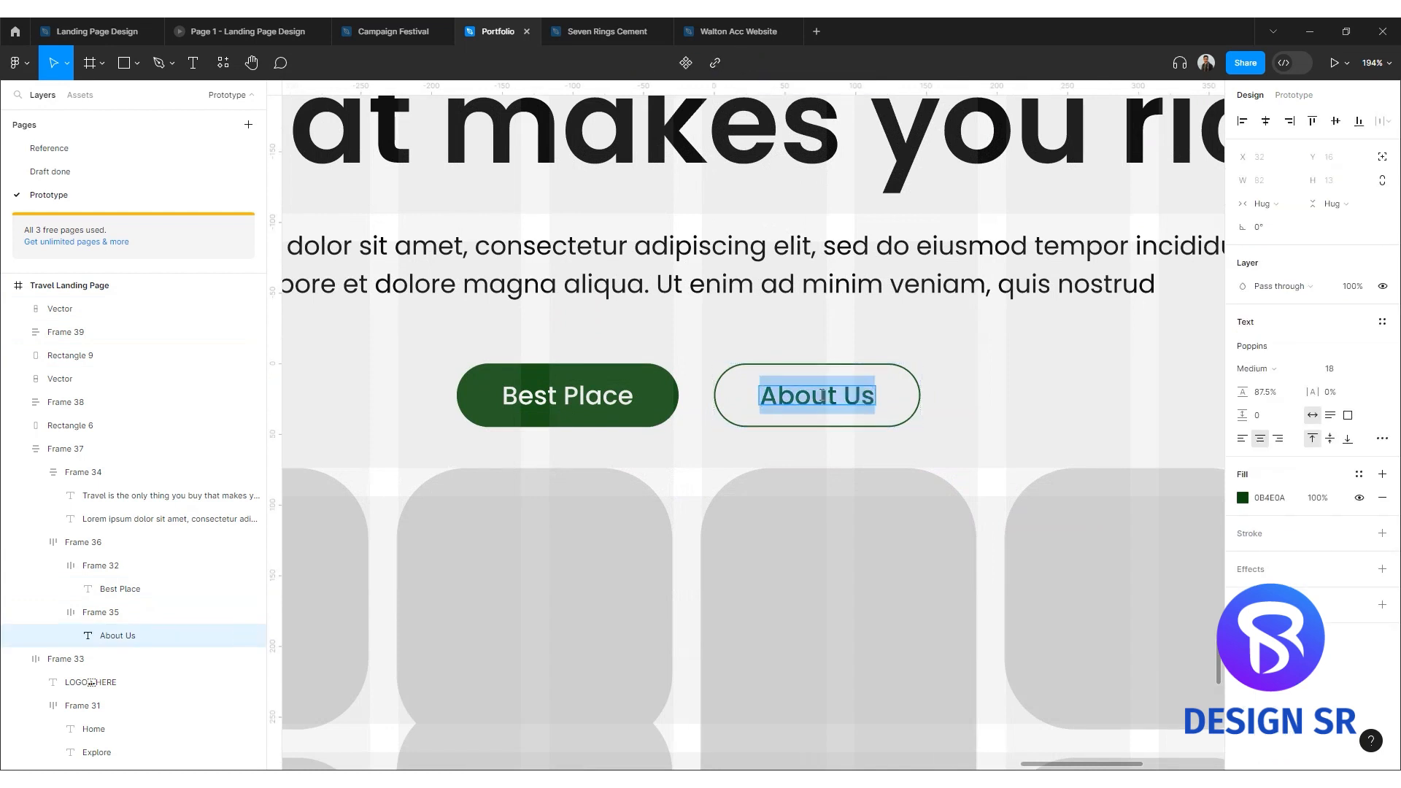
pyautogui.write('Lest')
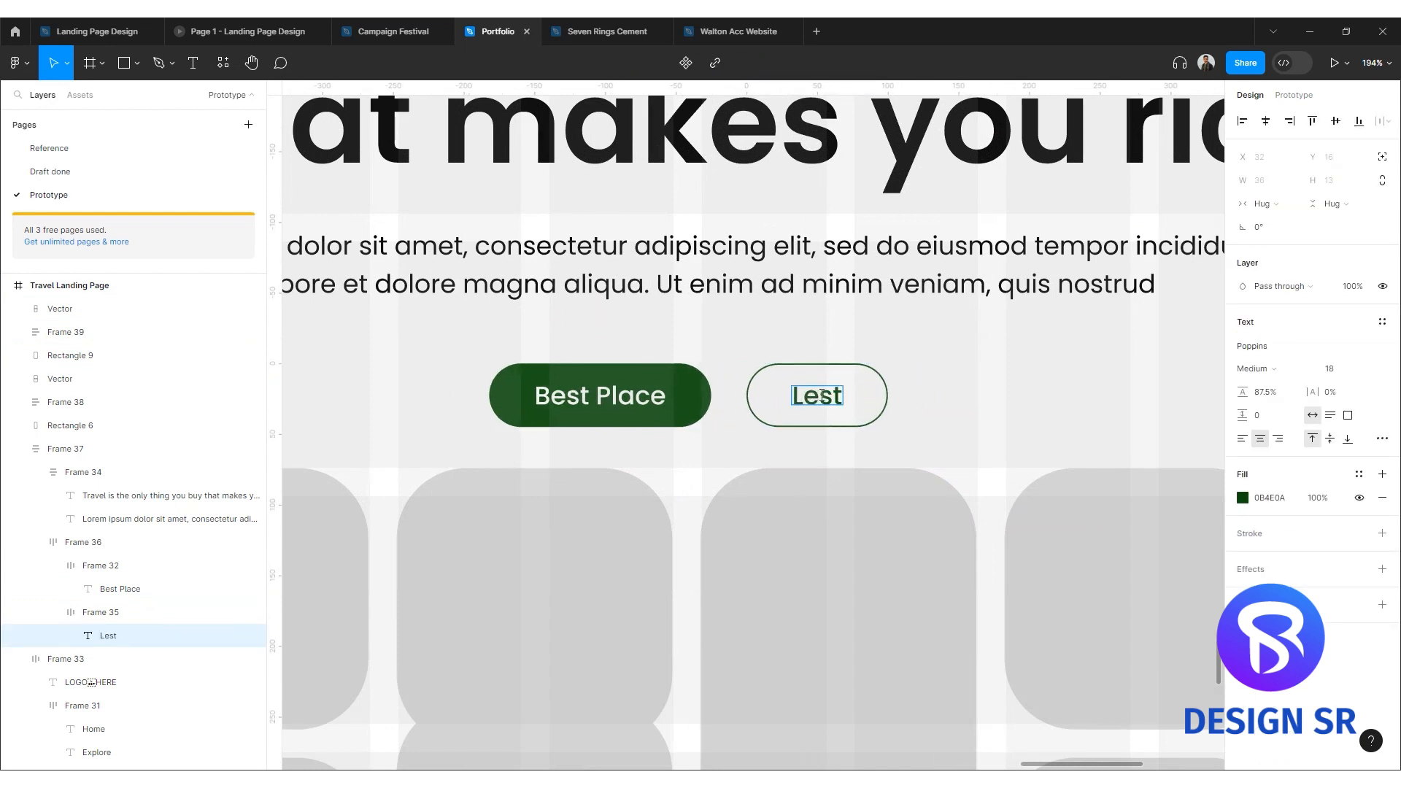
pyautogui.press('BackSpace')
pyautogui.press('BackSpace')
pyautogui.write('ts Go')
pyautogui.press('BackSpace')
pyautogui.press('BackSpace')
pyautogui.write('go')
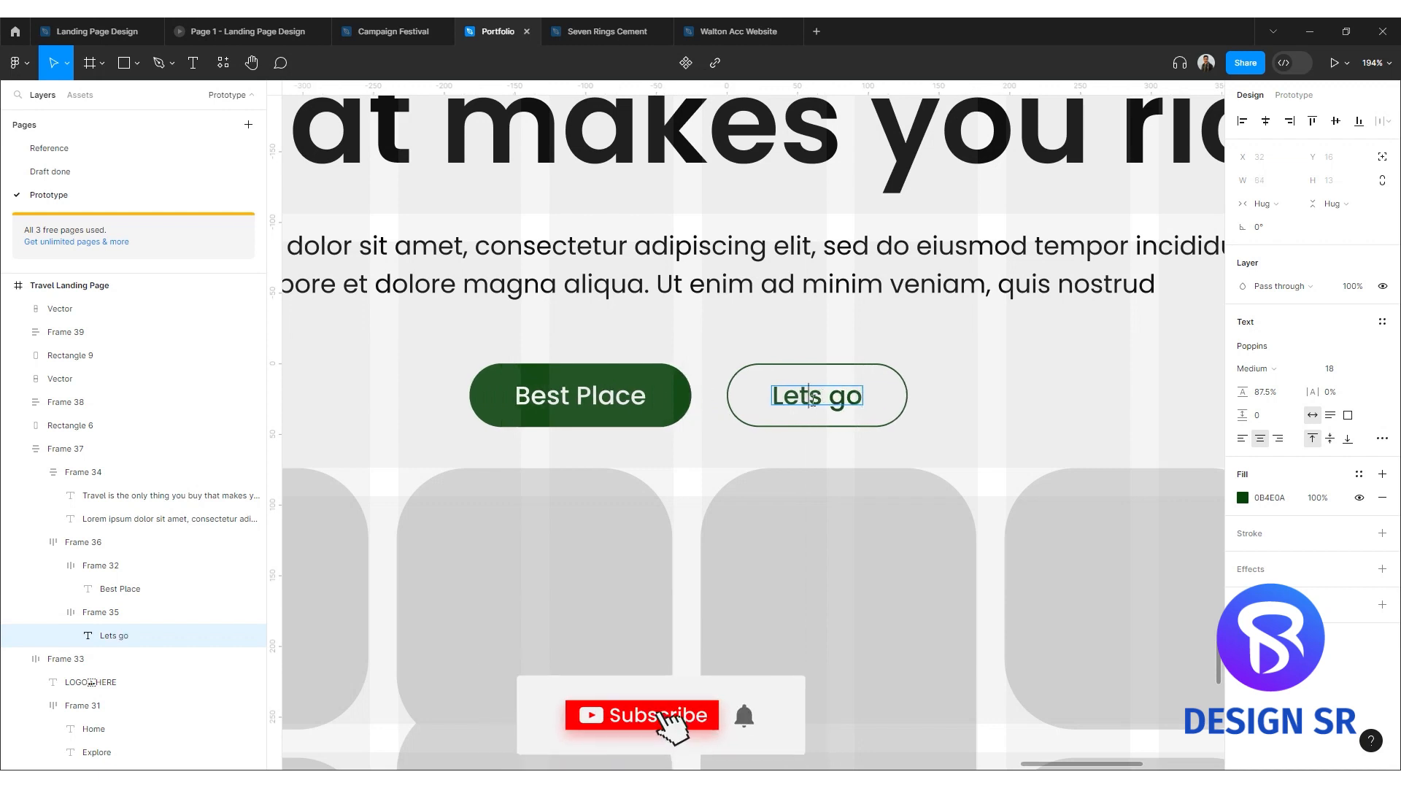
# Insert the missing apostrophe in the outlined button's label so it reads "Let's go".
pyautogui.rightClick(812, 404)
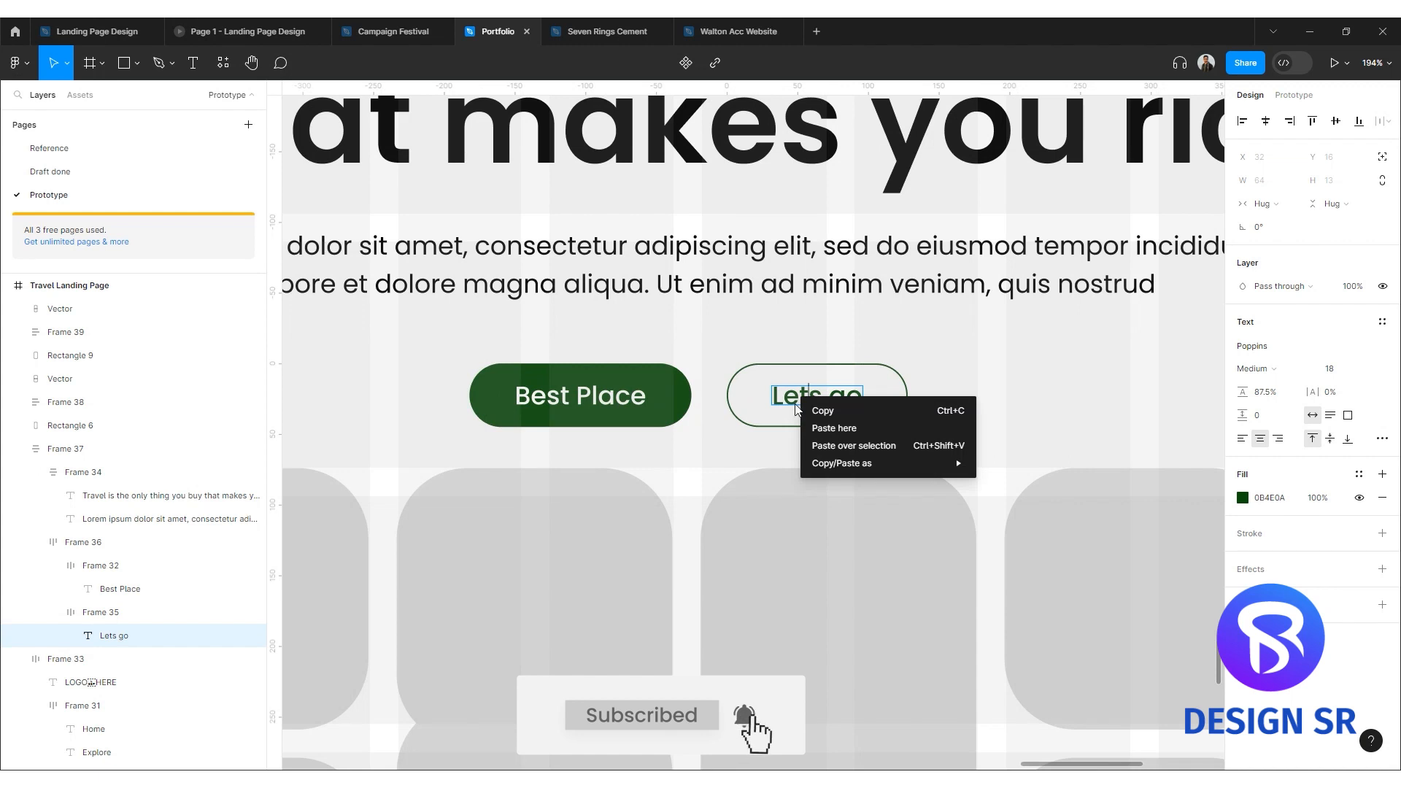
pyautogui.click(791, 398)
pyautogui.doubleClick(792, 398)
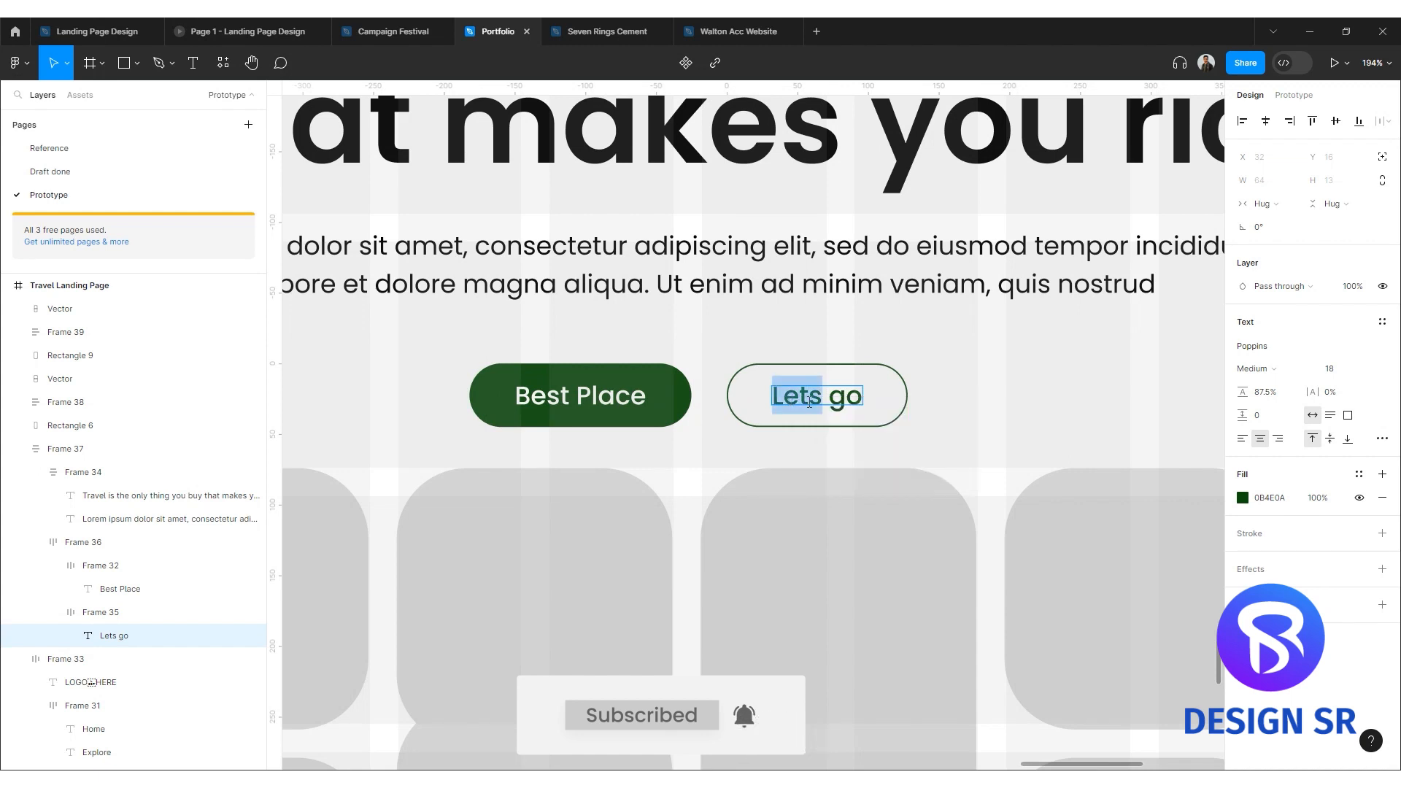
pyautogui.click(813, 395)
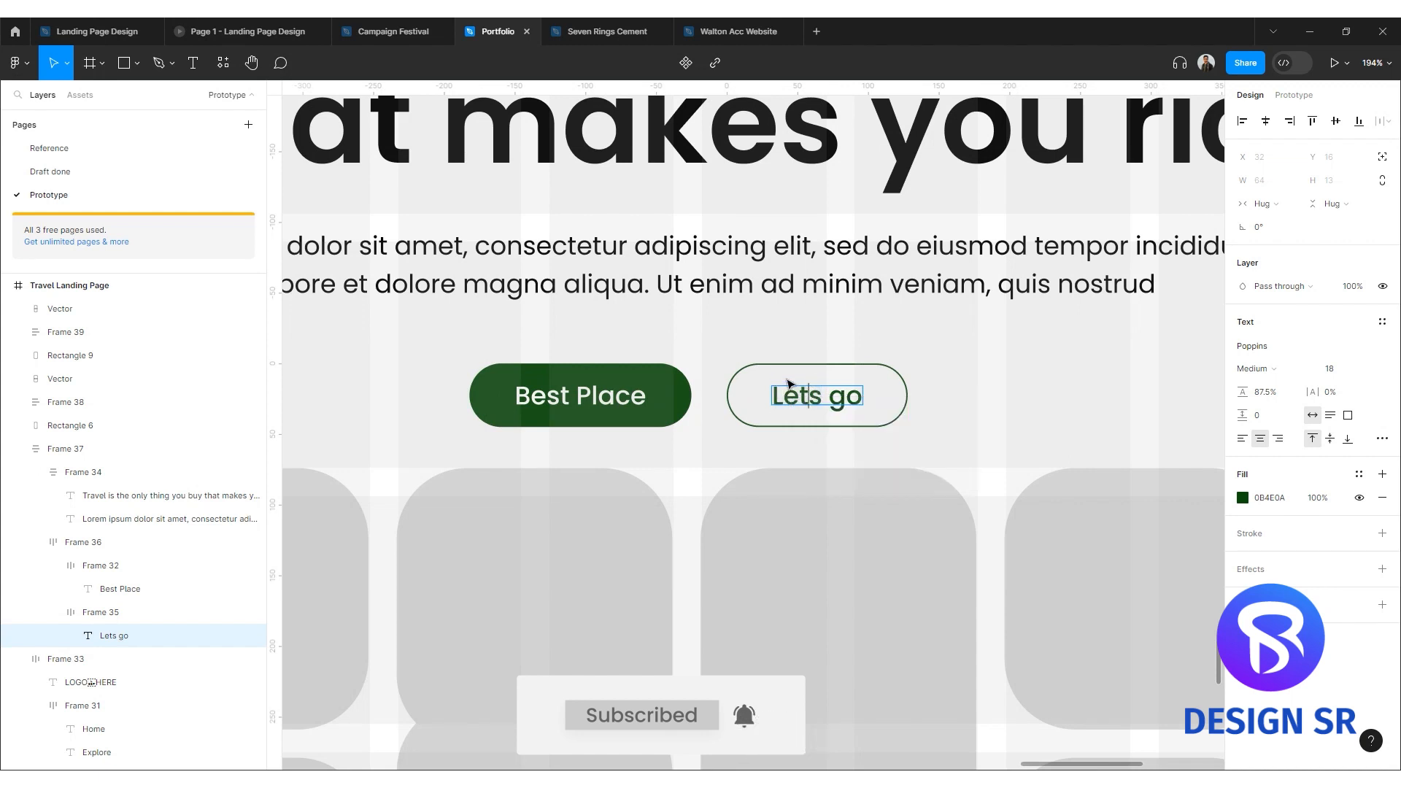
pyautogui.write('’')
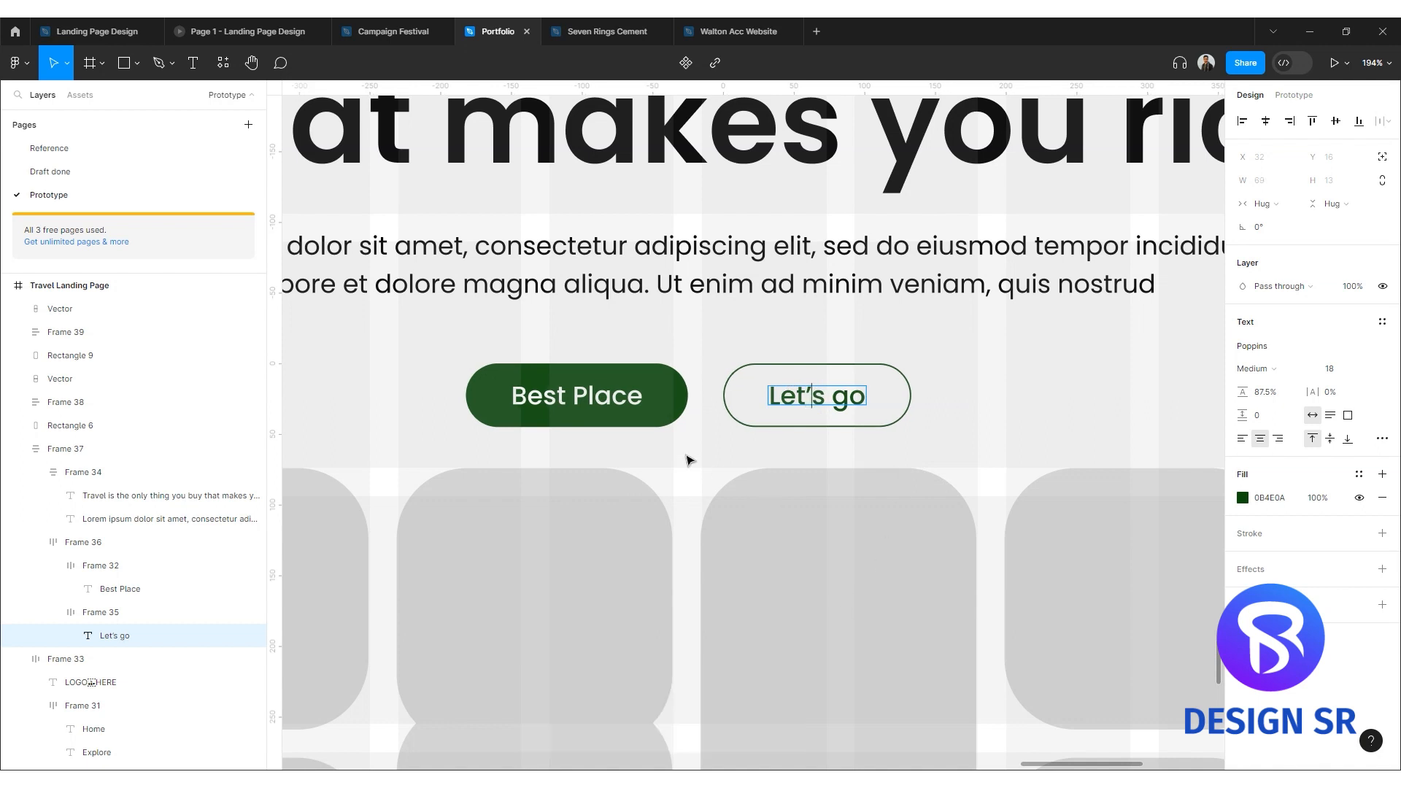
pyautogui.scroll(-5, 689, 460)
pyautogui.click(748, 729)
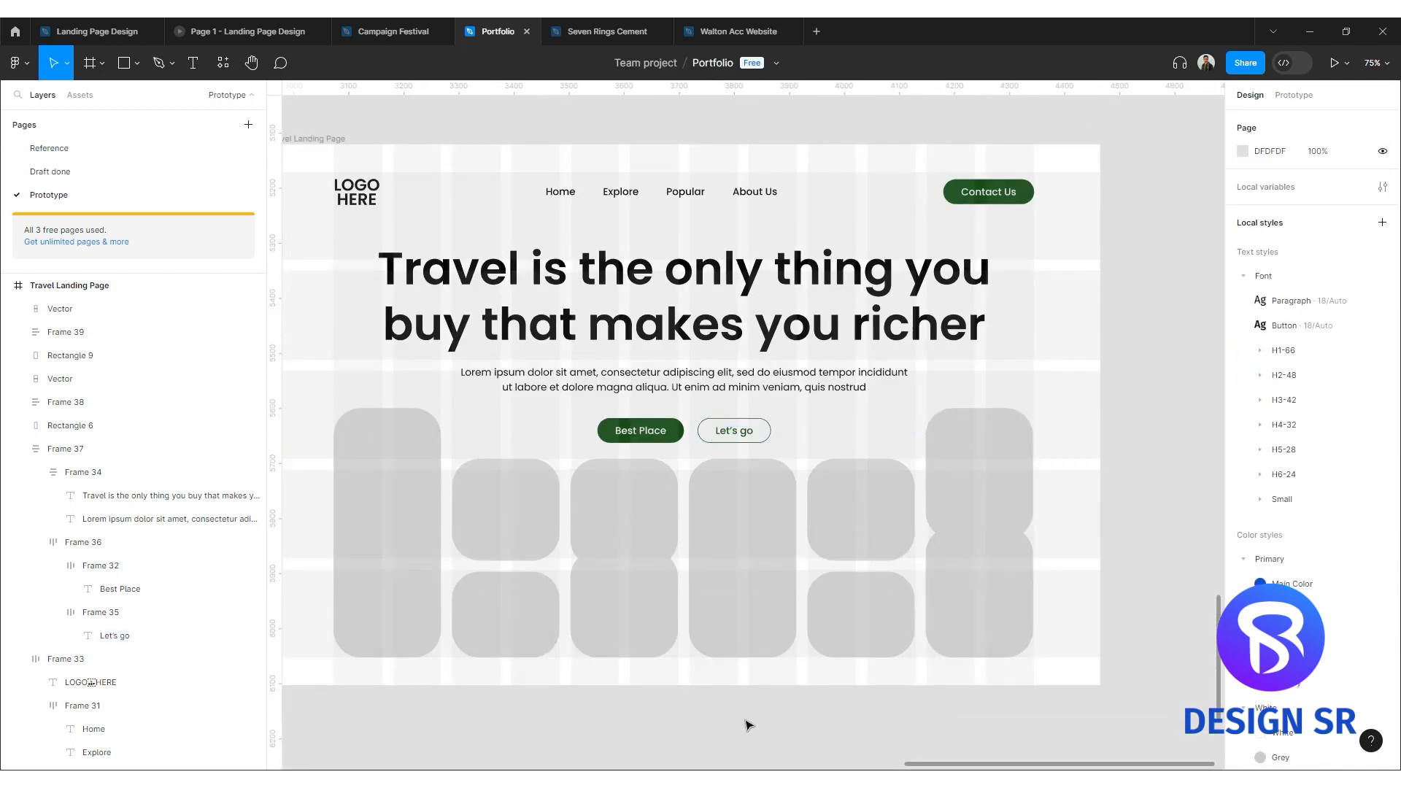
# Move the block with headline, supporting text and buttons up 10 px to Y 165.
pyautogui.click(730, 429)
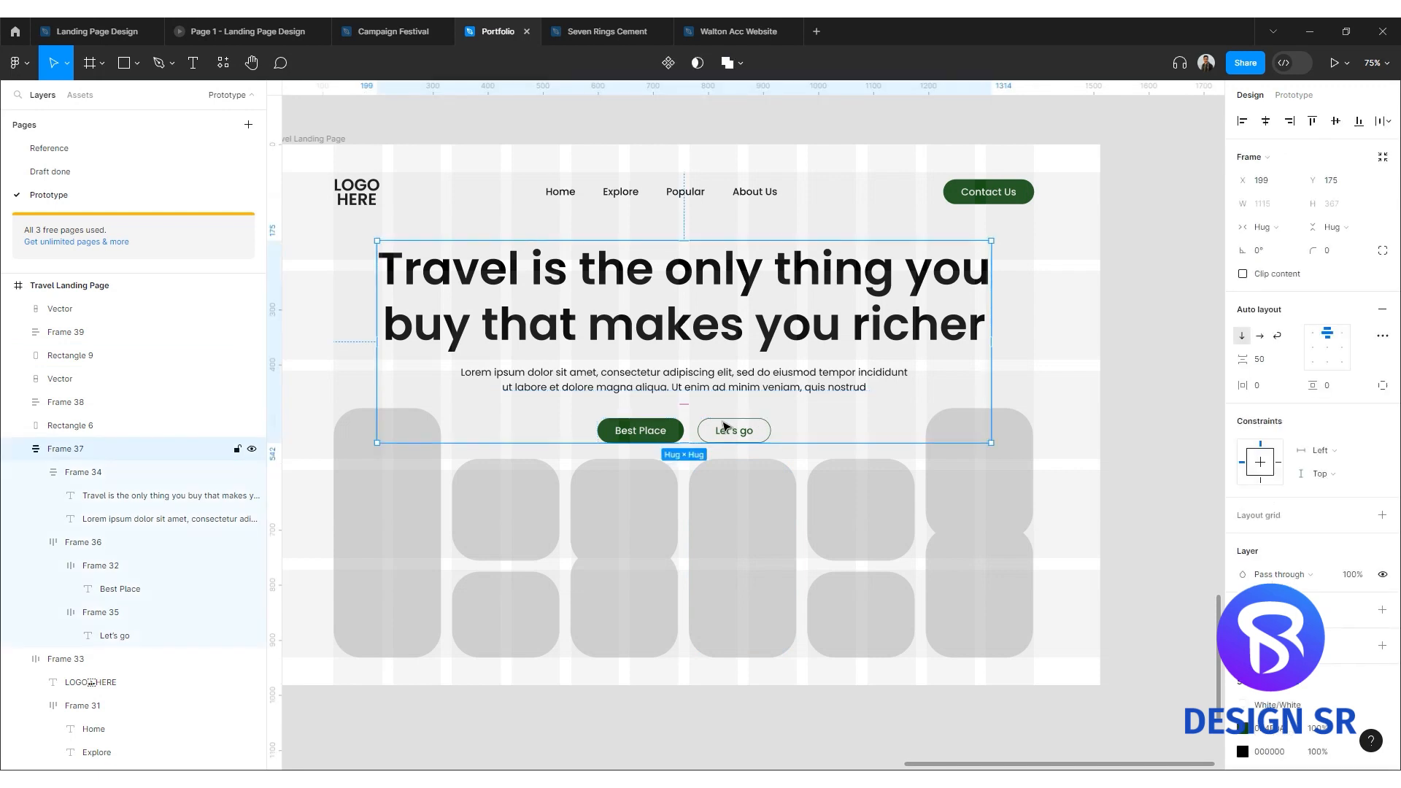
pyautogui.scroll(-2, 780, 481)
pyautogui.click(783, 684)
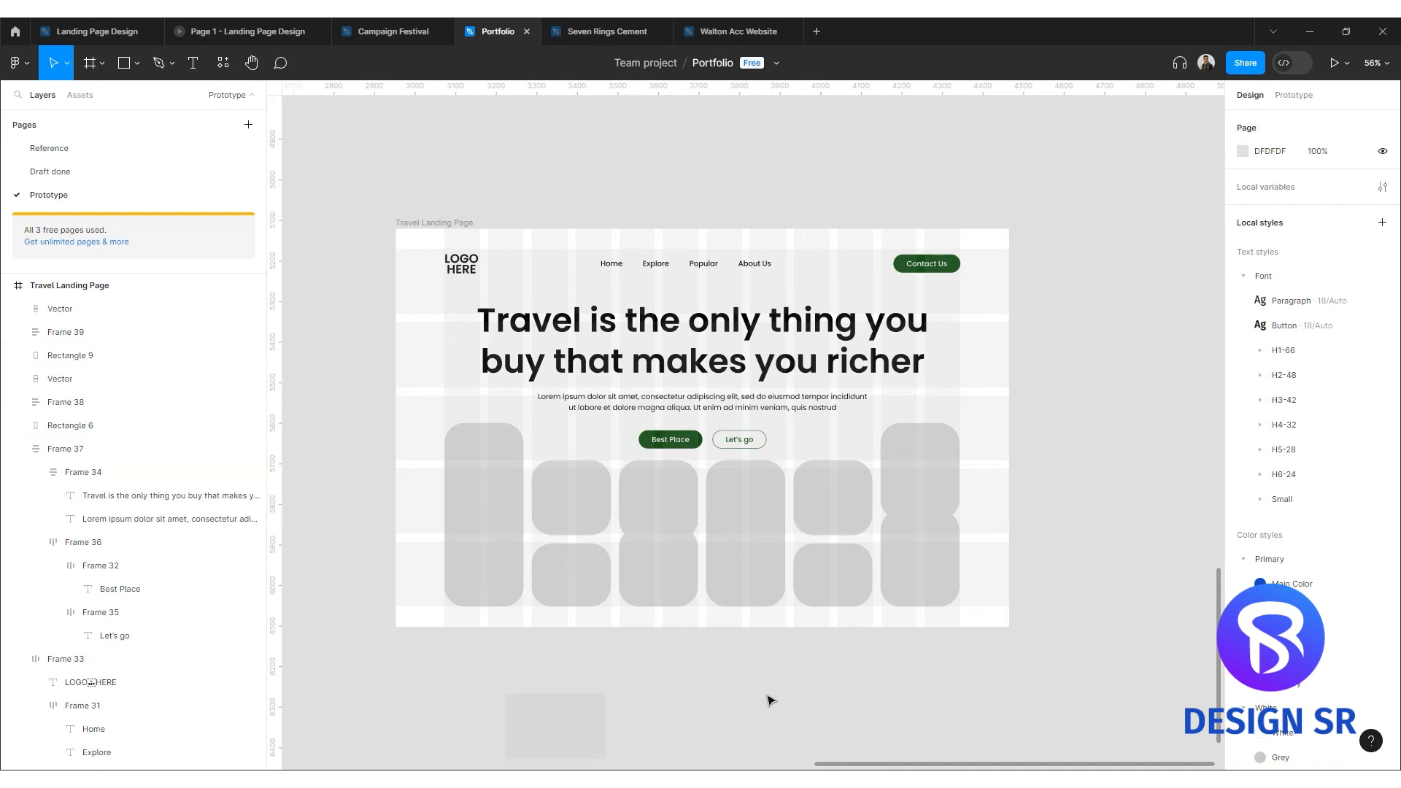
pyautogui.click(728, 389)
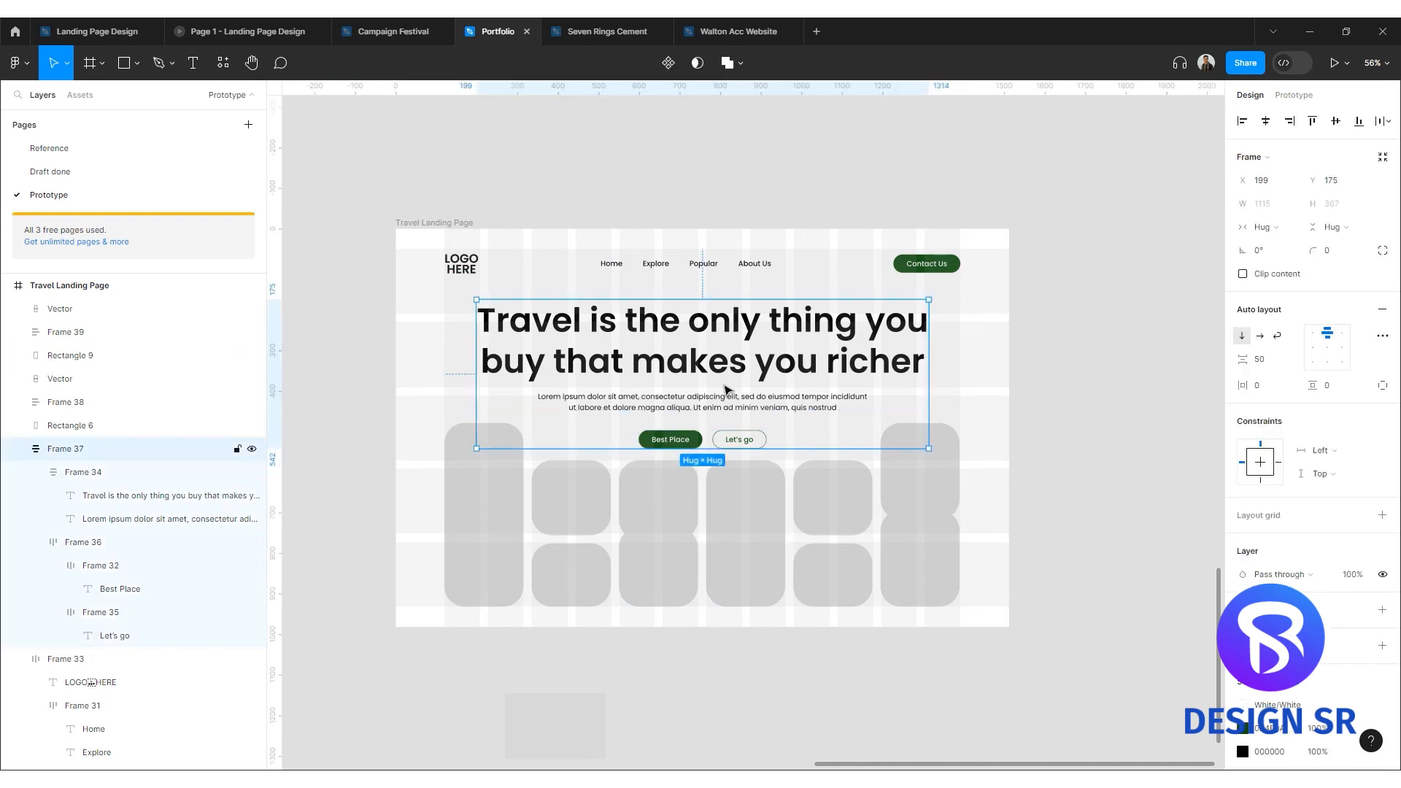
pyautogui.hotkey('shift', 'Up')
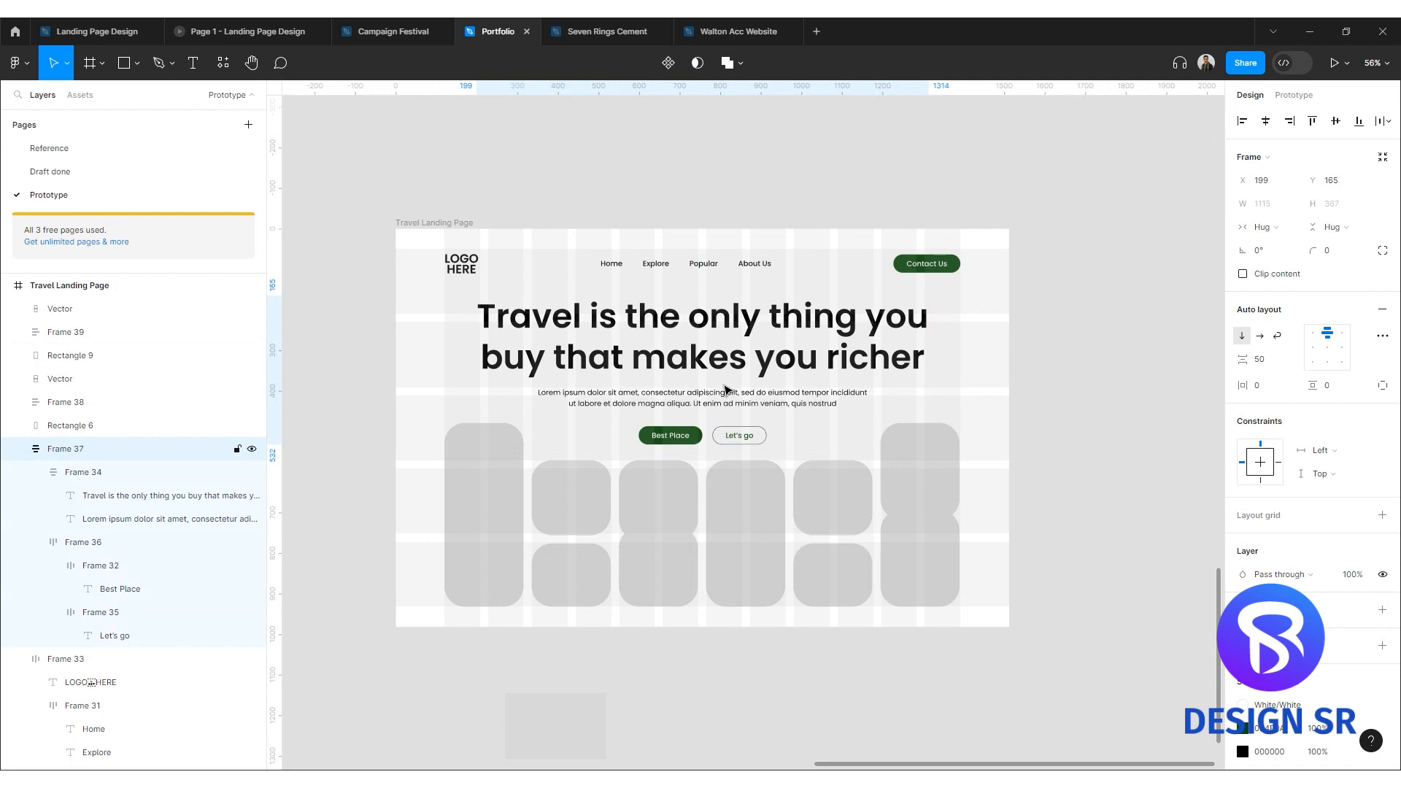
pyautogui.click(761, 714)
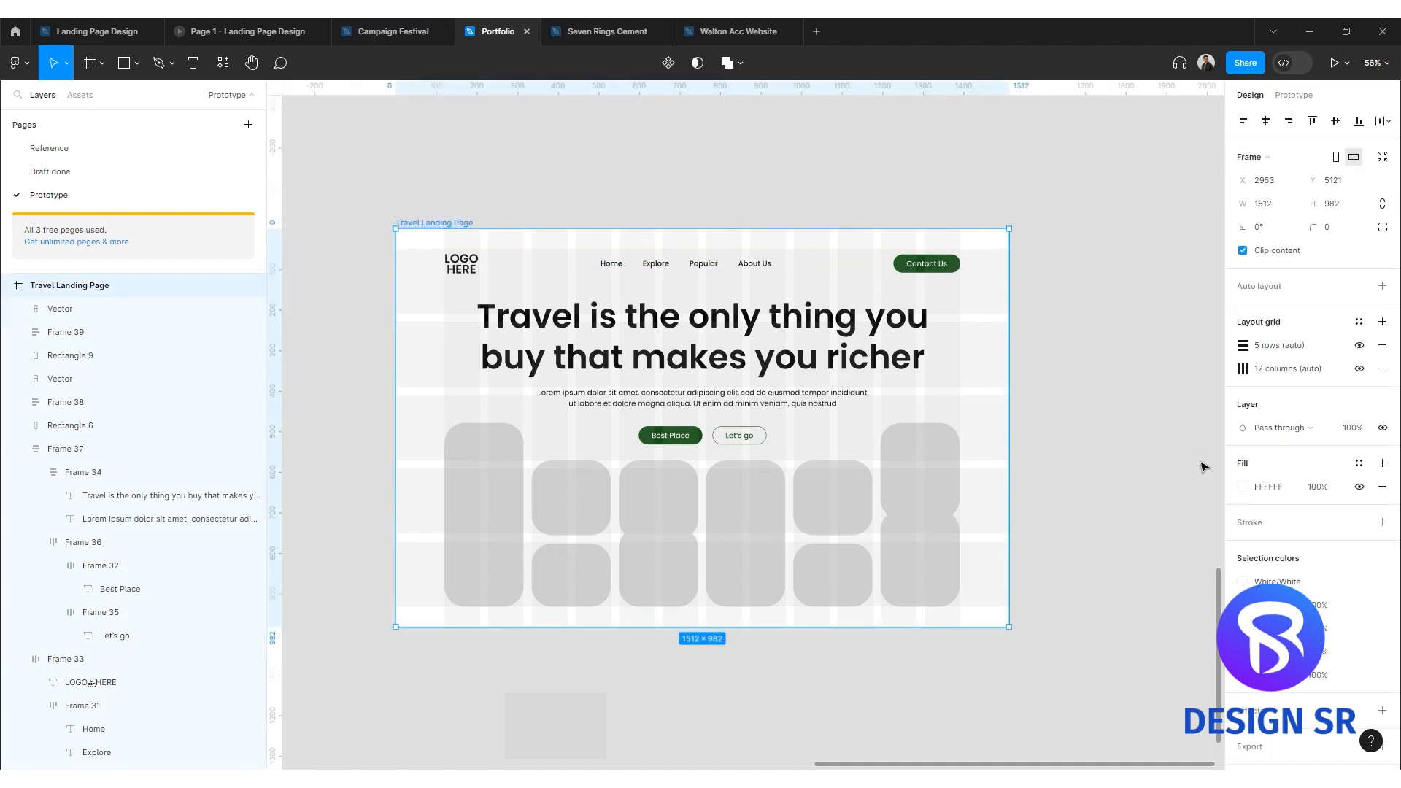
# Give the Travel Landing Page frame a very pale teal fill, F8FFFD, starting from the teal document color.
pyautogui.click(1244, 488)
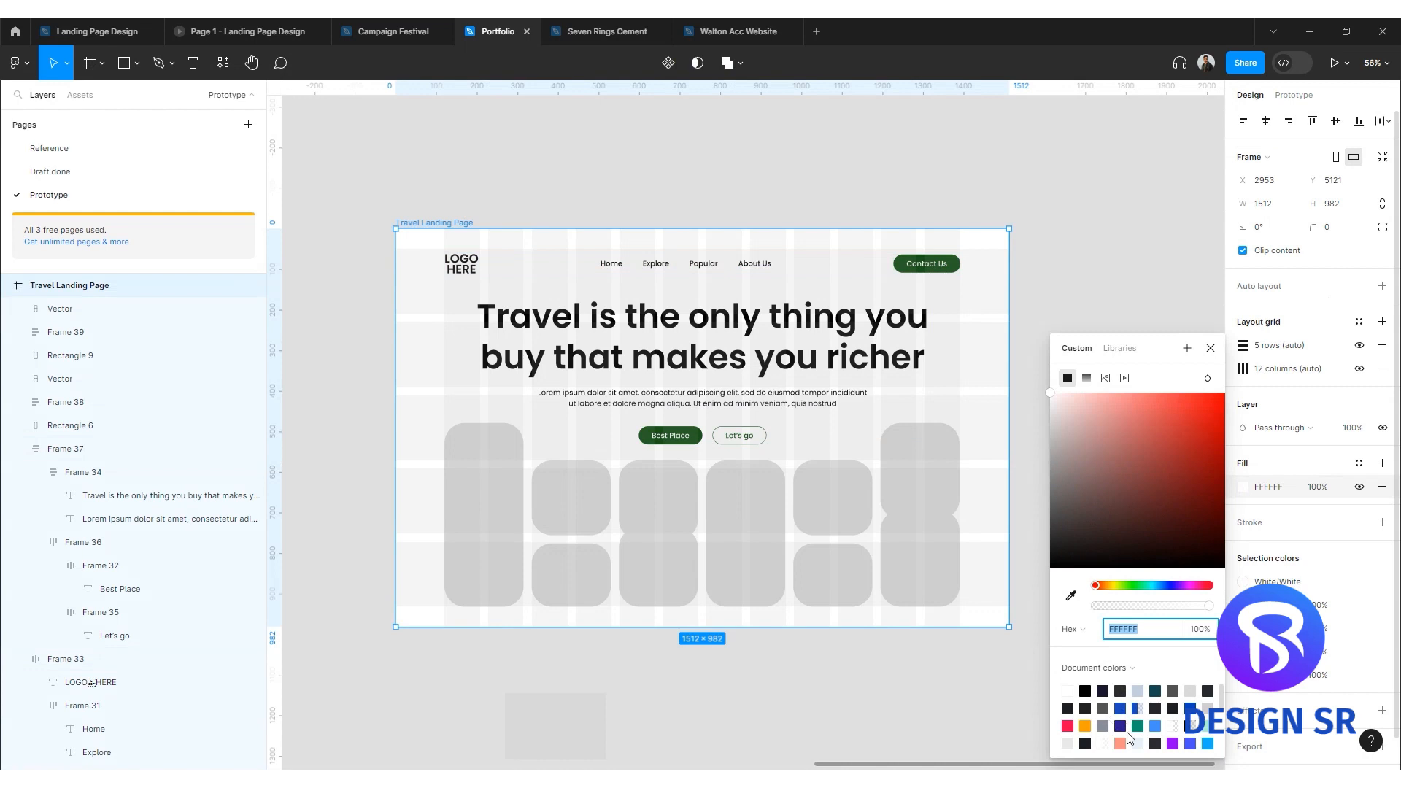
pyautogui.click(1140, 725)
pyautogui.moveTo(1064, 403); pyautogui.dragTo(1055, 397)
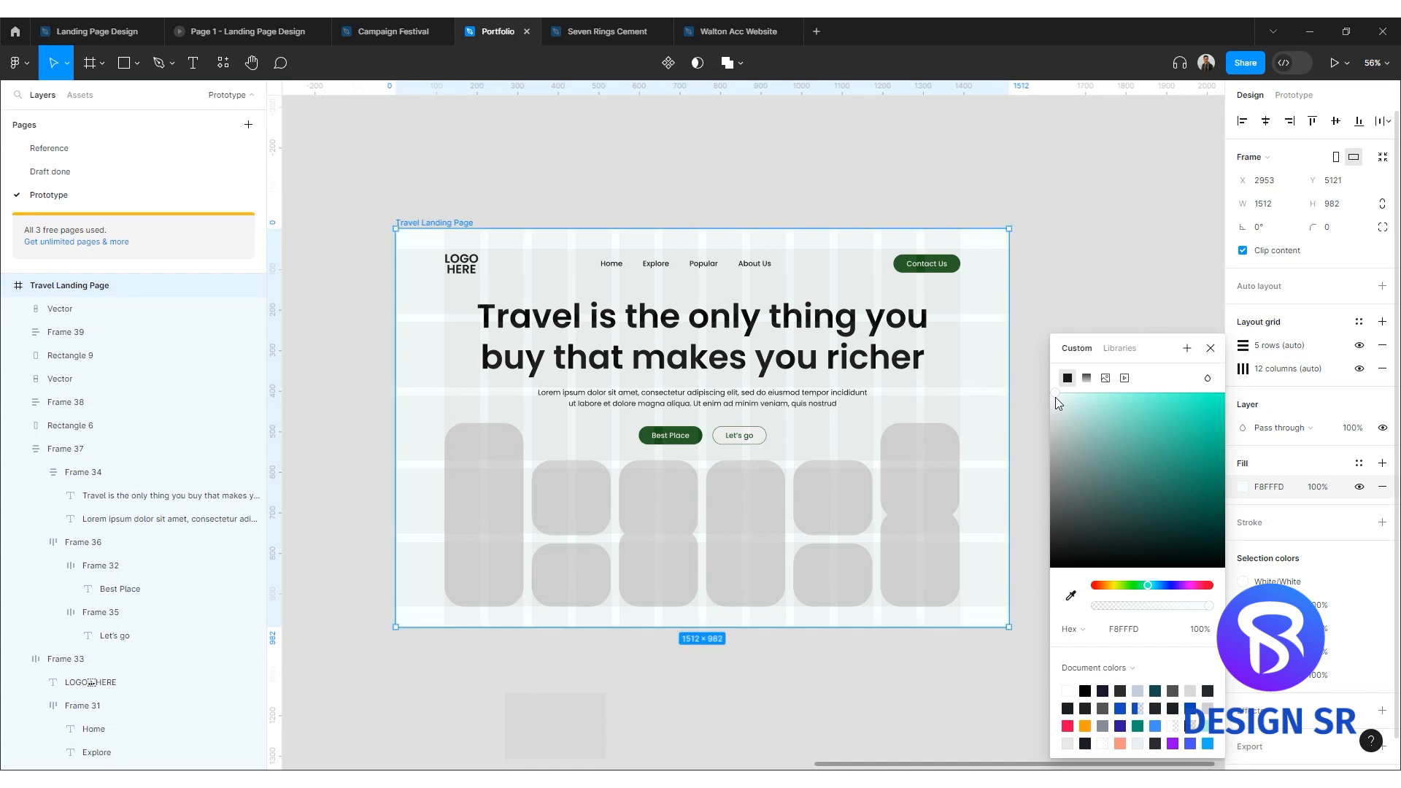
pyautogui.click(1098, 289)
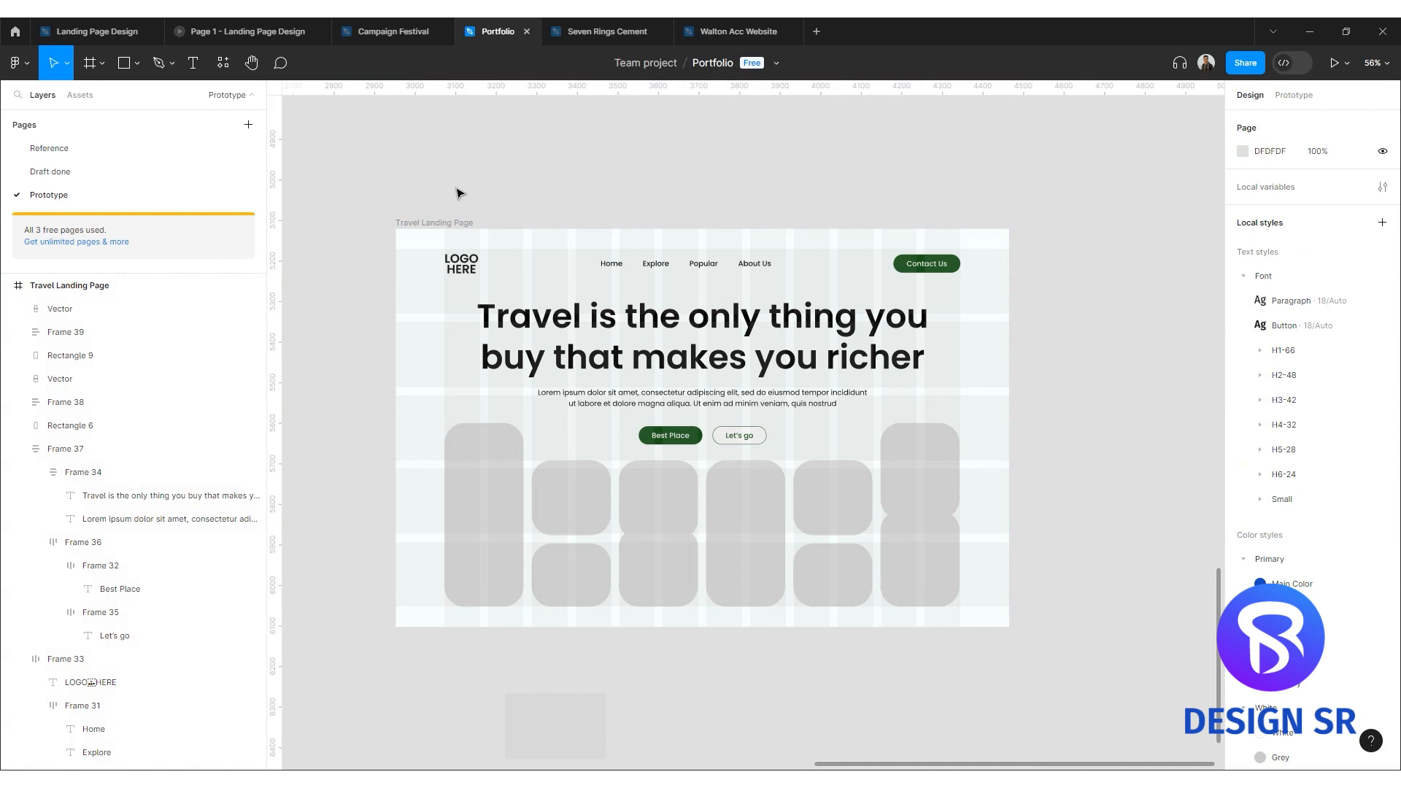
# Hide both the row and column layout grids of the Travel Landing Page frame.
pyautogui.click(462, 222)
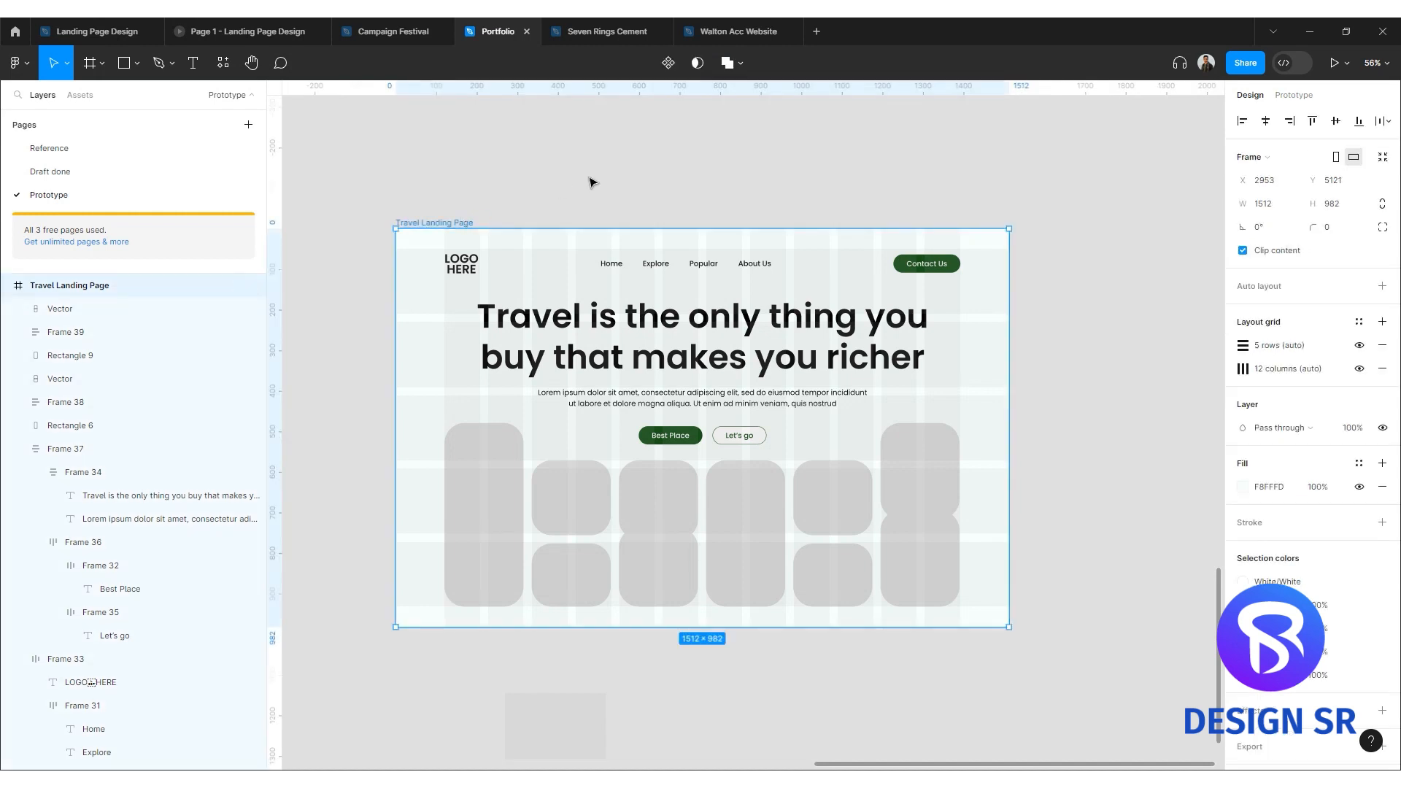
pyautogui.click(521, 191)
pyautogui.click(438, 223)
pyautogui.click(1360, 368)
pyautogui.click(1359, 345)
pyautogui.click(1105, 397)
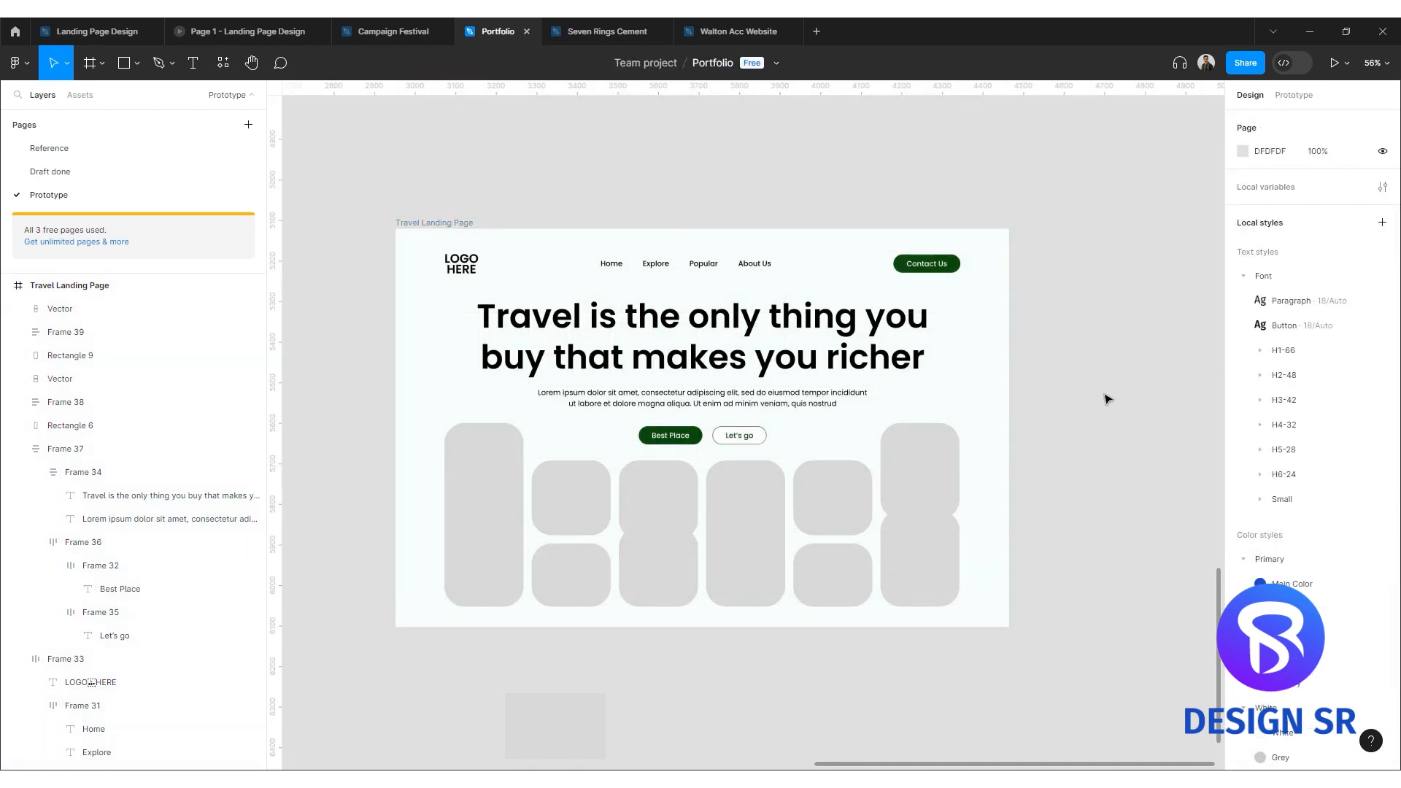
# Lighten the Travel Landing Page frame's background fill to FCFFFE.
pyautogui.scroll(6, 699, 467)
pyautogui.scroll(-5, 700, 467)
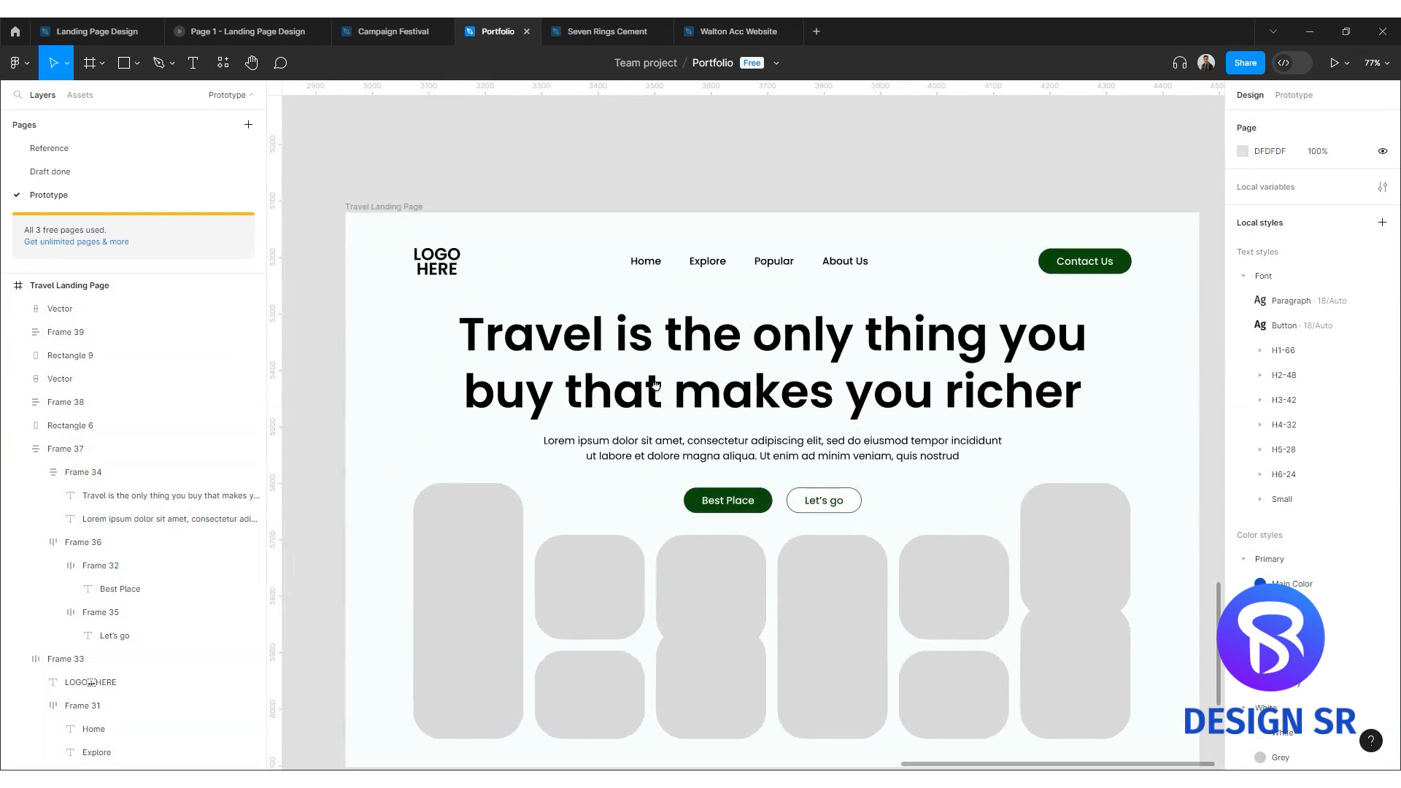
pyautogui.click(403, 206)
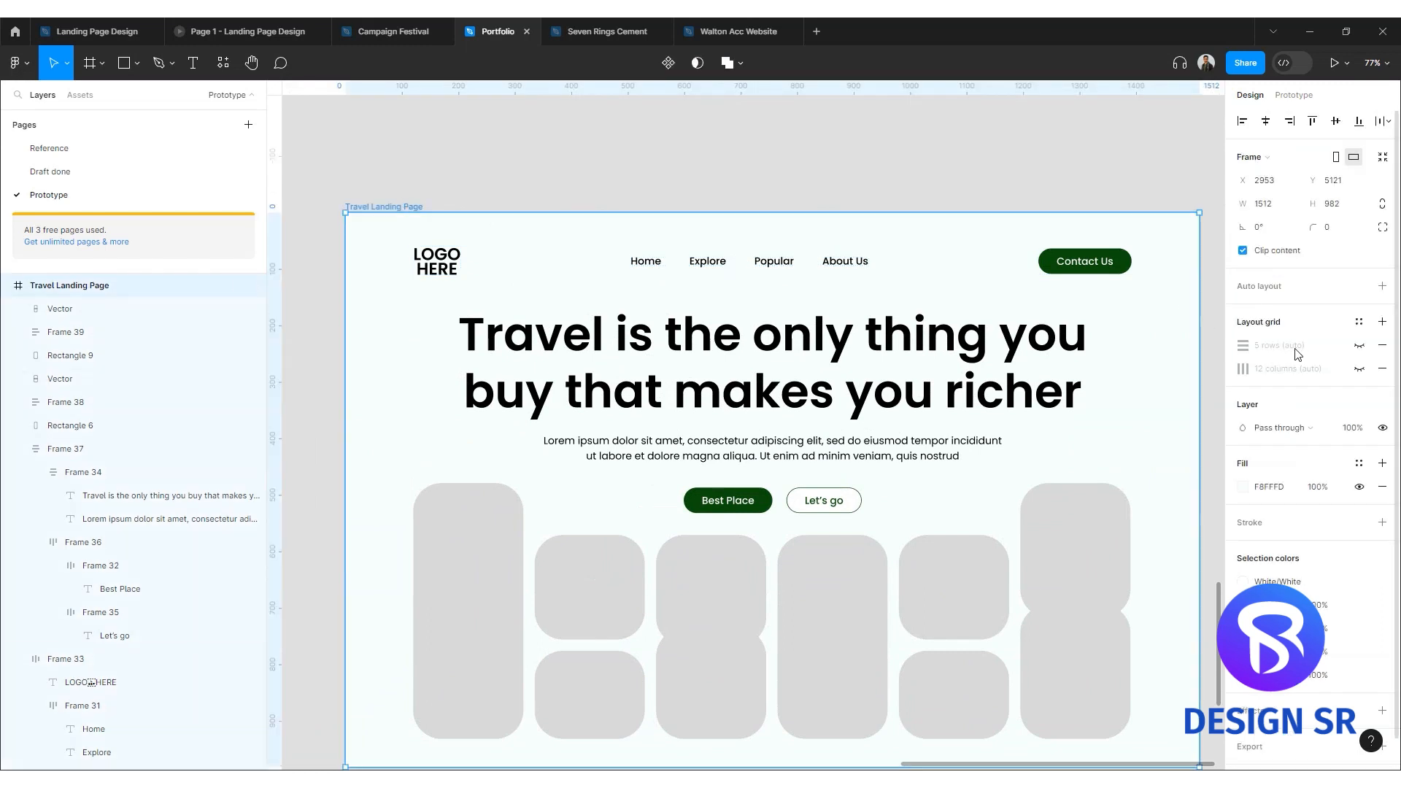
pyautogui.click(1244, 487)
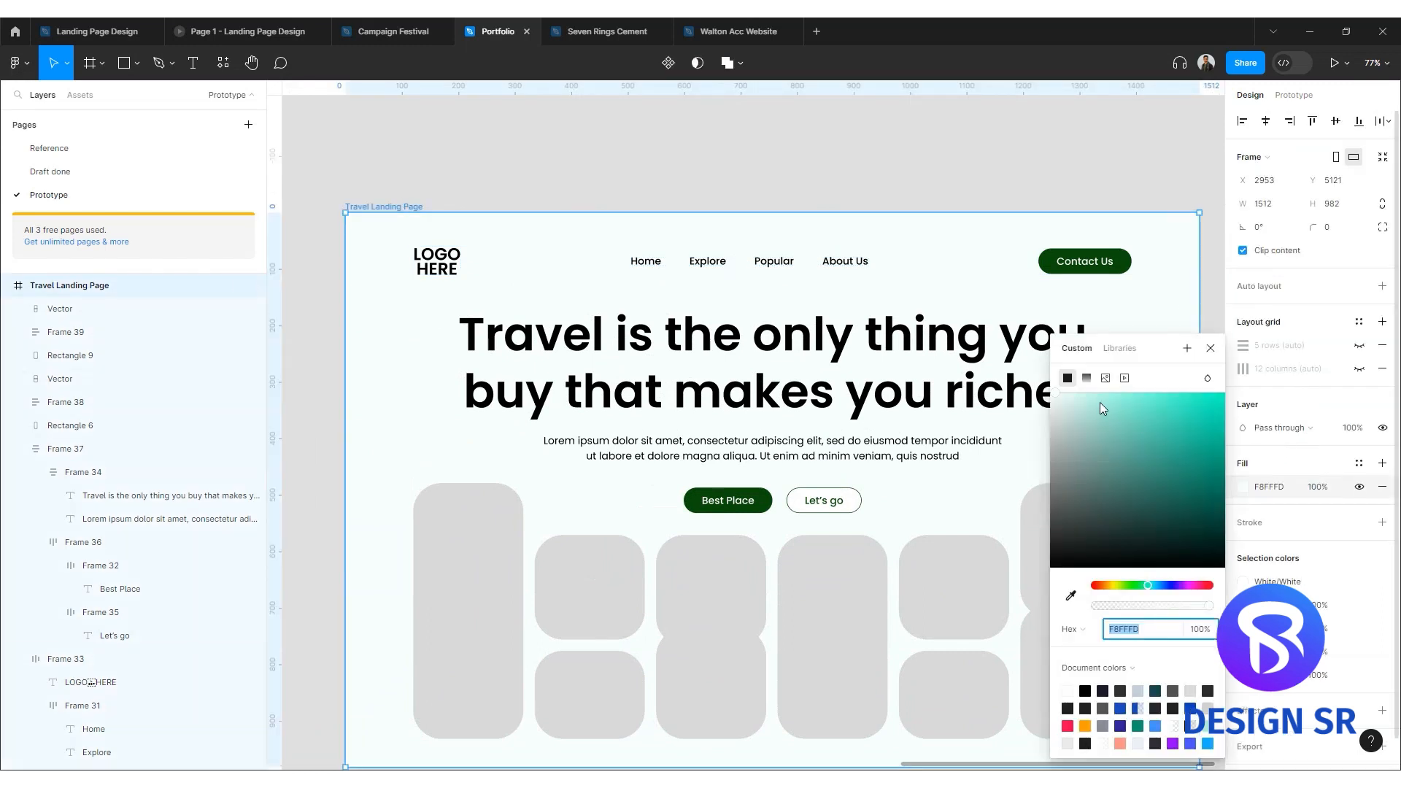
pyautogui.click(1052, 394)
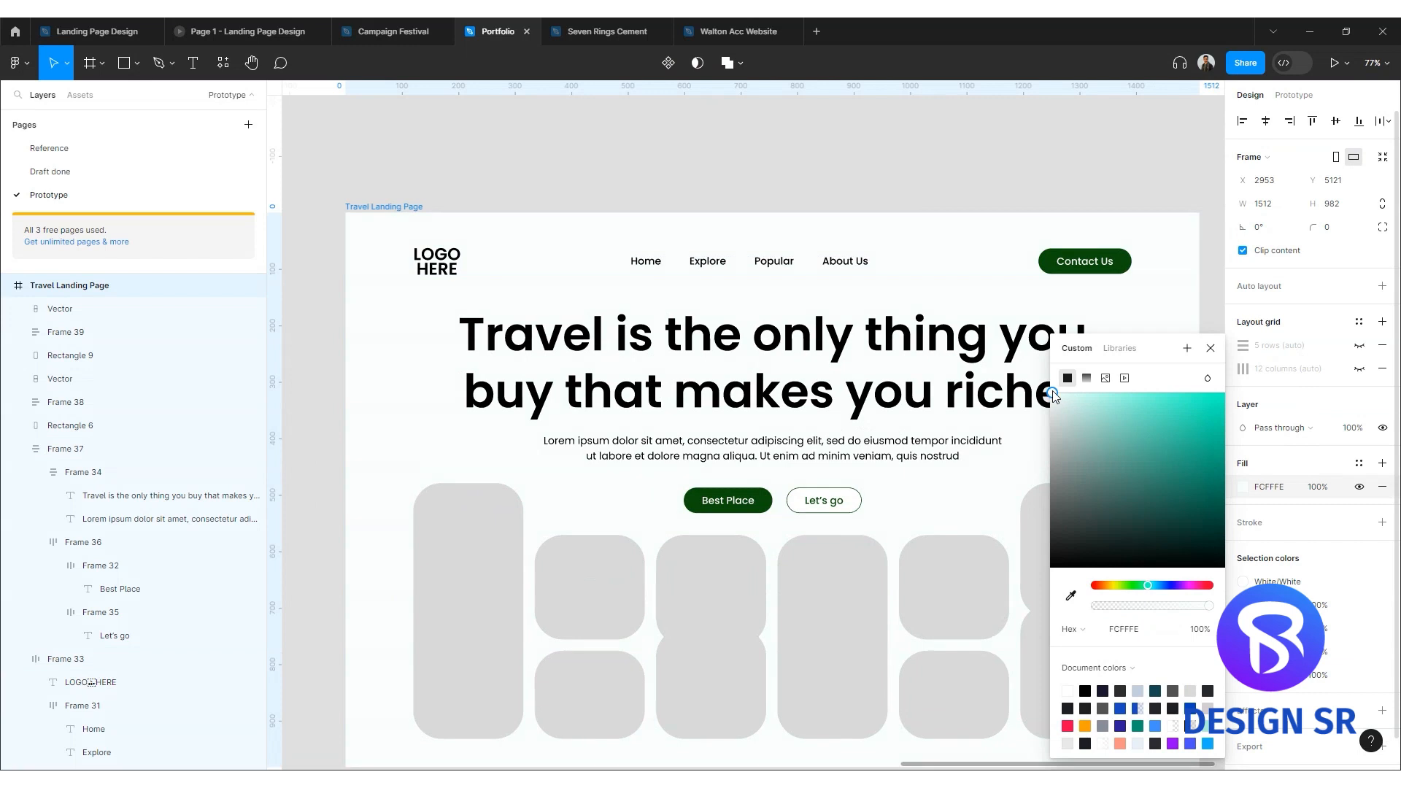
pyautogui.click(897, 141)
pyautogui.keyDown('ctrl'); pyautogui.scroll(-3, 898, 141); pyautogui.keyUp('ctrl')
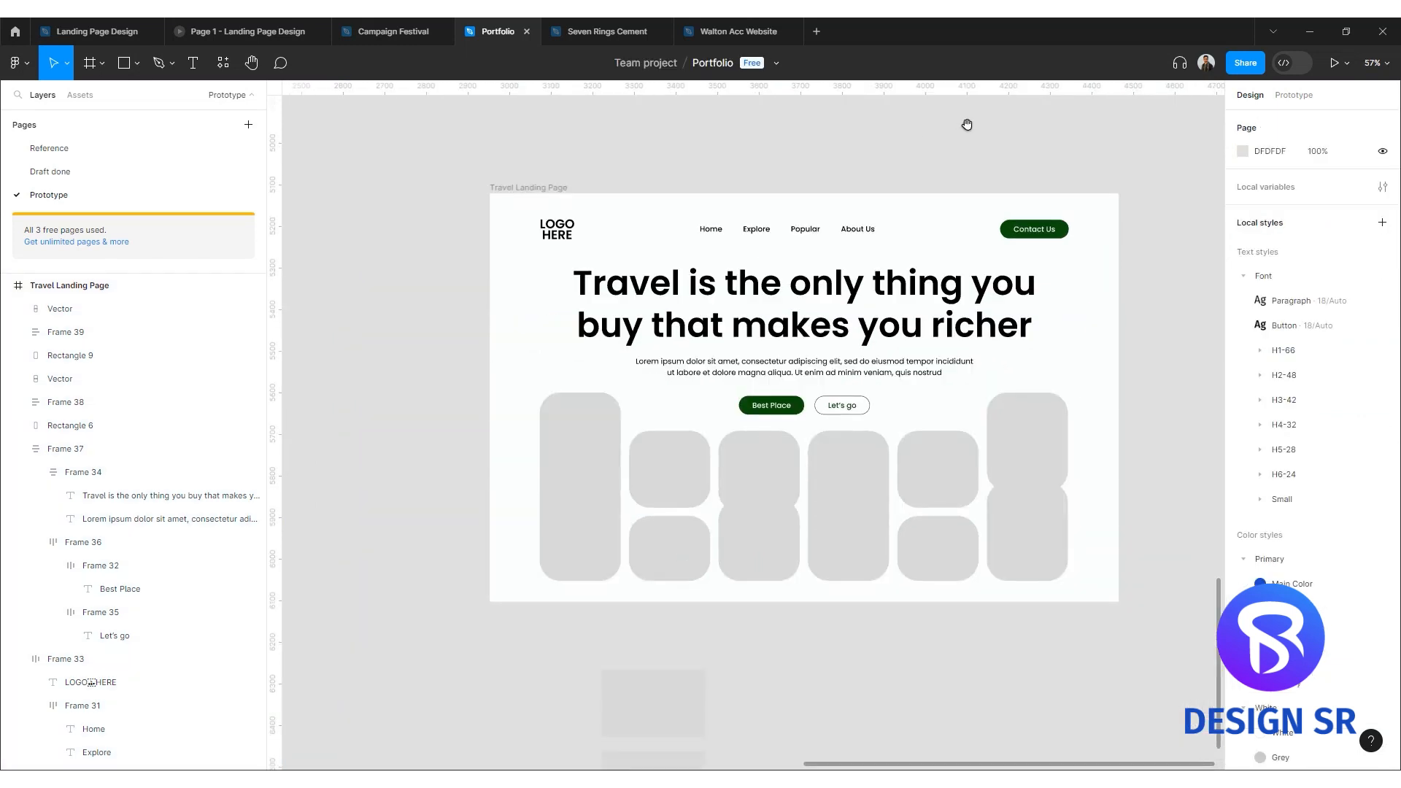
pyautogui.moveTo(967, 125); pyautogui.dragTo(908, 132)
pyautogui.click(540, 505)
pyautogui.click(621, 537)
pyautogui.click(721, 538)
pyautogui.click(788, 531)
pyautogui.click(887, 528)
pyautogui.click(970, 525)
pyautogui.click(1029, 667)
pyautogui.moveTo(935, 662); pyautogui.dragTo(914, 612)
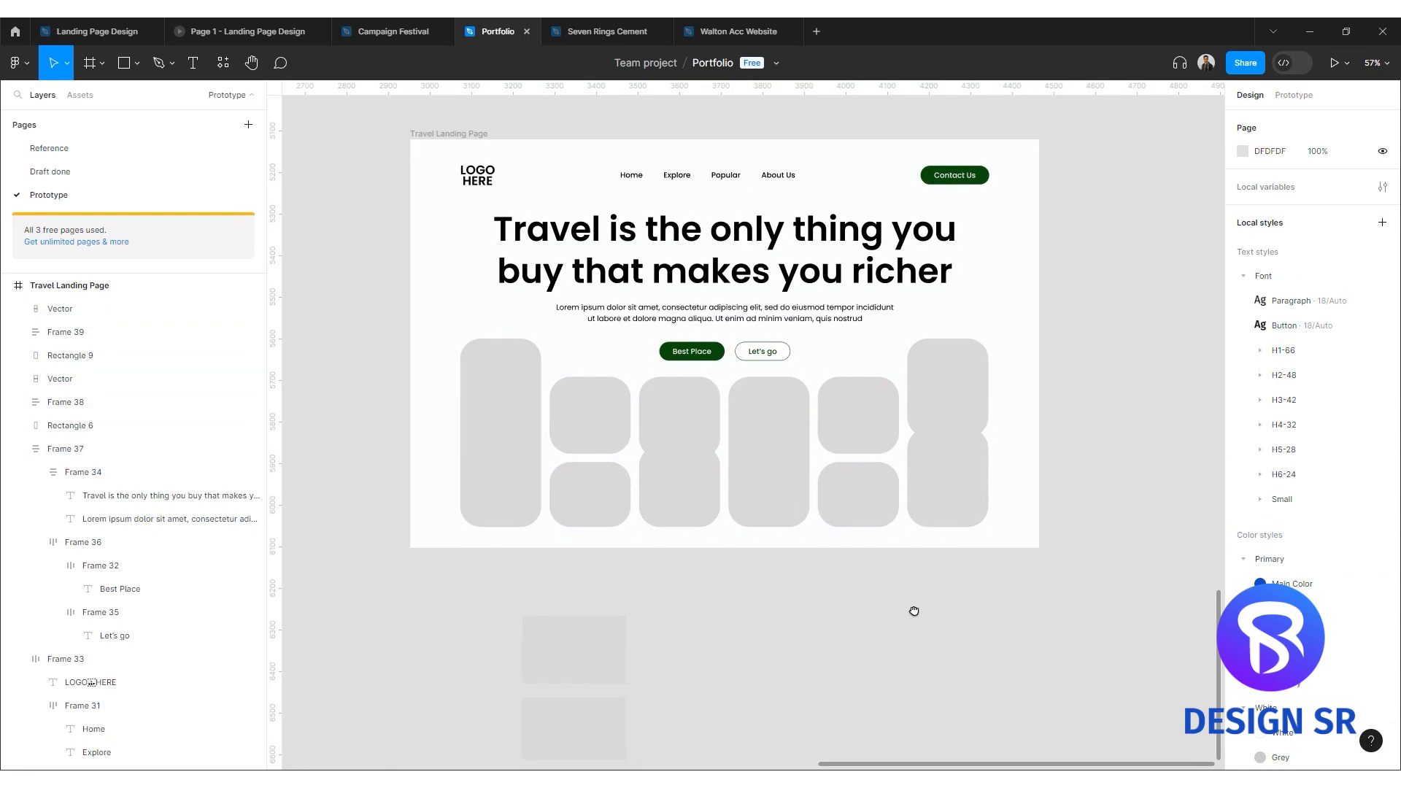
# Open the Unsplash plugin and search its photos for europe.
pyautogui.scroll(3, 748, 670)
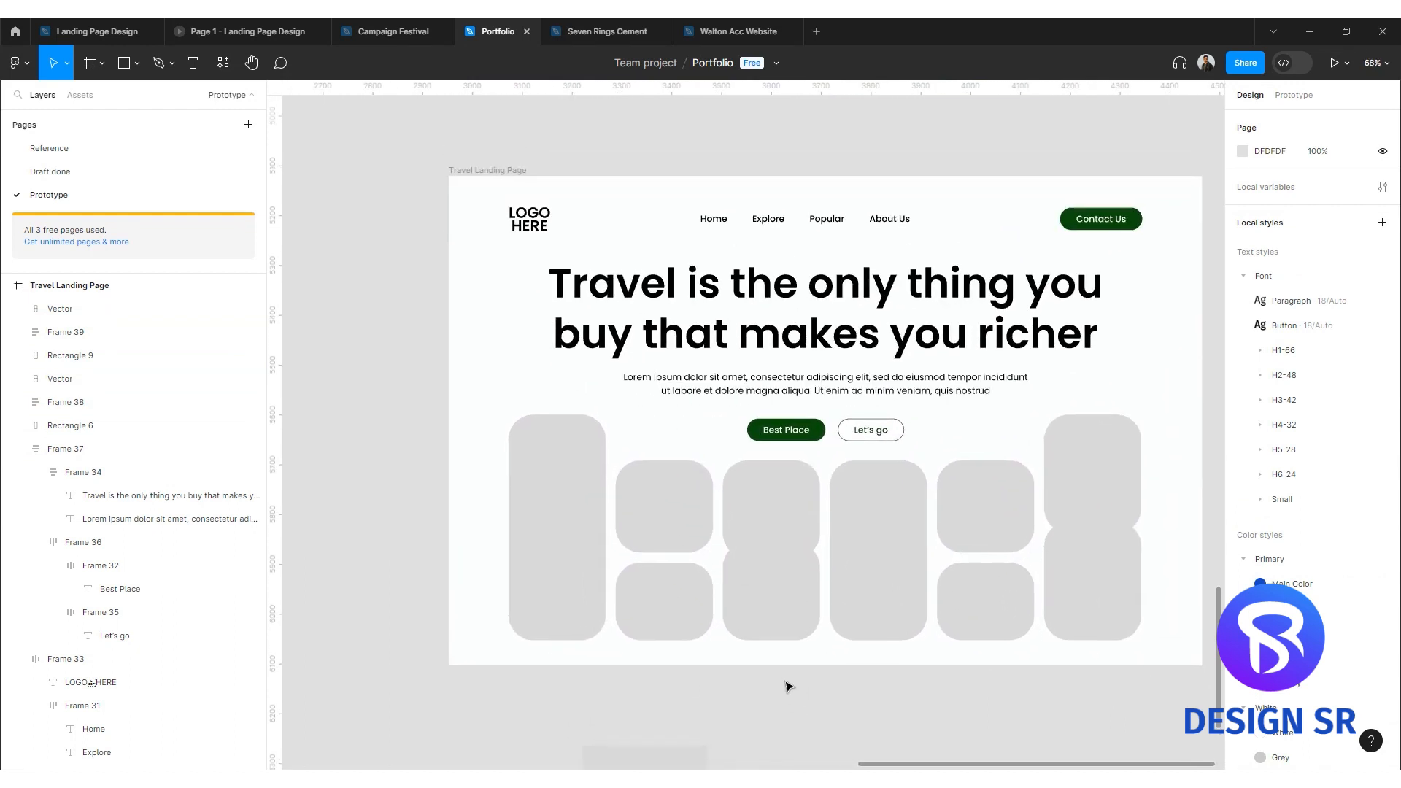
pyautogui.rightClick(350, 466)
pyautogui.moveTo(391, 597)
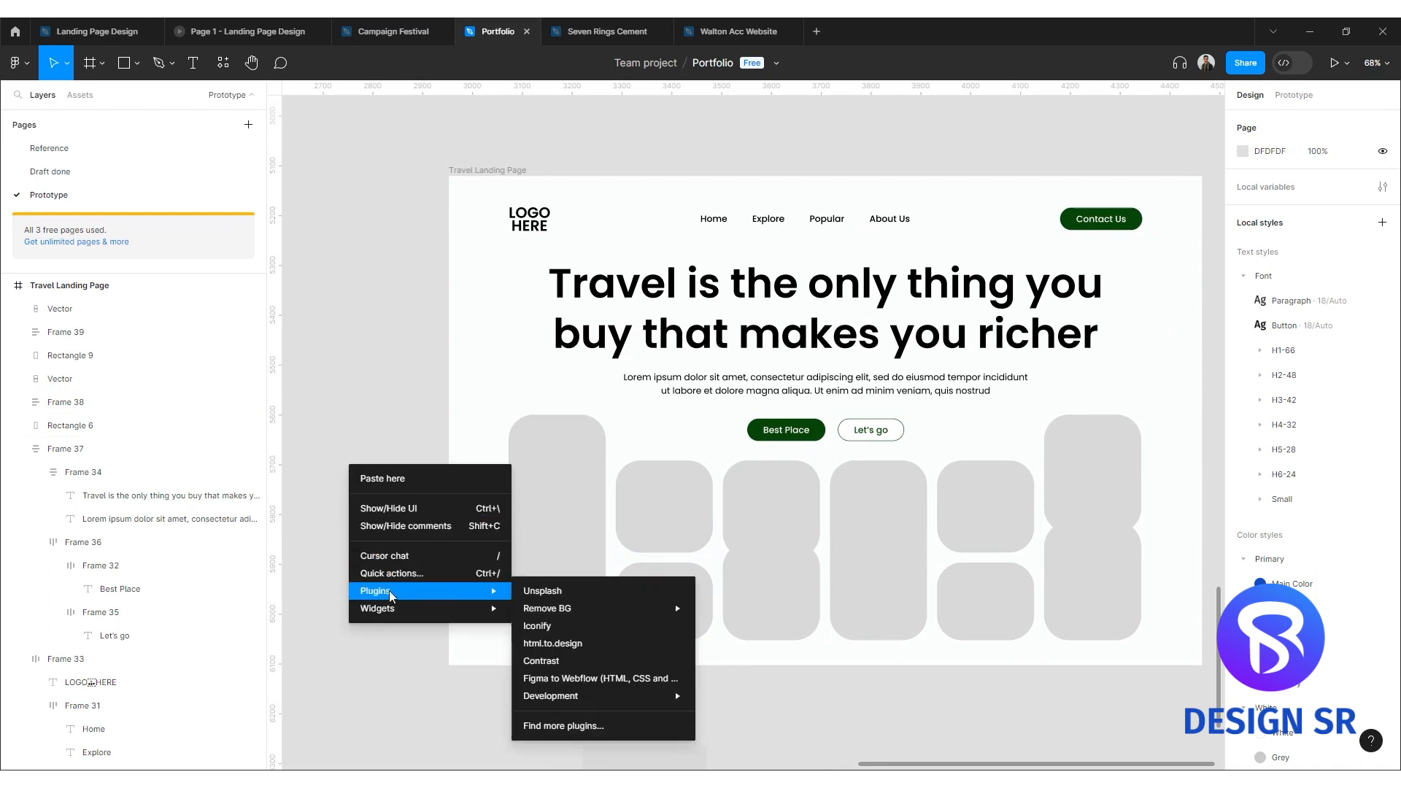
pyautogui.click(543, 594)
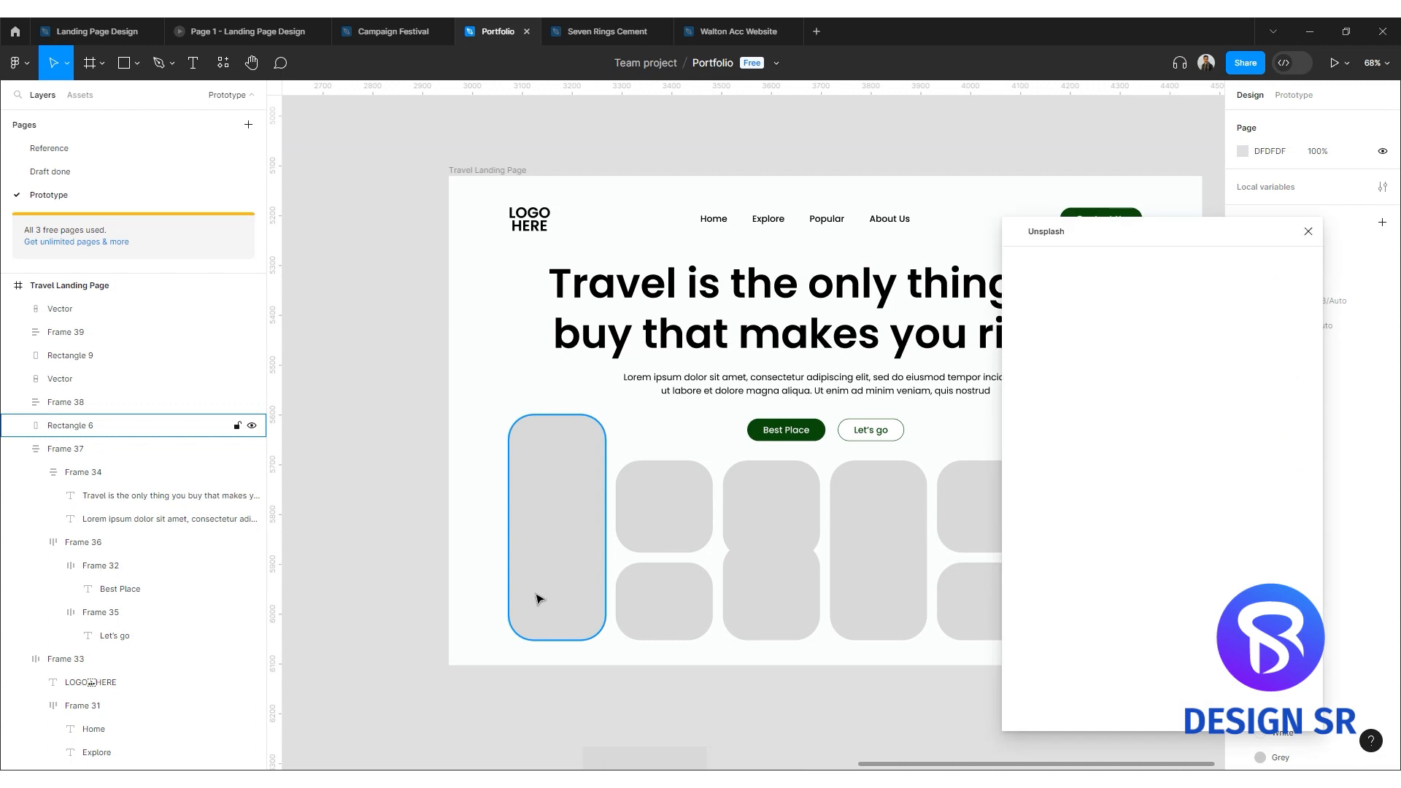
pyautogui.click(1067, 306)
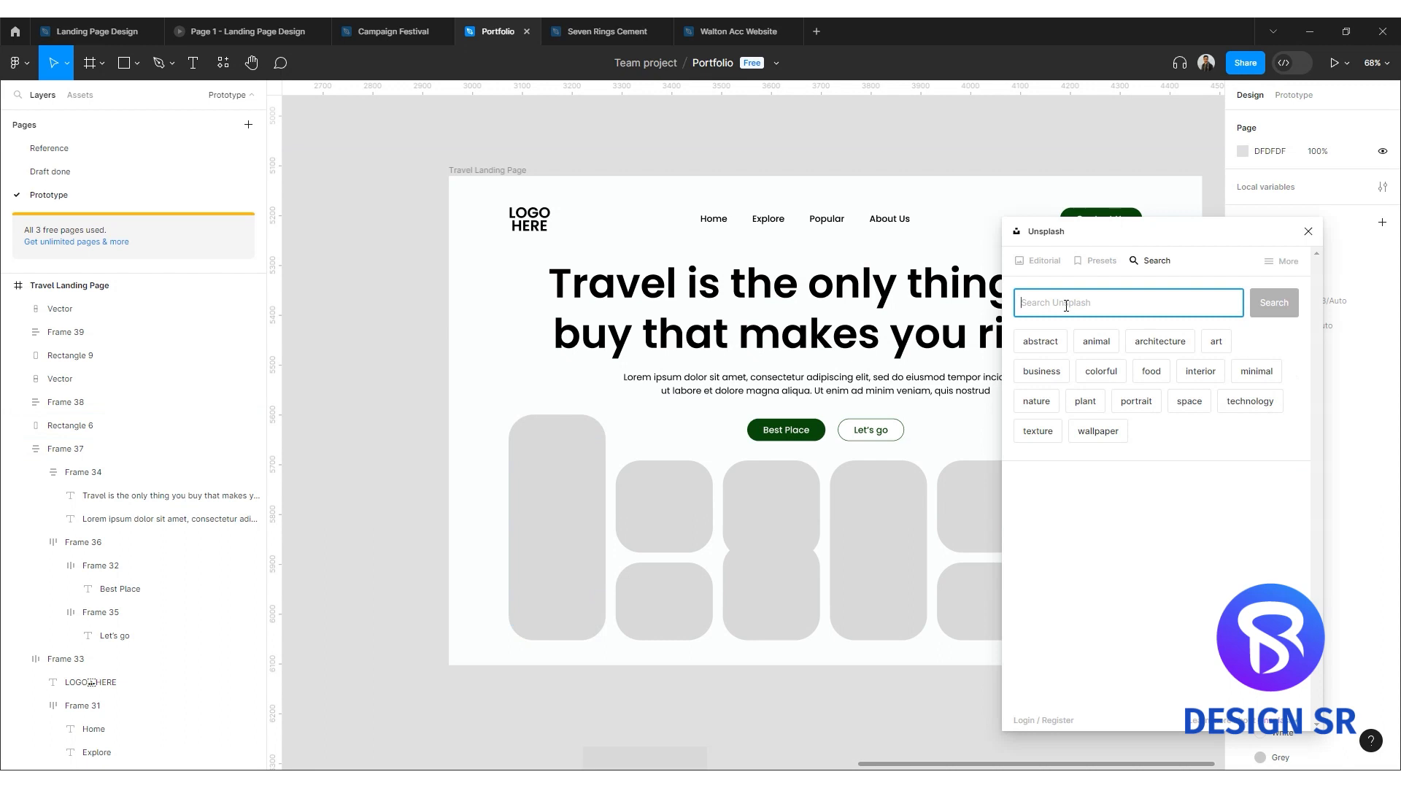
pyautogui.write('europe')
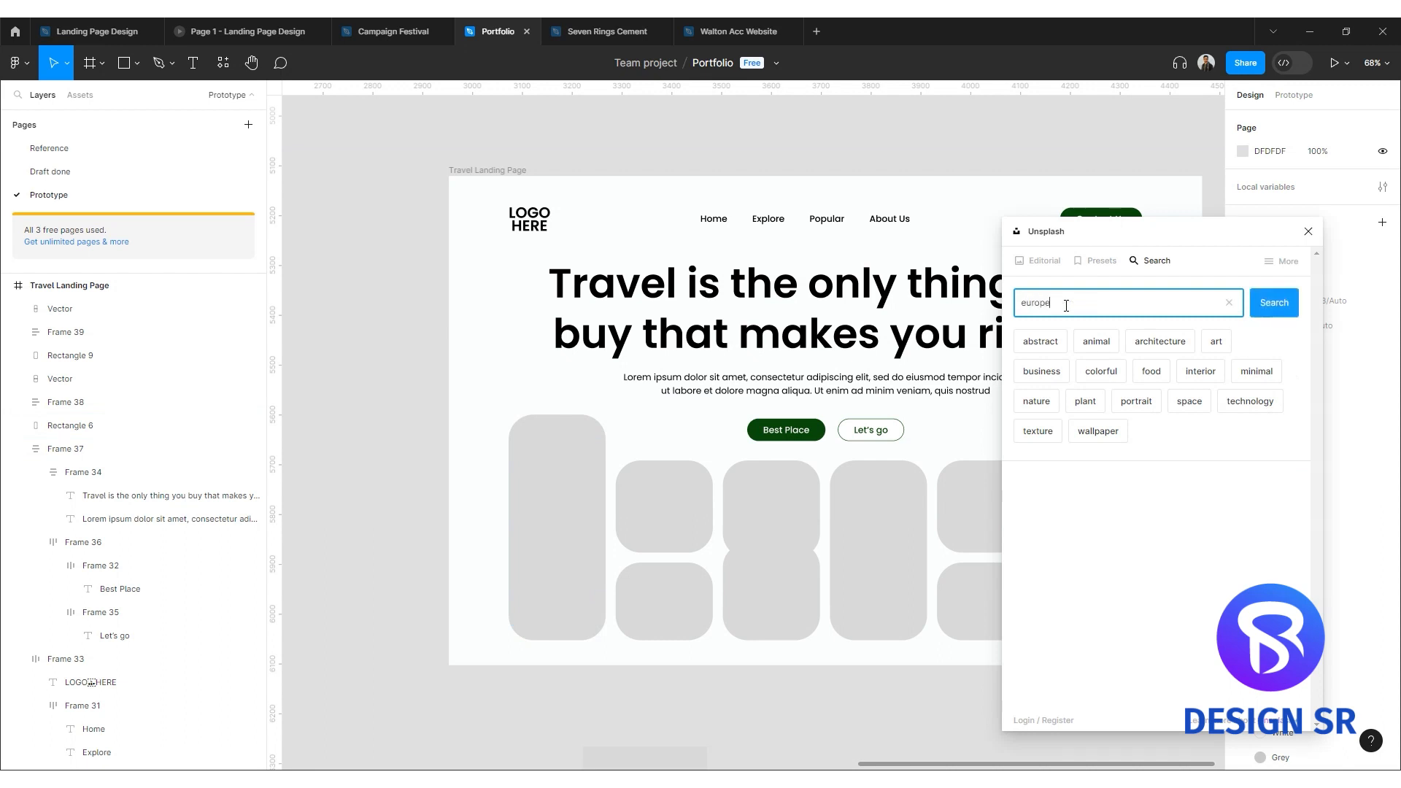
pyautogui.press('Return')
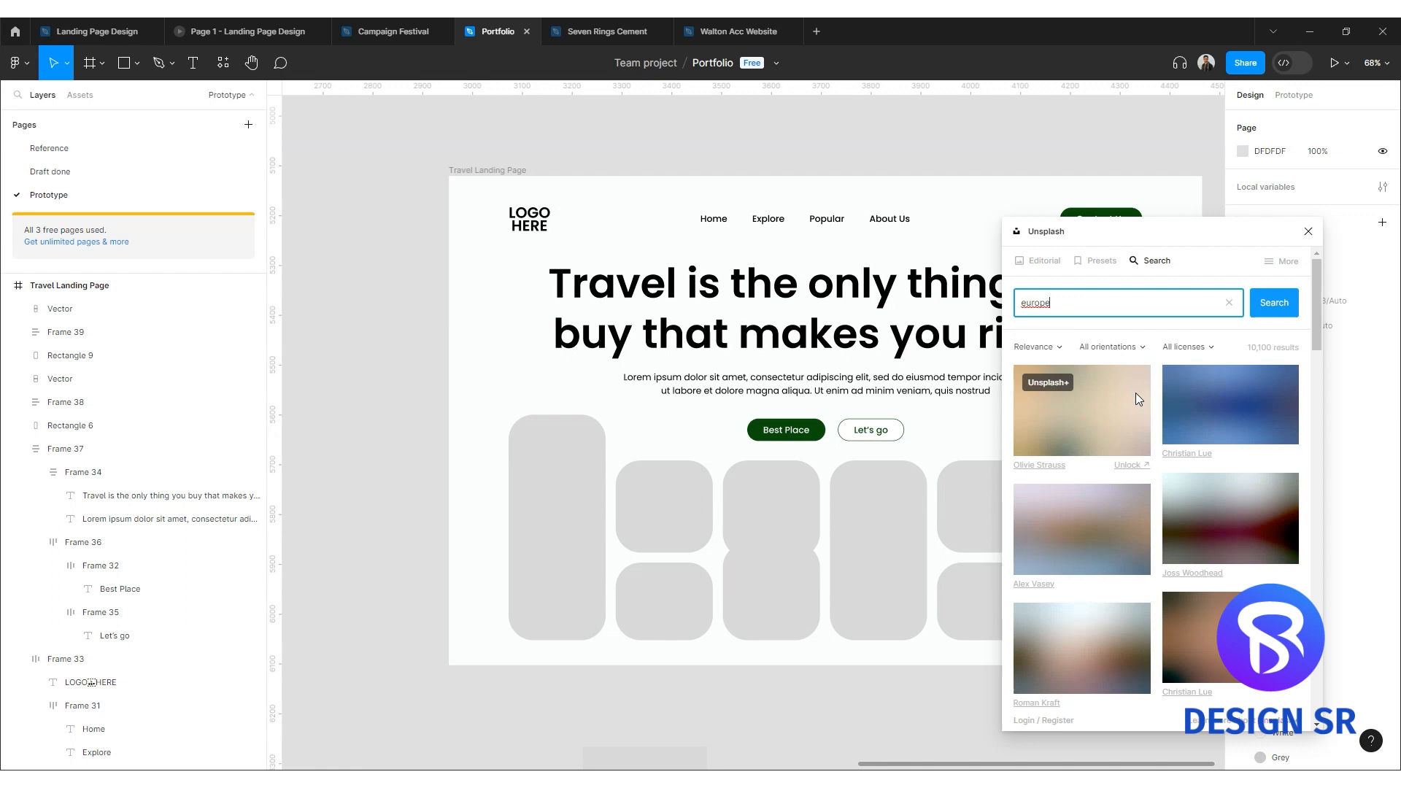
# Fill the photo tiles from Unsplash, with the Venice canal in the tall first column and the hilltop castle in the lower second-column tile.
pyautogui.click(559, 523)
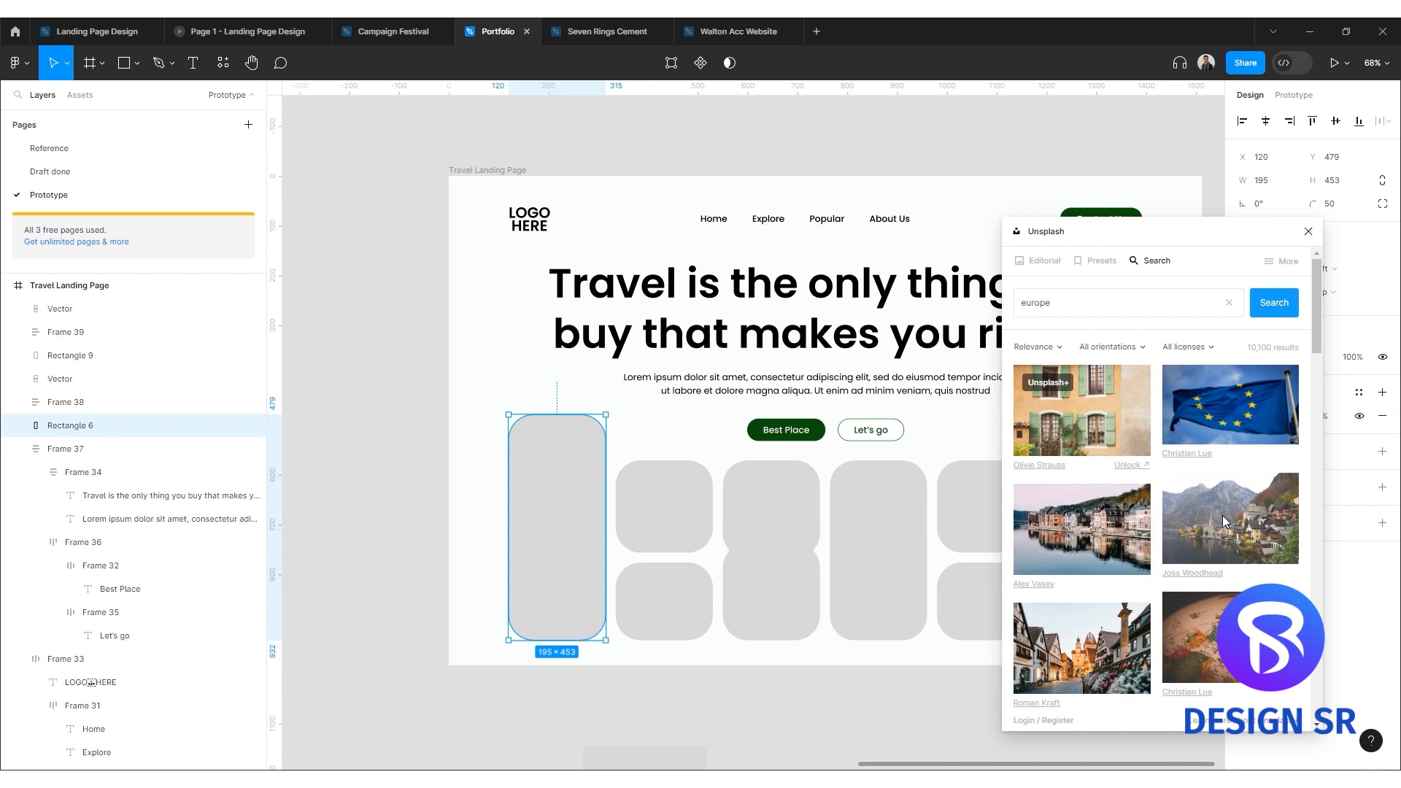
pyautogui.click(1149, 526)
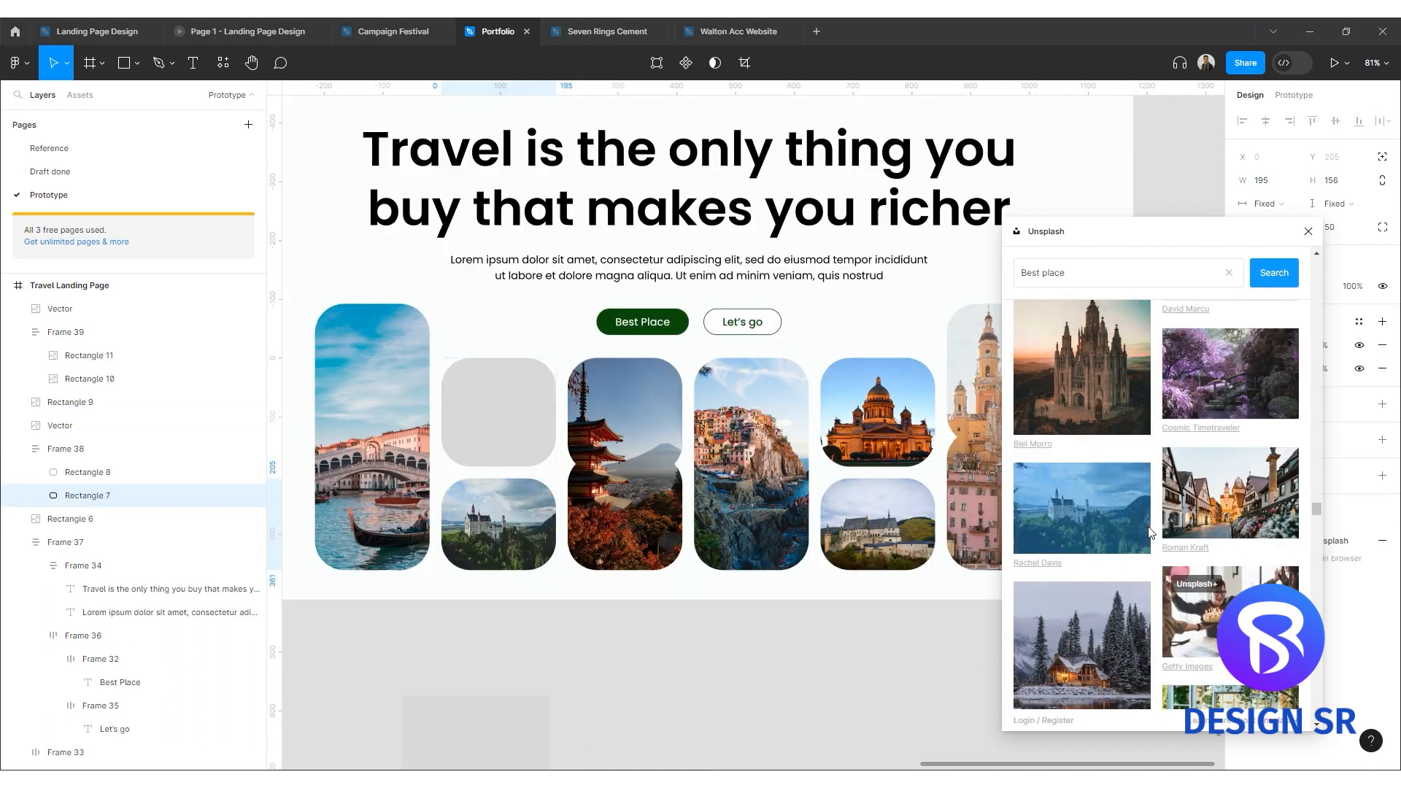
# Fill the upper second-column tile with the snowy lakeside cabin photo and close the Unsplash plugin.
pyautogui.click(504, 438)
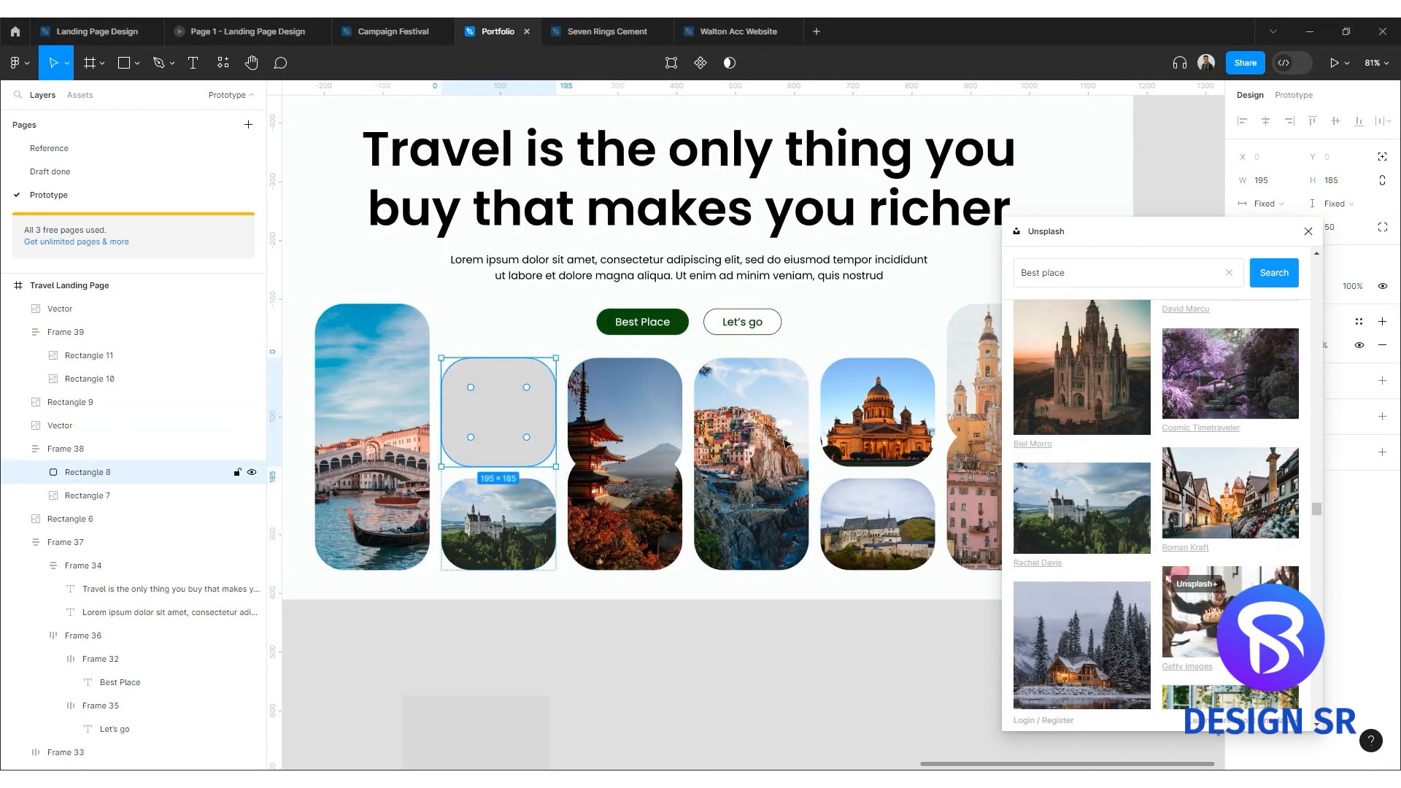
pyautogui.click(1092, 627)
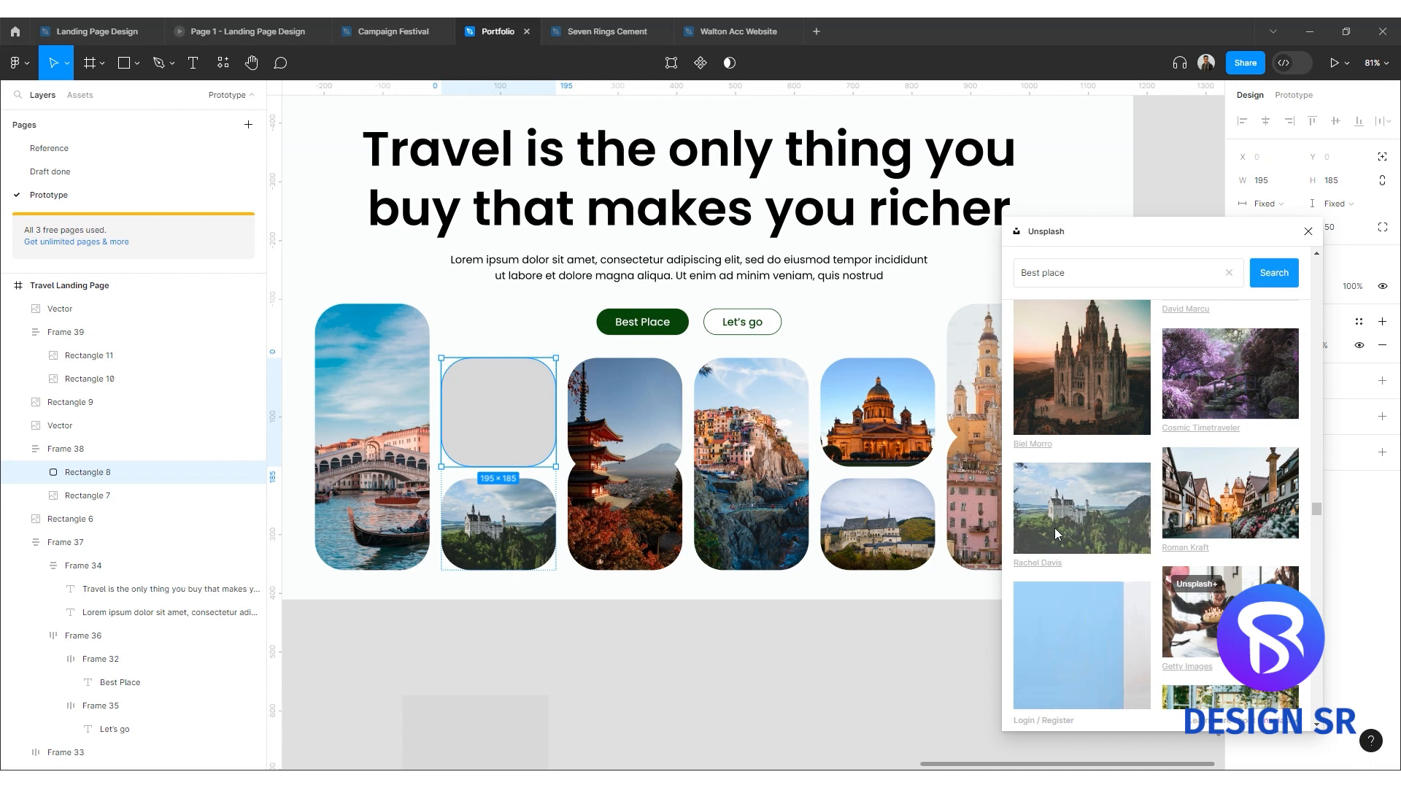
pyautogui.scroll(-3, 1083, 531)
pyautogui.scroll(-10, 1082, 531)
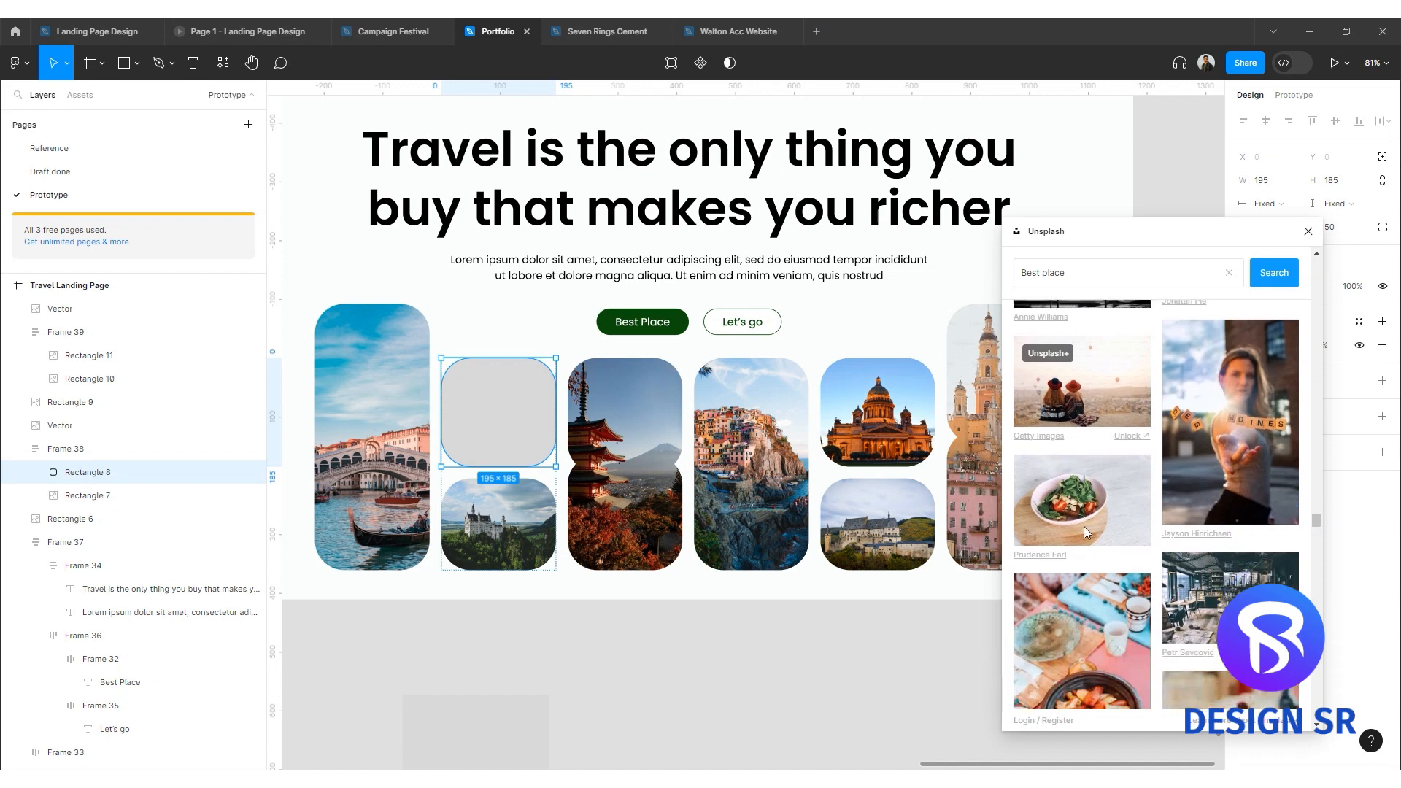
pyautogui.scroll(-2, 1084, 527)
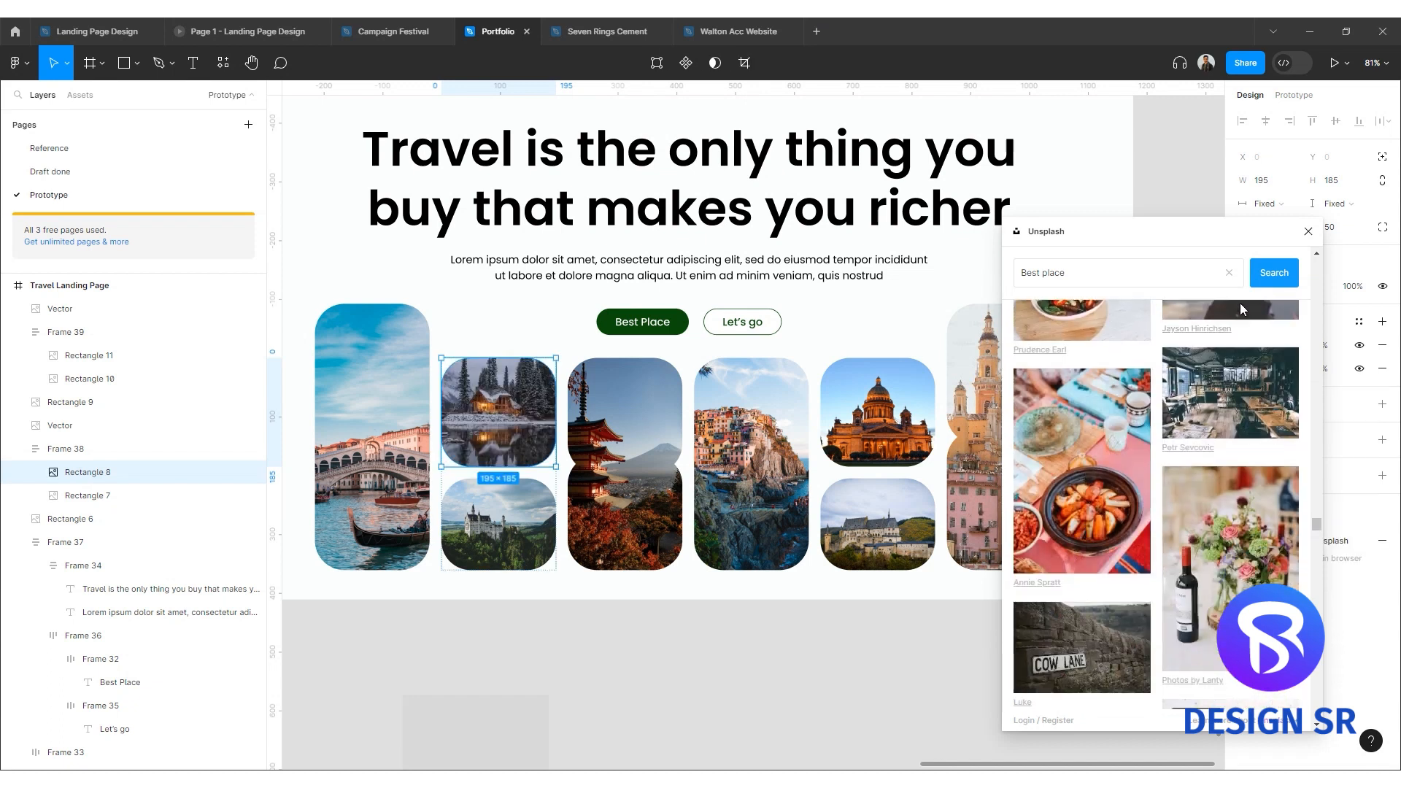
pyautogui.click(1309, 232)
pyautogui.click(844, 640)
# Paste the Traveling logo image onto the empty canvas beside the Travel Landing Page frame and scale it down to logo size.
pyautogui.scroll(-5, 838, 632)
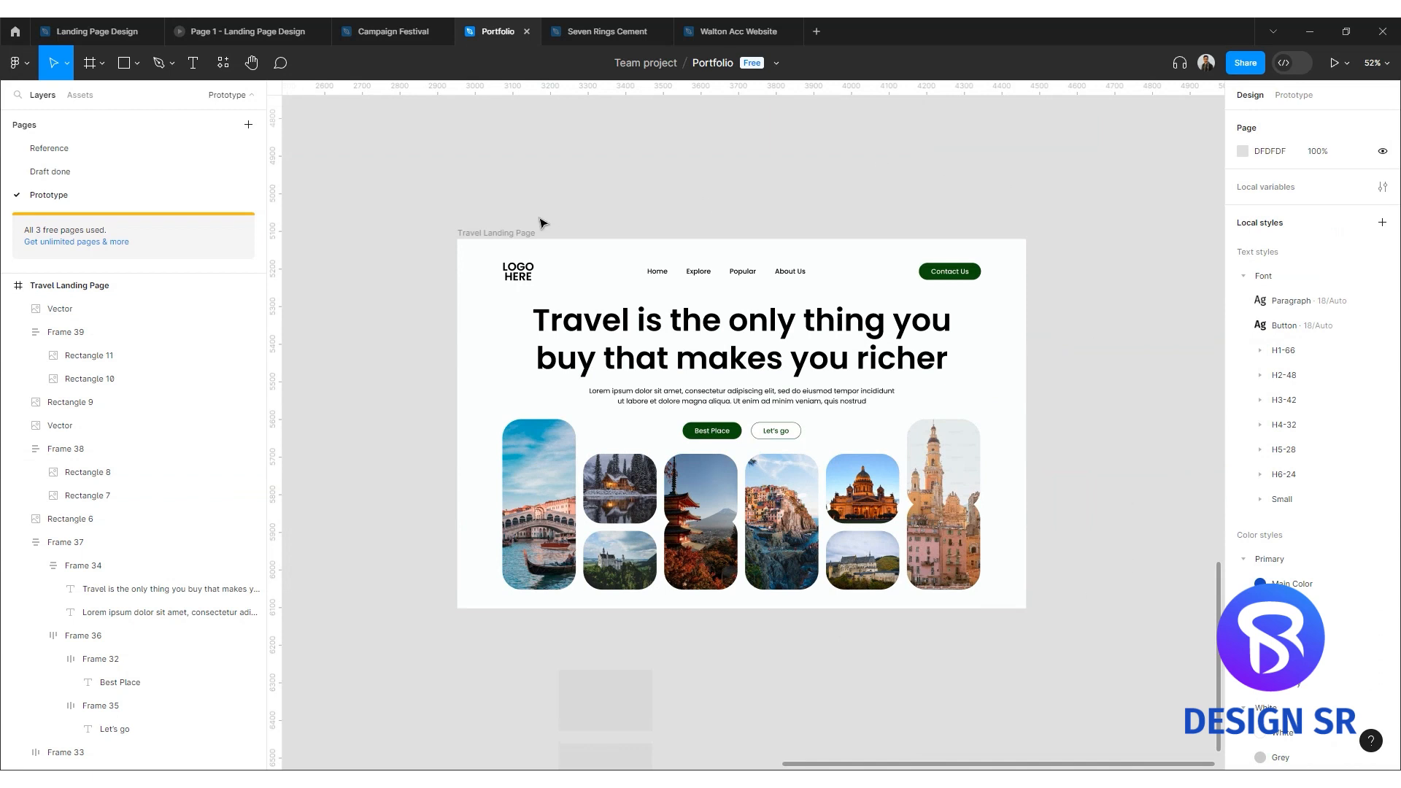
pyautogui.moveTo(473, 274); pyautogui.dragTo(625, 401)
pyautogui.scroll(5, 625, 401)
pyautogui.moveTo(518, 385); pyautogui.dragTo(1016, 457)
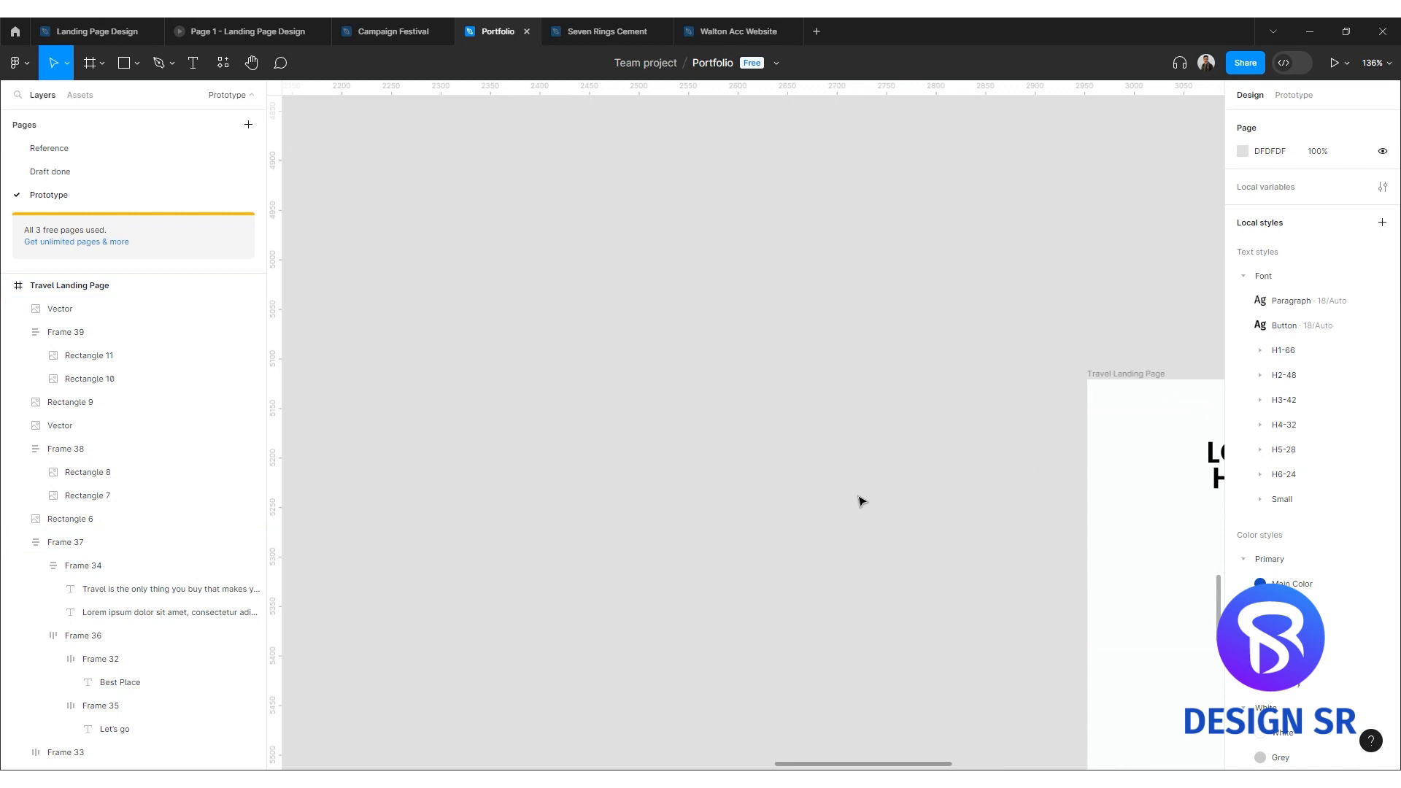
pyautogui.hotkey('ctrl', 'v')
pyautogui.moveTo(796, 227); pyautogui.dragTo(723, 587)
pyautogui.moveTo(763, 524); pyautogui.dragTo(553, 341)
pyautogui.moveTo(541, 421); pyautogui.dragTo(795, 321)
pyautogui.click(785, 199)
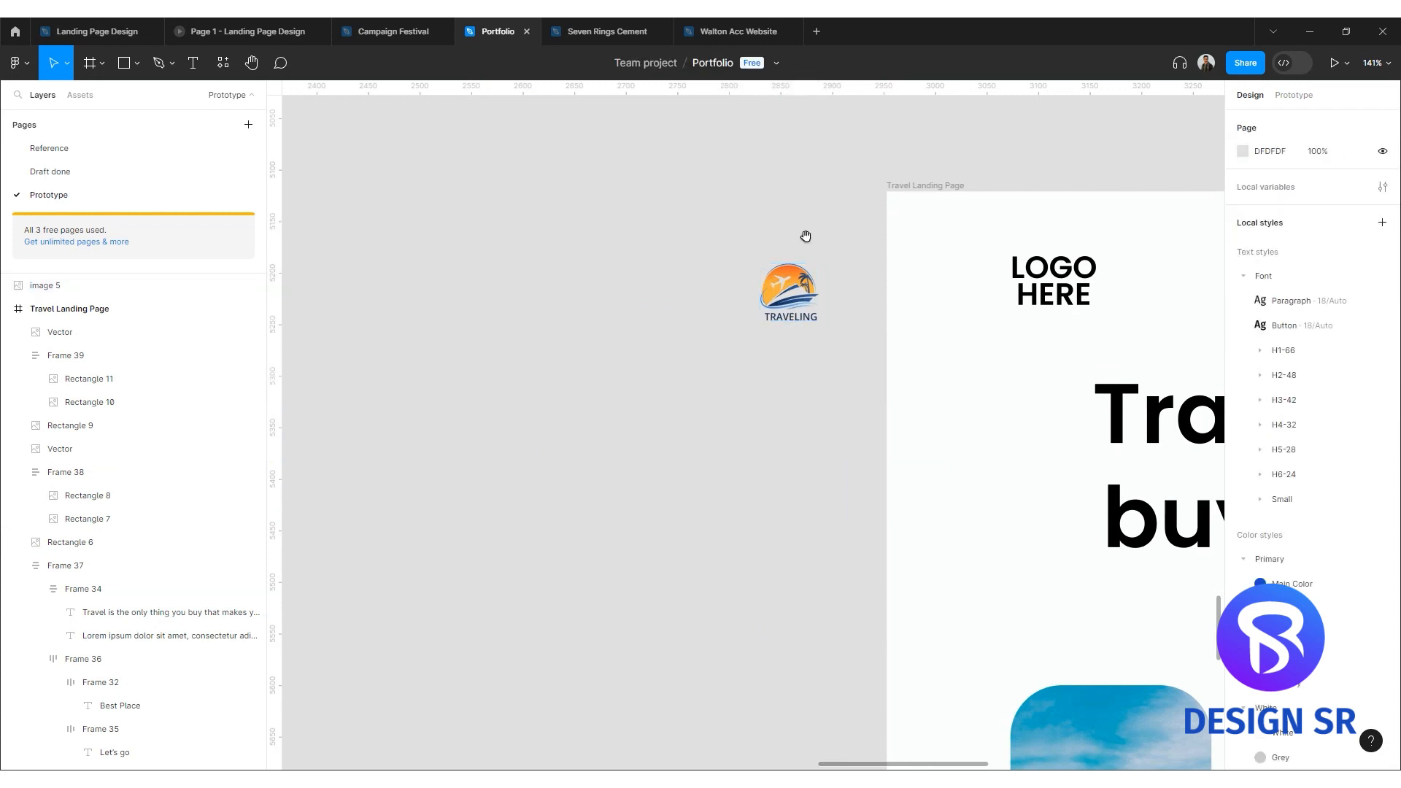
# Cut the Traveling logo image and replace the LOGO HERE text in the header with it, sized 73 × 70.
pyautogui.moveTo(804, 234); pyautogui.dragTo(489, 271)
pyautogui.click(488, 334)
pyautogui.press('Delete')
pyautogui.click(732, 314)
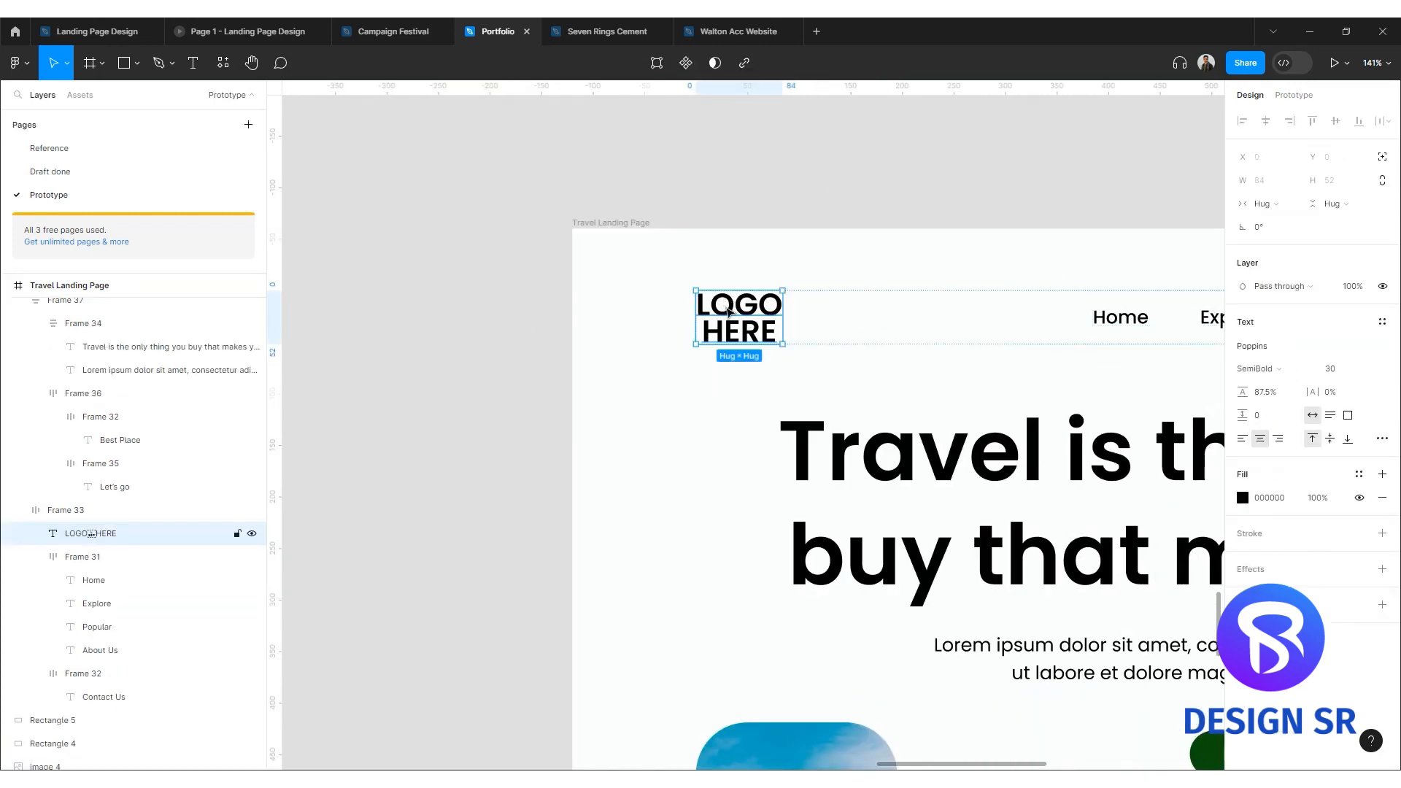
pyautogui.hotkey('ctrl', 'shift', 'r')
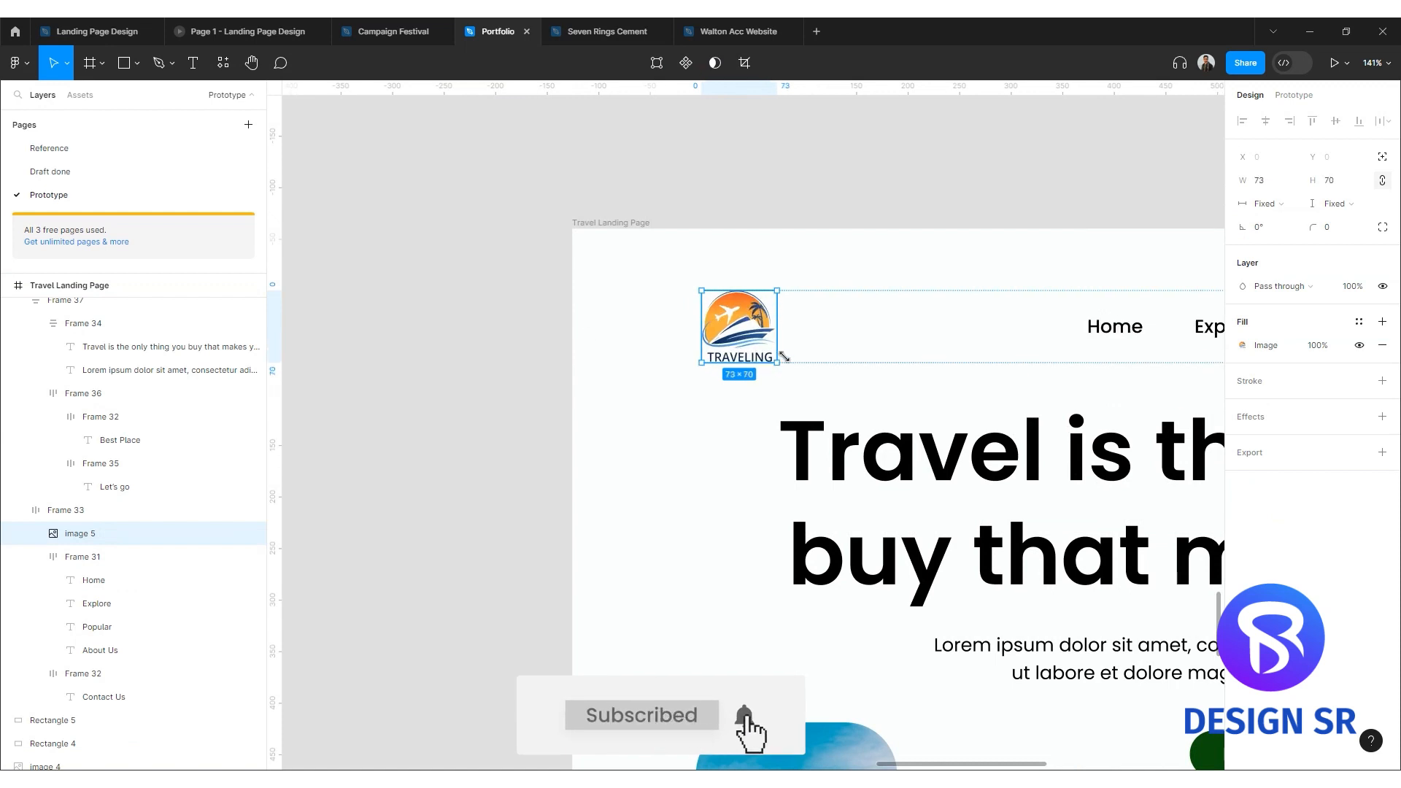
pyautogui.click(429, 363)
# Move the header row with logo, navigation links and Contact Us button up by about 10 px.
pyautogui.scroll(-3, 434, 350)
pyautogui.hscroll(3, 742, 360)
pyautogui.click(745, 344)
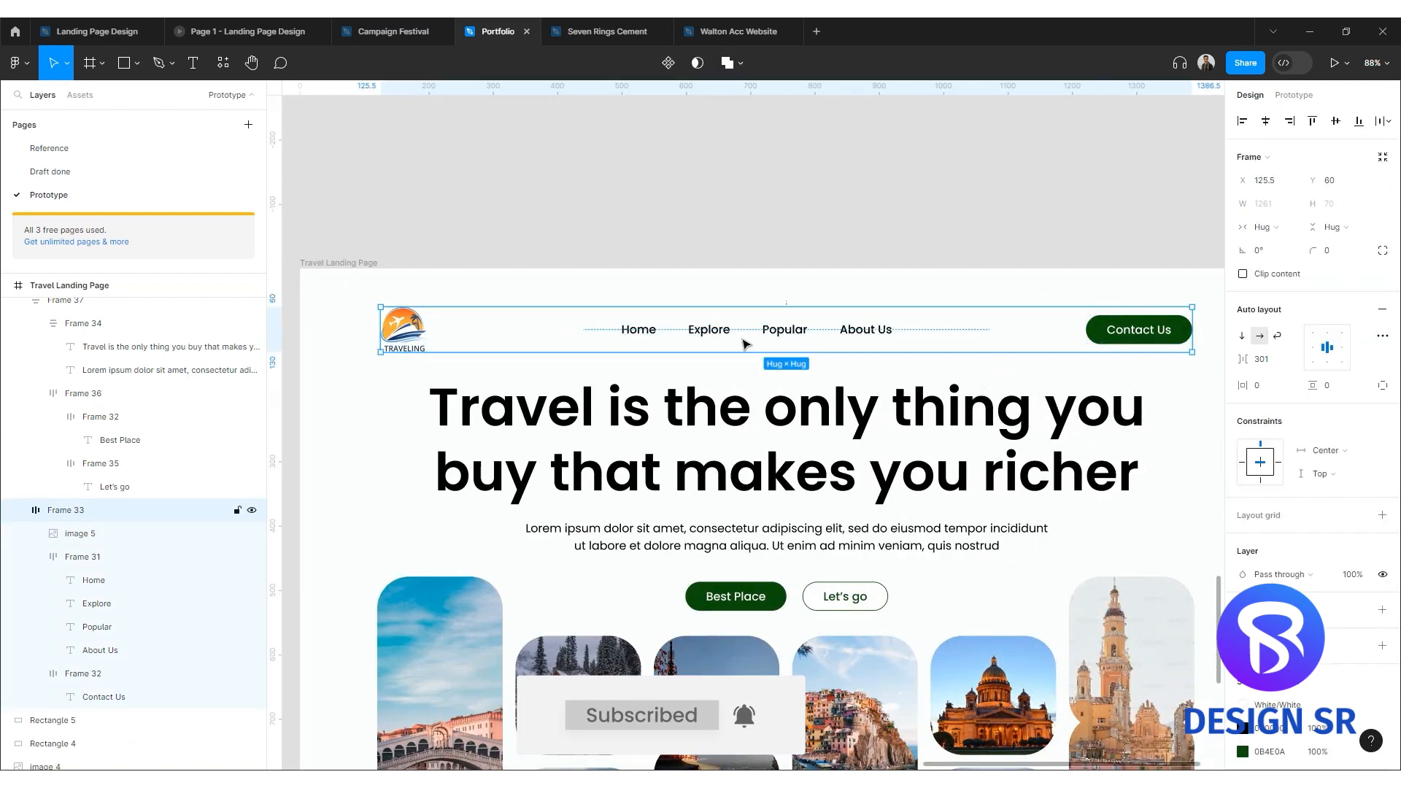
pyautogui.click(796, 252)
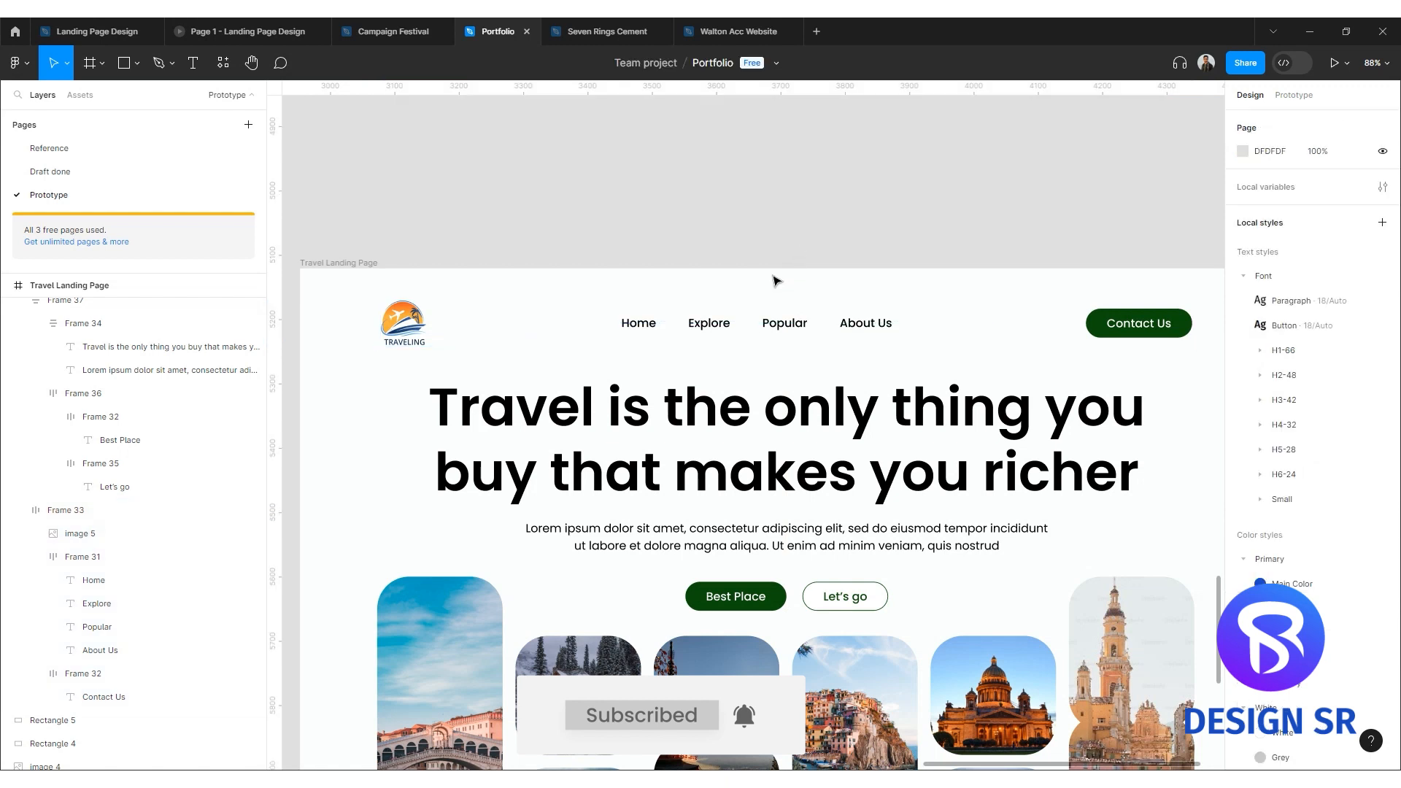
# Color the word Travel in the headline orange, FBB03C, sampled from the logo's sun.
pyautogui.doubleClick(603, 424)
pyautogui.moveTo(593, 409); pyautogui.dragTo(378, 404)
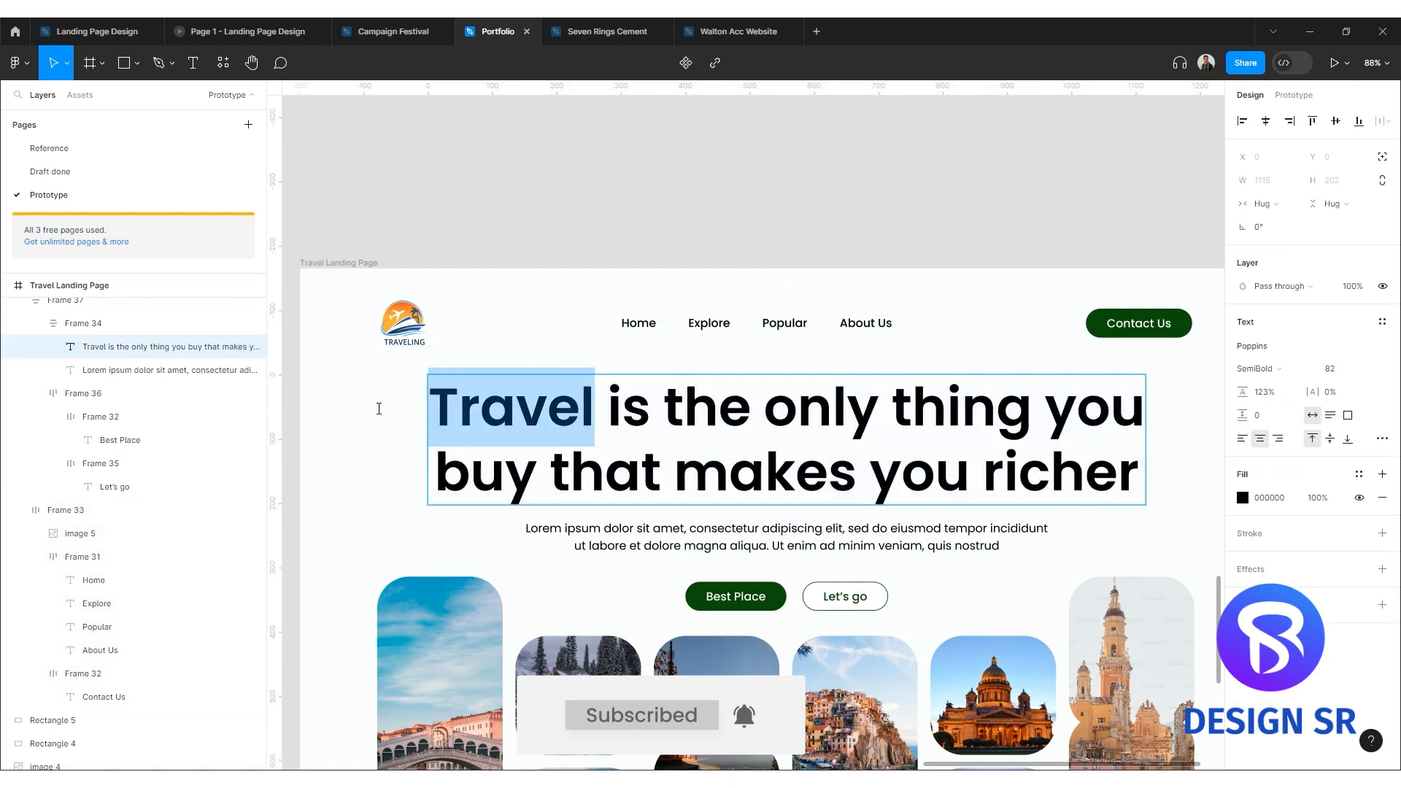
pyautogui.click(1243, 498)
pyautogui.click(1070, 595)
pyautogui.scroll(3, 402, 314)
pyautogui.scroll(5, 402, 320)
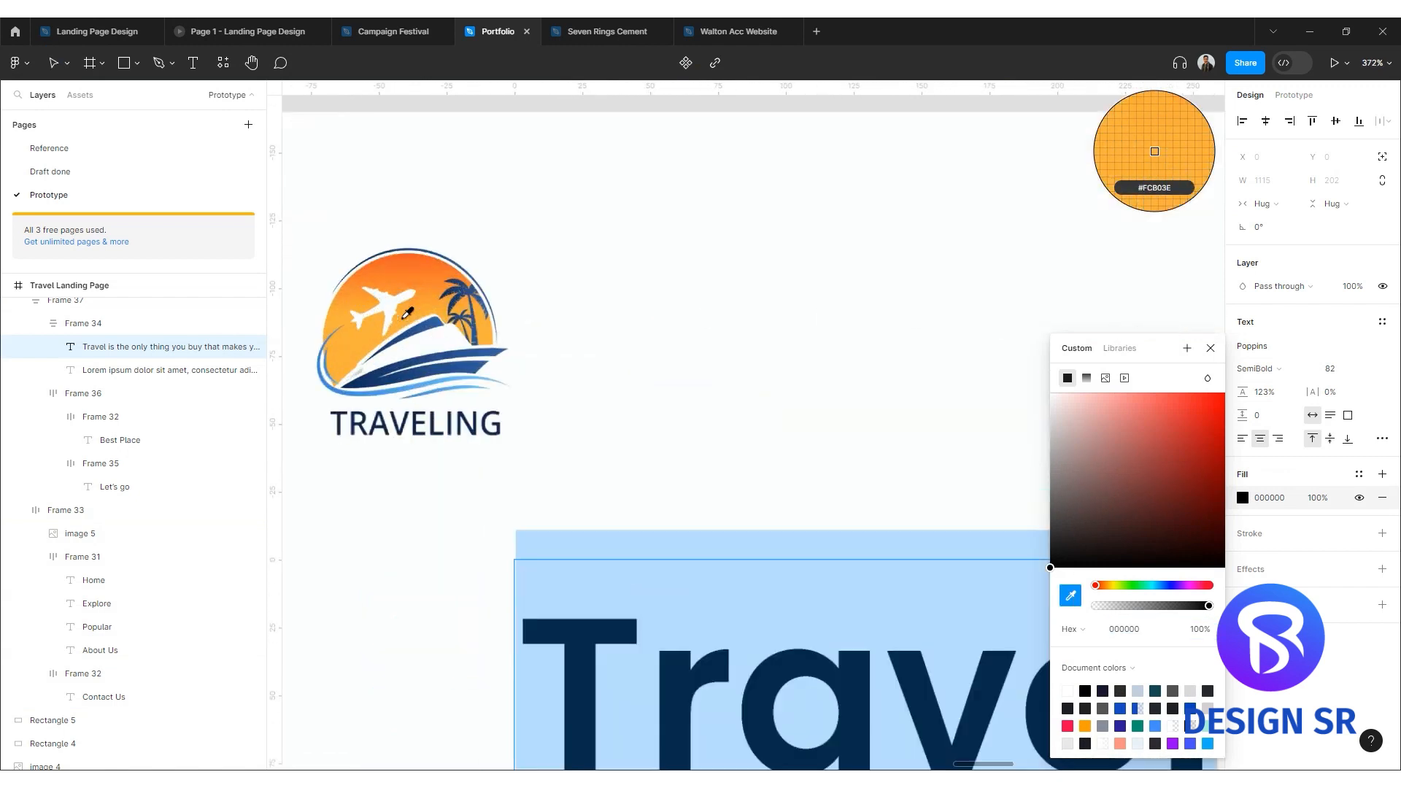
pyautogui.click(357, 338)
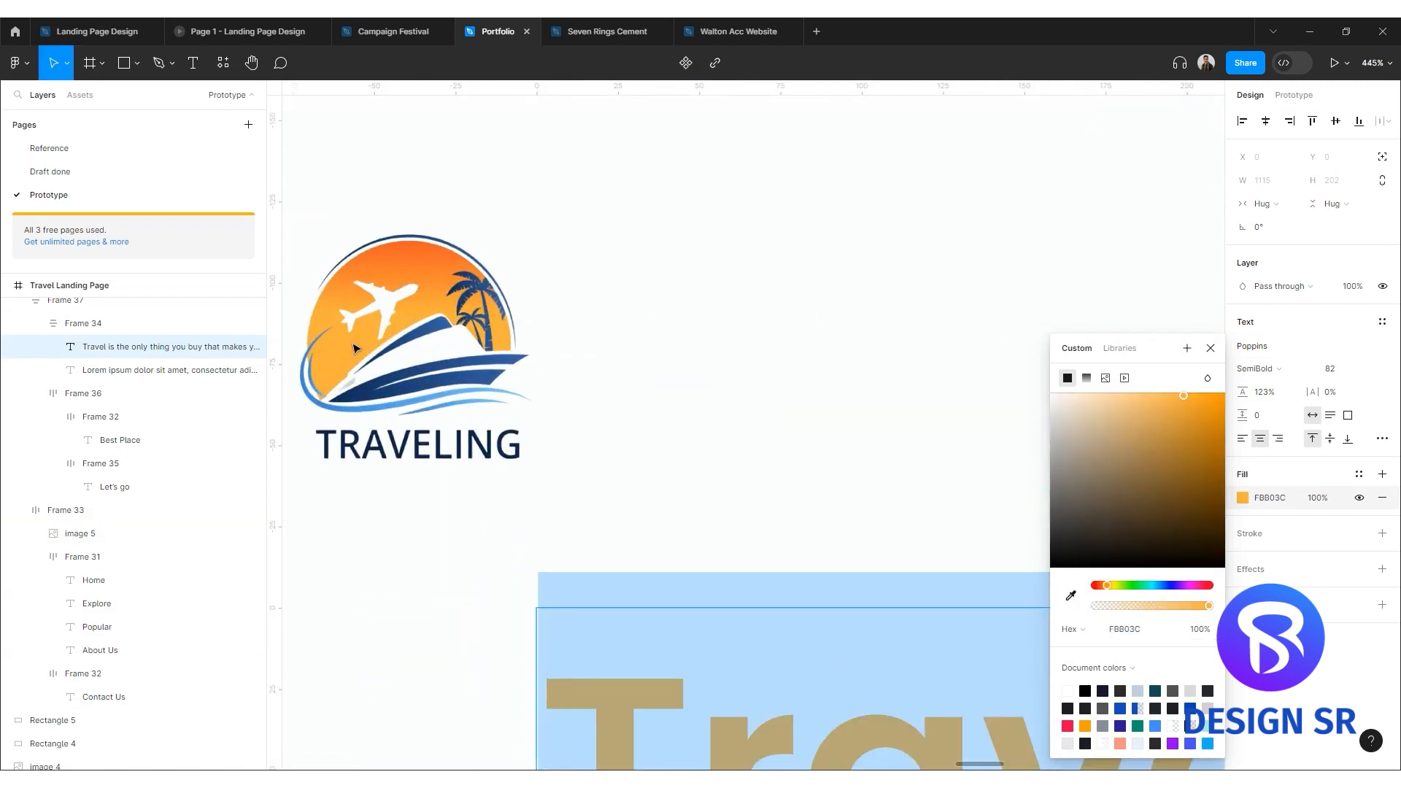
pyautogui.scroll(-5, 794, 316)
pyautogui.click(1210, 351)
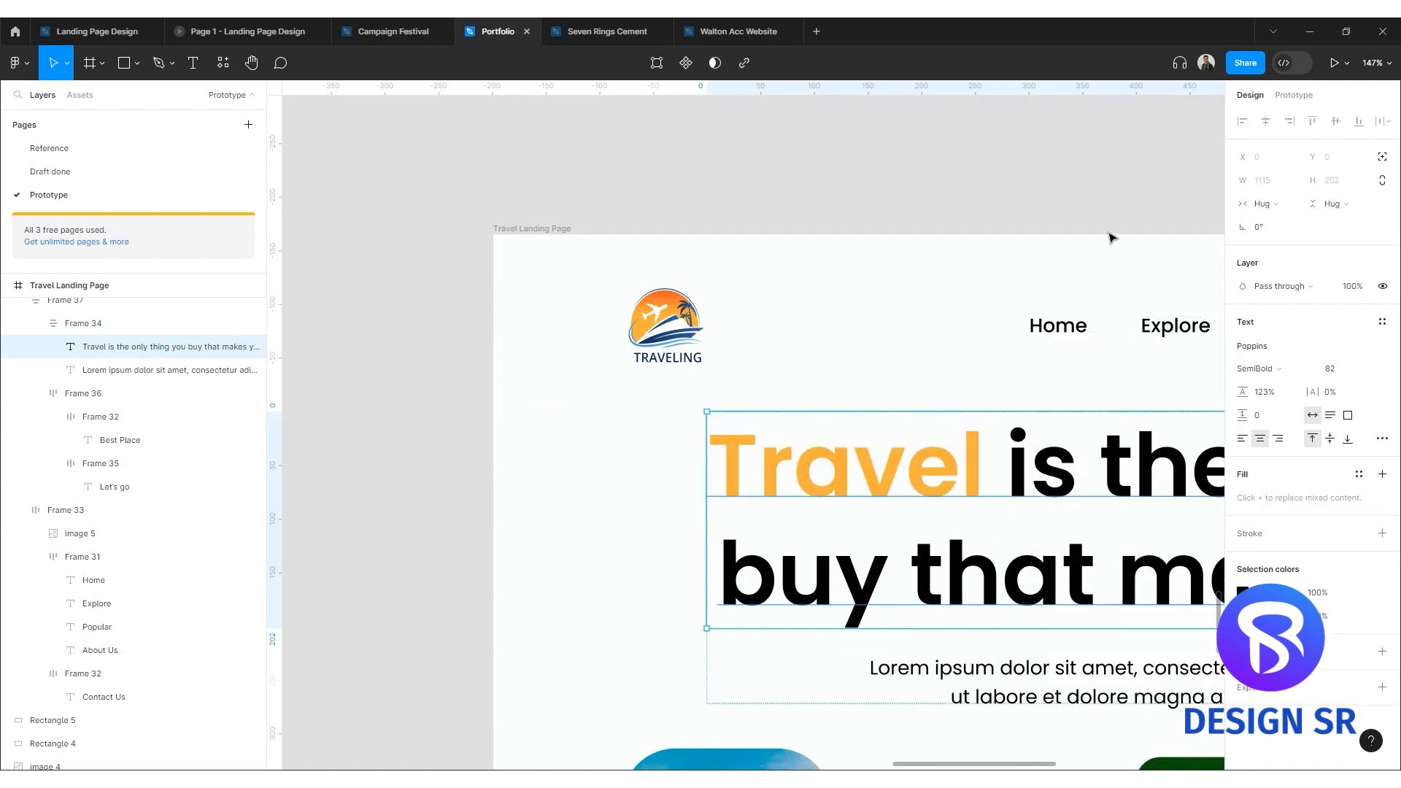
pyautogui.click(689, 141)
# Color the word Travel in the headline dark green, 0B4E0A, sampled from the green button.
pyautogui.scroll(-5, 832, 209)
pyautogui.scroll(5, 650, 324)
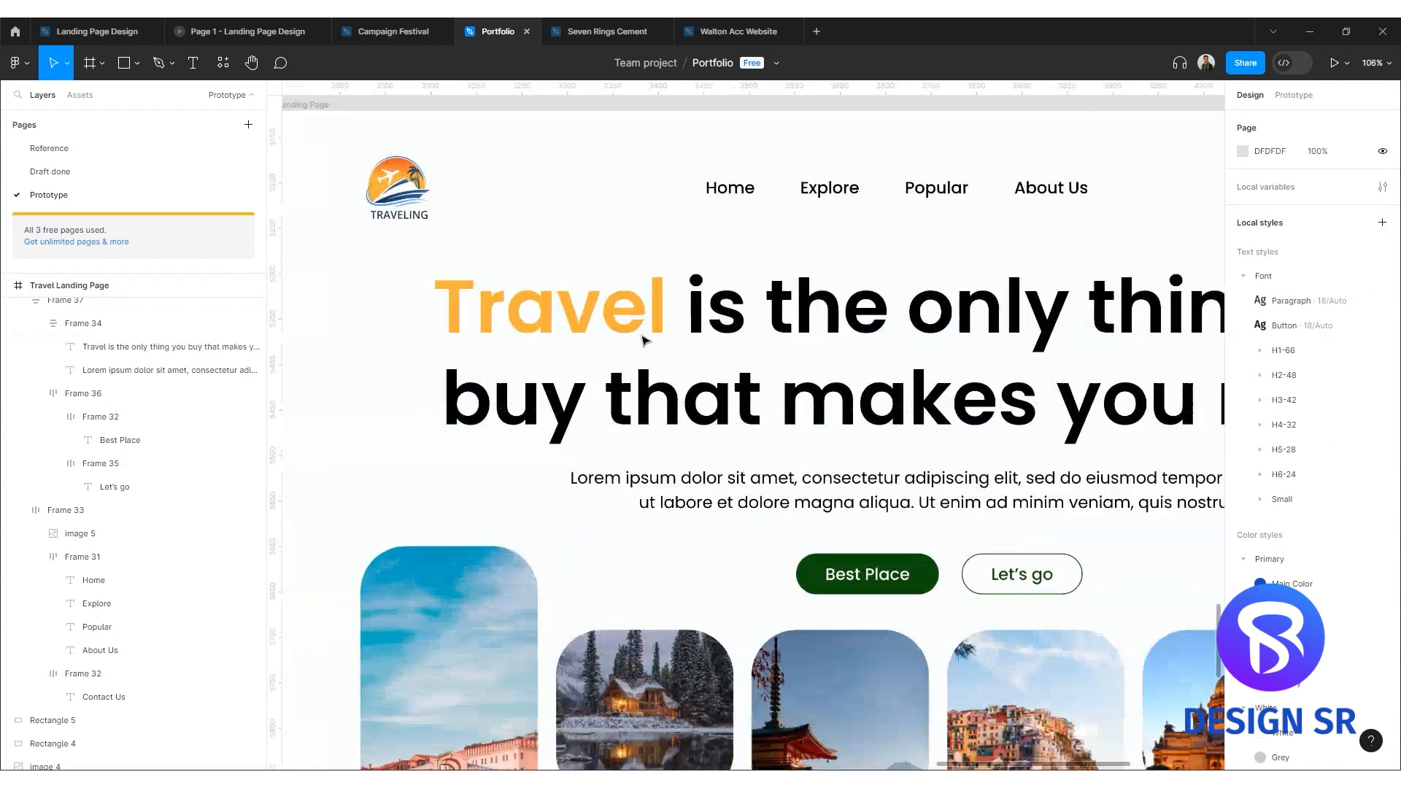
pyautogui.doubleClick(636, 299)
pyautogui.moveTo(662, 297); pyautogui.dragTo(293, 289)
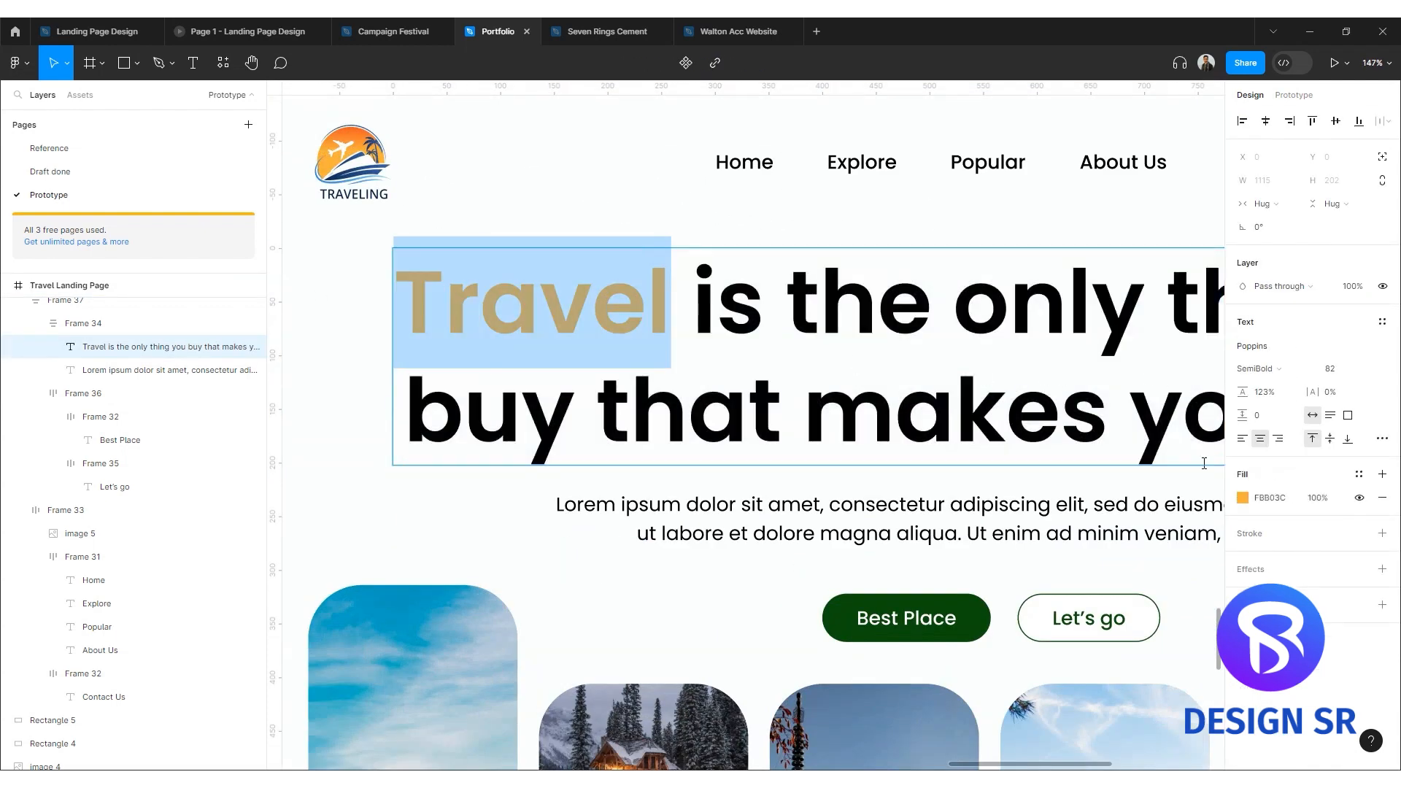
pyautogui.click(1243, 498)
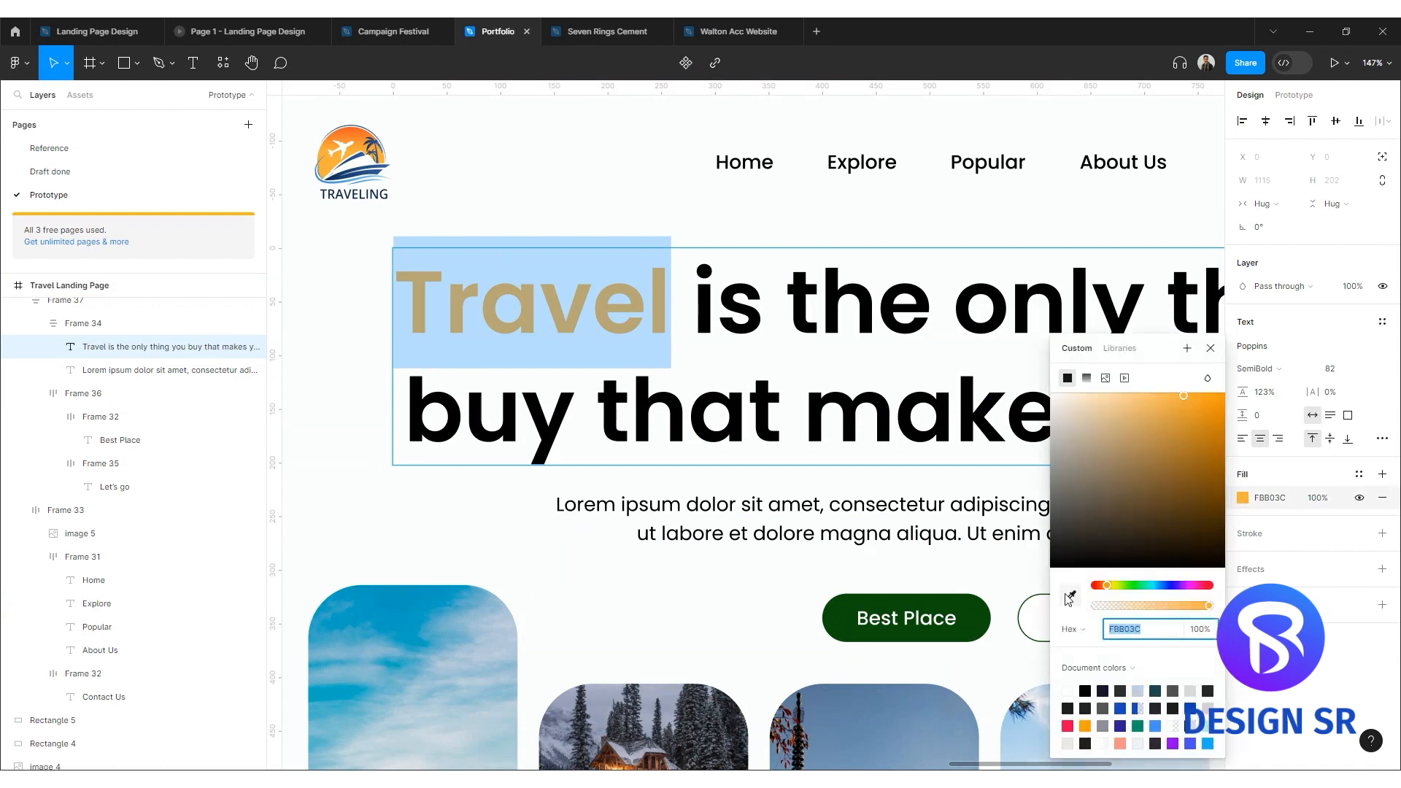
pyautogui.click(1070, 597)
pyautogui.click(964, 604)
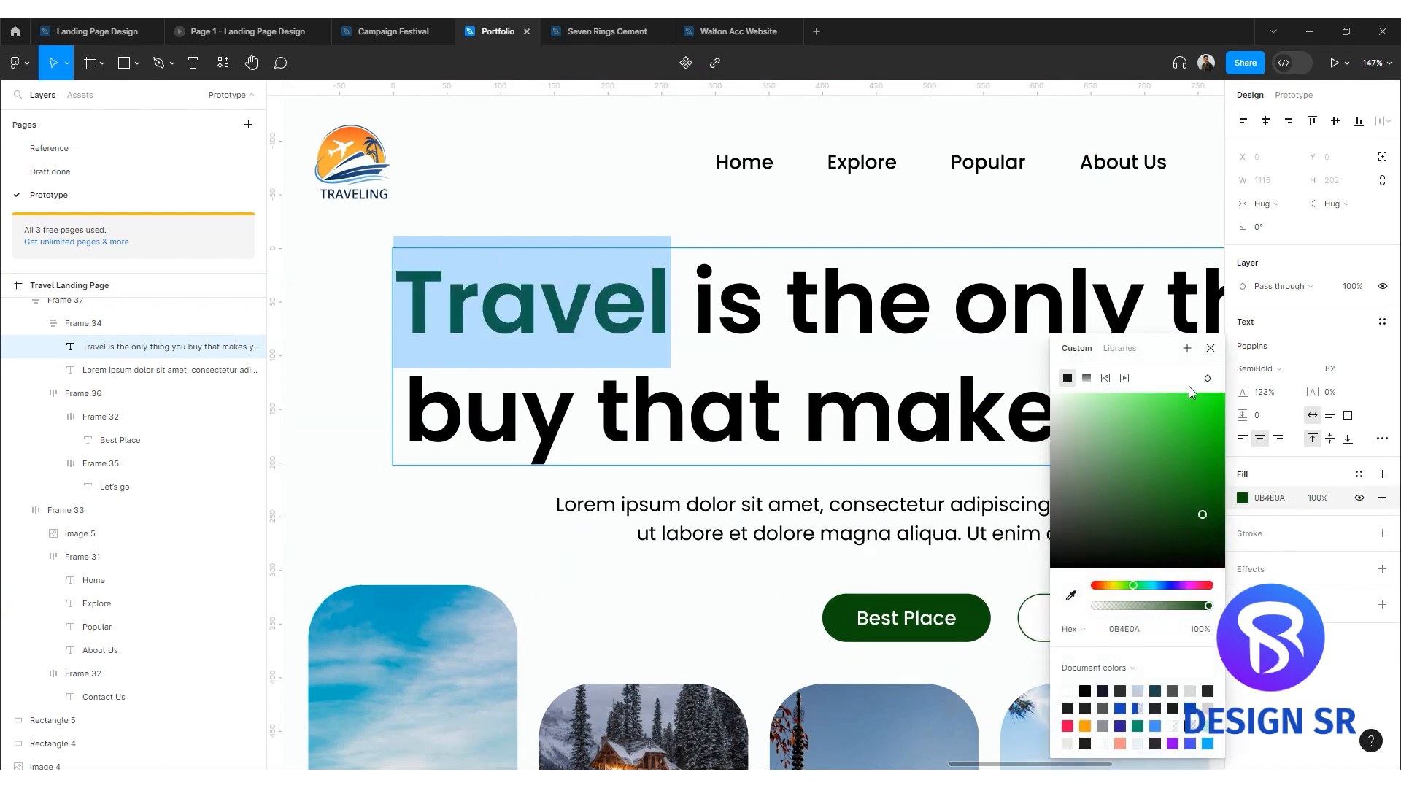
pyautogui.click(1208, 350)
pyautogui.scroll(-1, 1027, 357)
pyautogui.click(499, 335)
pyautogui.click(456, 322)
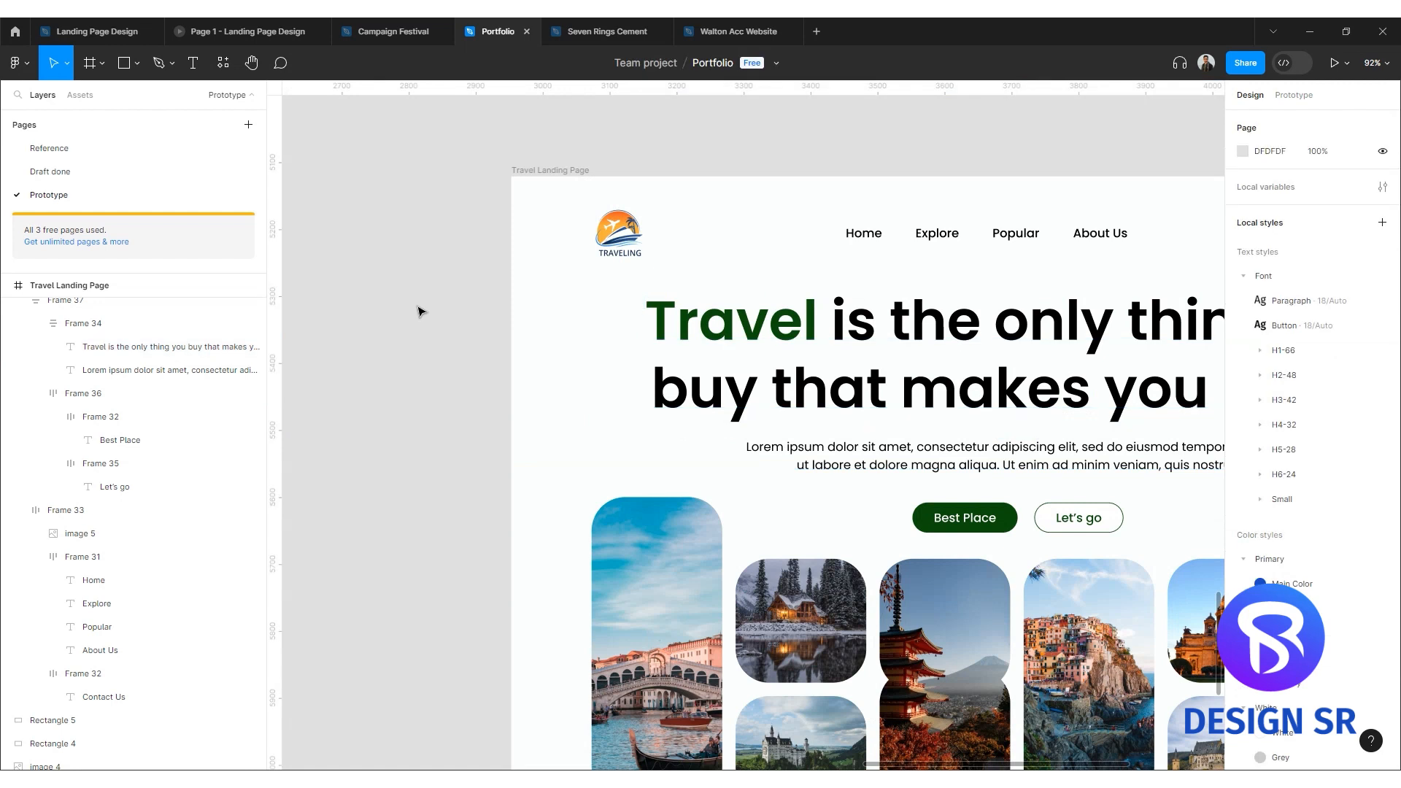
pyautogui.scroll(-1, 417, 311)
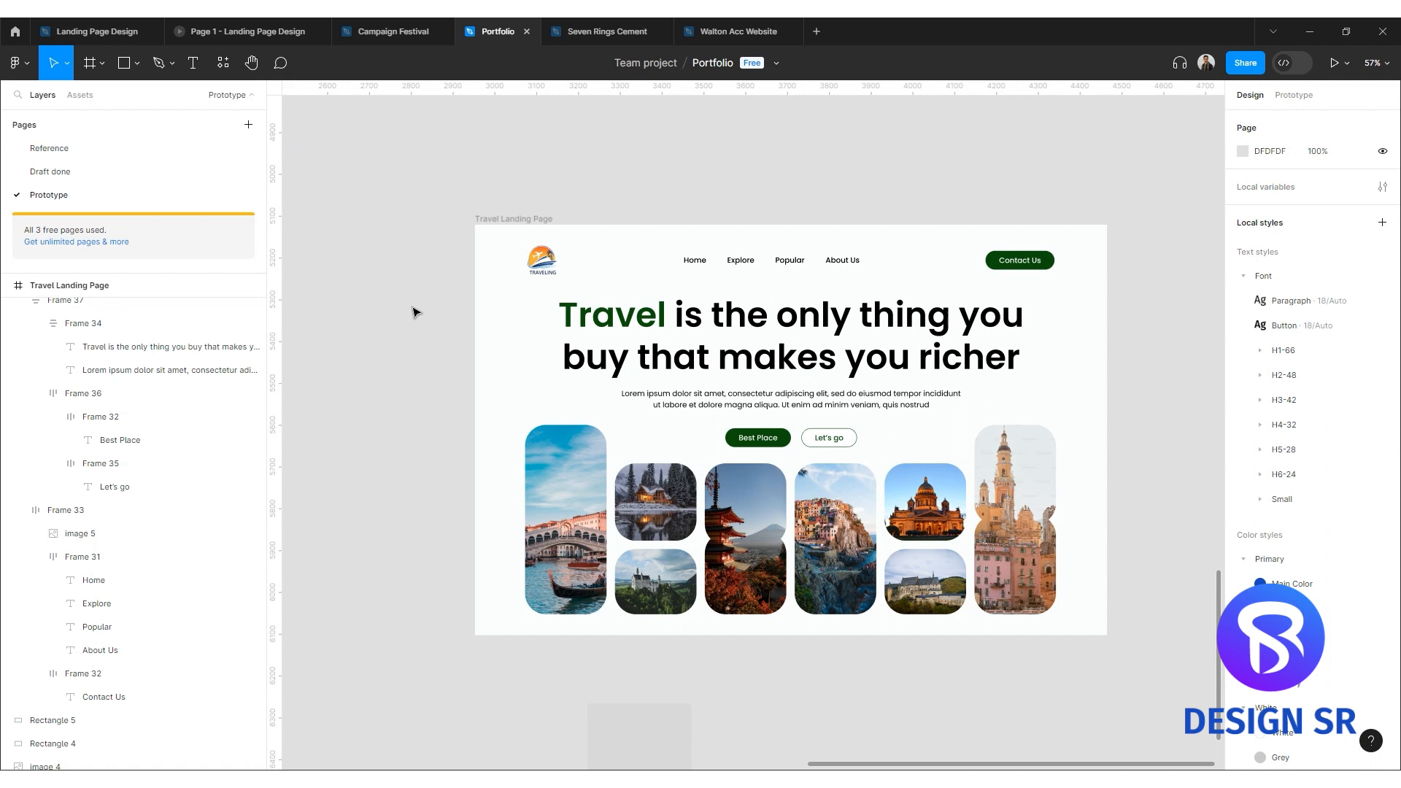
# Color the Home navigation link dark green, 0B4E0A, sampled from the Best Place button.
pyautogui.scroll(2, 704, 273)
pyautogui.keyDown('ctrl'); pyautogui.click(681, 239); pyautogui.keyUp('ctrl')
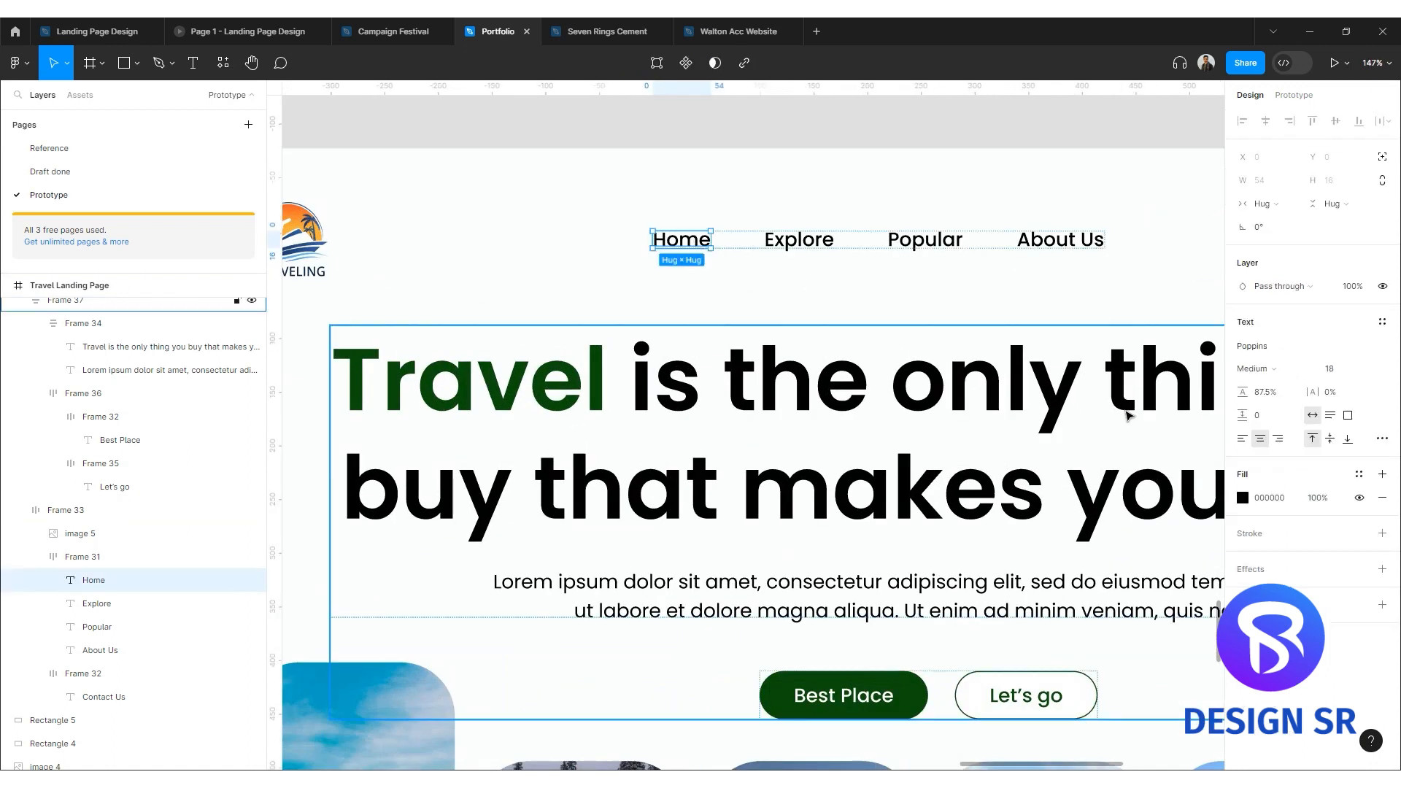
pyautogui.click(1359, 474)
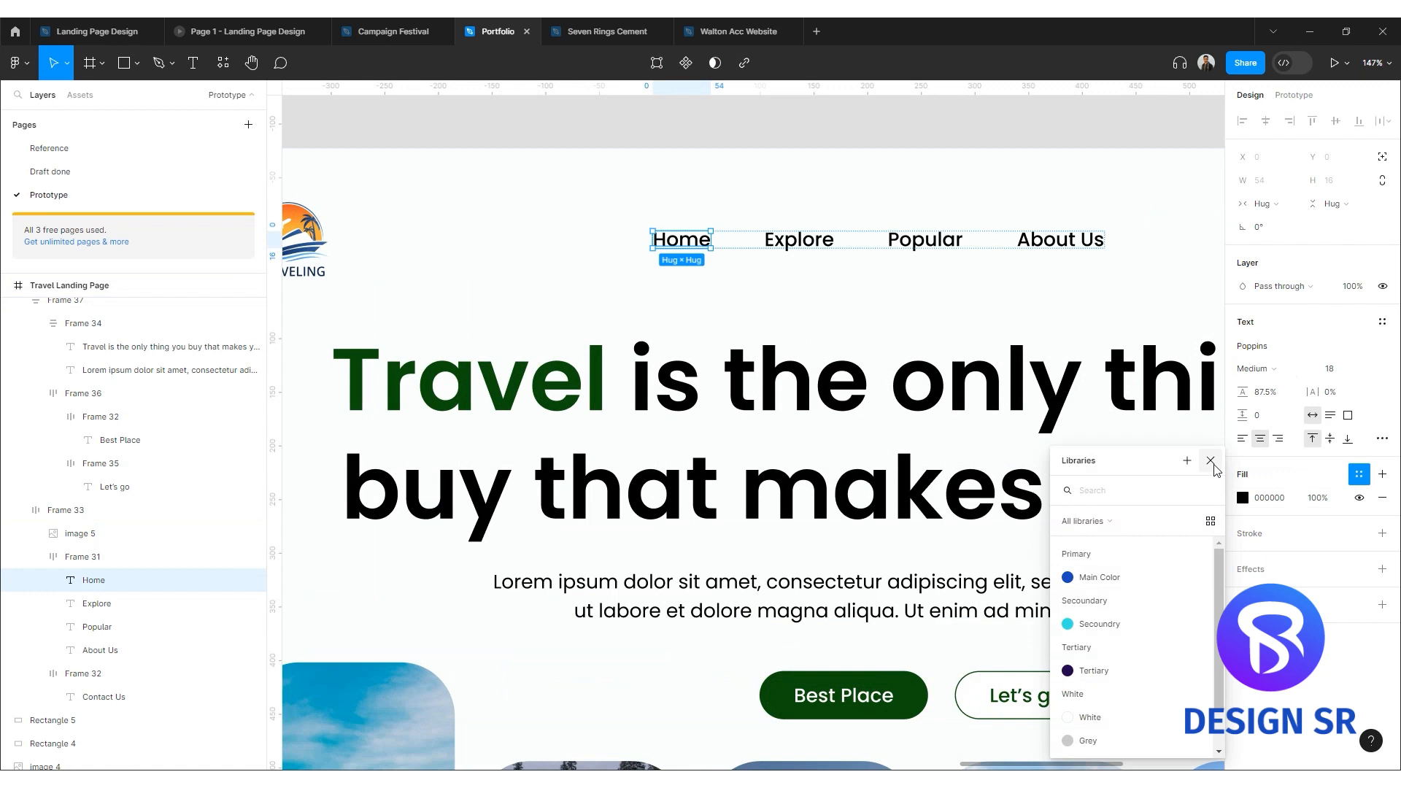
pyautogui.click(1211, 460)
pyautogui.click(1243, 497)
pyautogui.click(1071, 595)
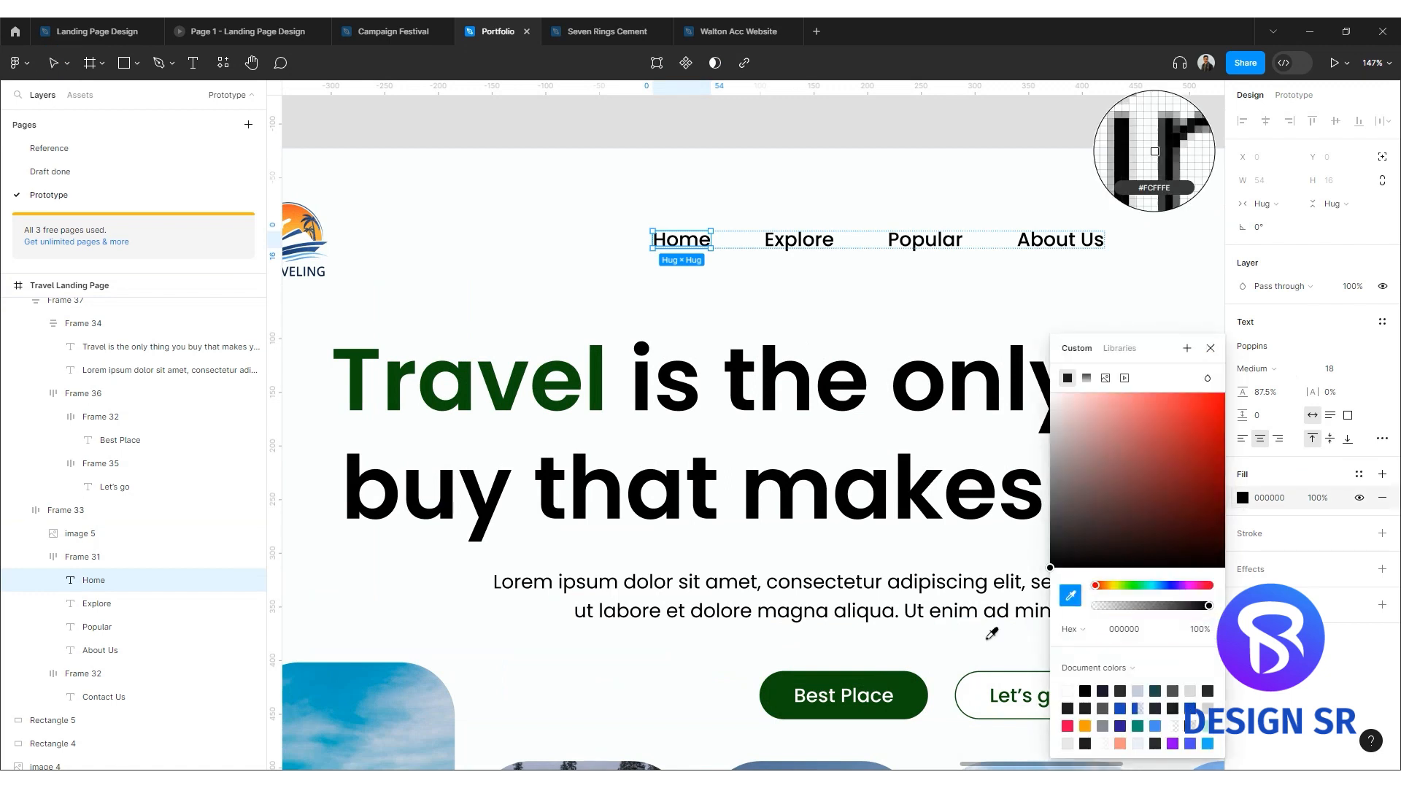
pyautogui.click(913, 682)
pyautogui.click(1211, 350)
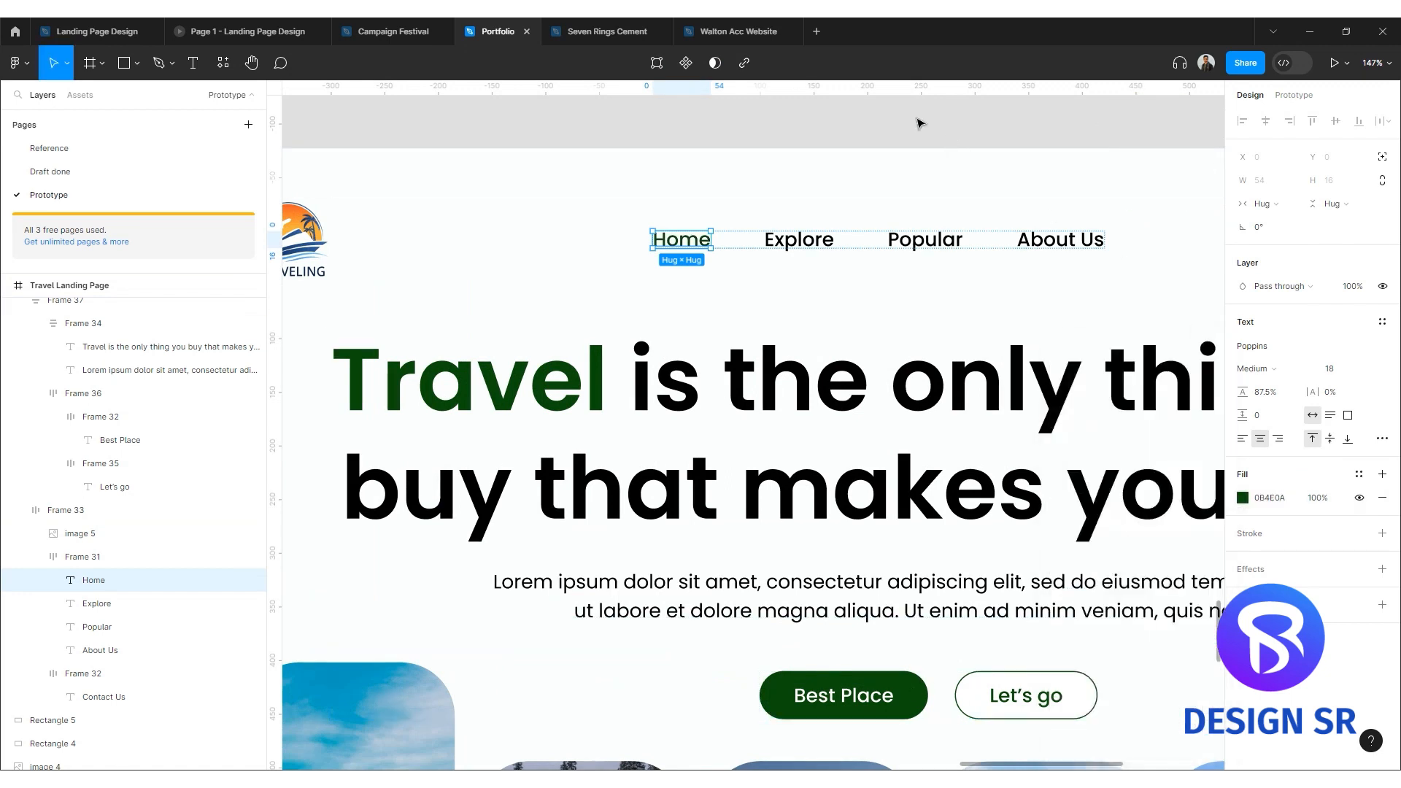
pyautogui.click(917, 119)
# Trim the Home navigation link's text box vertically from cap height to baseline and underline the link.
pyautogui.scroll(-5, 917, 119)
pyautogui.scroll(7, 764, 190)
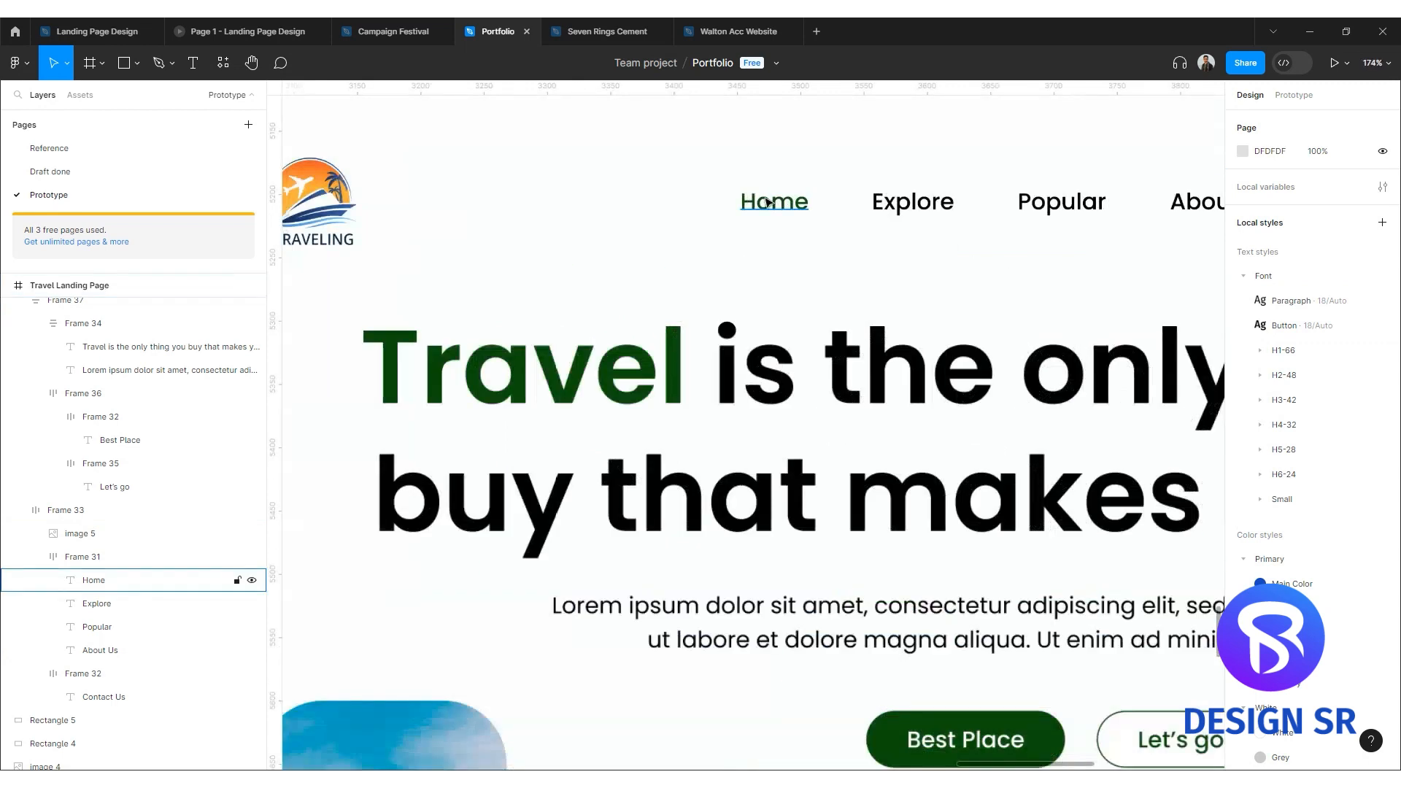
pyautogui.keyDown('ctrl'); pyautogui.click(764, 193); pyautogui.keyUp('ctrl')
pyautogui.click(1382, 438)
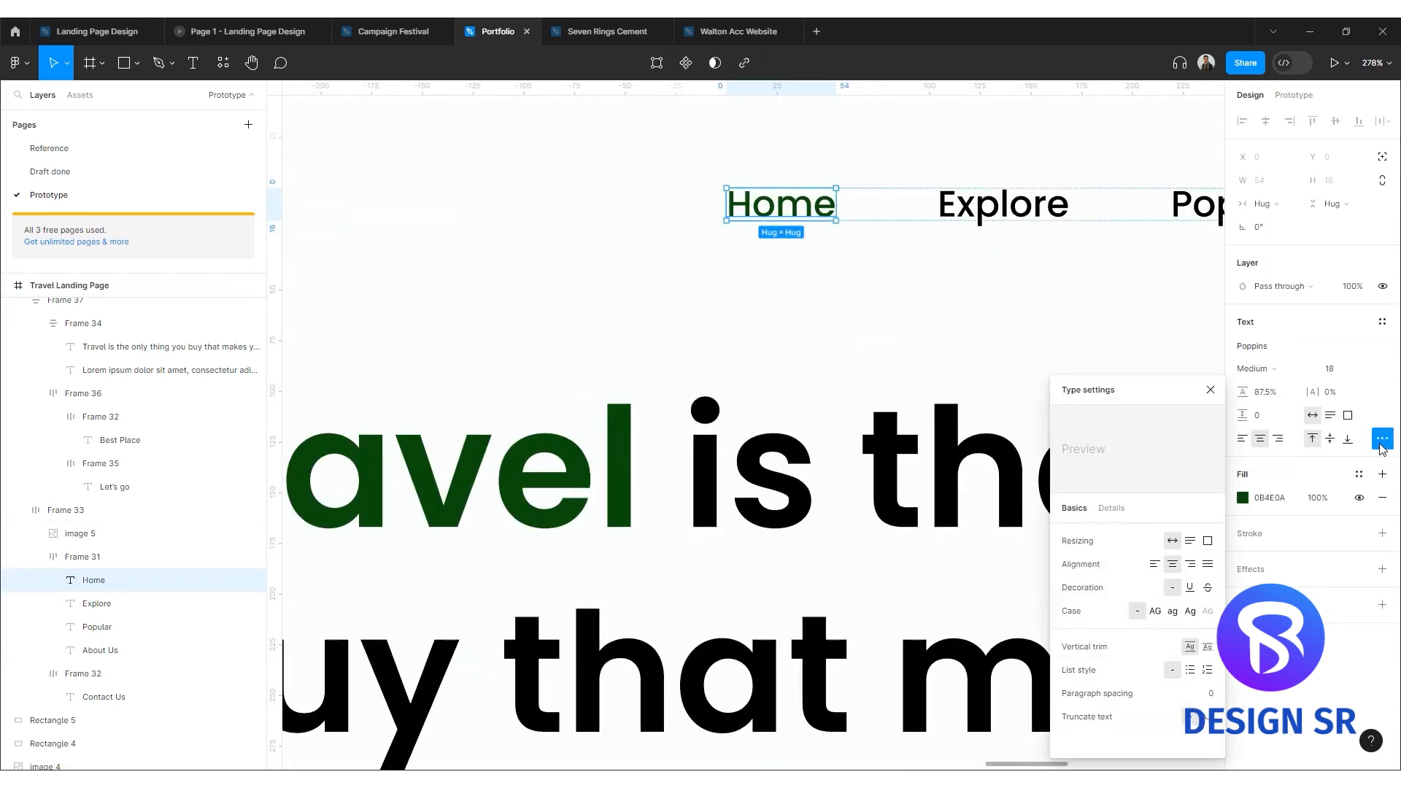
pyautogui.click(1208, 647)
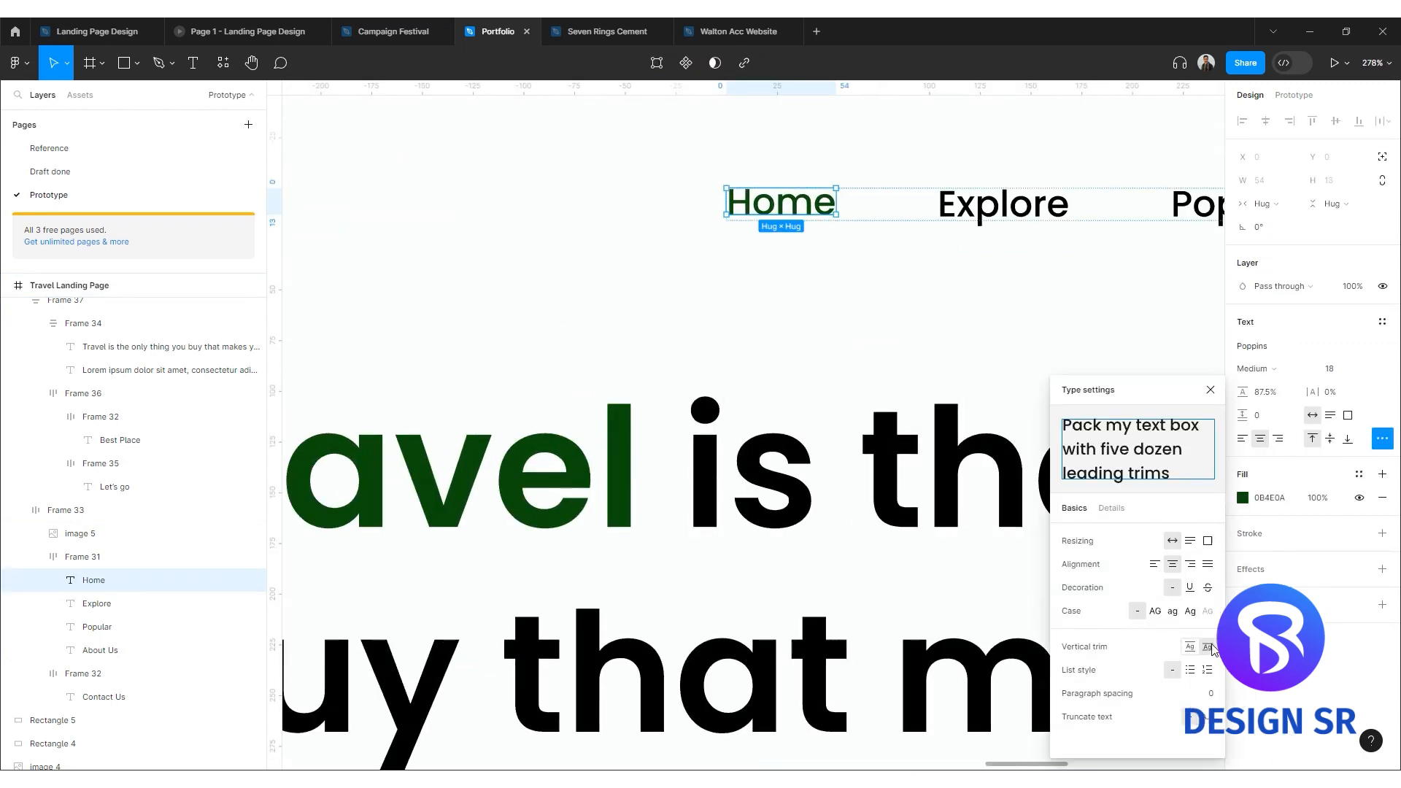
pyautogui.click(1191, 589)
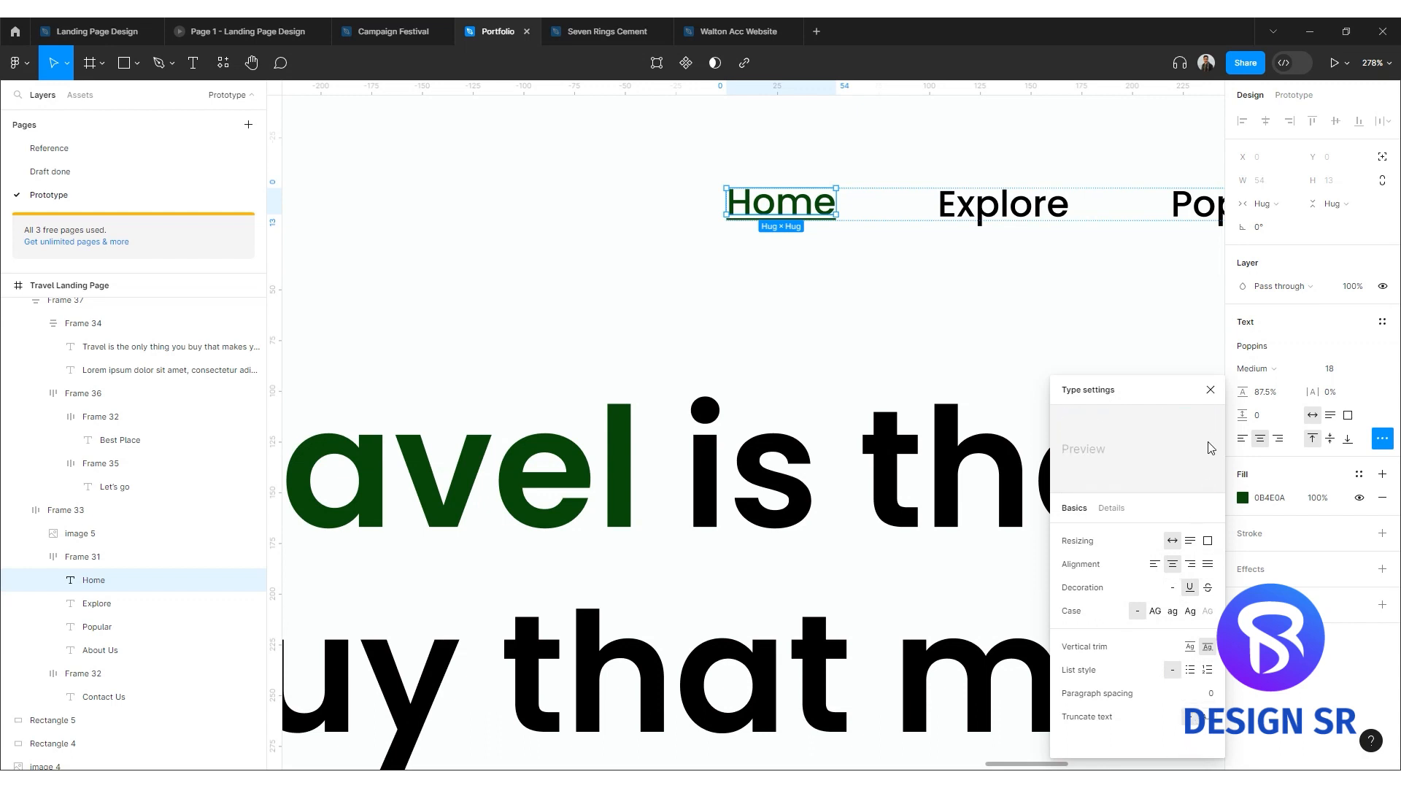
pyautogui.click(1210, 391)
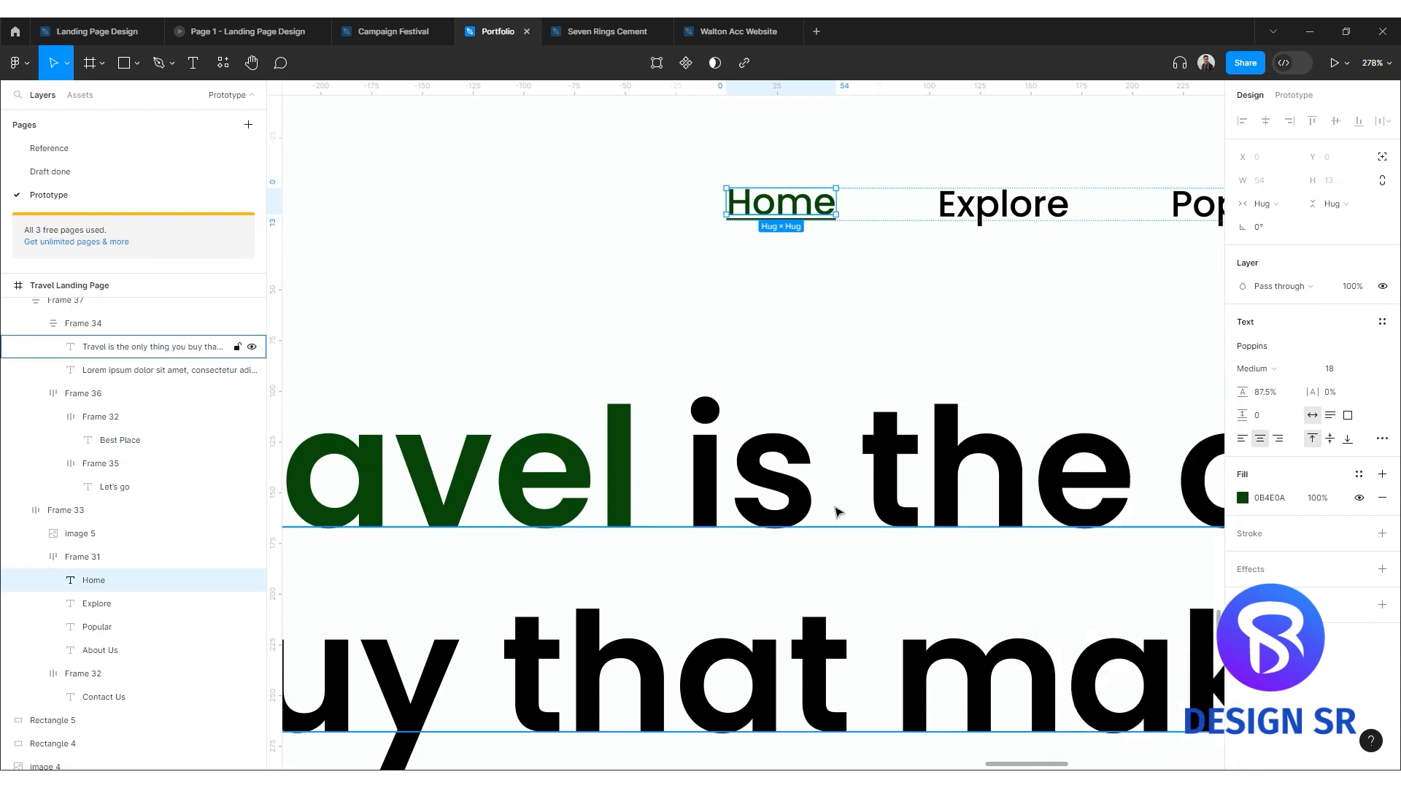
pyautogui.scroll(-5, 839, 506)
pyautogui.press('Escape')
pyautogui.scroll(-4, 845, 270)
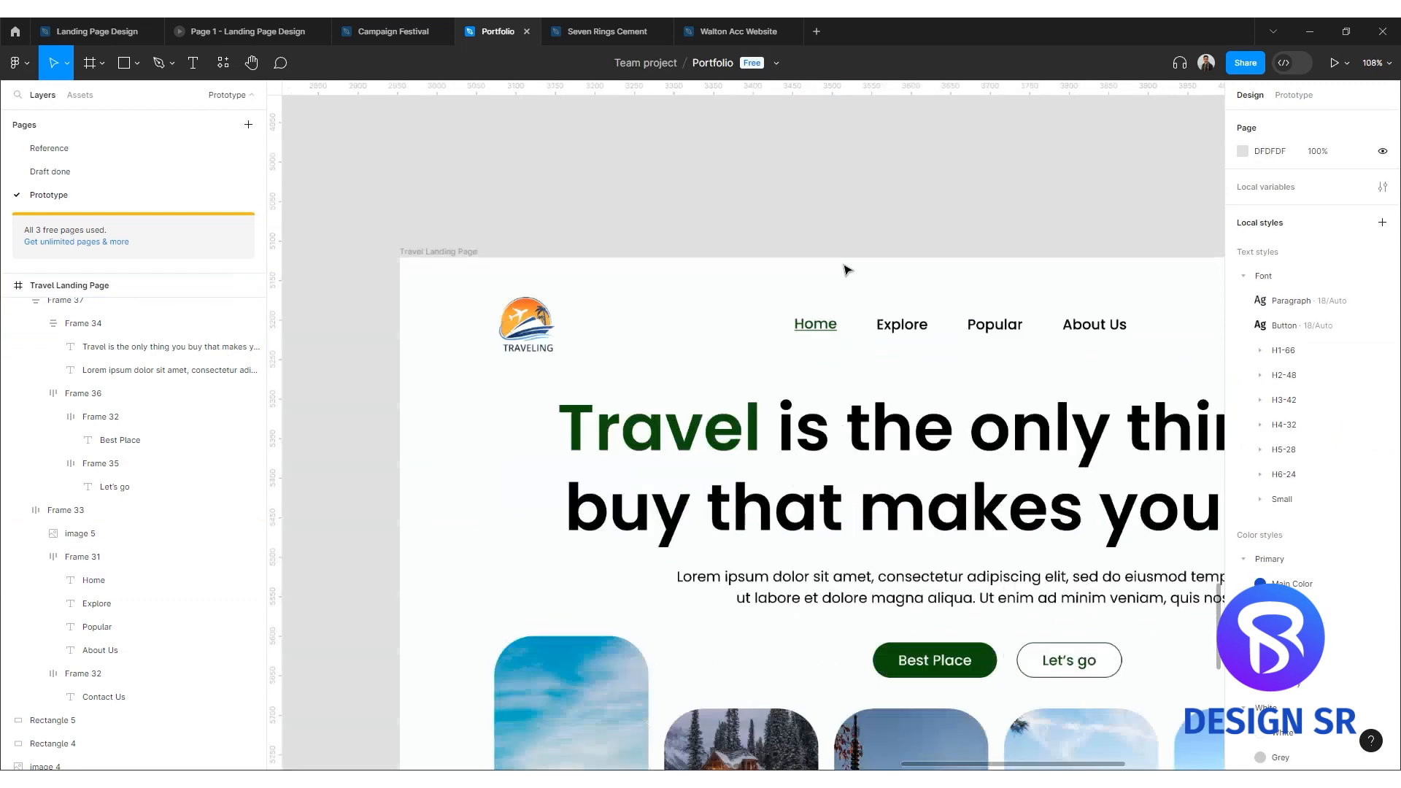
# Set the prototype device to MacBook Pro 14" and present the Travel Landing Page frame.
pyautogui.moveTo(949, 231); pyautogui.dragTo(668, 214)
pyautogui.scroll(-3, 686, 219)
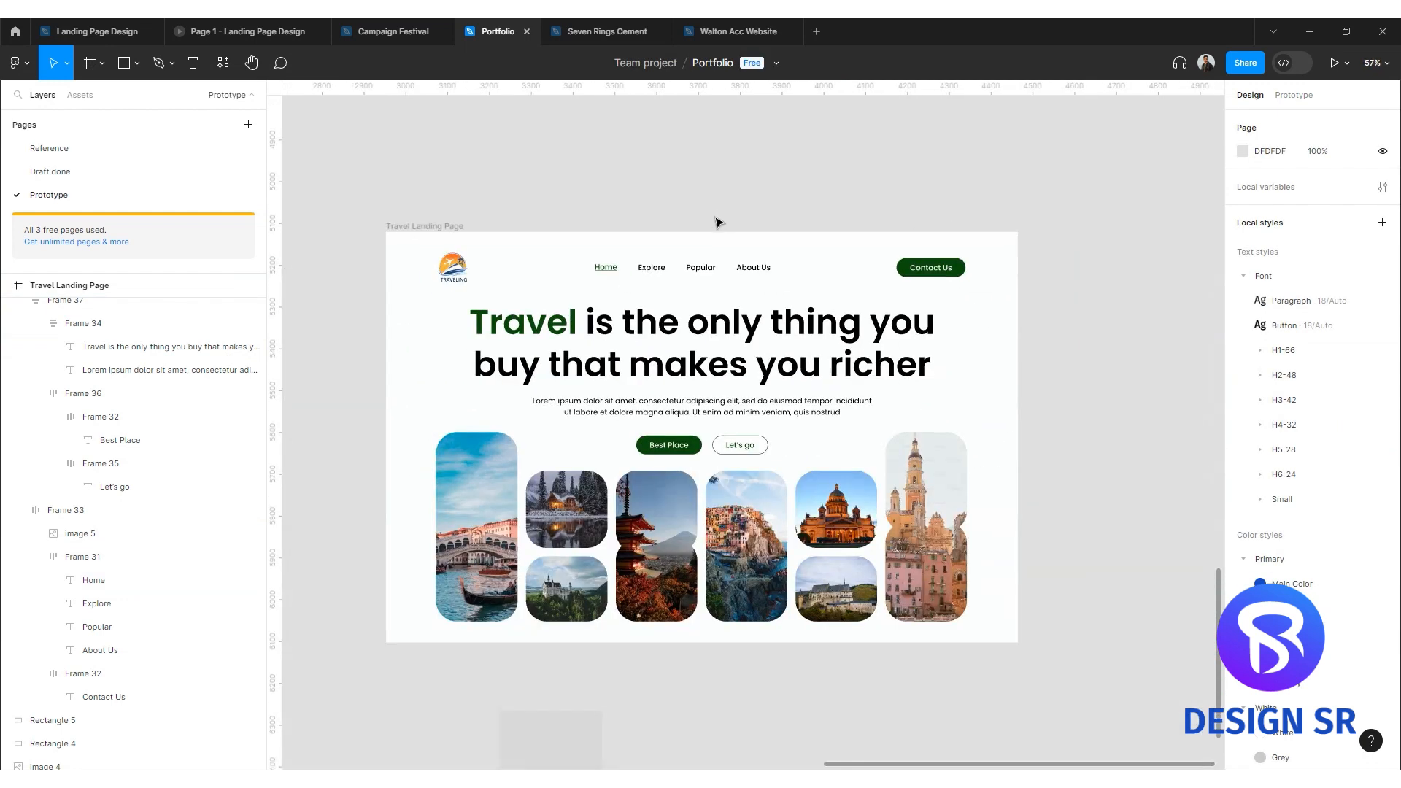
pyautogui.scroll(1, 741, 447)
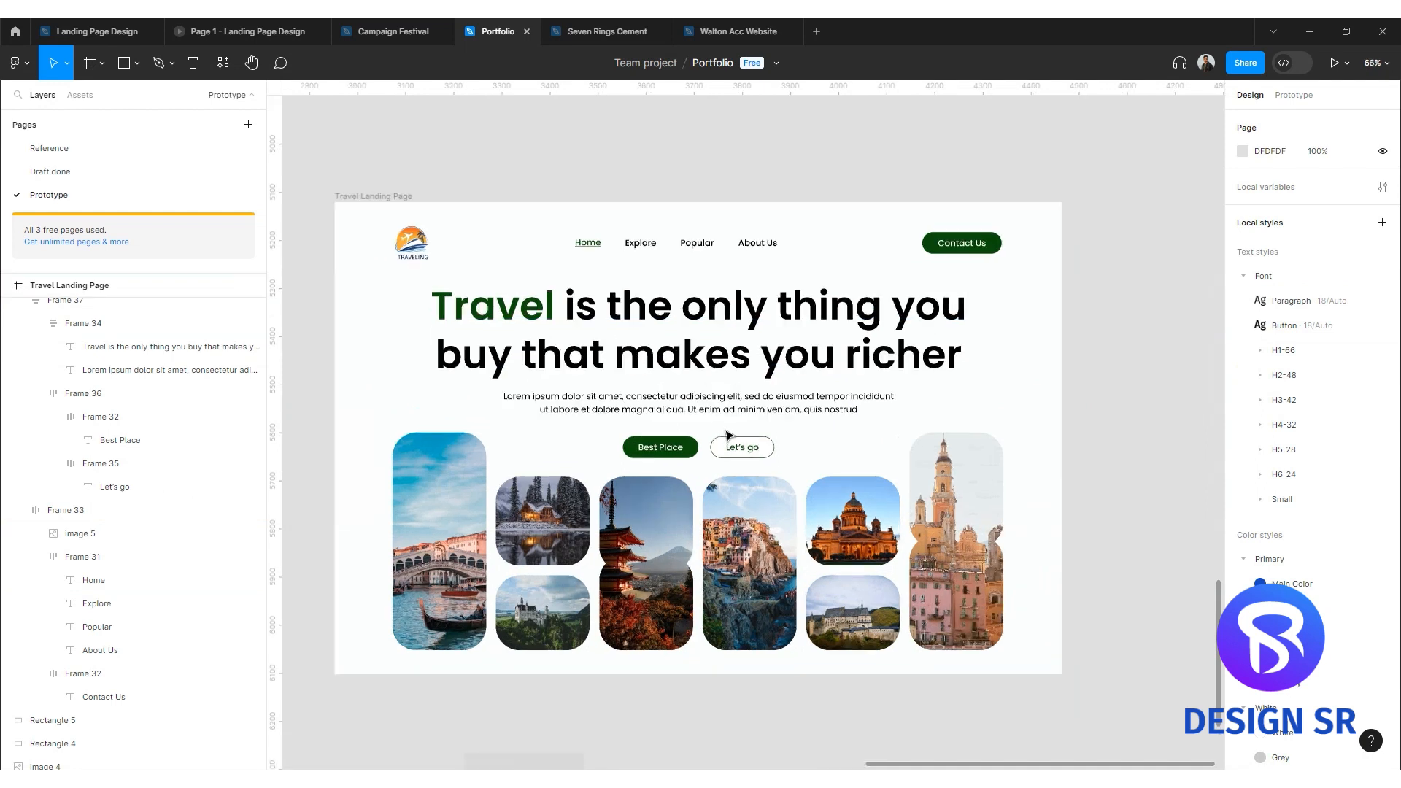
pyautogui.click(406, 199)
pyautogui.click(1296, 96)
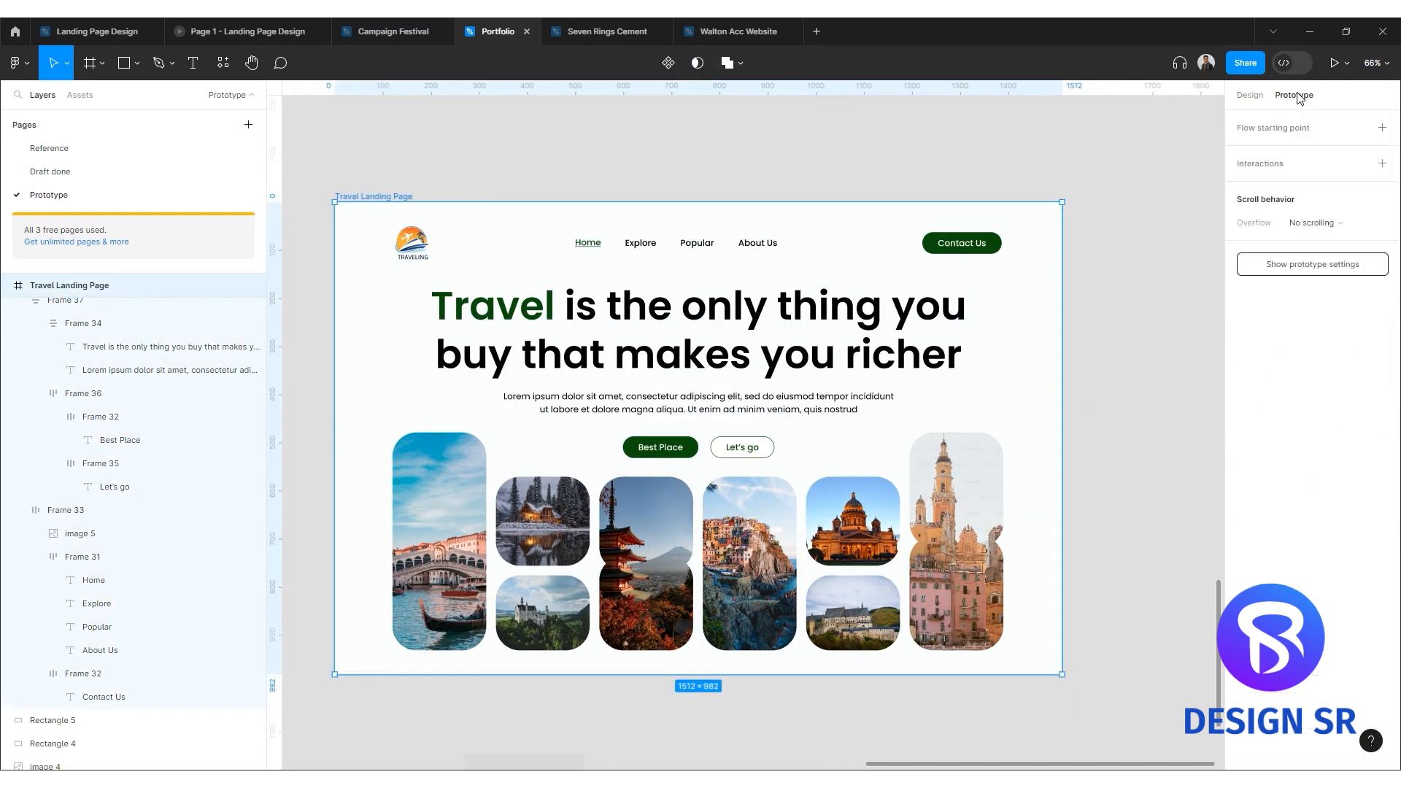
pyautogui.press('Escape')
pyautogui.click(1277, 150)
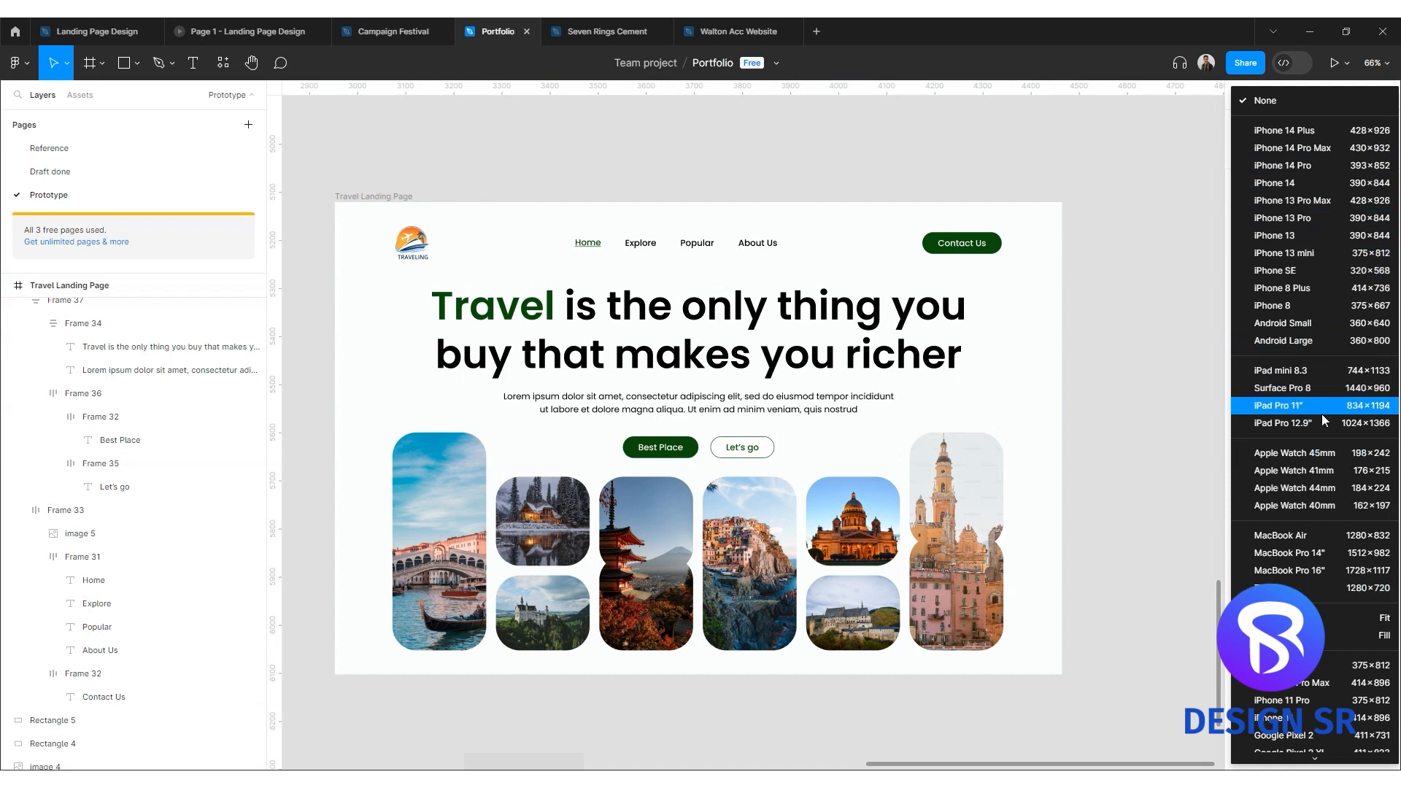
pyautogui.scroll(-2, 1321, 474)
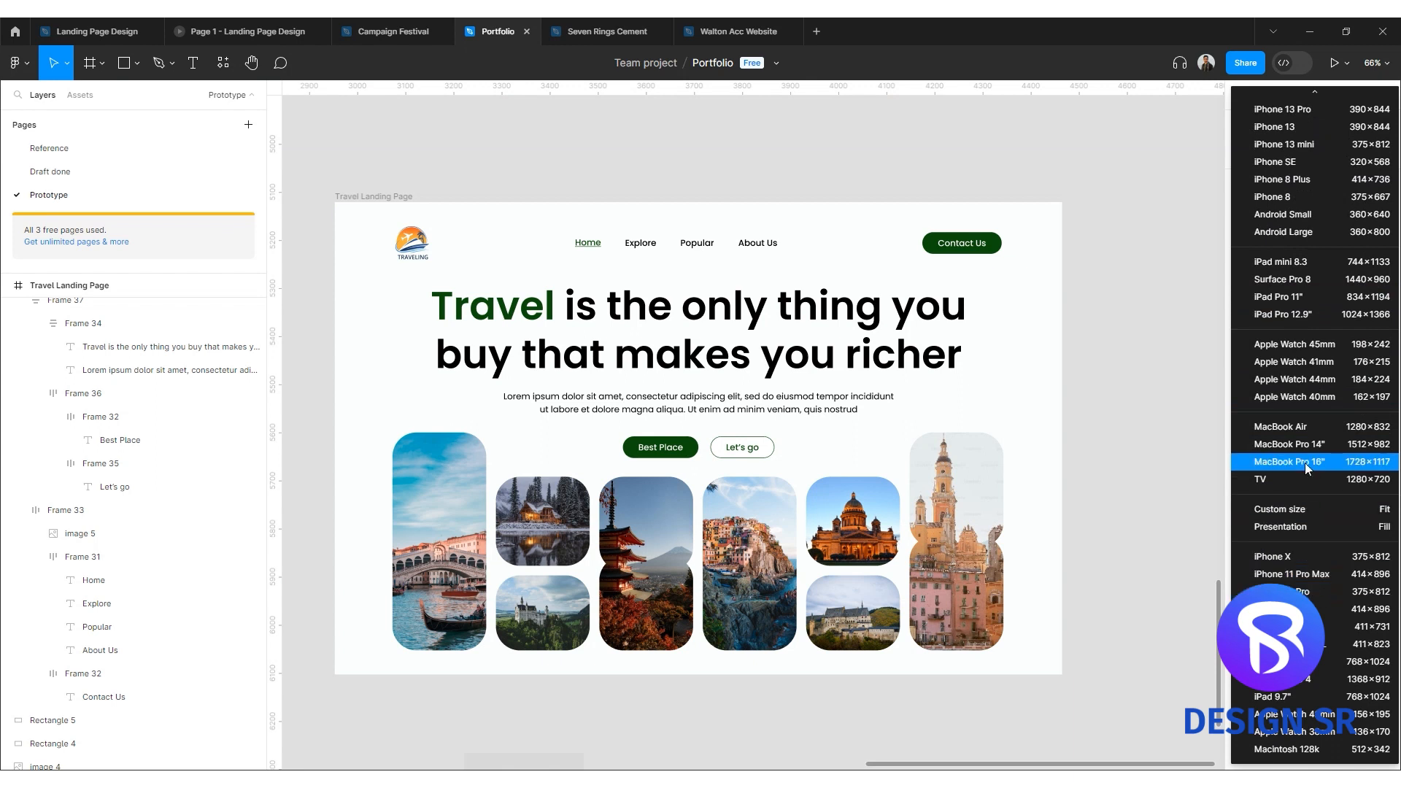
pyautogui.click(1304, 443)
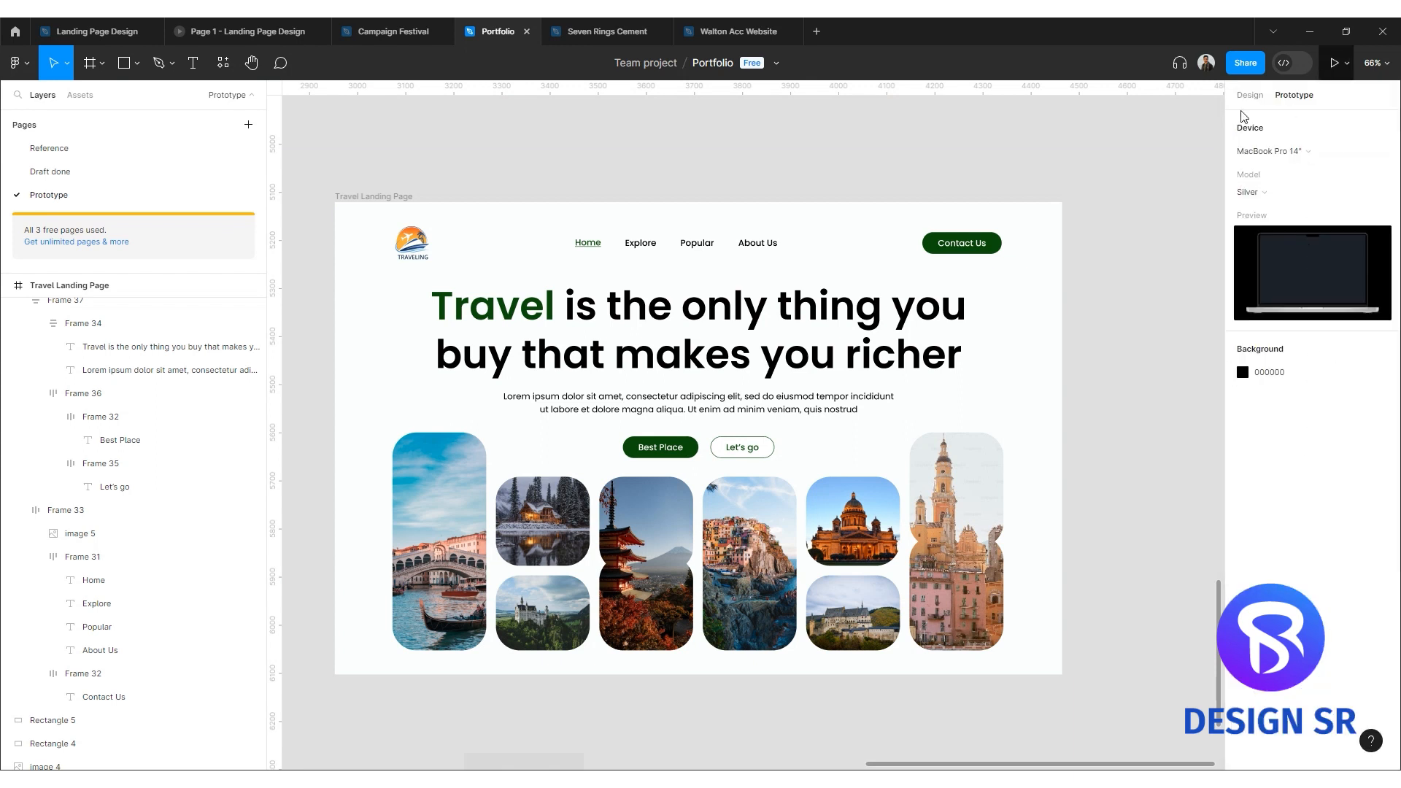
pyautogui.click(369, 195)
pyautogui.click(1334, 64)
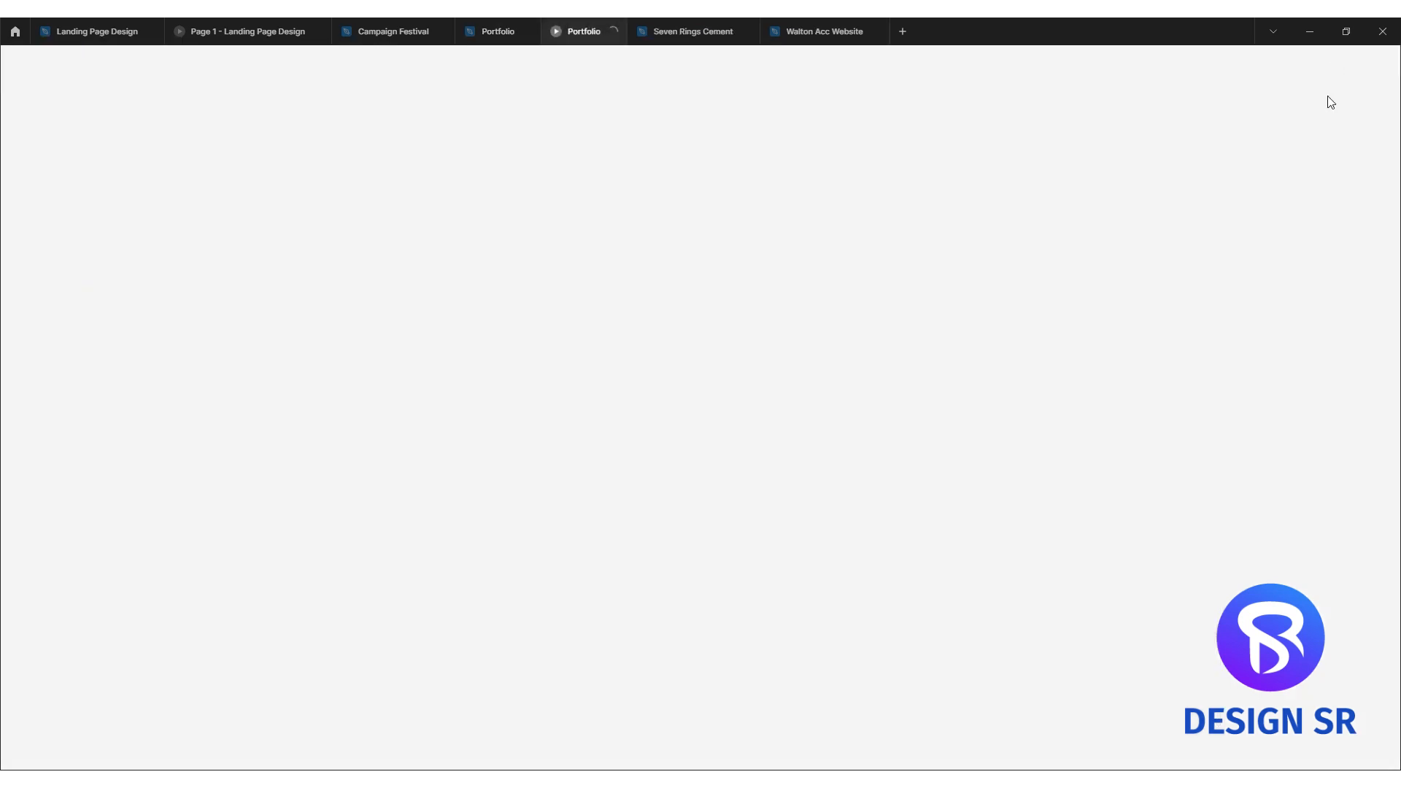